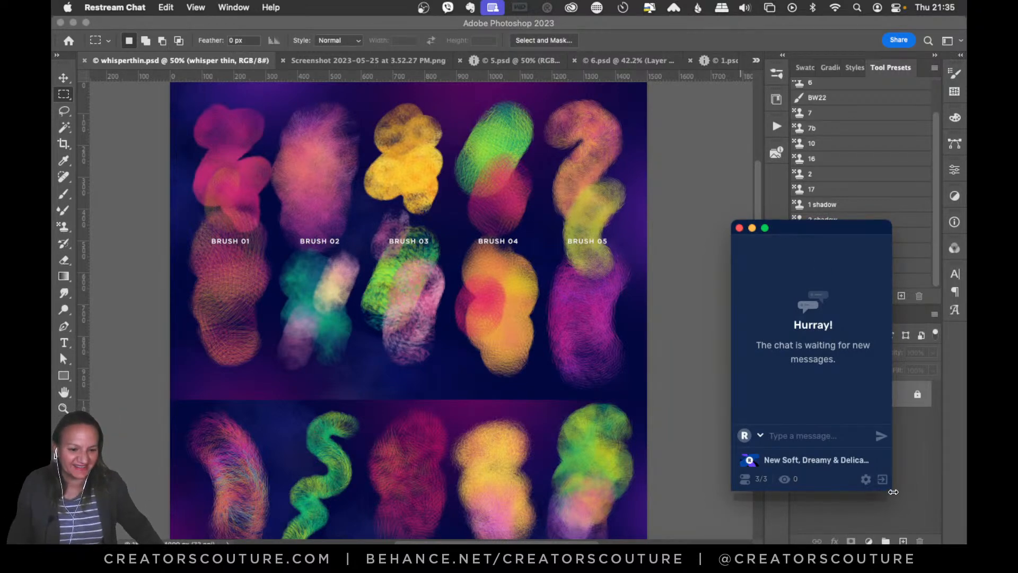
# Shrink the Restream chat window, move it clear of the brush chart and minimize it.
pyautogui.moveTo(892, 496); pyautogui.dragTo(858, 360)
pyautogui.moveTo(796, 229); pyautogui.dragTo(779, 410)
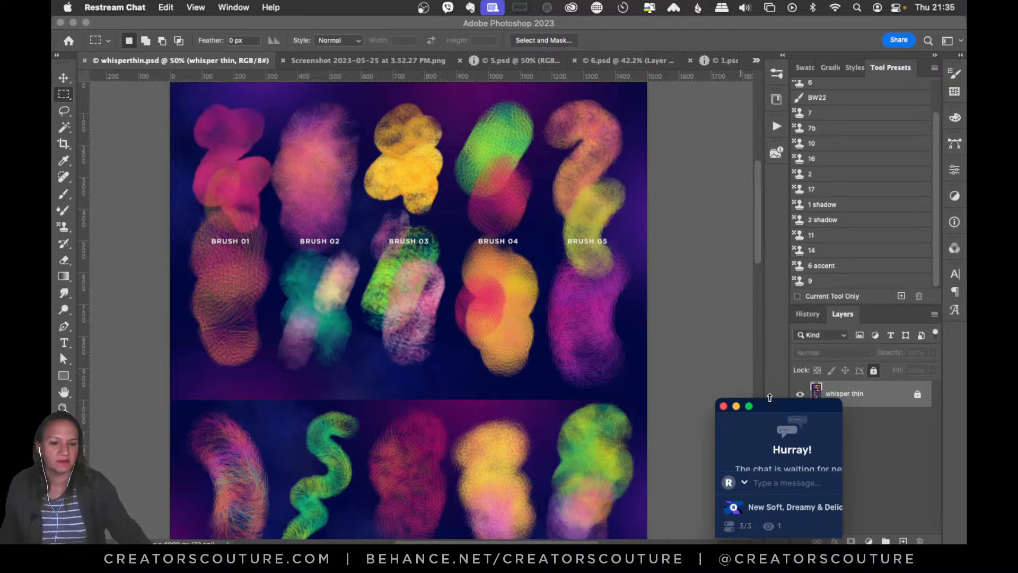
pyautogui.moveTo(774, 414); pyautogui.dragTo(832, 412)
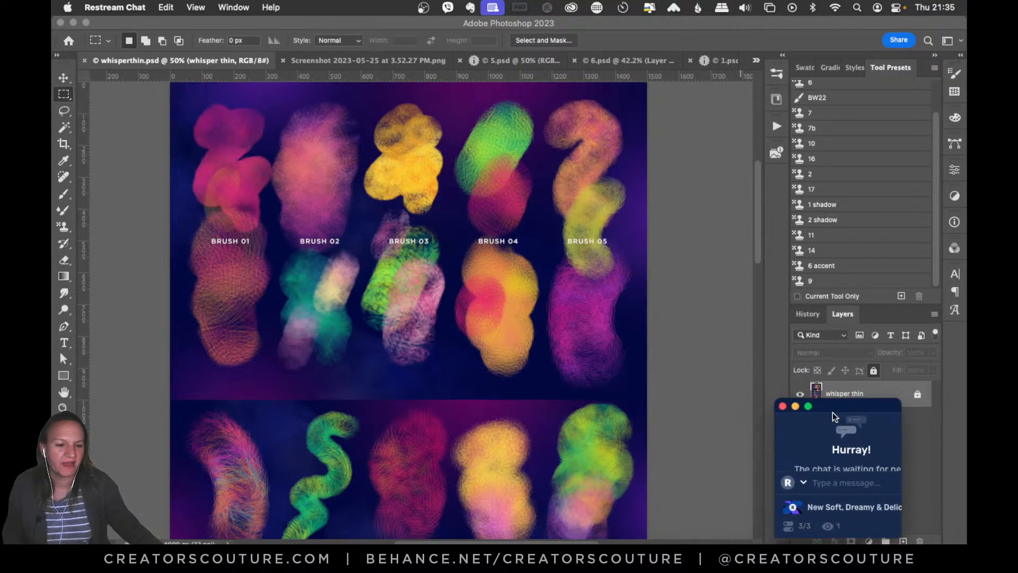
pyautogui.click(797, 407)
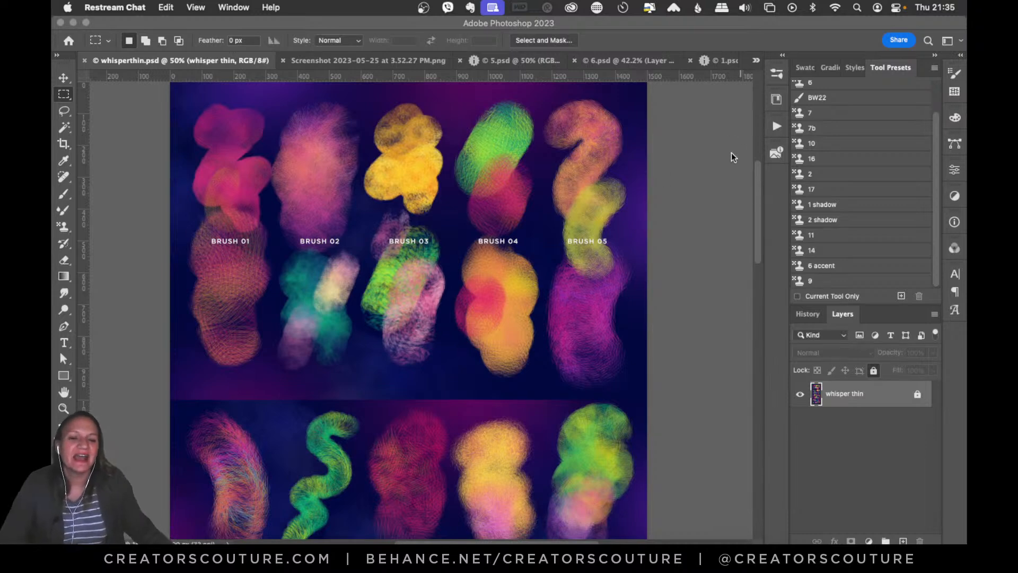
# Examine the sample strokes of Brush 01 to Brush 05 in whisperthin.psd at different magnifications.
pyautogui.click(750, 204)
pyautogui.scroll(-3, 757, 210)
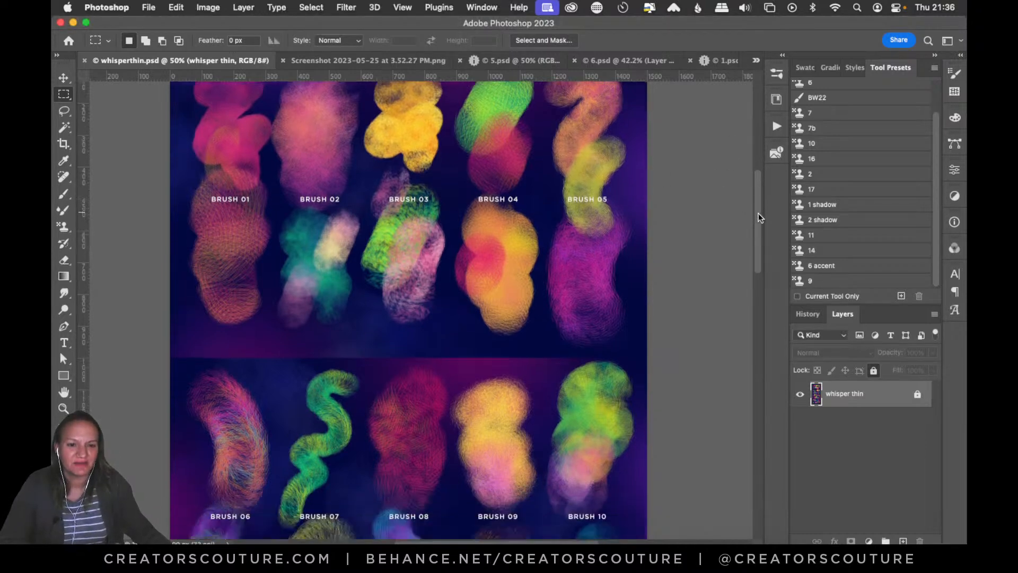
pyautogui.scroll(2, 757, 218)
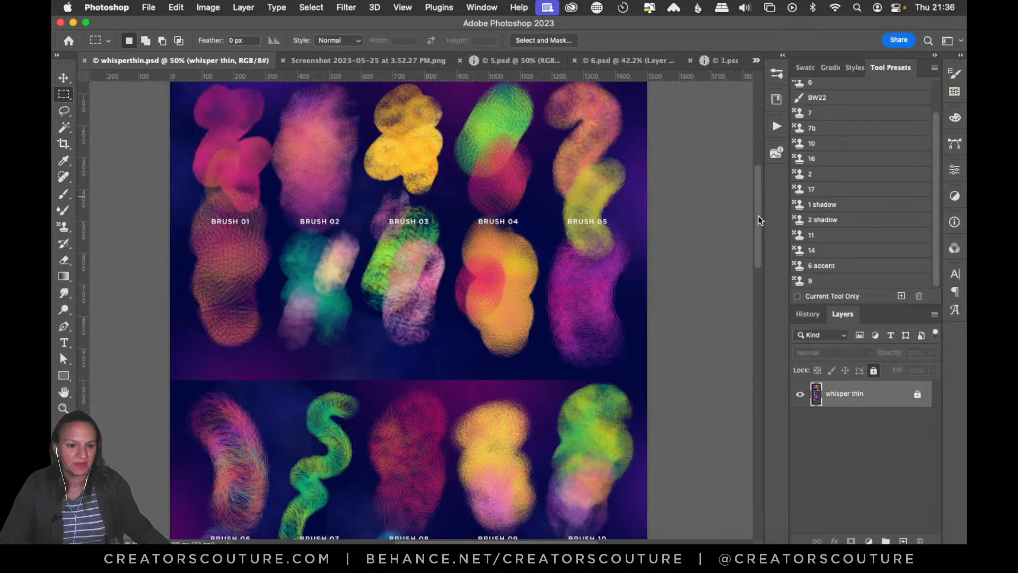
pyautogui.scroll(2, 758, 215)
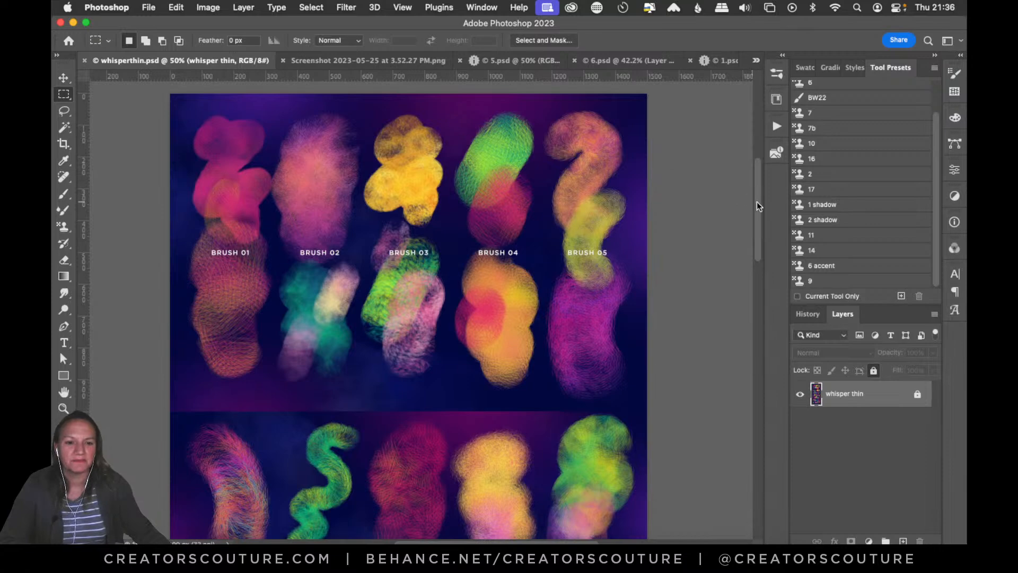
pyautogui.scroll(1, 758, 201)
pyautogui.scroll(-1, 756, 200)
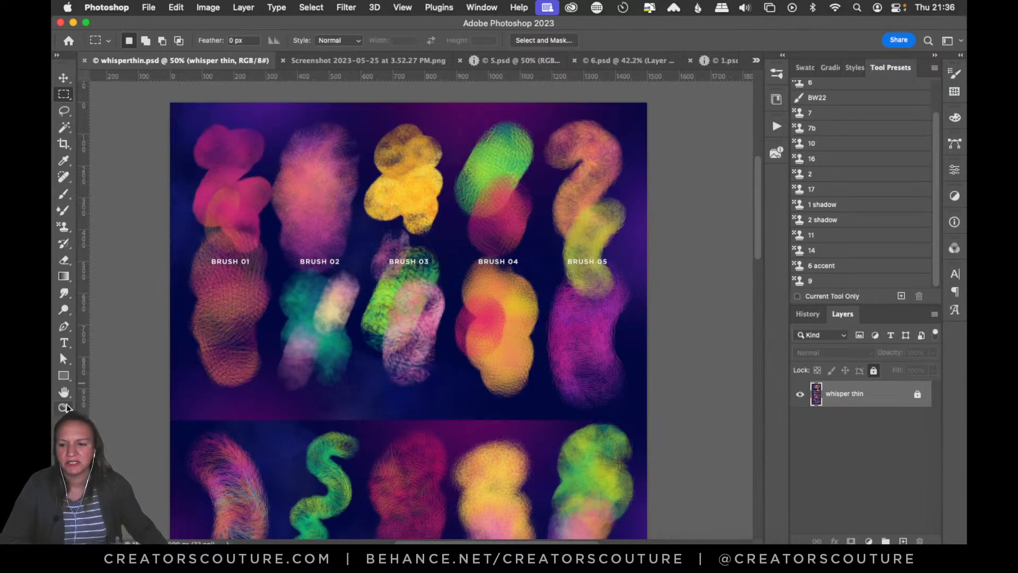
pyautogui.press('z')
pyautogui.click(347, 228)
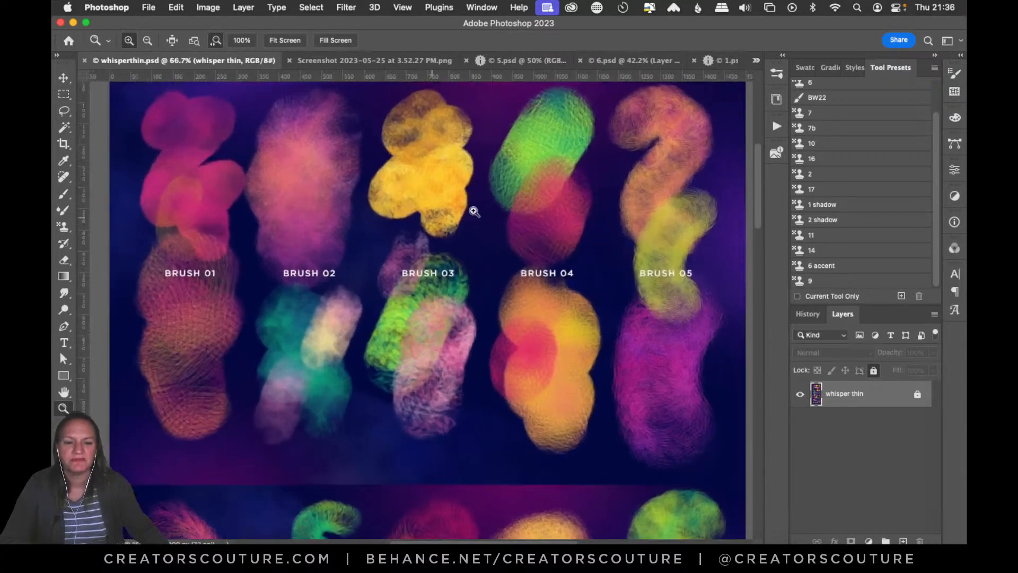
pyautogui.keyDown('alt'); pyautogui.click(586, 238); pyautogui.keyUp('alt')
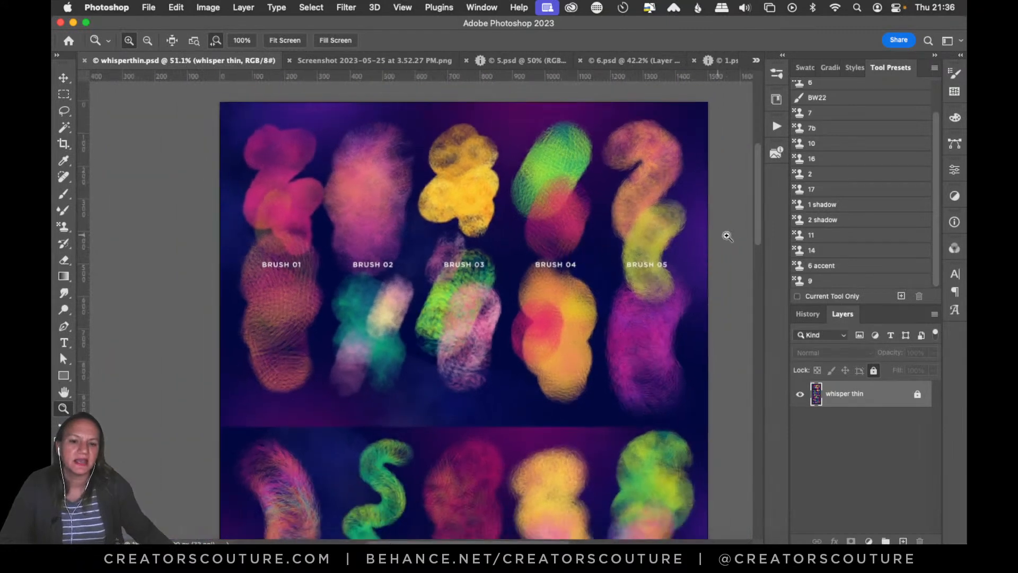
# Review the sample strokes of Brush 06 to Brush 20, activate the Pattern Stamp tool and return to the first row.
pyautogui.moveTo(759, 220); pyautogui.dragTo(711, 304)
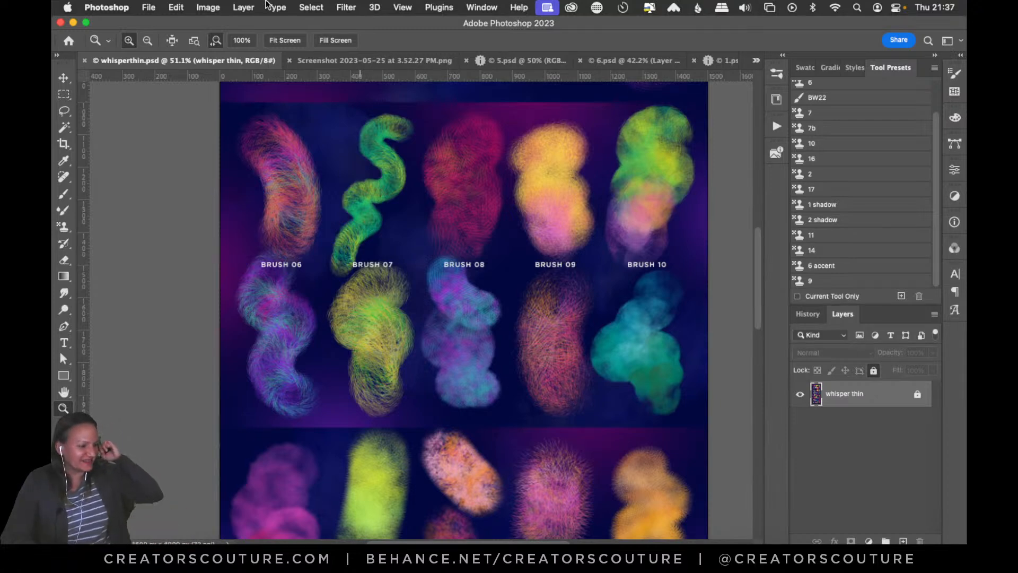
pyautogui.moveTo(760, 257); pyautogui.dragTo(749, 303)
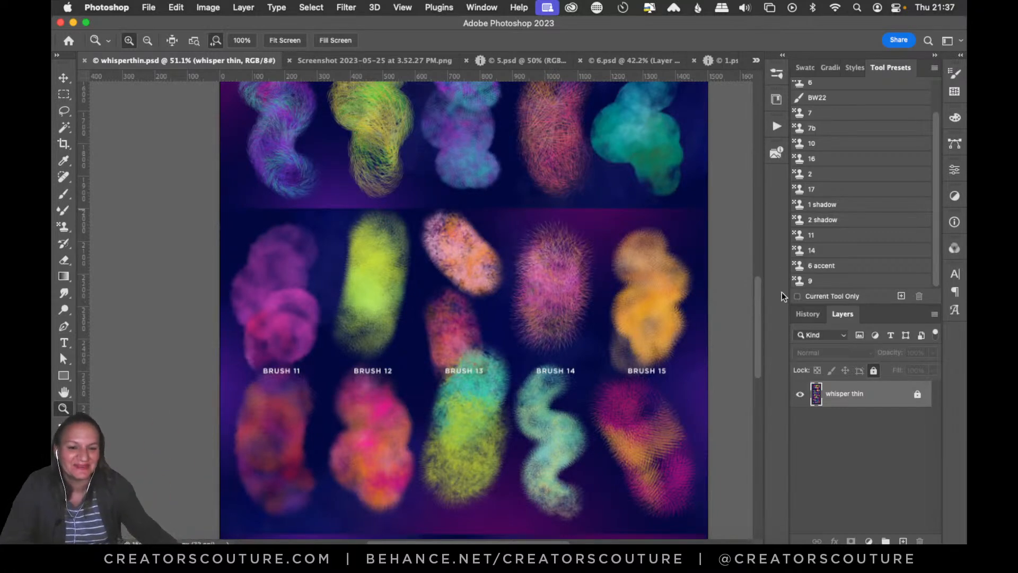
pyautogui.moveTo(761, 311); pyautogui.dragTo(757, 335)
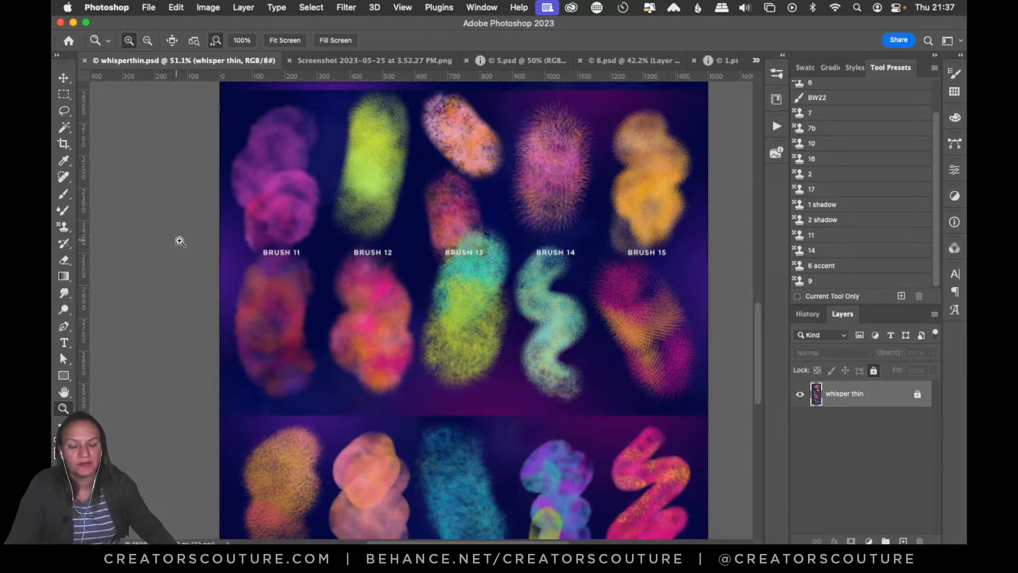
pyautogui.click(65, 227)
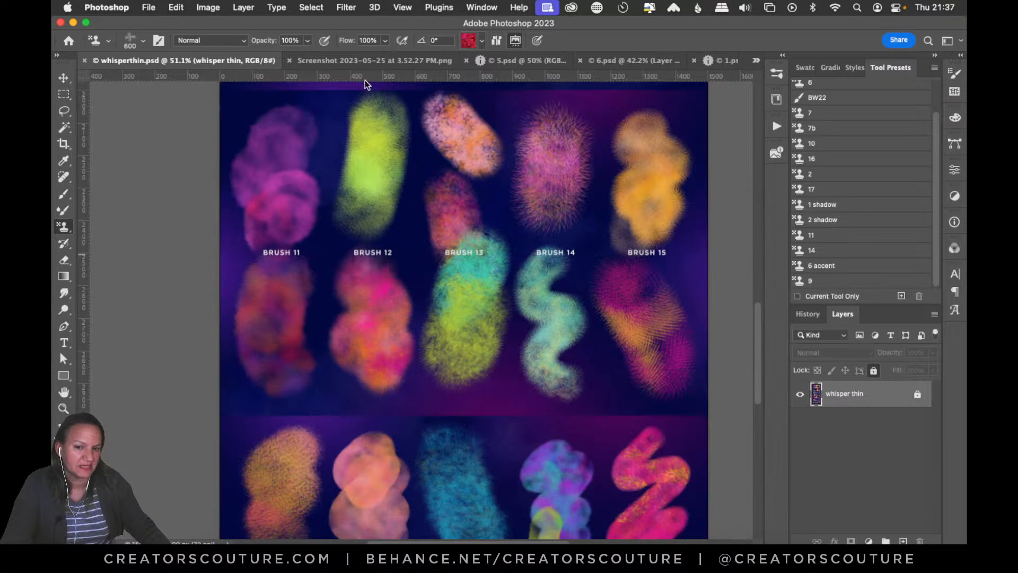
pyautogui.moveTo(760, 329); pyautogui.dragTo(737, 376)
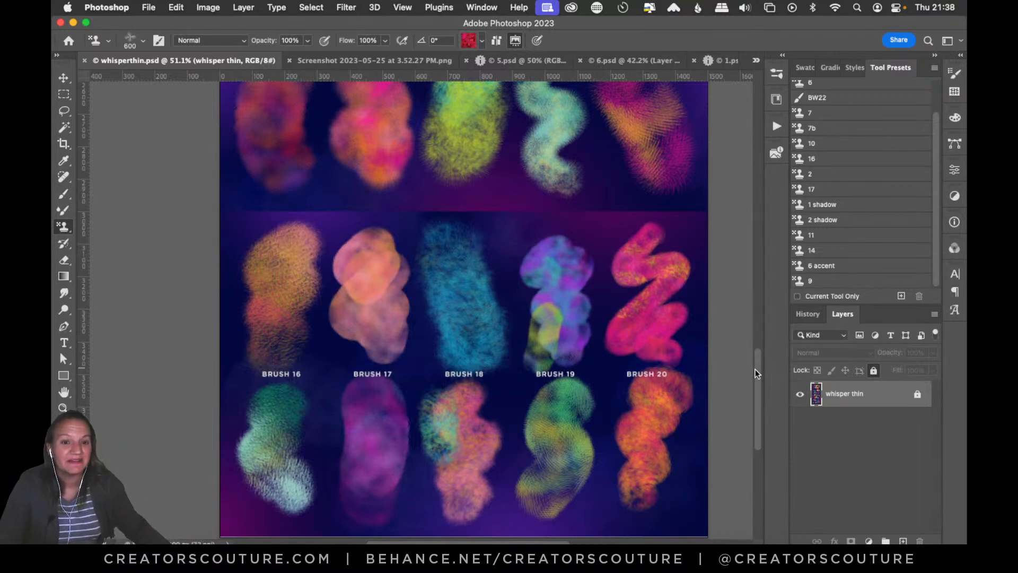
pyautogui.moveTo(754, 377); pyautogui.dragTo(758, 182)
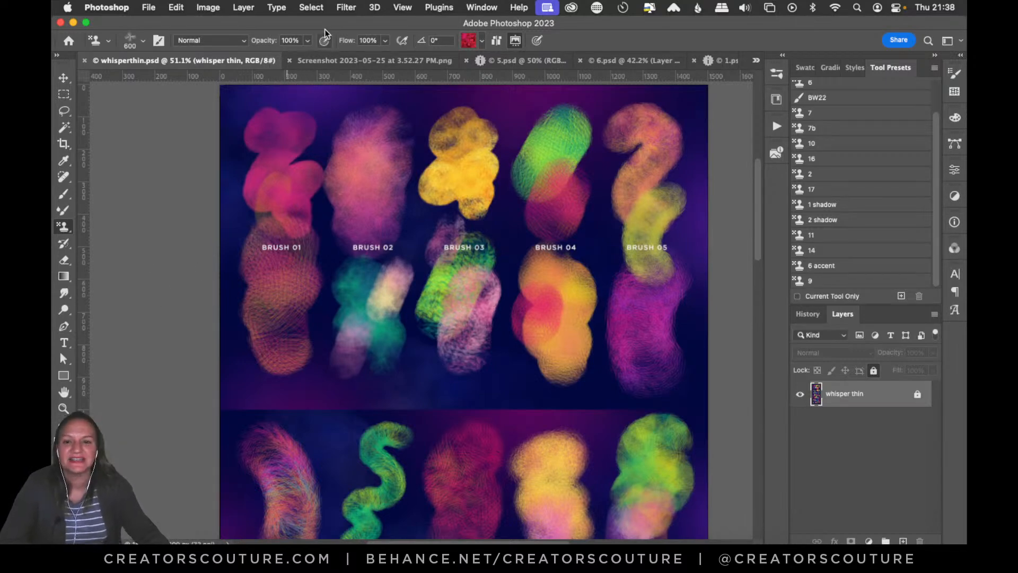
# View the cherry reference photo, return to the whisperthin.psd brush chart and enlarge its first row to 56%.
pyautogui.click(354, 61)
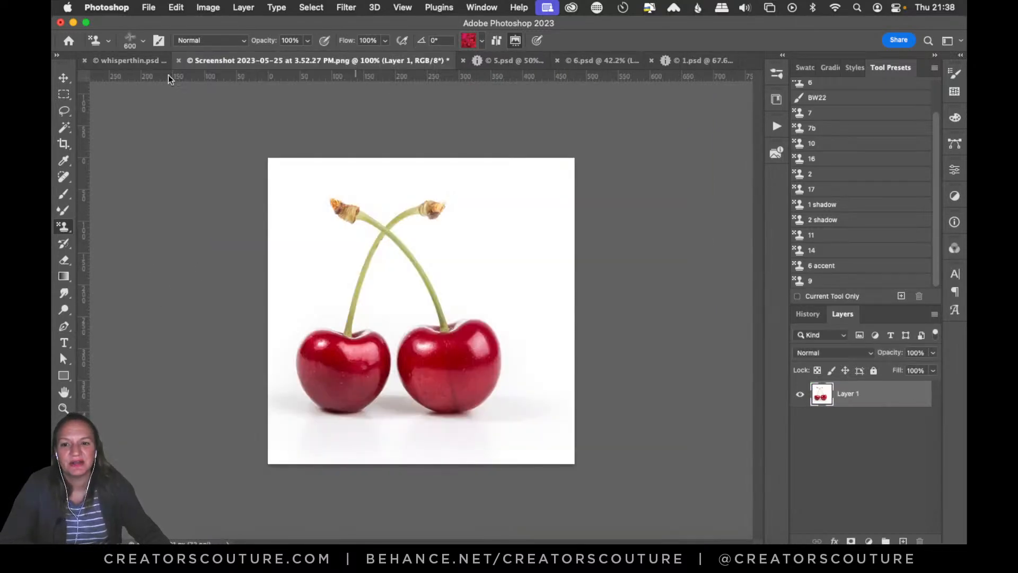
pyautogui.click(152, 62)
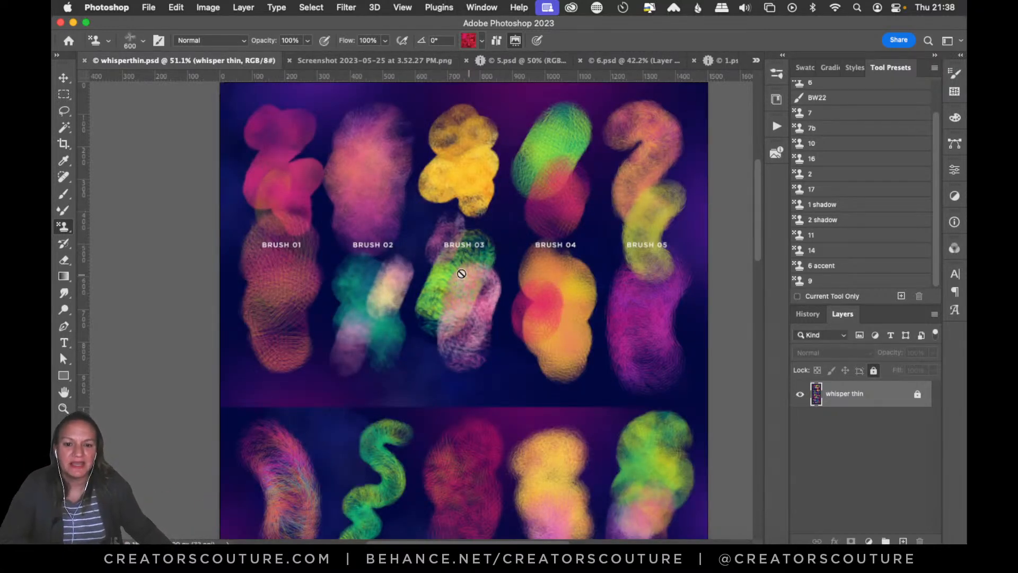
pyautogui.click(63, 409)
pyautogui.click(464, 245)
pyautogui.moveTo(481, 239); pyautogui.dragTo(475, 238)
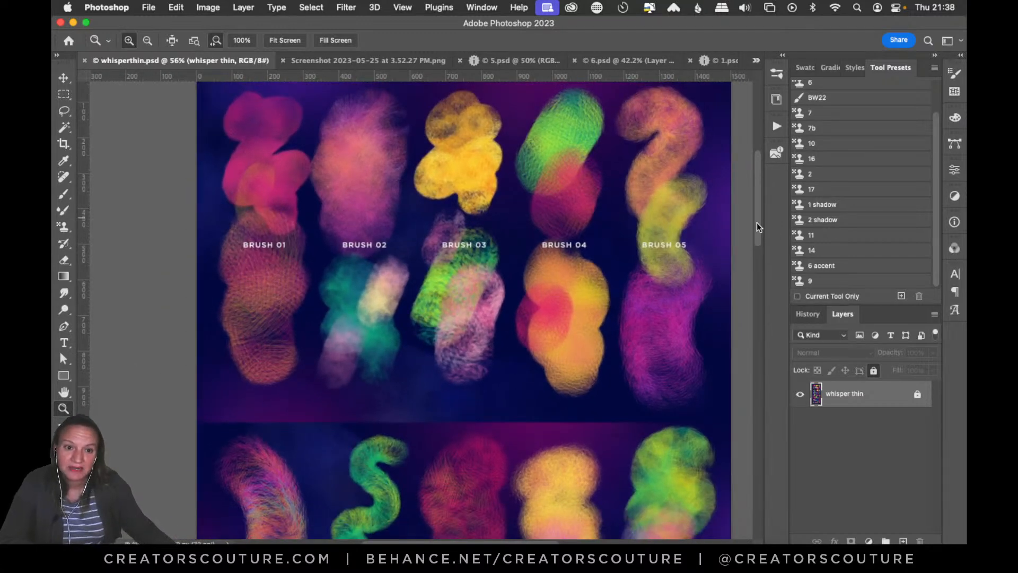
pyautogui.moveTo(761, 223); pyautogui.dragTo(762, 214)
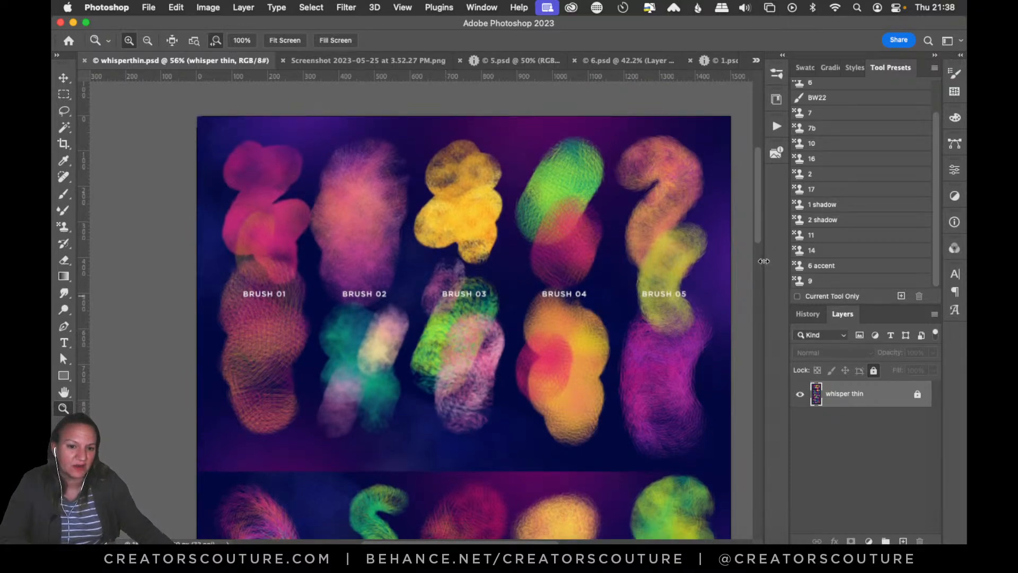
pyautogui.scroll(-1, 756, 231)
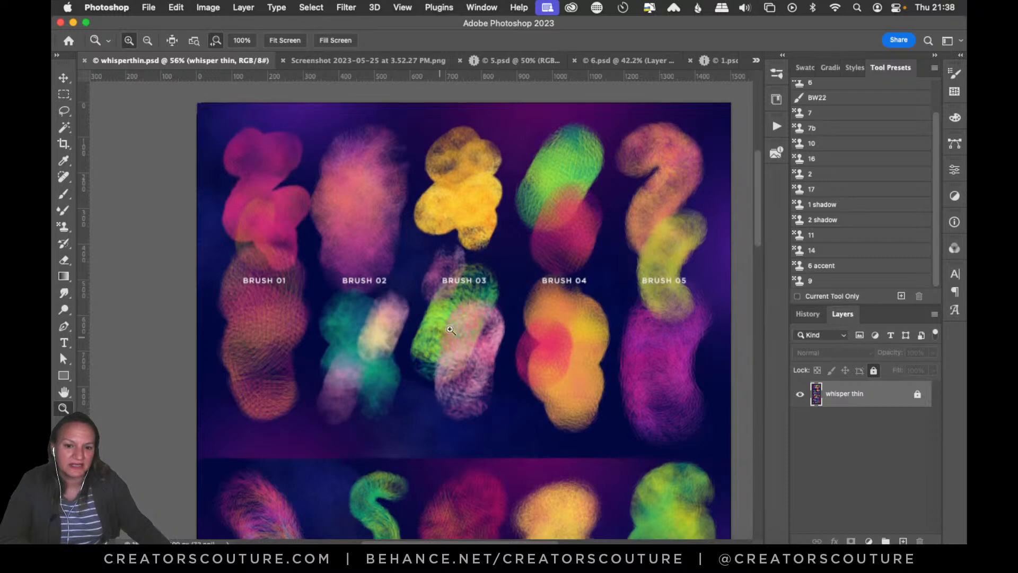
# Look over the Brush 06 to Brush 15 strokes and enlarge the area around Brush 02 for a closer look.
pyautogui.moveTo(756, 202); pyautogui.dragTo(753, 275)
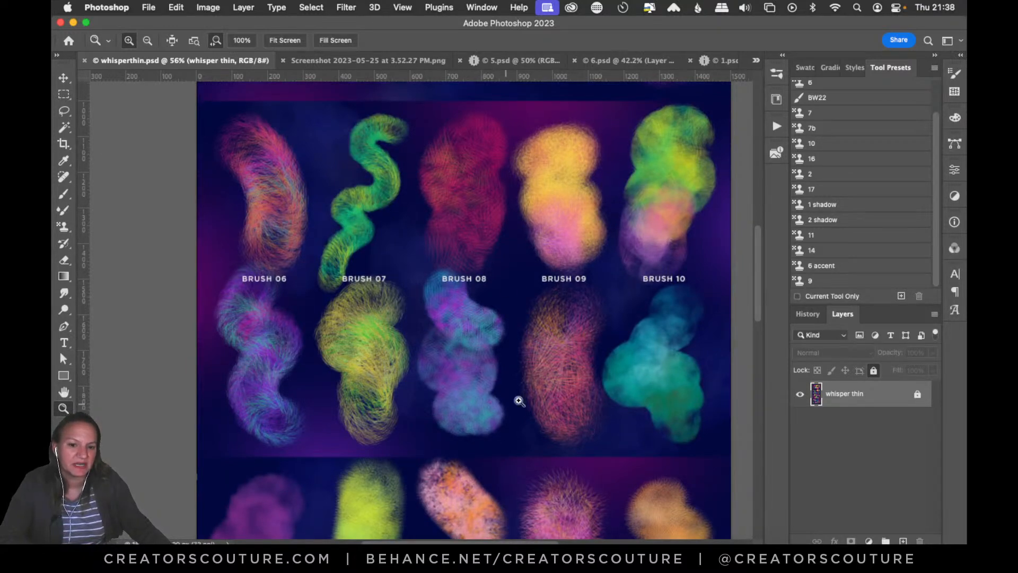
pyautogui.moveTo(756, 256); pyautogui.dragTo(756, 286)
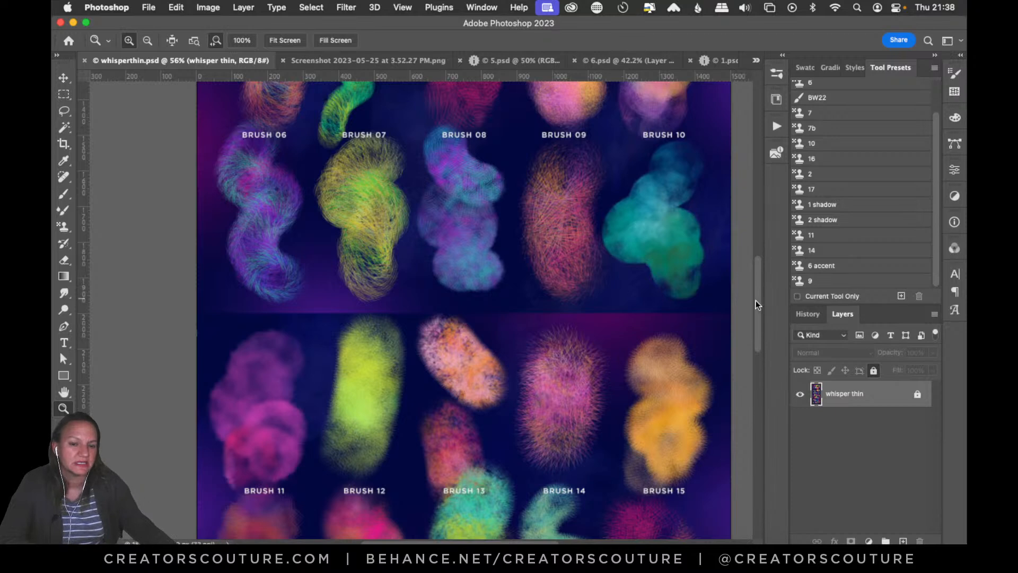
pyautogui.moveTo(755, 304); pyautogui.dragTo(748, 219)
pyautogui.scroll(-1, 748, 215)
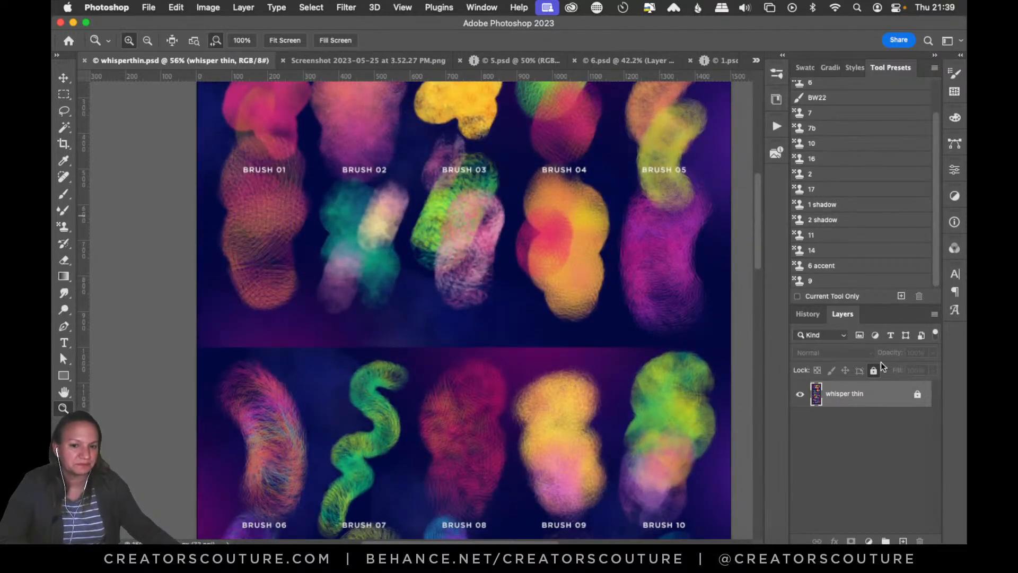
pyautogui.moveTo(755, 229); pyautogui.dragTo(752, 198)
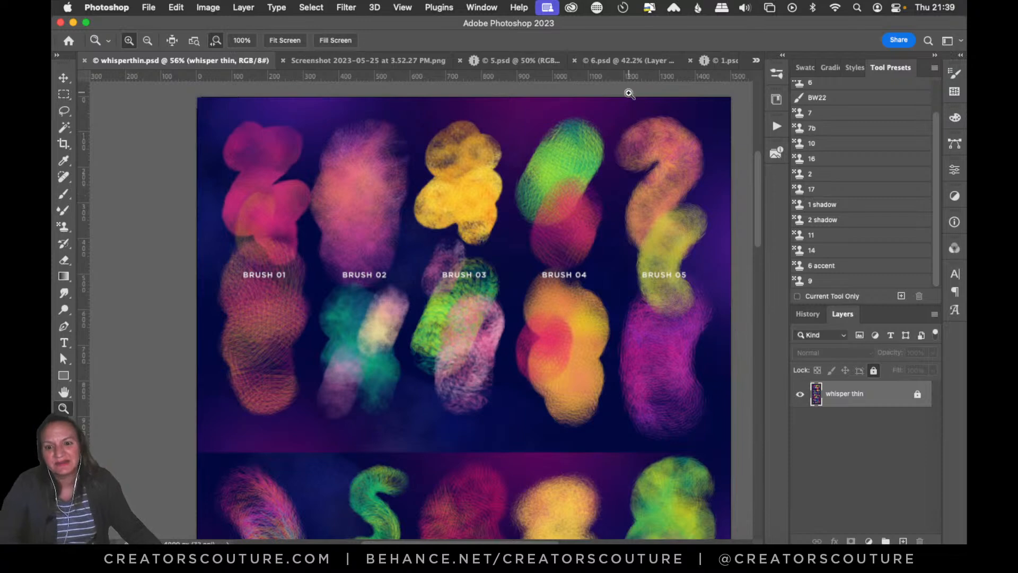
pyautogui.click(365, 181)
pyautogui.keyDown('alt'); pyautogui.click(390, 166); pyautogui.keyUp('alt')
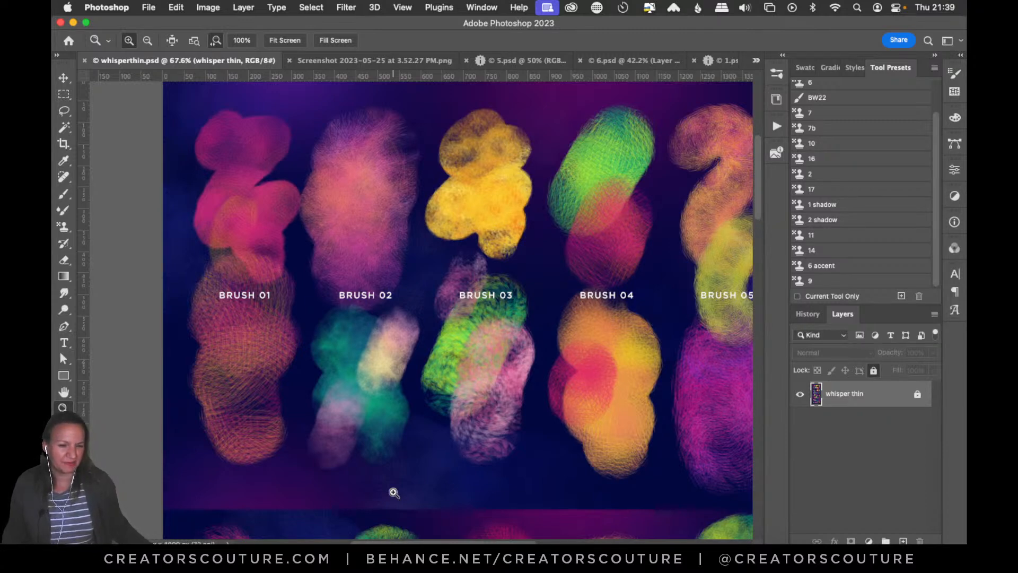
# Switch to the cherry painting in 5.psd and enlarge it to 56.4% to inspect the brushwork.
pyautogui.click(511, 62)
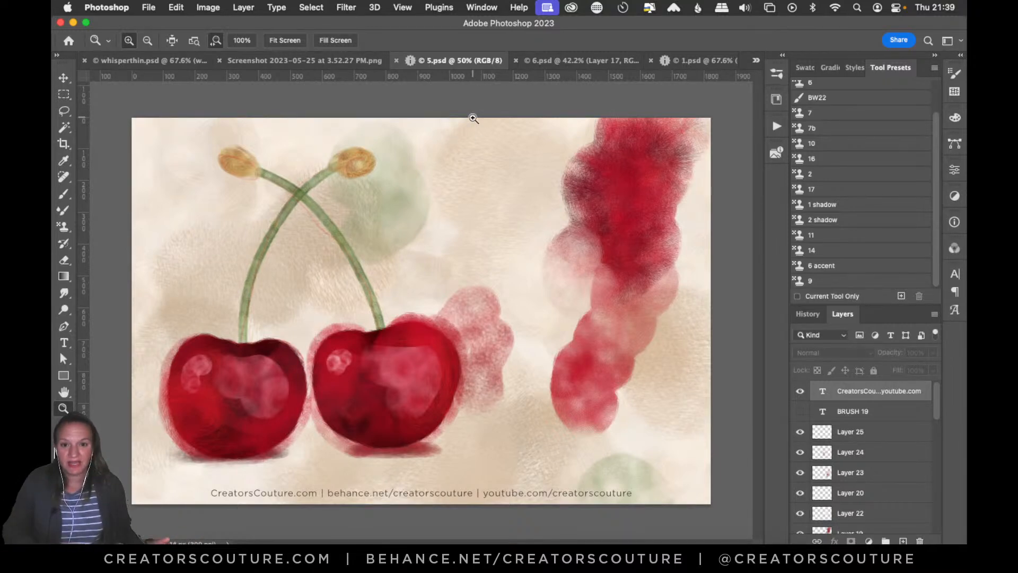
pyautogui.moveTo(466, 255); pyautogui.dragTo(472, 249)
pyautogui.keyDown('alt'); pyautogui.click(472, 248); pyautogui.keyUp('alt')
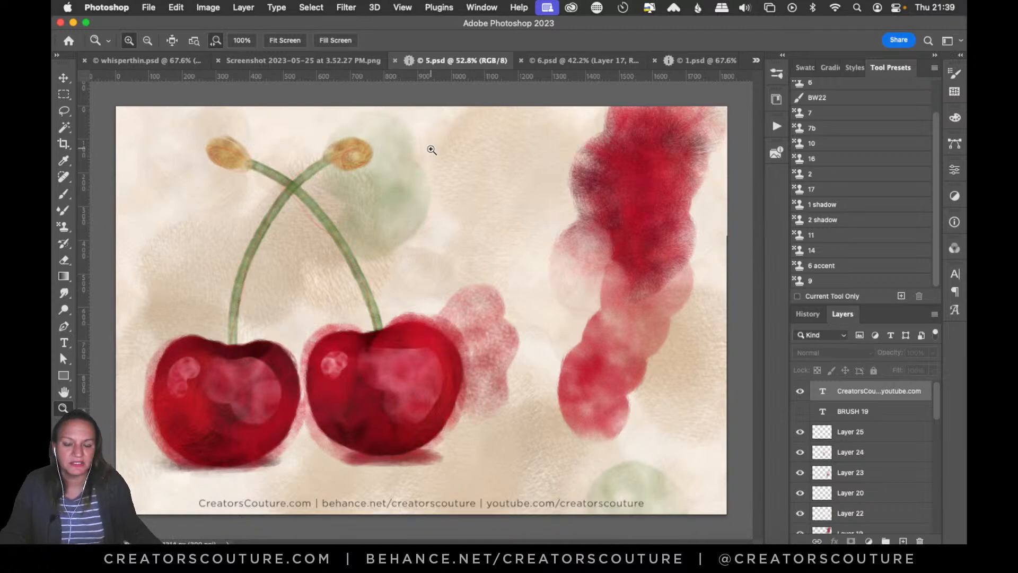
pyautogui.click(385, 377)
pyautogui.moveTo(388, 378); pyautogui.dragTo(382, 379)
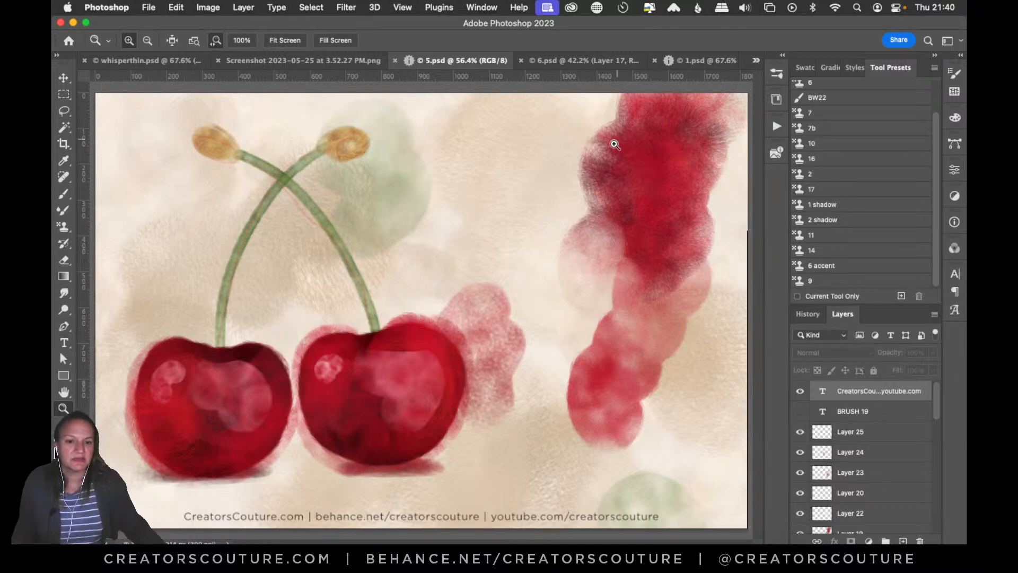
# Activate the Pattern Stamp tool and browse its patterns from the Impressionist group to the ruby-garnet and sapphire groups.
pyautogui.click(65, 78)
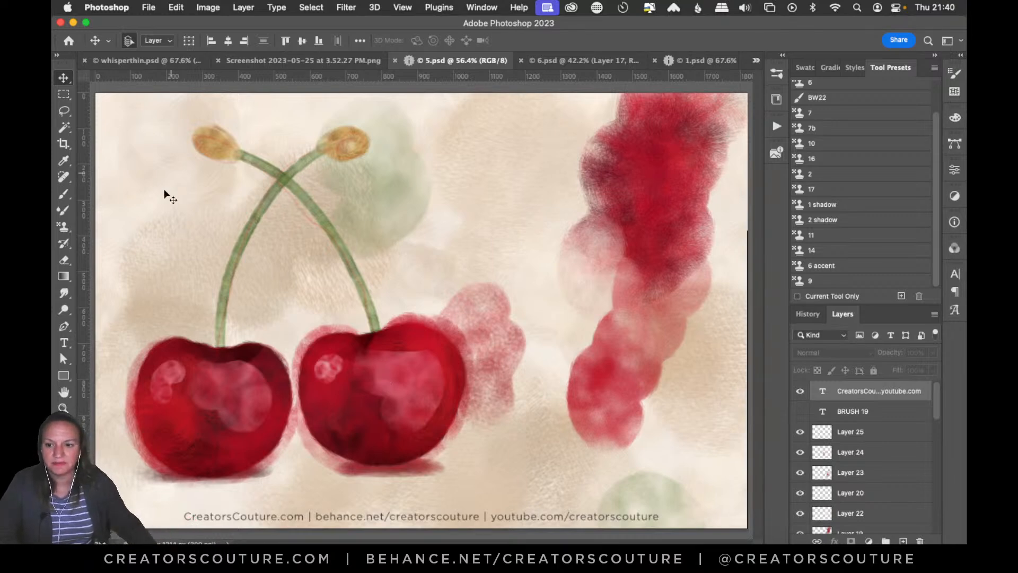
pyautogui.click(65, 226)
pyautogui.click(483, 41)
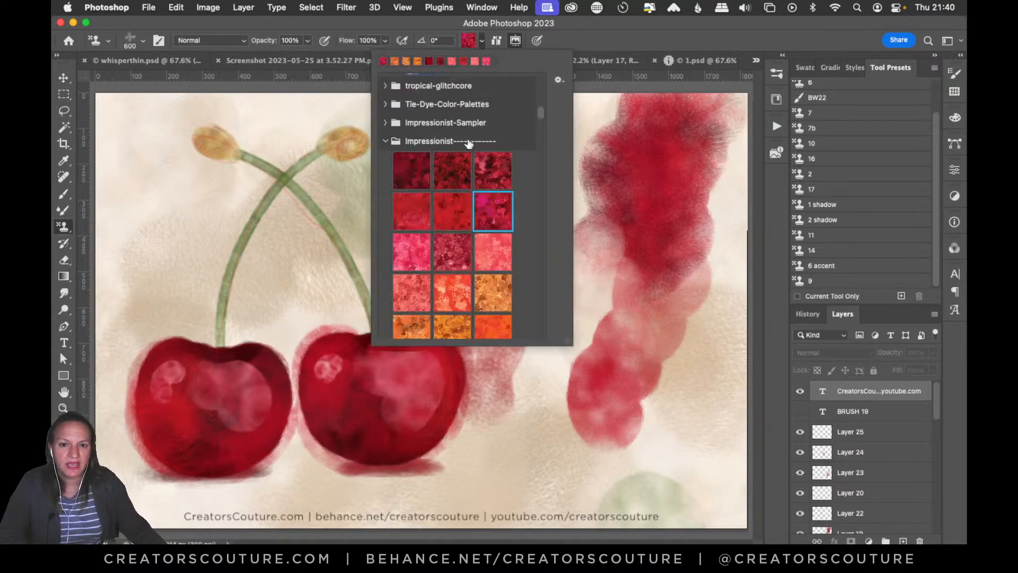
pyautogui.moveTo(541, 113); pyautogui.dragTo(544, 87)
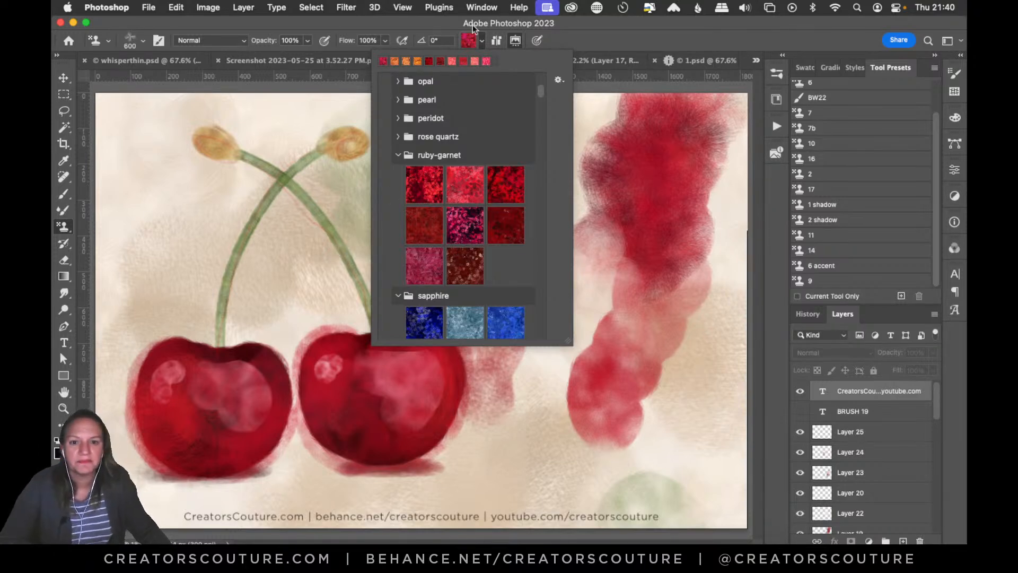
pyautogui.click(466, 43)
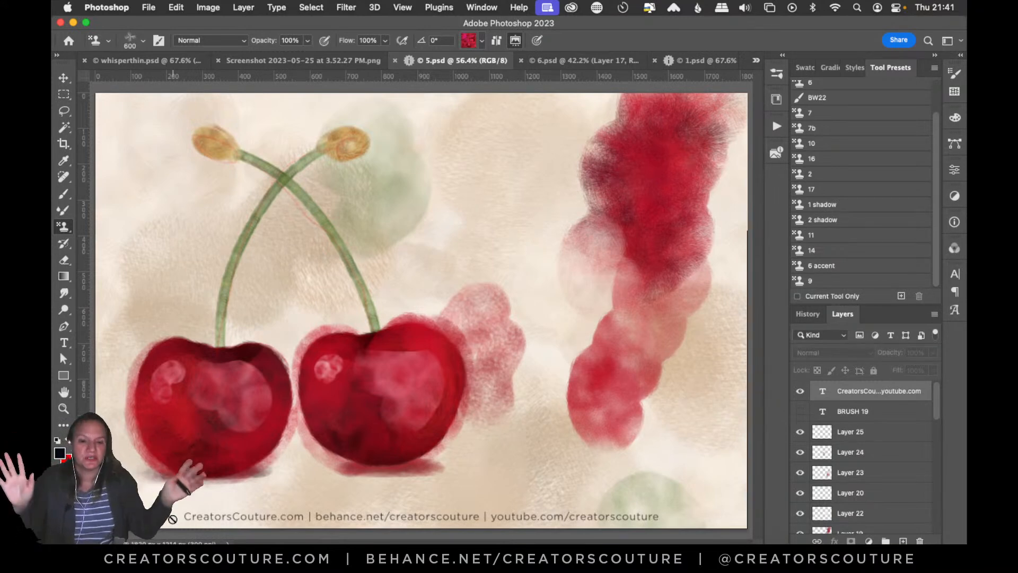
pyautogui.click(514, 39)
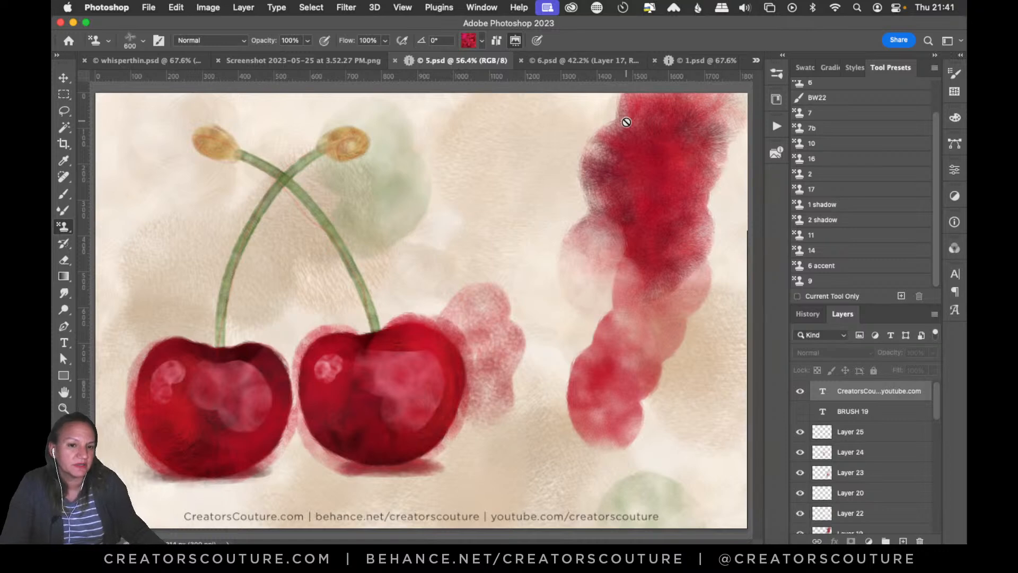
# Switch to the 1.psd document with the flower-like brush samples and activate the Move tool.
pyautogui.click(572, 59)
pyautogui.click(693, 60)
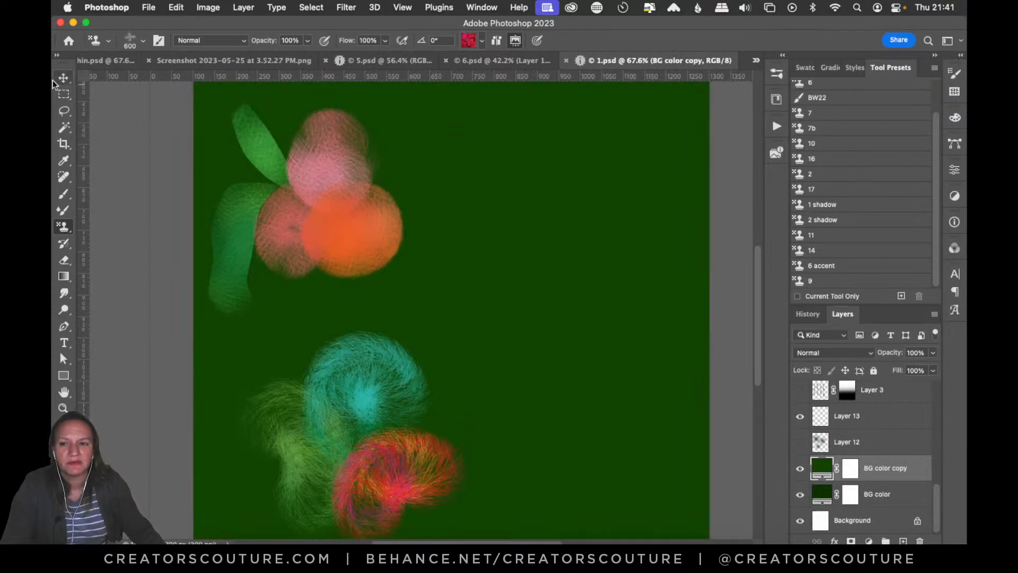
pyautogui.click(67, 78)
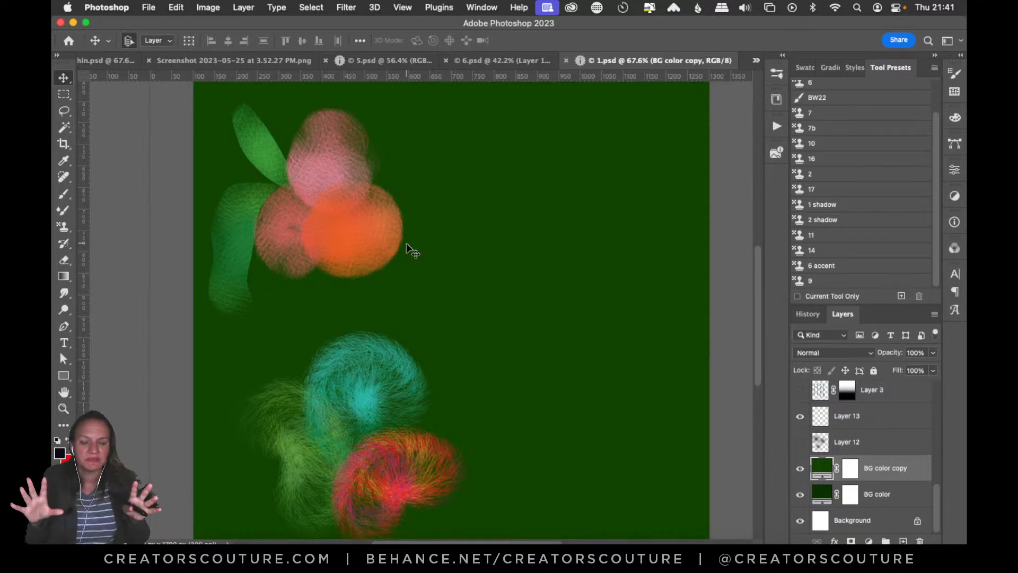
# On a new layer, paint a round red dab with Pattern Stamp brush 9 at 400 px beside the pink flower sample.
pyautogui.click(63, 226)
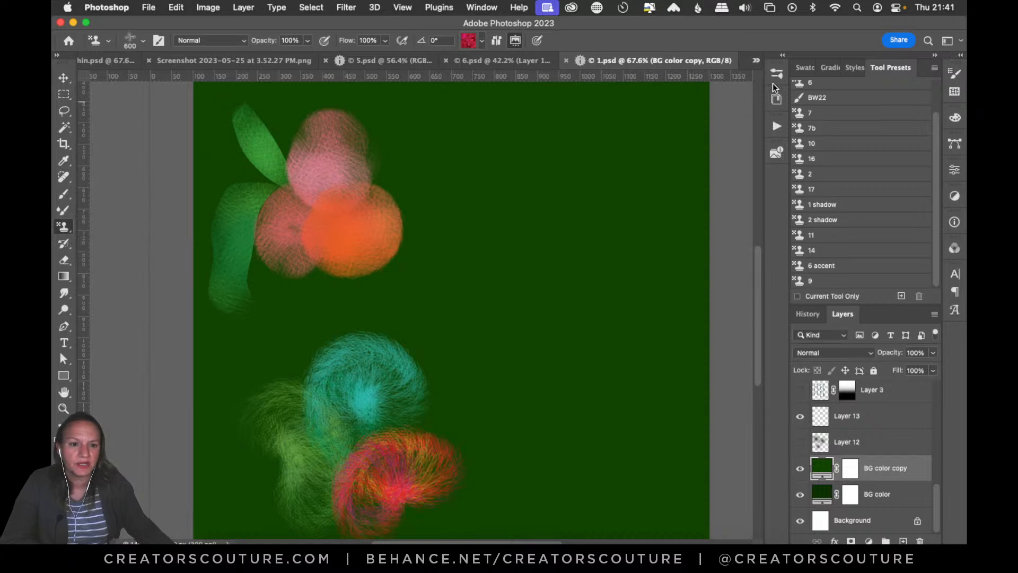
pyautogui.click(777, 99)
pyautogui.click(668, 239)
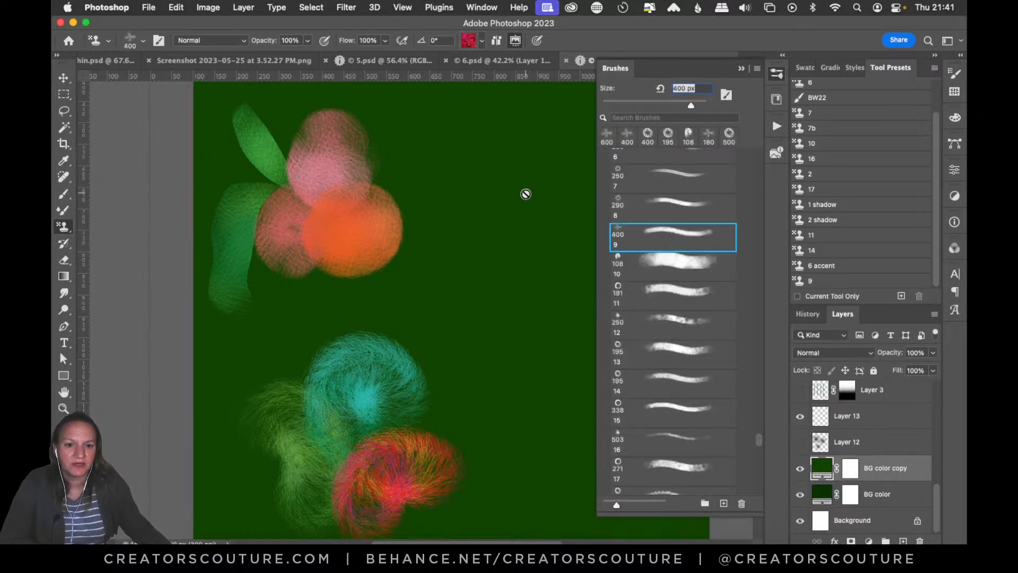
pyautogui.click(525, 194)
pyautogui.click(473, 237)
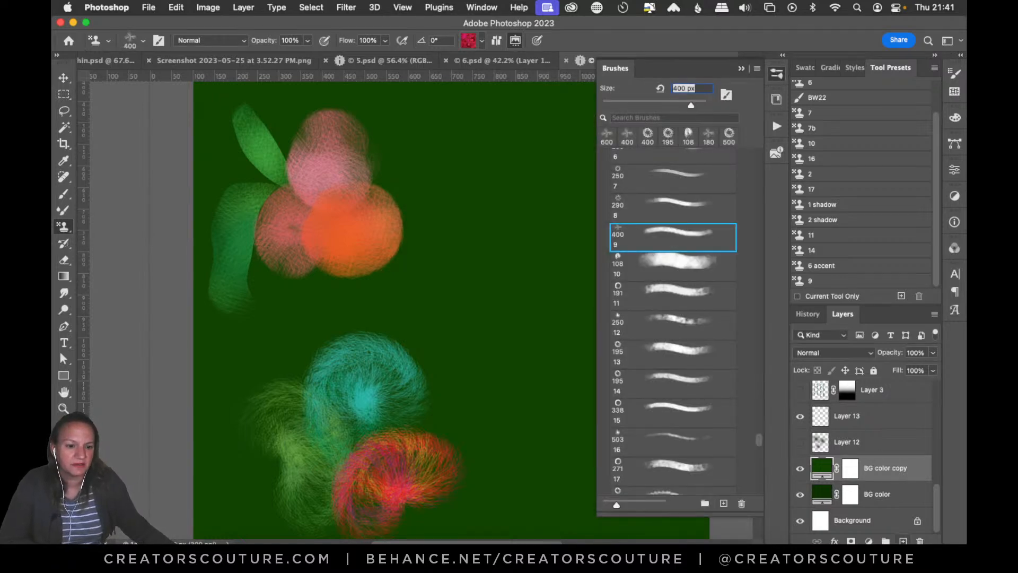
pyautogui.press('super+alt+shift+n')
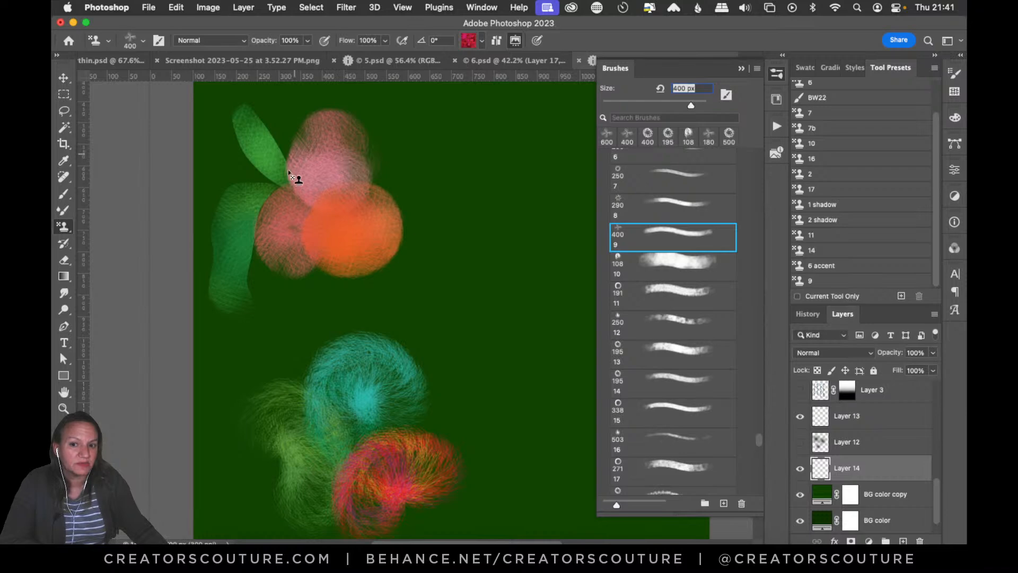
pyautogui.moveTo(523, 157)
pyautogui.mouseDown()
pyautogui.moveTo(521, 186)
pyautogui.moveTo(516, 177)
pyautogui.mouseUp()
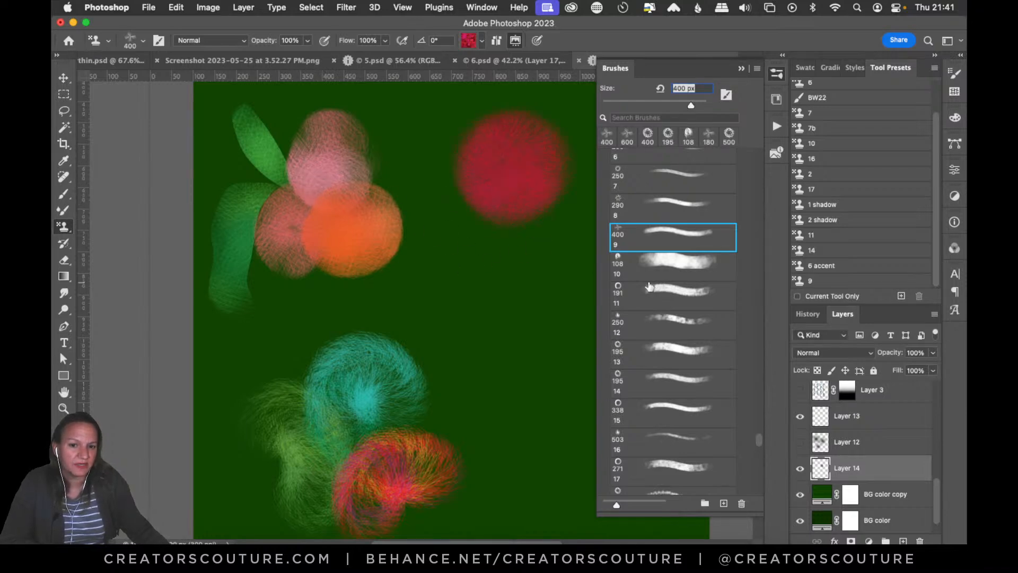
# Outline a curved stem-shaped selection extending from the red dab with the Lasso tool.
pyautogui.click(468, 40)
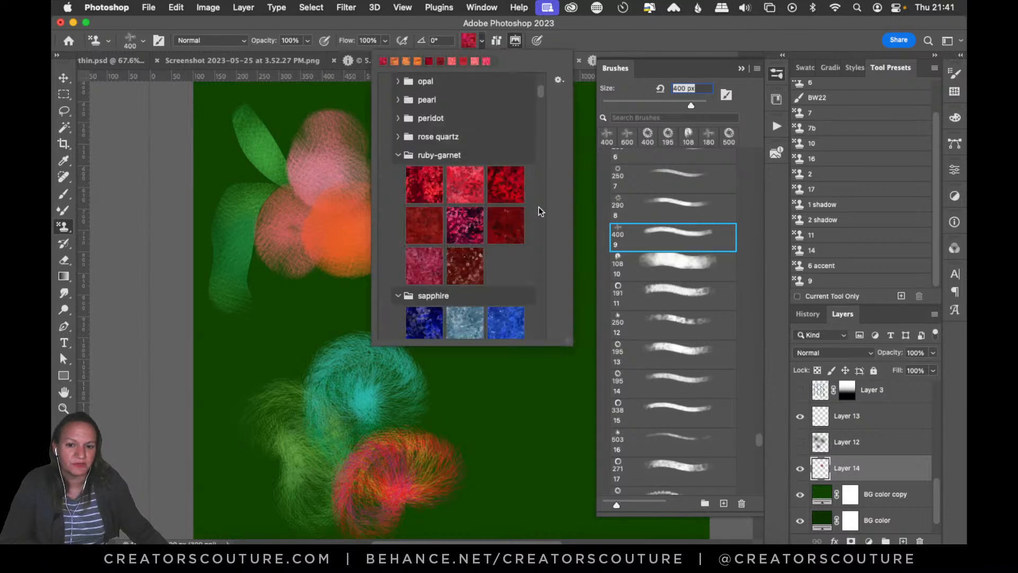
pyautogui.click(597, 45)
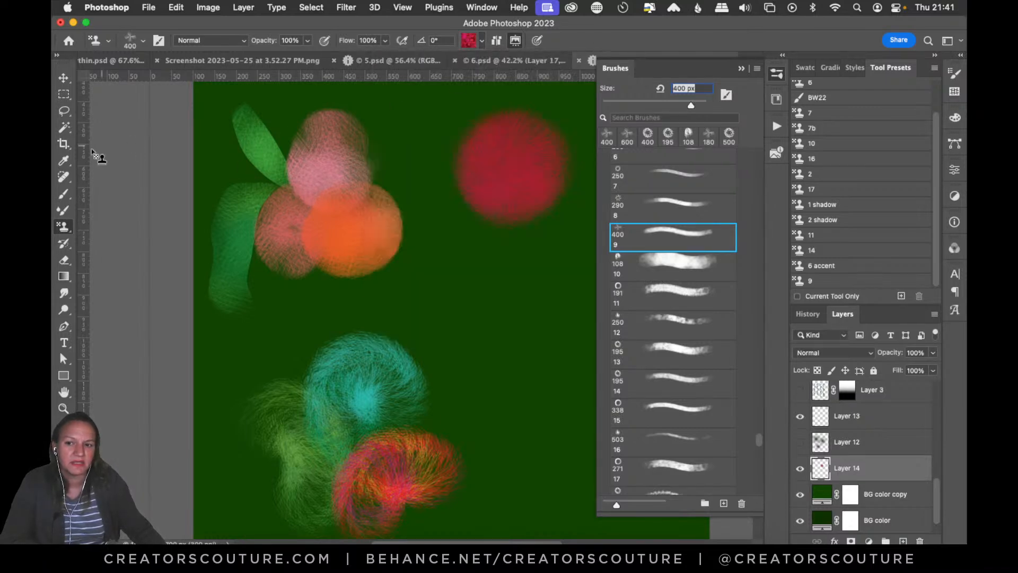
pyautogui.moveTo(64, 110); pyautogui.dragTo(108, 110)
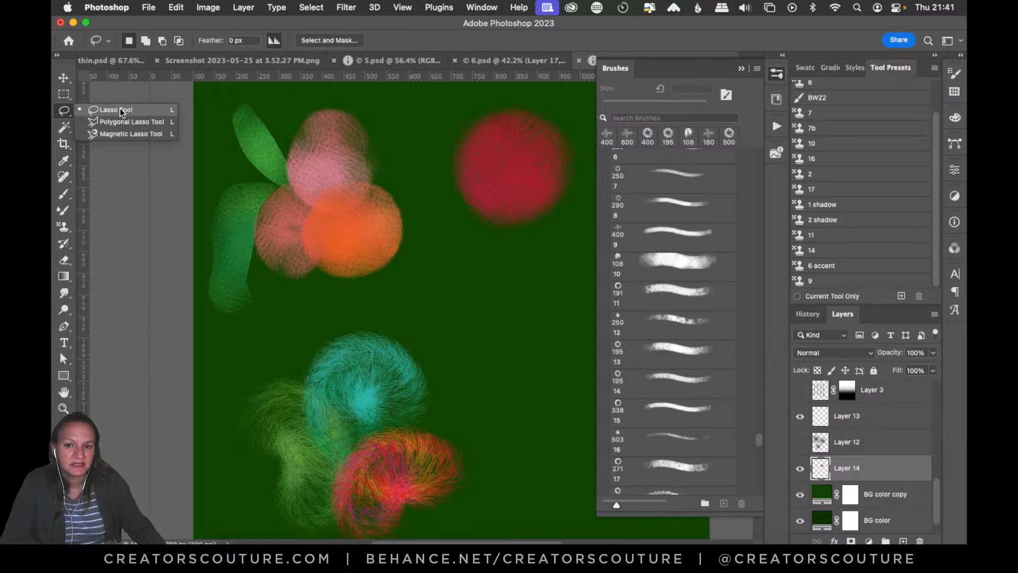
pyautogui.click(120, 110)
pyautogui.click(775, 73)
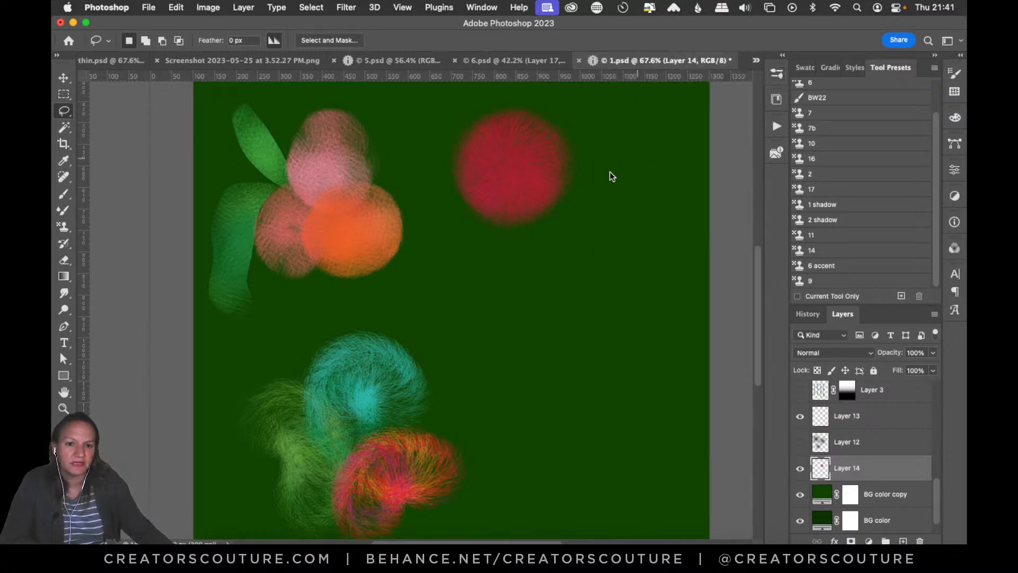
pyautogui.moveTo(567, 182)
pyautogui.mouseDown()
pyautogui.moveTo(585, 154)
pyautogui.moveTo(607, 144)
pyautogui.moveTo(634, 151)
pyautogui.moveTo(672, 239)
pyautogui.moveTo(656, 247)
pyautogui.moveTo(625, 174)
pyautogui.moveTo(567, 182)
pyautogui.mouseUp()
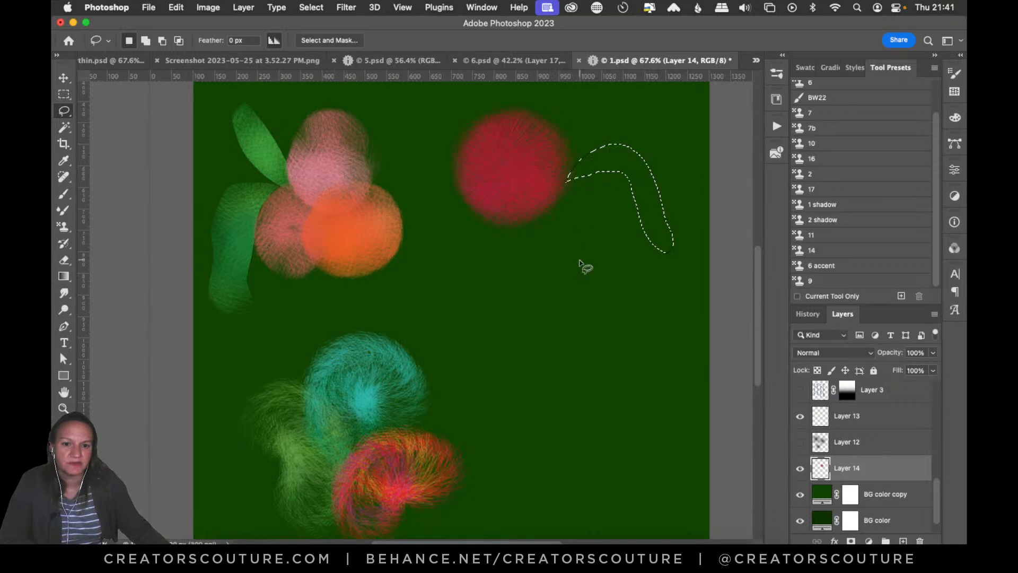
# Reactivate the Pattern Stamp tool and choose a mottled mid-green pattern for it.
pyautogui.click(64, 227)
pyautogui.click(116, 225)
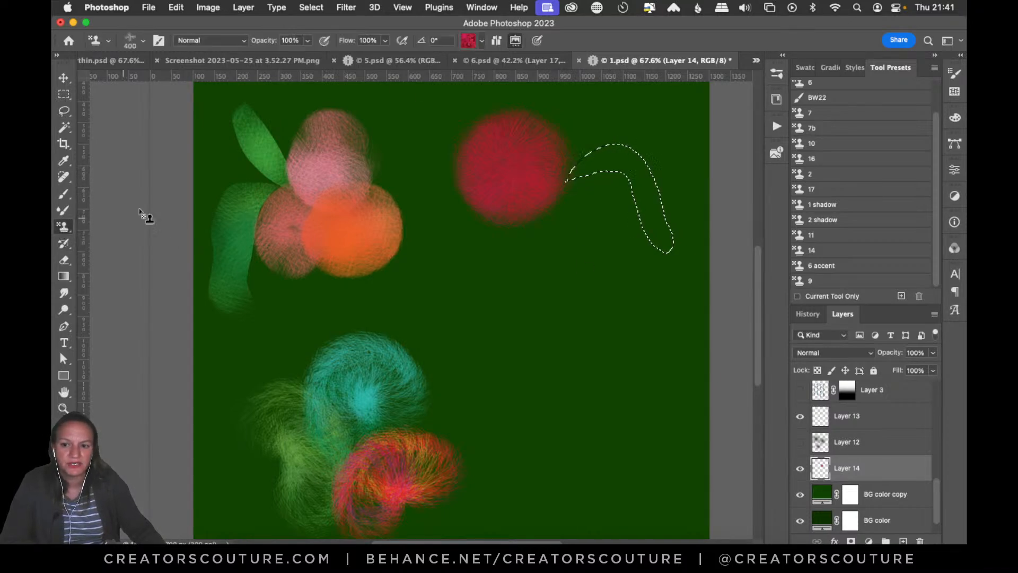
pyautogui.click(481, 41)
pyautogui.scroll(-3, 543, 96)
pyautogui.moveTo(543, 96); pyautogui.dragTo(527, 315)
pyautogui.click(411, 209)
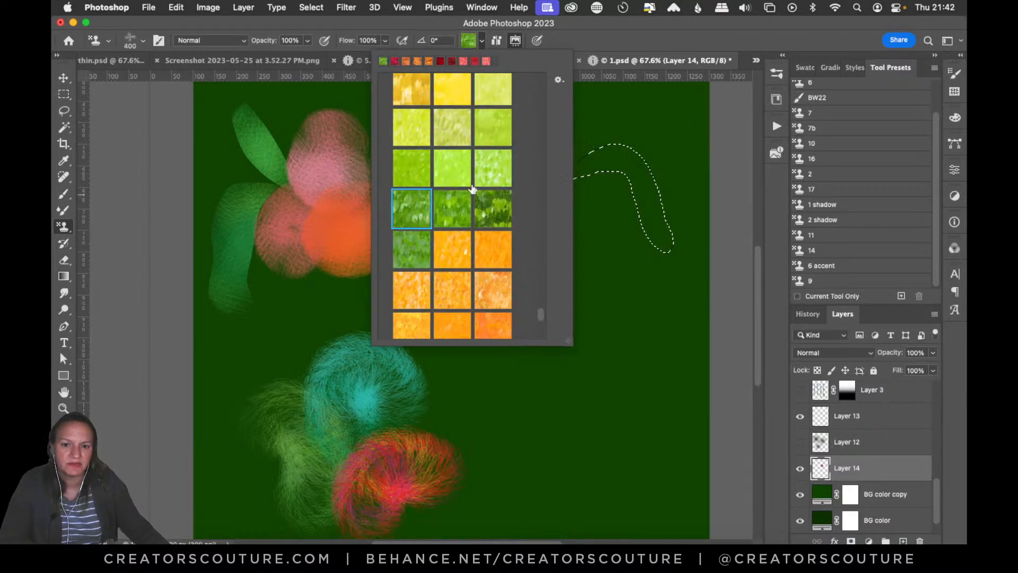
# Try filling the curved stem selection with the green pattern using brush 12, and undo the stroke.
pyautogui.click(775, 74)
pyautogui.click(672, 319)
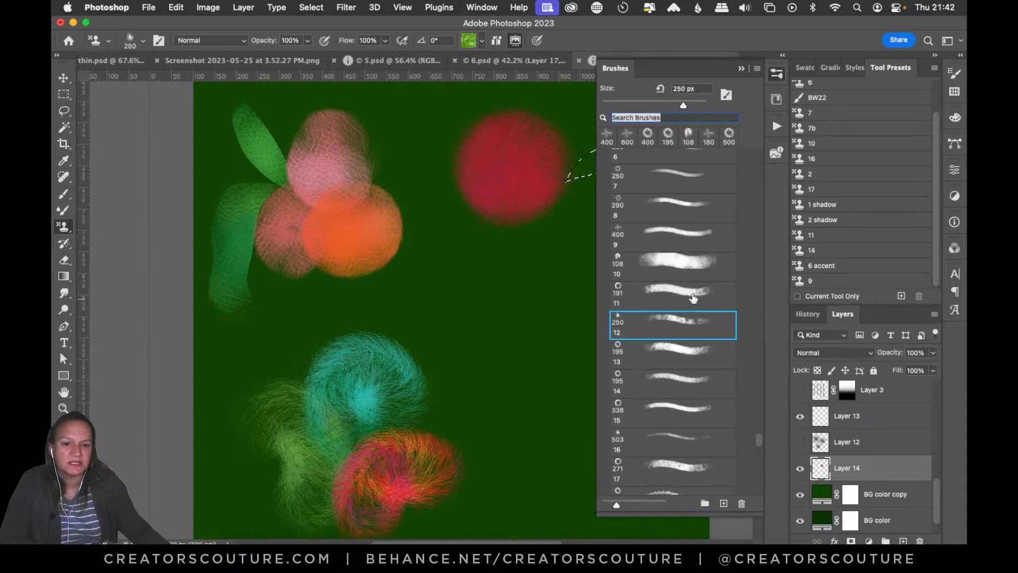
pyautogui.click(777, 74)
pyautogui.moveTo(584, 170)
pyautogui.mouseDown()
pyautogui.moveTo(614, 154)
pyautogui.moveTo(639, 174)
pyautogui.moveTo(640, 223)
pyautogui.moveTo(662, 271)
pyautogui.mouseUp()
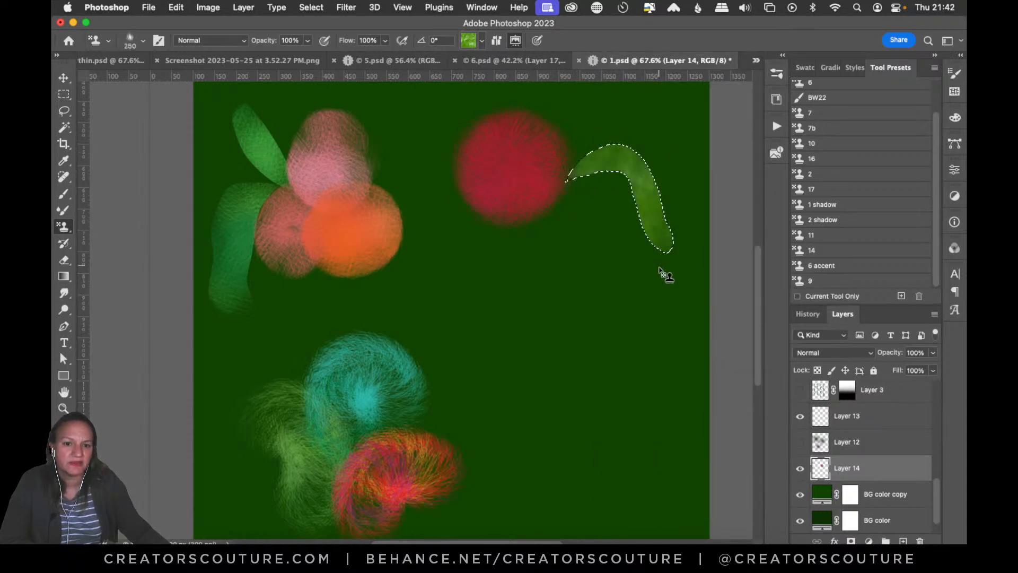
pyautogui.press('super+z')
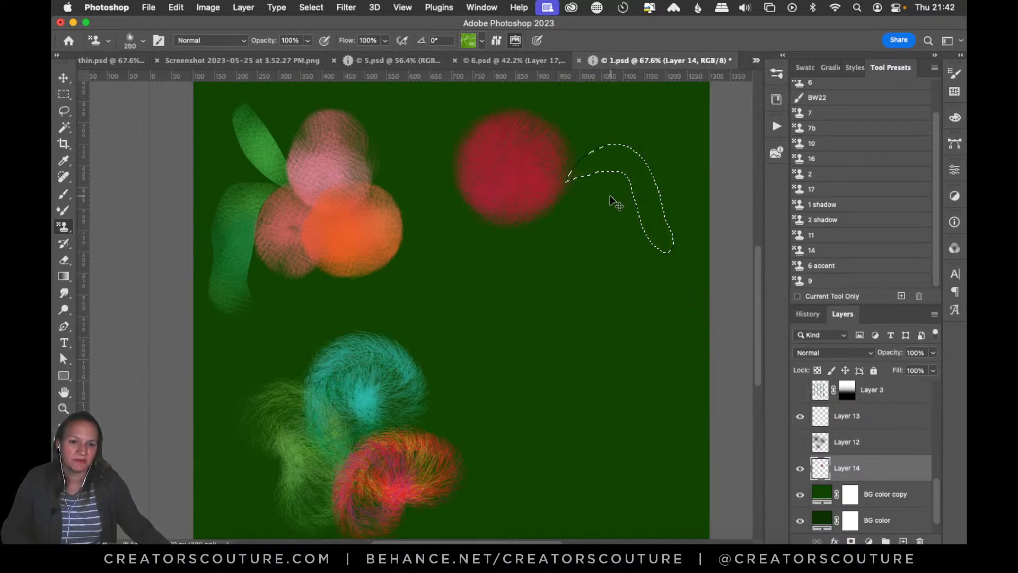
# Enlarge the brush to 400 px, paint the green pattern inside the curved stem selection, and deselect.
pyautogui.press(']')
pyautogui.press(']')
pyautogui.moveTo(589, 175)
pyautogui.mouseDown()
pyautogui.moveTo(609, 167)
pyautogui.moveTo(648, 241)
pyautogui.moveTo(657, 235)
pyautogui.moveTo(621, 179)
pyautogui.moveTo(636, 226)
pyautogui.mouseUp()
pyautogui.press('super+z')
pyautogui.press('super+d')
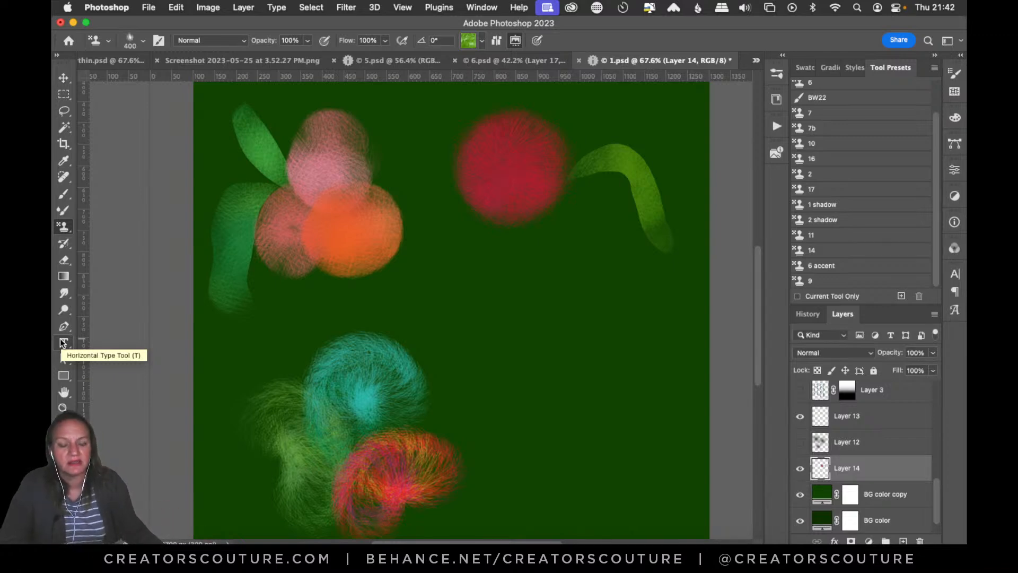
pyautogui.scroll(-2, 755, 297)
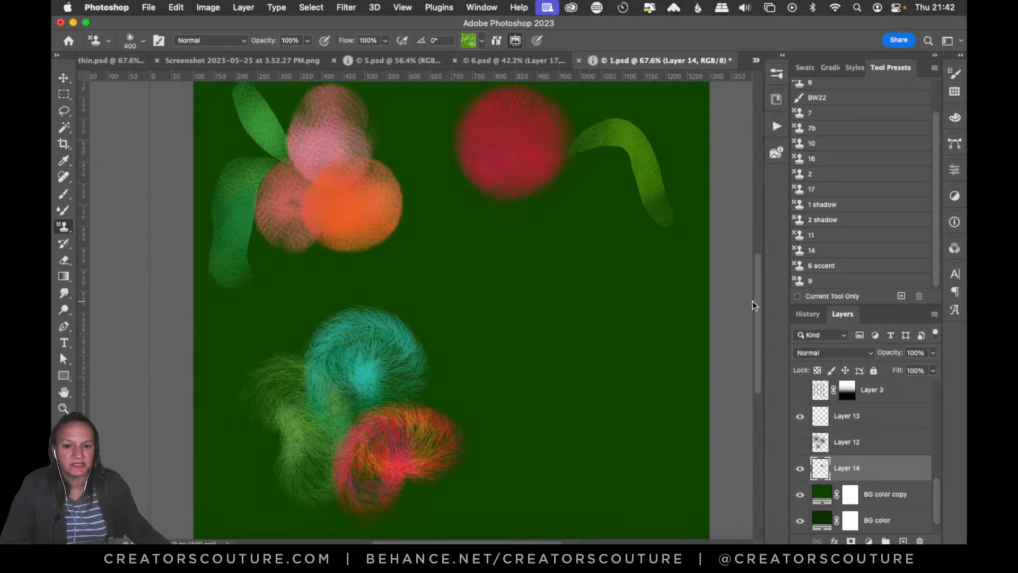
pyautogui.click(60, 227)
pyautogui.click(106, 229)
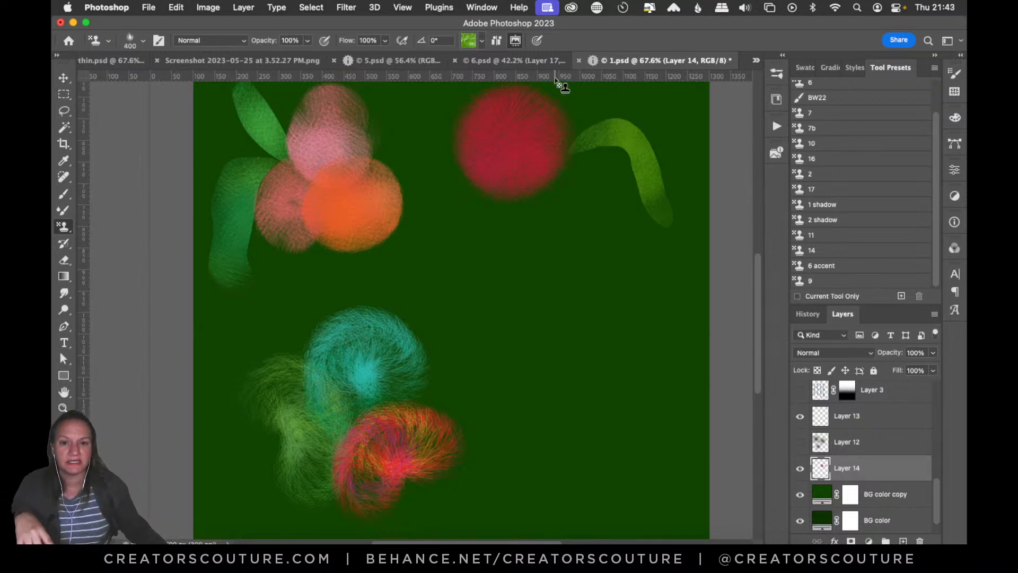
# Switch to the red flower painting in 6.psd and toggle Layer 17 and Layer 19 to examine their background brushwork.
pyautogui.click(519, 61)
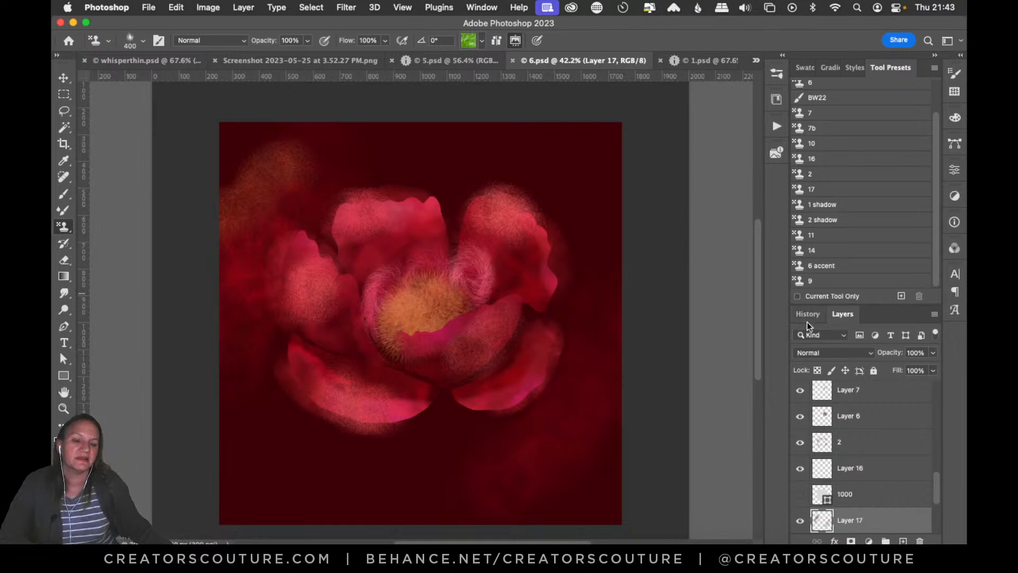
pyautogui.scroll(-4, 923, 486)
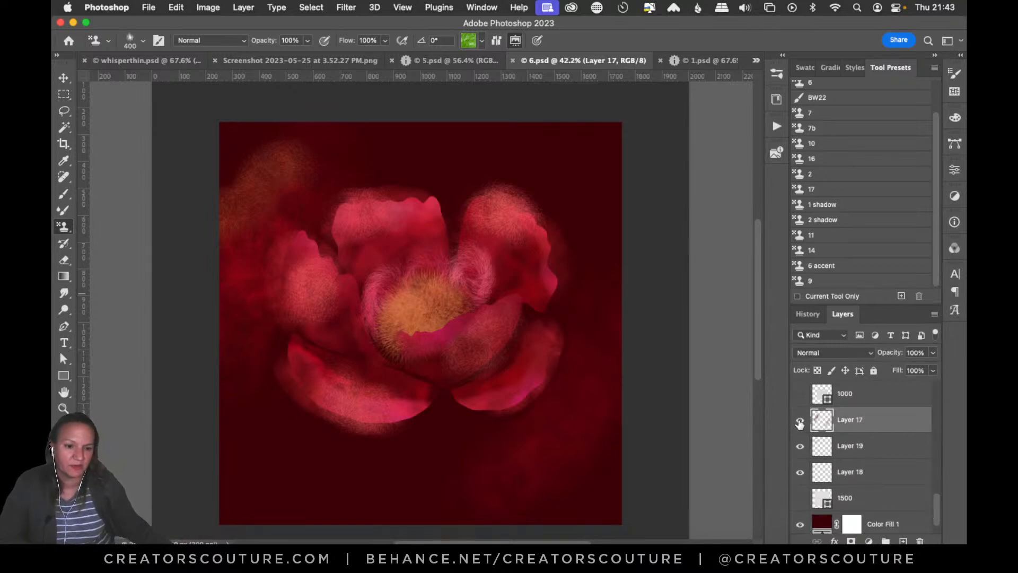
pyautogui.click(800, 419)
pyautogui.click(800, 446)
pyautogui.click(800, 427)
pyautogui.click(801, 450)
pyautogui.click(800, 448)
pyautogui.click(801, 428)
pyautogui.click(799, 446)
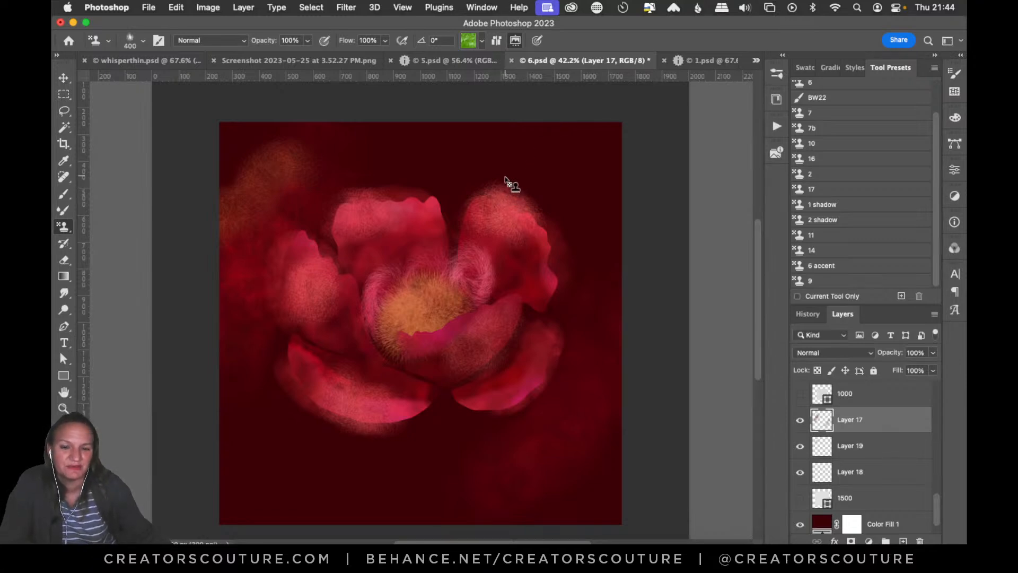
# Duplicate the Background, Color Fill 1, Layer 2 and preview crop layers of 6.psd into a new document.
pyautogui.press('v')
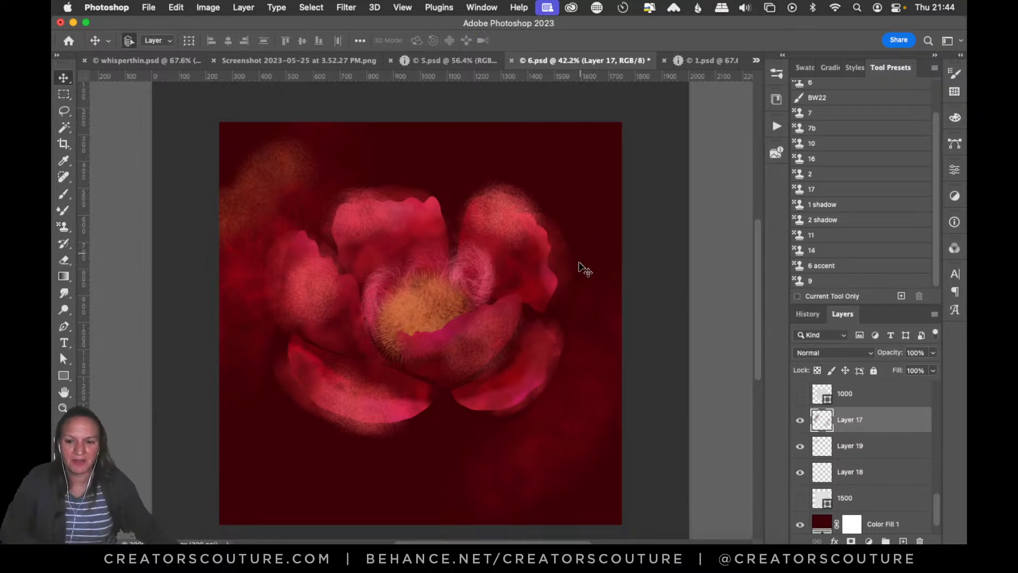
pyautogui.scroll(-1, 937, 504)
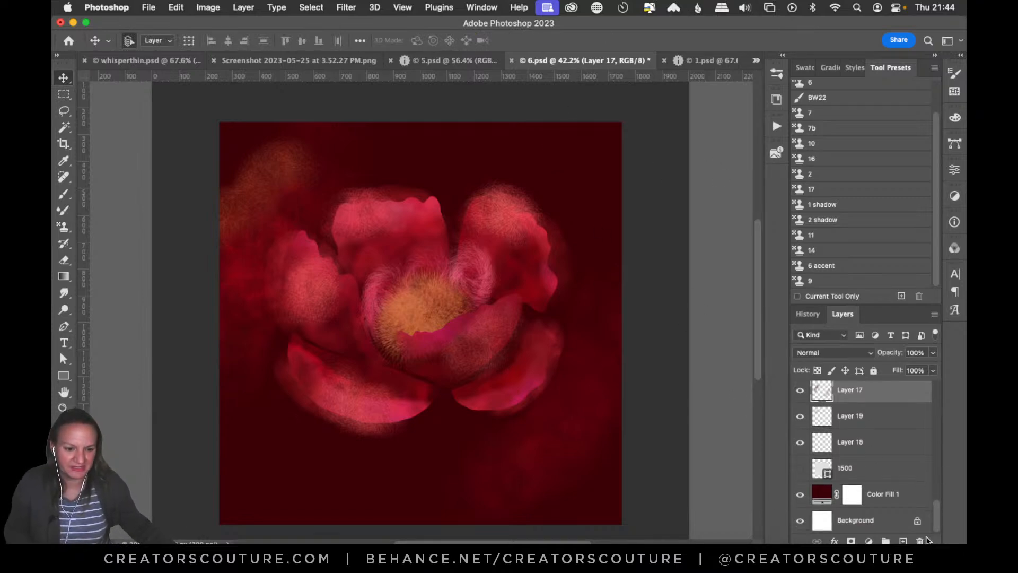
pyautogui.doubleClick(886, 501)
pyautogui.click(830, 196)
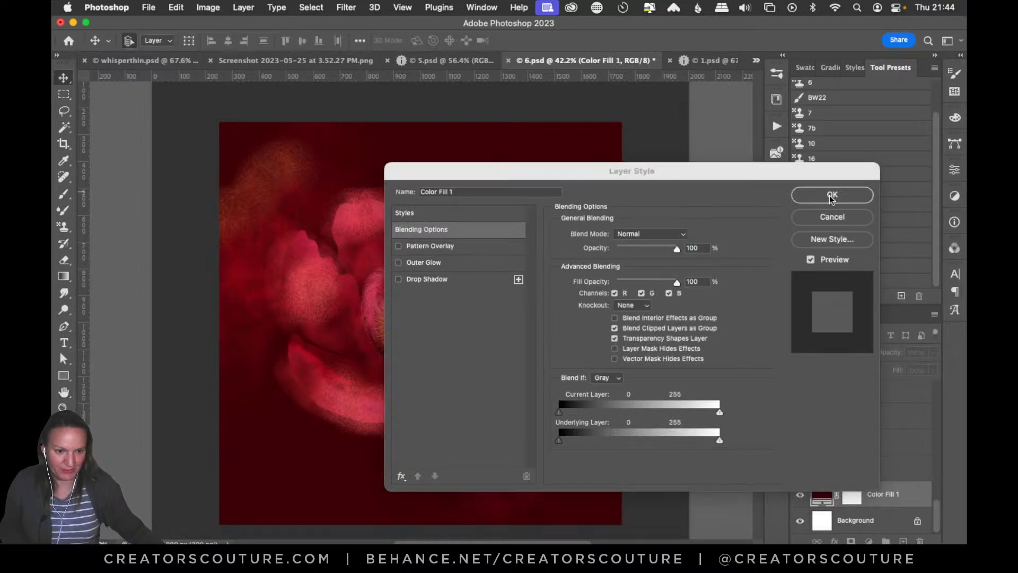
pyautogui.moveTo(937, 525); pyautogui.dragTo(941, 380)
pyautogui.click(883, 399)
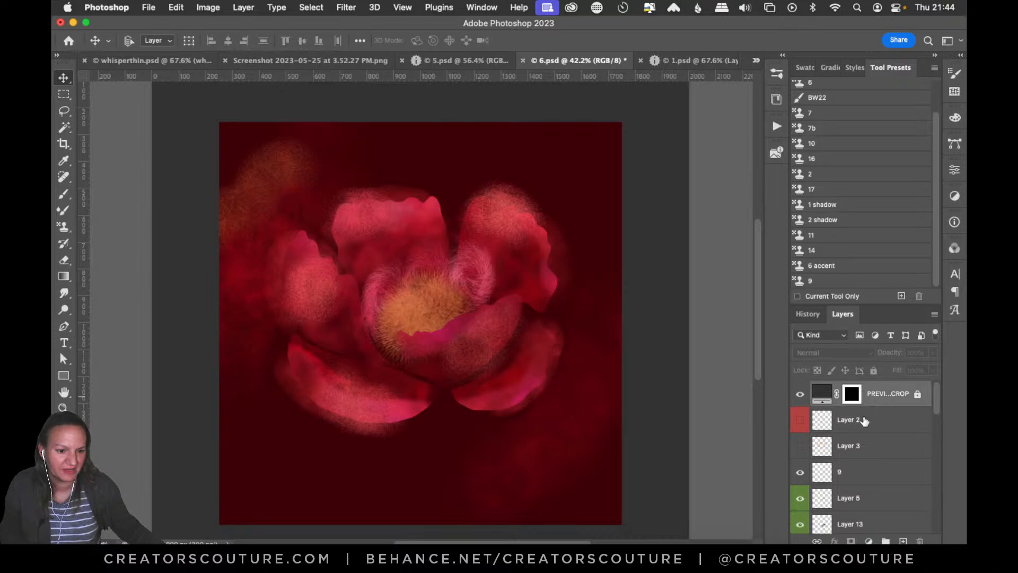
pyautogui.keyDown('shift'); pyautogui.click(861, 418); pyautogui.keyUp('shift')
pyautogui.rightClick(883, 392)
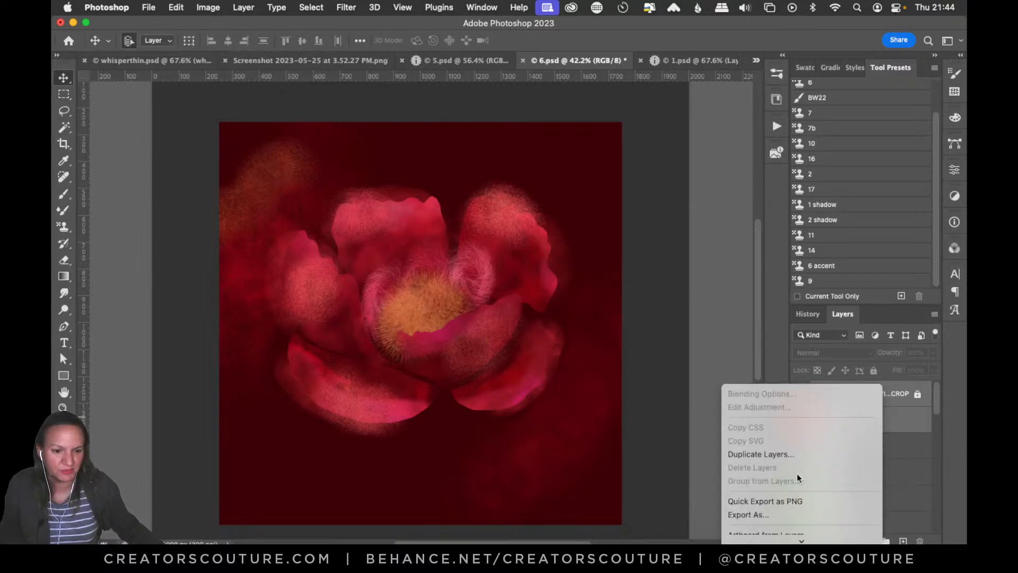
pyautogui.click(789, 457)
pyautogui.click(621, 345)
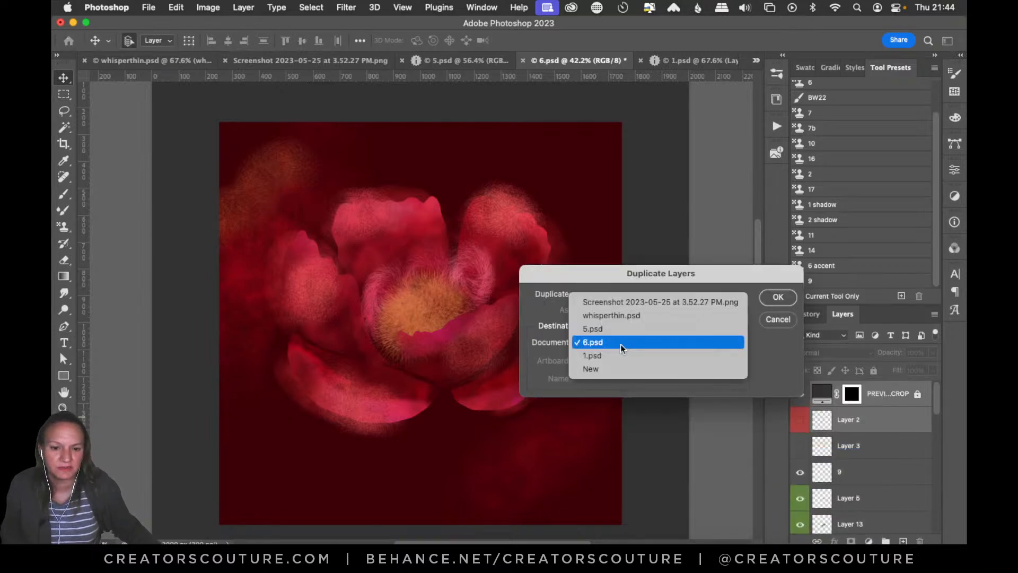
pyautogui.click(617, 369)
pyautogui.click(776, 297)
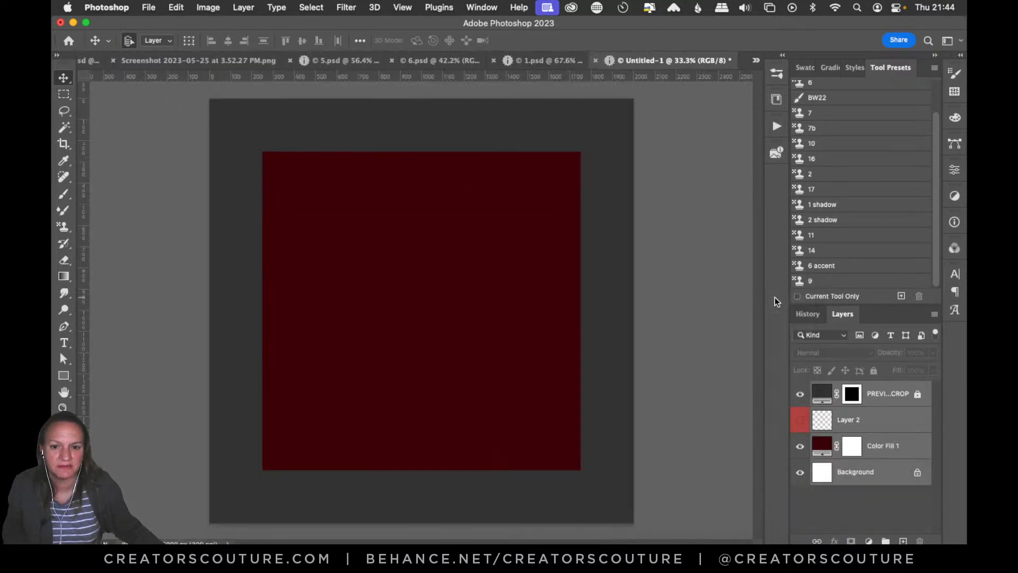
# Show the flower outline on Layer 2 in the new document.
pyautogui.click(878, 420)
pyautogui.click(800, 420)
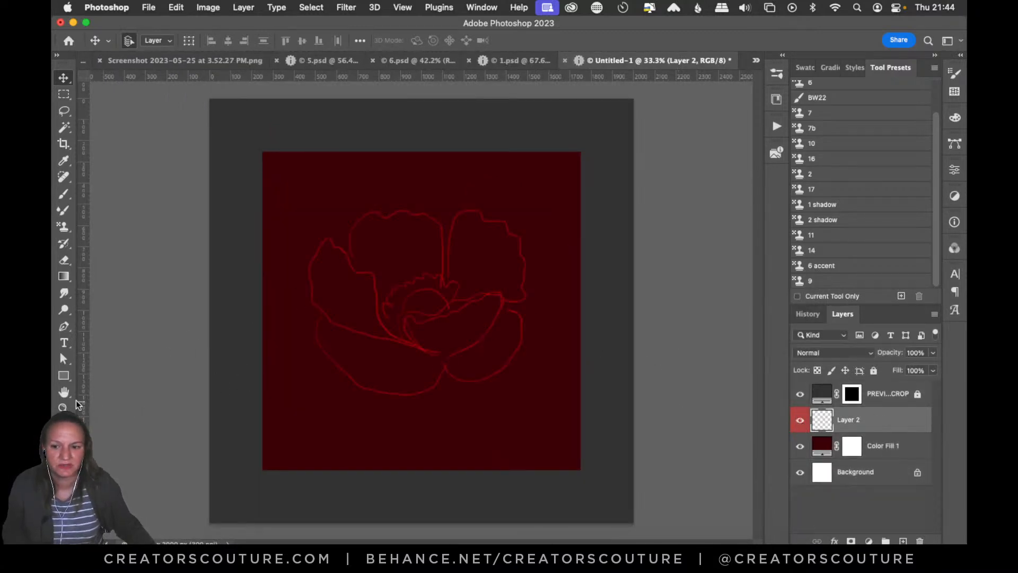
pyautogui.press('z')
pyautogui.click(422, 295)
pyautogui.click(430, 295)
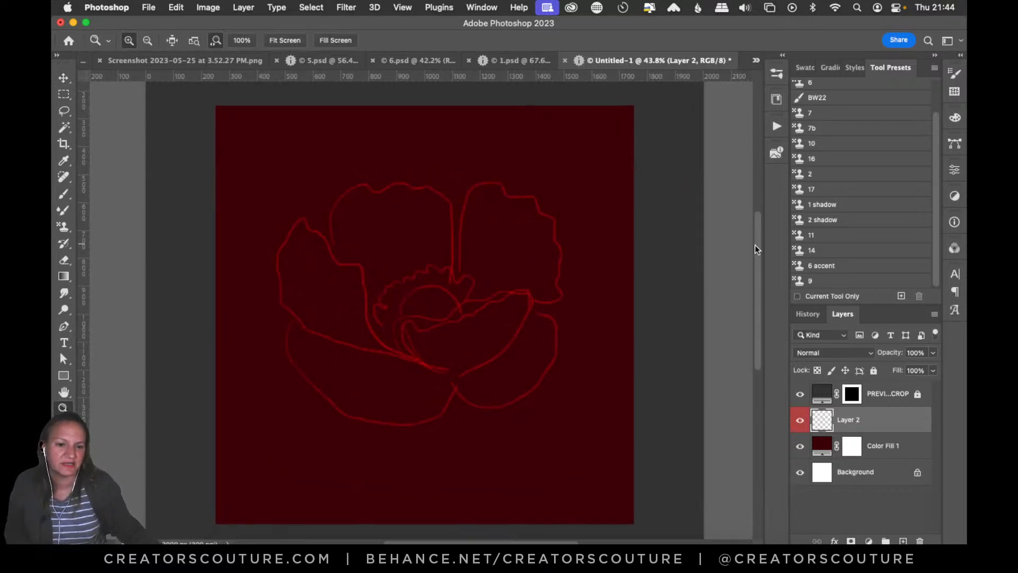
pyautogui.scroll(3, 755, 245)
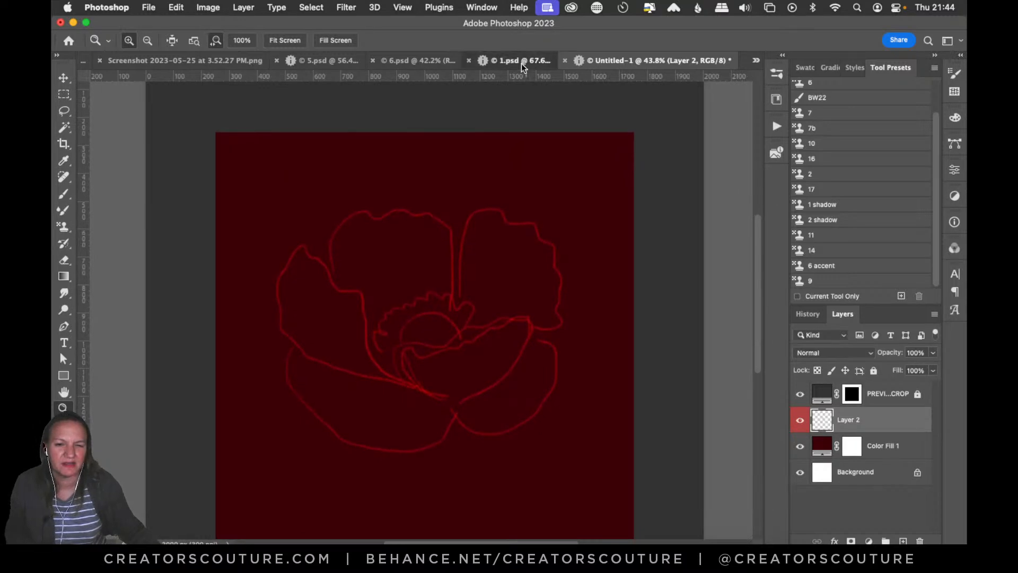
# Show 6.psd and the new flower-outline document side by side in a 2-up Vertical arrangement.
pyautogui.click(520, 61)
pyautogui.click(491, 62)
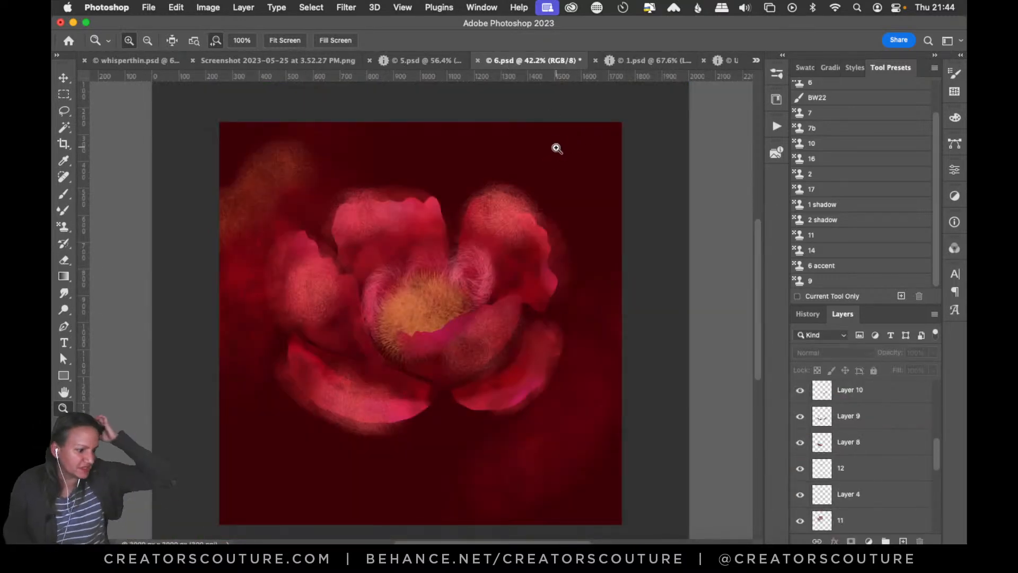
pyautogui.click(402, 7)
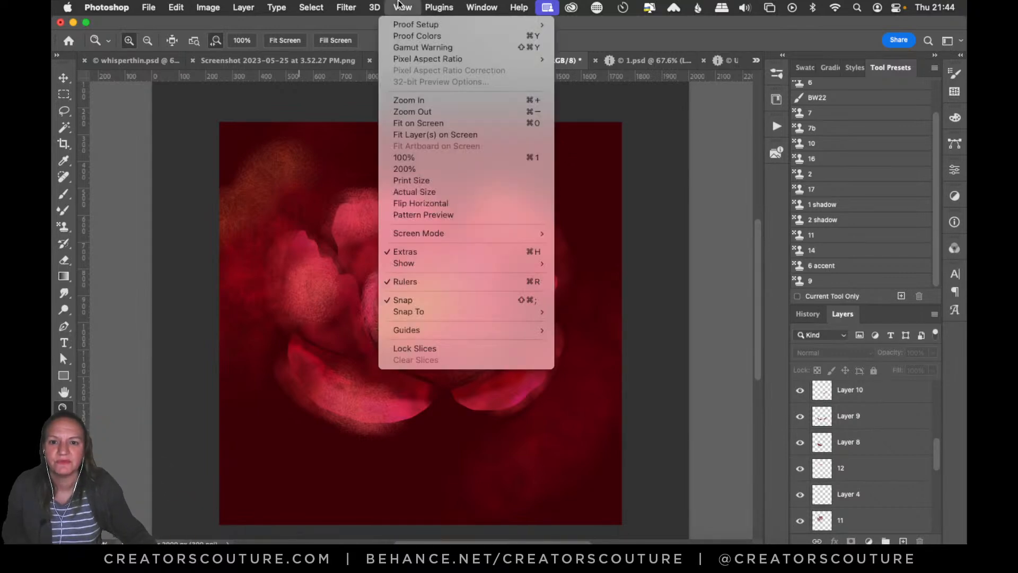
pyautogui.moveTo(401, 60)
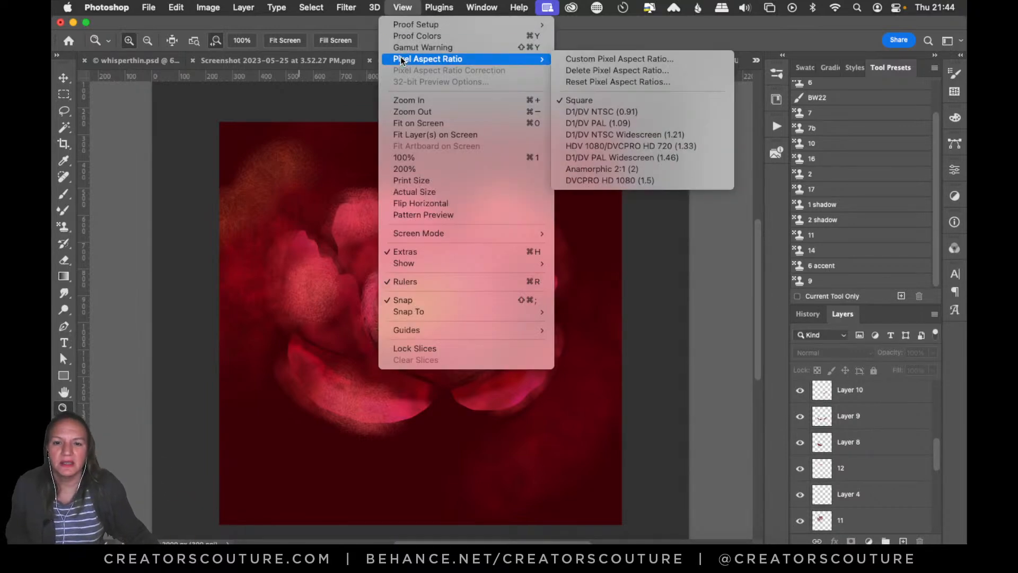
pyautogui.moveTo(481, 7)
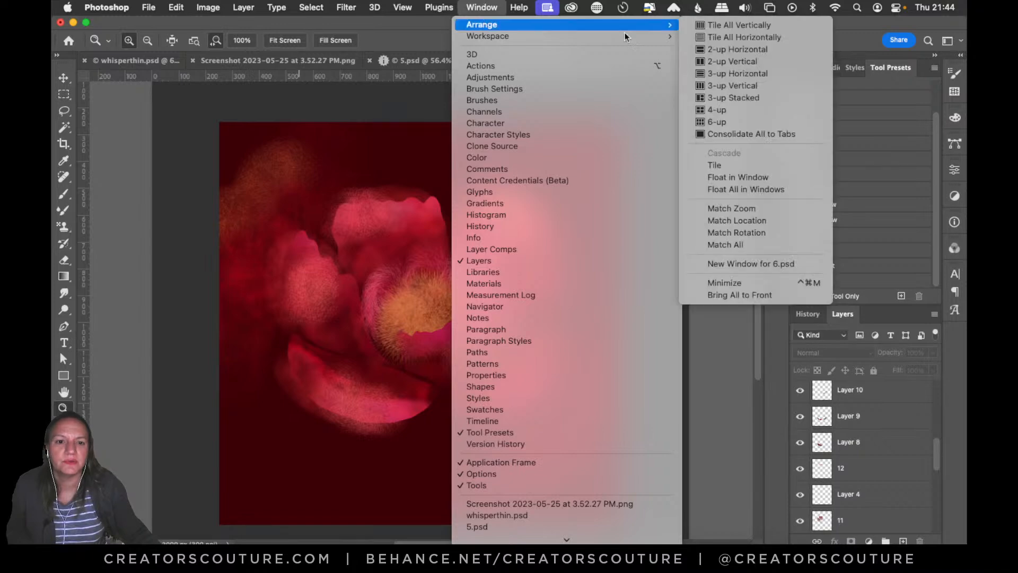
pyautogui.moveTo(670, 22)
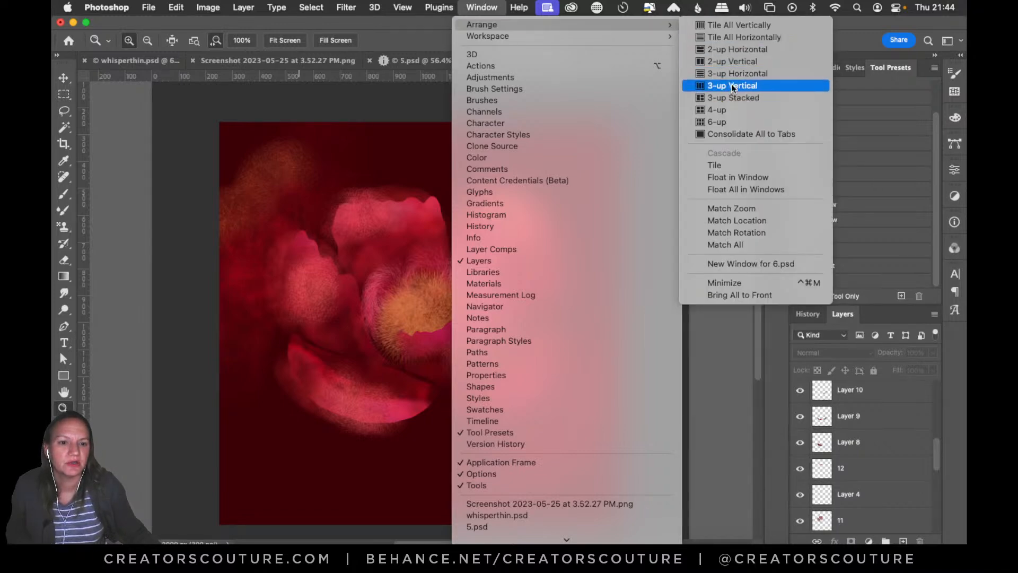
pyautogui.click(743, 63)
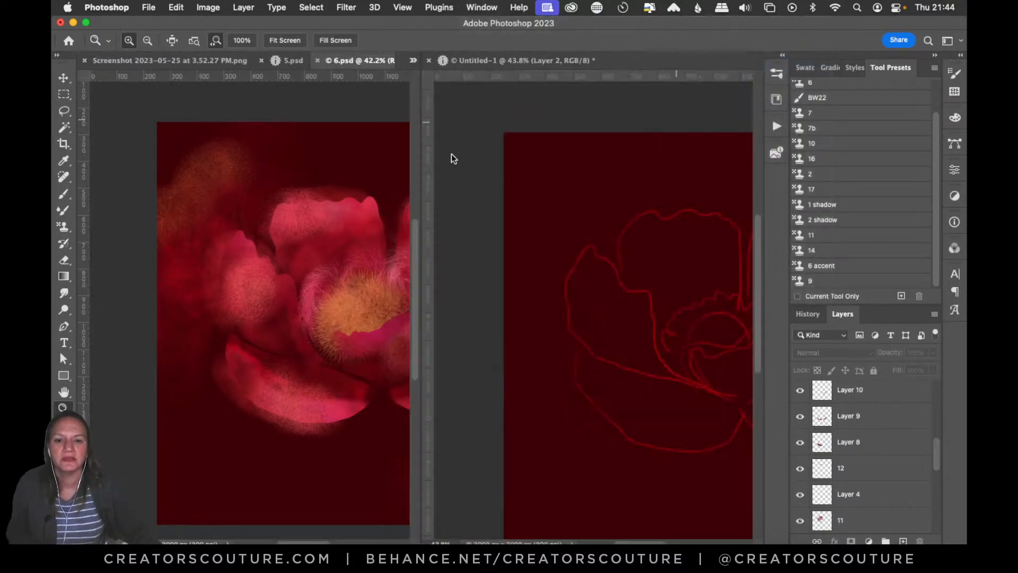
# Resize the two document panes and position their views so the painted flower and the whole outline are visible together.
pyautogui.moveTo(420, 106); pyautogui.dragTo(315, 118)
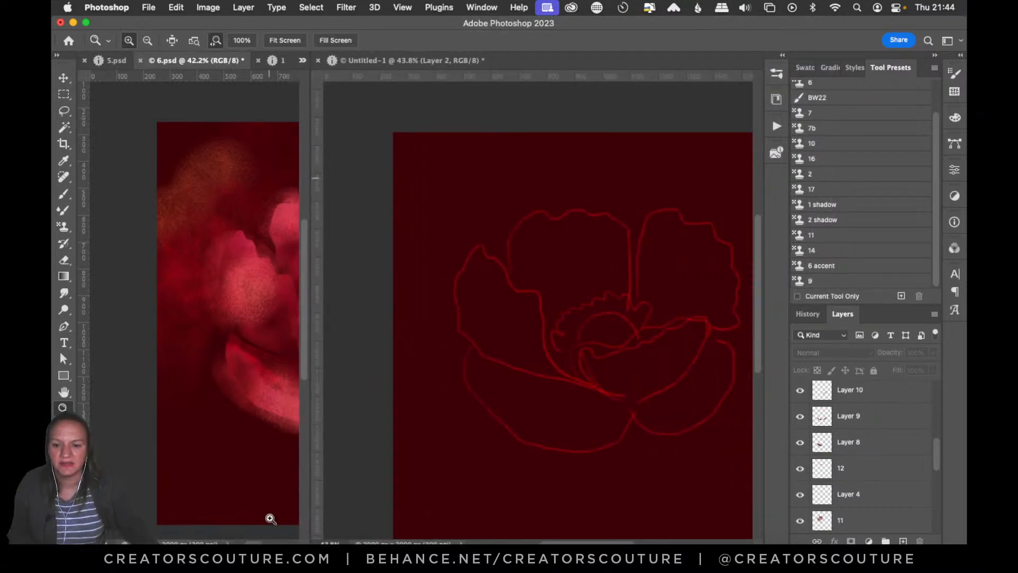
pyautogui.moveTo(254, 541); pyautogui.dragTo(265, 542)
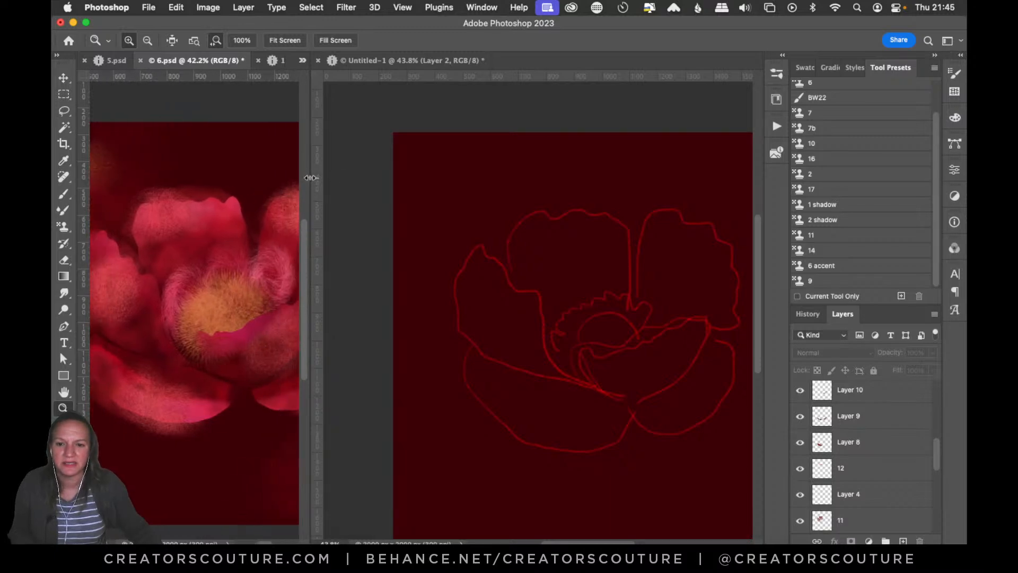
pyautogui.moveTo(310, 178); pyautogui.dragTo(370, 178)
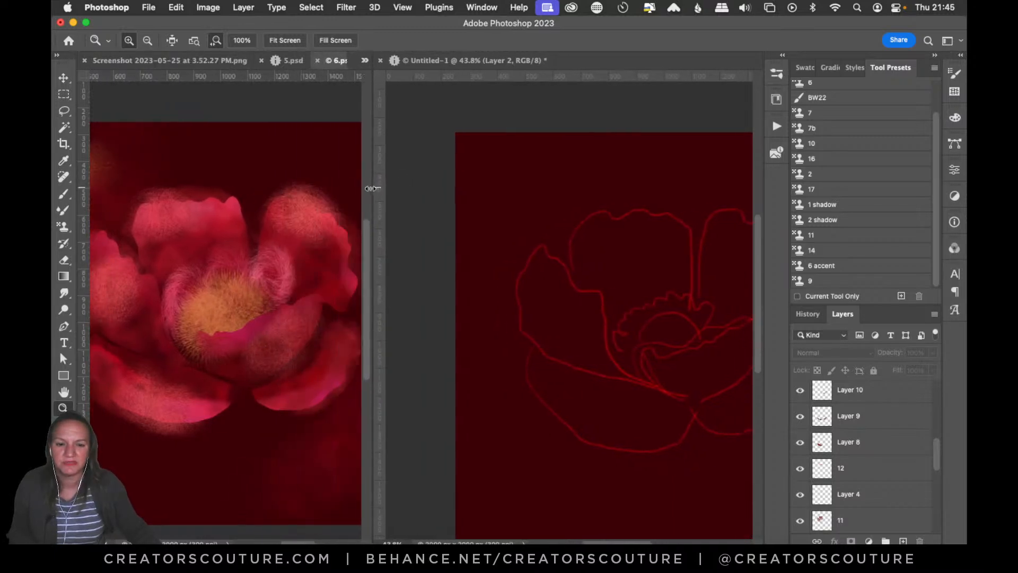
pyautogui.moveTo(597, 542); pyautogui.dragTo(616, 542)
pyautogui.moveTo(297, 542); pyautogui.dragTo(301, 542)
pyautogui.moveTo(371, 214)
pyautogui.mouseDown()
pyautogui.moveTo(397, 214)
pyautogui.moveTo(382, 214)
pyautogui.mouseUp()
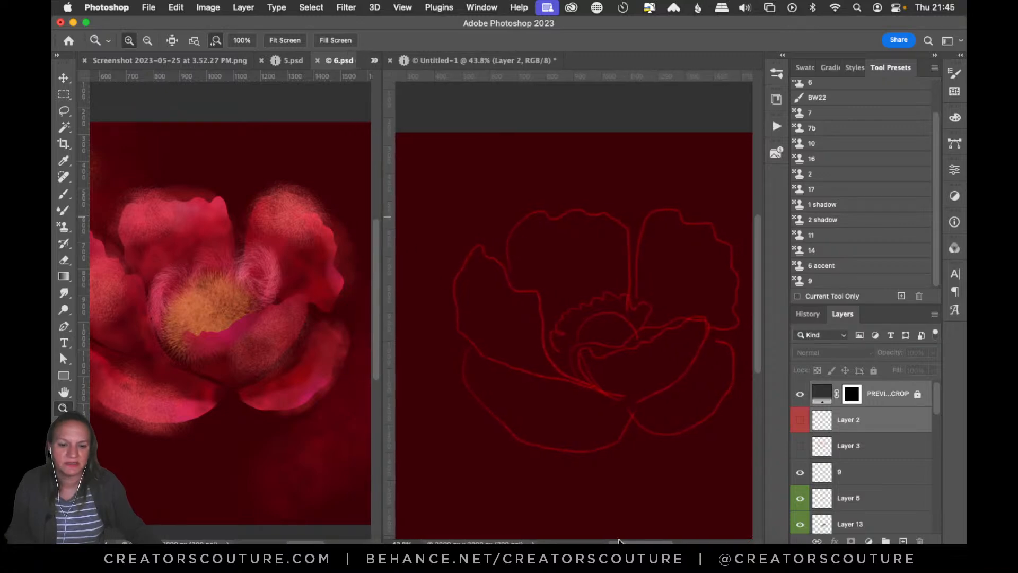
pyautogui.moveTo(630, 542); pyautogui.dragTo(631, 542)
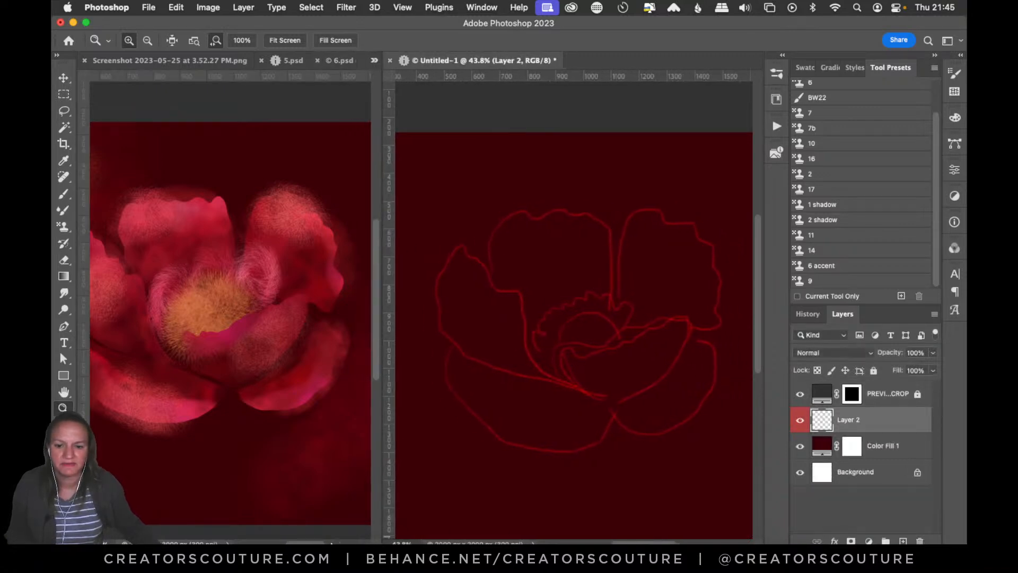
pyautogui.moveTo(312, 542); pyautogui.dragTo(307, 542)
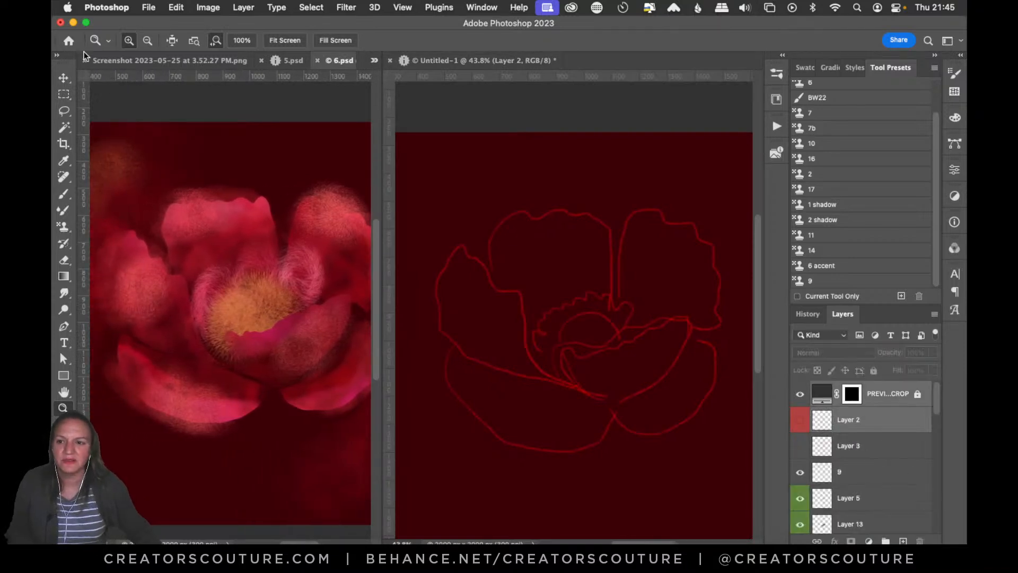
# Add a new empty layer between Color Fill 1 and the outline on Layer 2 in the new document.
pyautogui.click(66, 111)
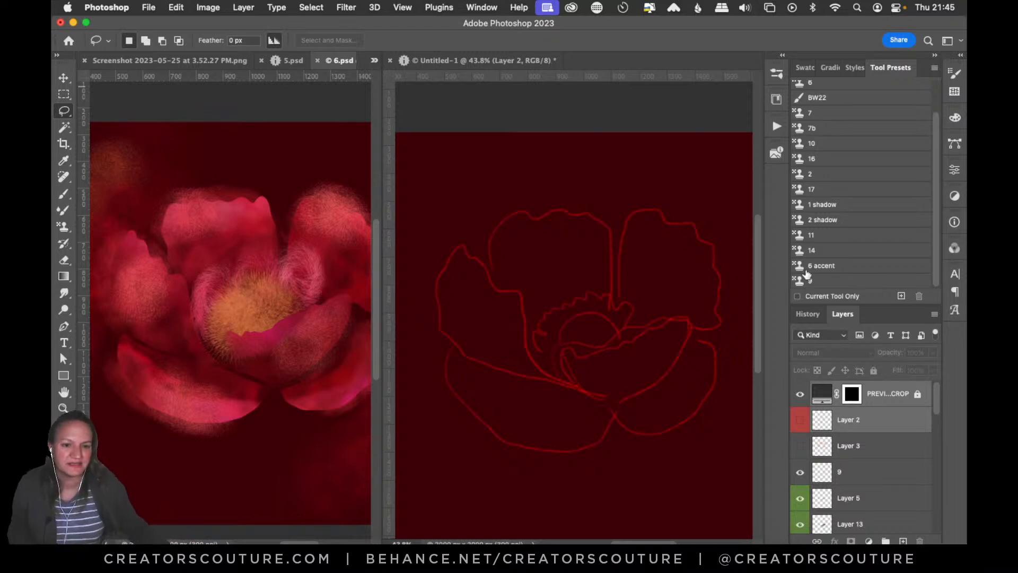
pyautogui.doubleClick(870, 472)
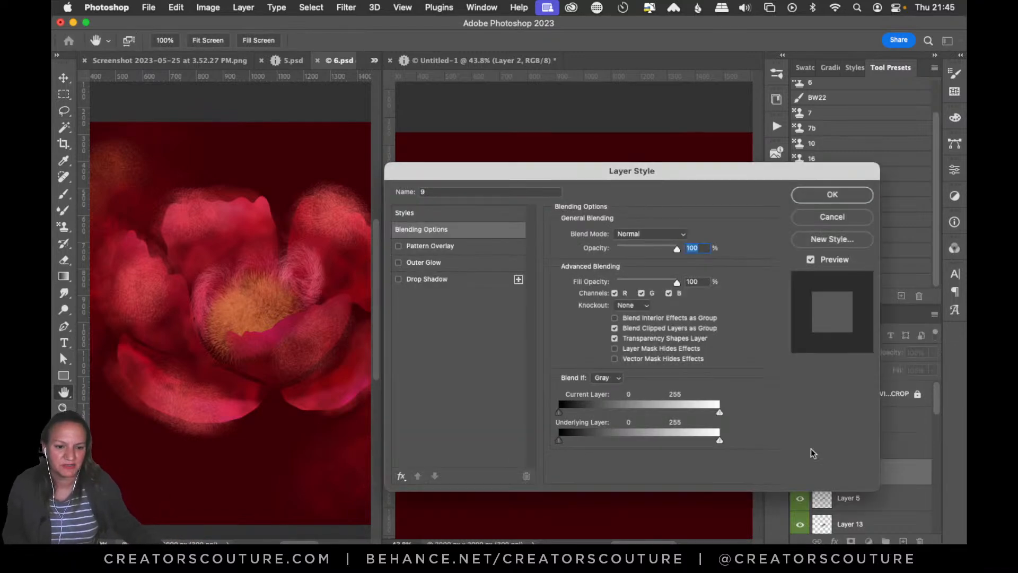
pyautogui.click(831, 200)
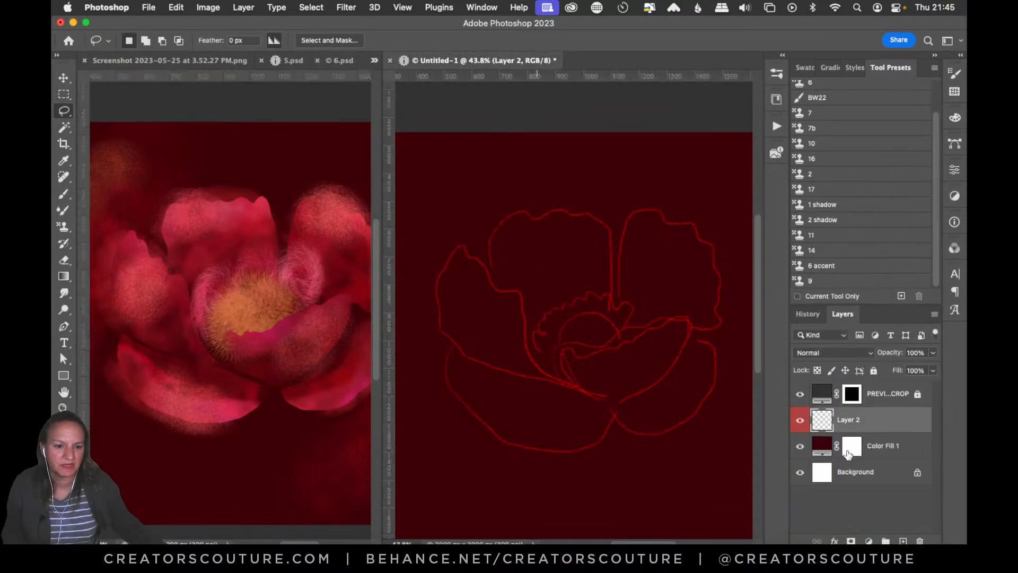
pyautogui.click(801, 422)
pyautogui.click(801, 422)
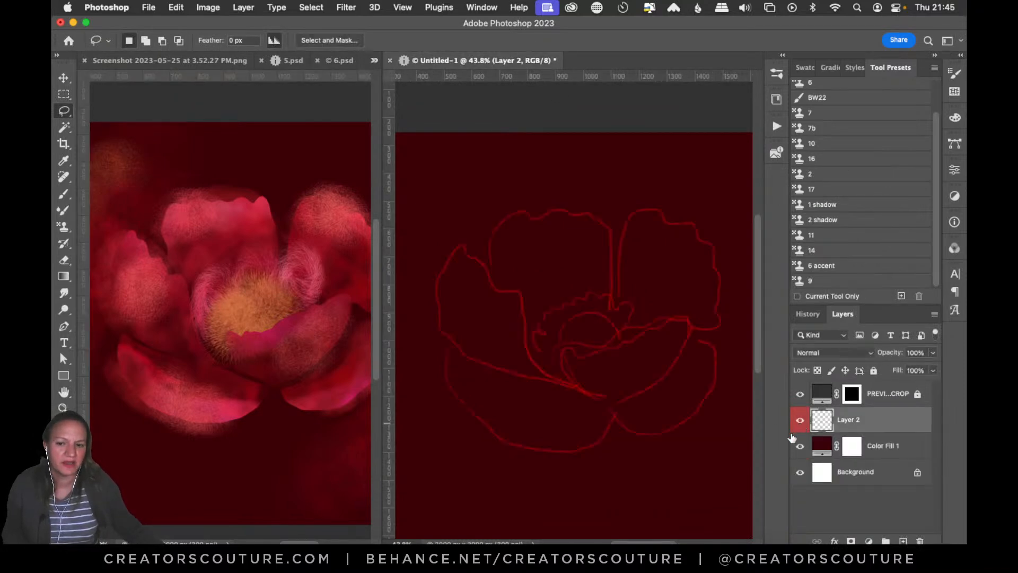
pyautogui.click(886, 457)
pyautogui.click(903, 540)
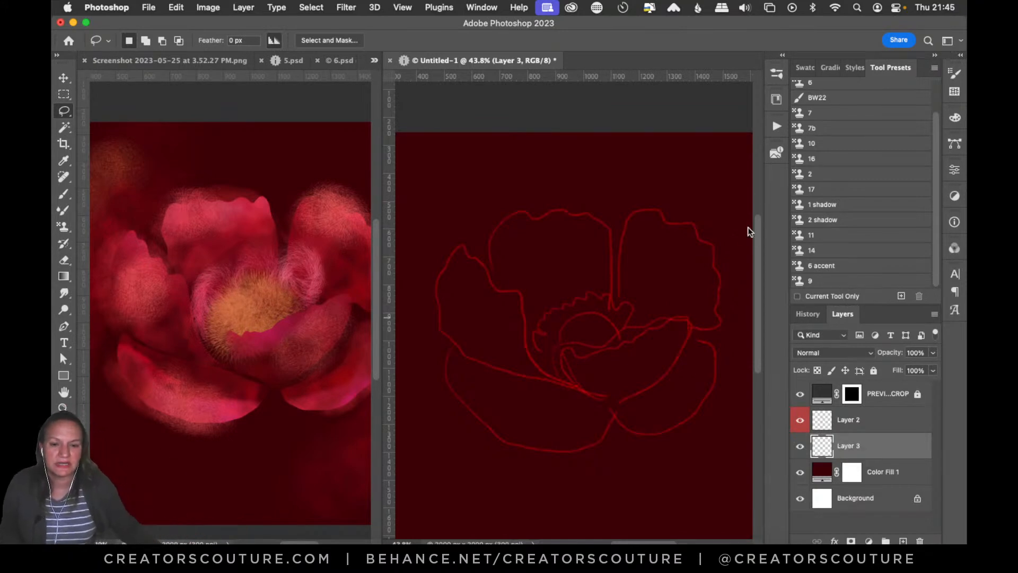
# Lasso the flower's upper back petal along its wavy outline and down around the flower's center.
pyautogui.click(65, 112)
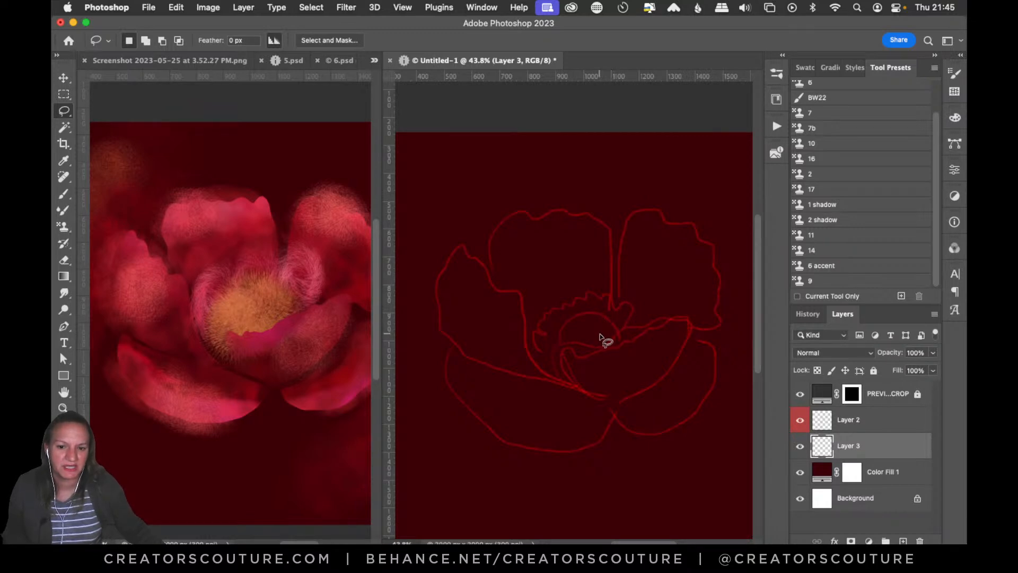
pyautogui.moveTo(601, 332)
pyautogui.mouseDown()
pyautogui.moveTo(618, 264)
pyautogui.moveTo(607, 228)
pyautogui.mouseUp()
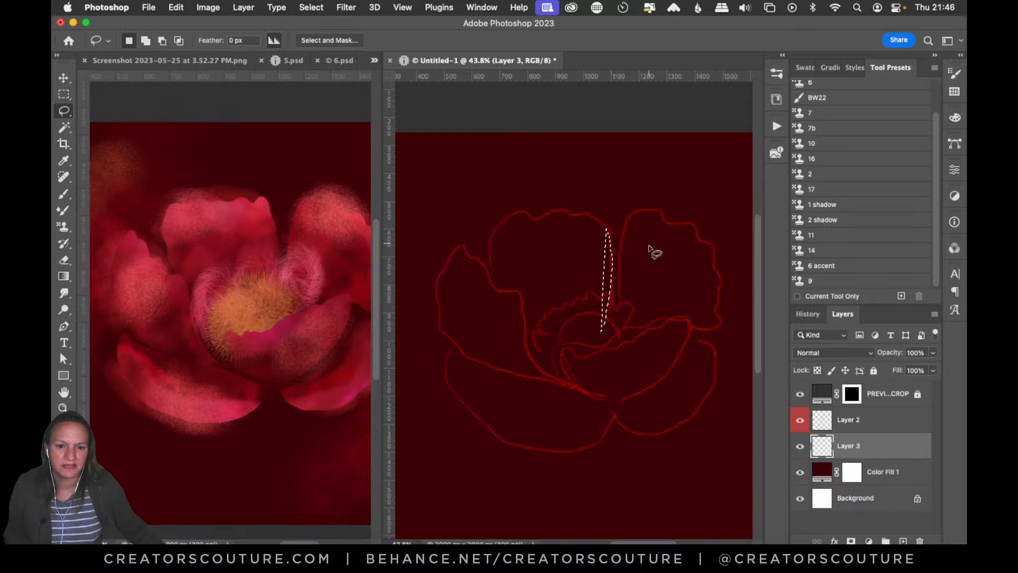
pyautogui.moveTo(604, 325)
pyautogui.mouseDown()
pyautogui.moveTo(613, 232)
pyautogui.moveTo(592, 209)
pyautogui.moveTo(515, 213)
pyautogui.moveTo(491, 237)
pyautogui.mouseUp()
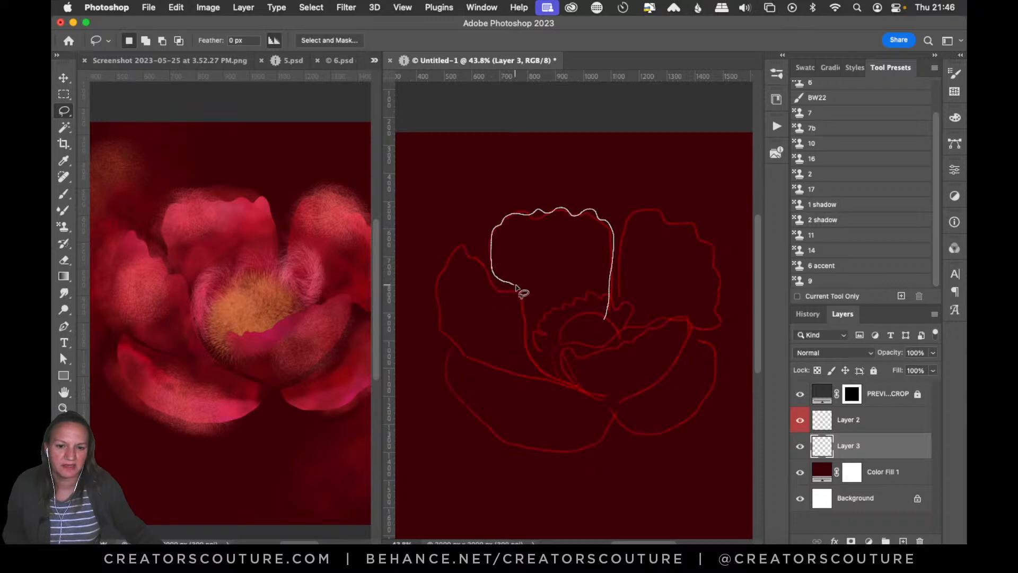
pyautogui.moveTo(530, 329)
pyautogui.mouseDown()
pyautogui.moveTo(542, 353)
pyautogui.moveTo(570, 354)
pyautogui.moveTo(607, 310)
pyautogui.mouseUp()
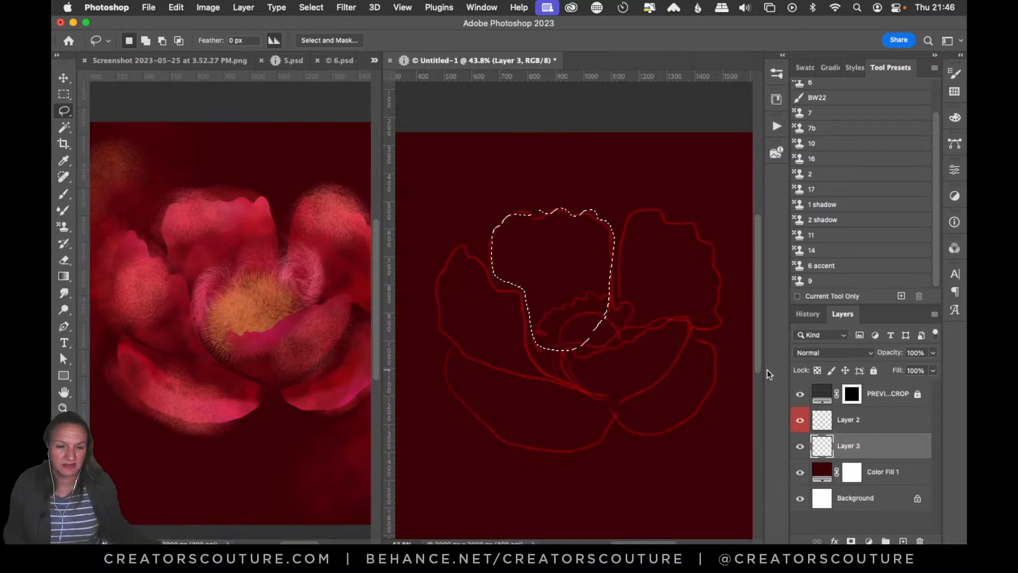
# Fill the petal selection on Layer 3 with the dark foreground color using the Paint Bucket, deselect, and check the layer's visibility.
pyautogui.click(65, 278)
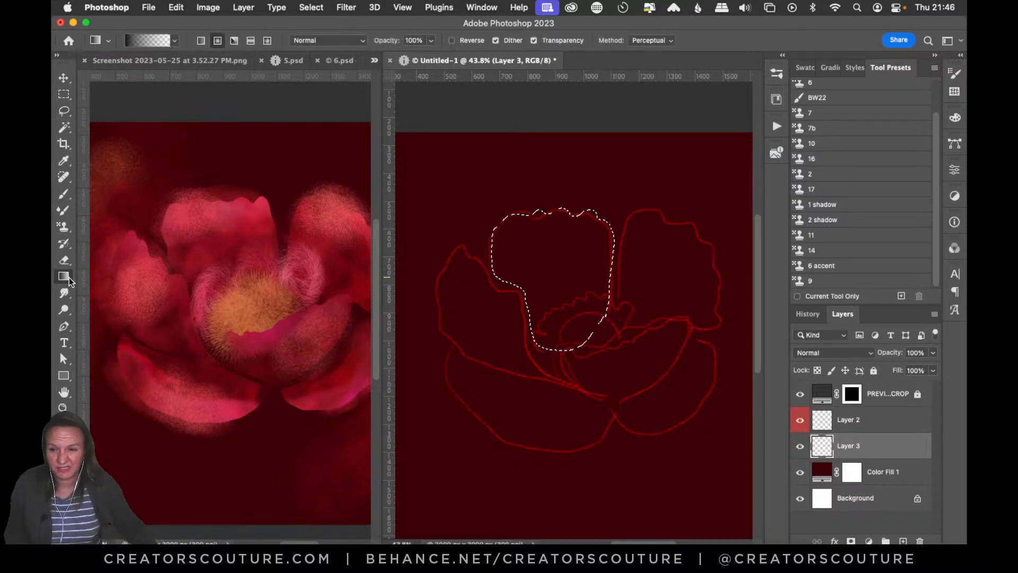
pyautogui.click(107, 288)
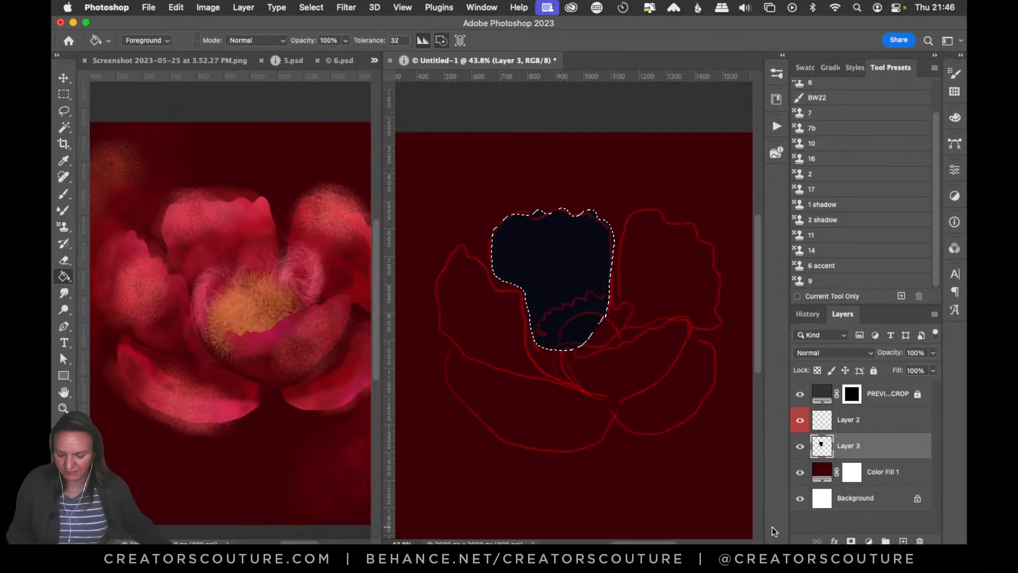
pyautogui.press('super+d')
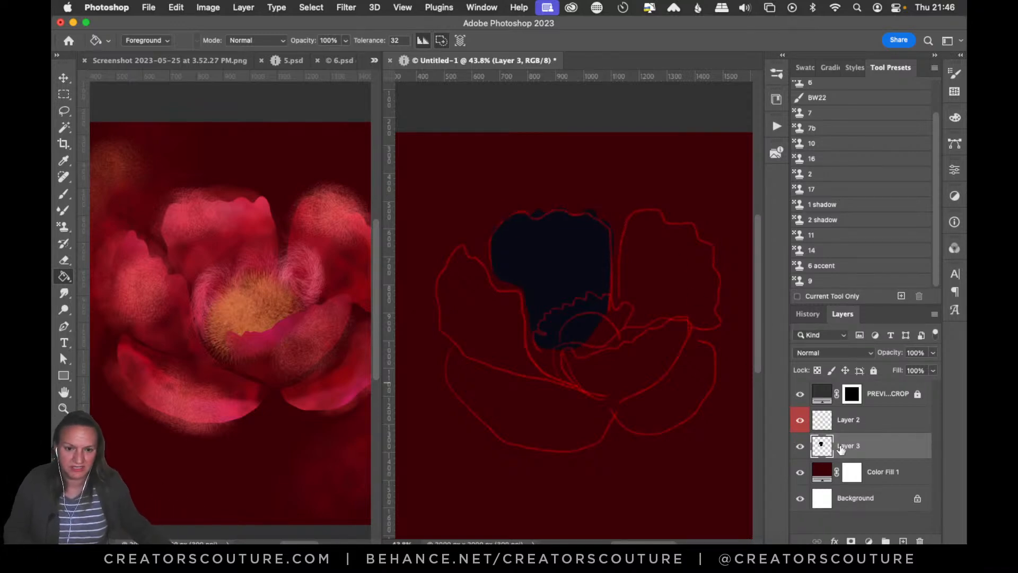
pyautogui.click(800, 448)
pyautogui.click(801, 449)
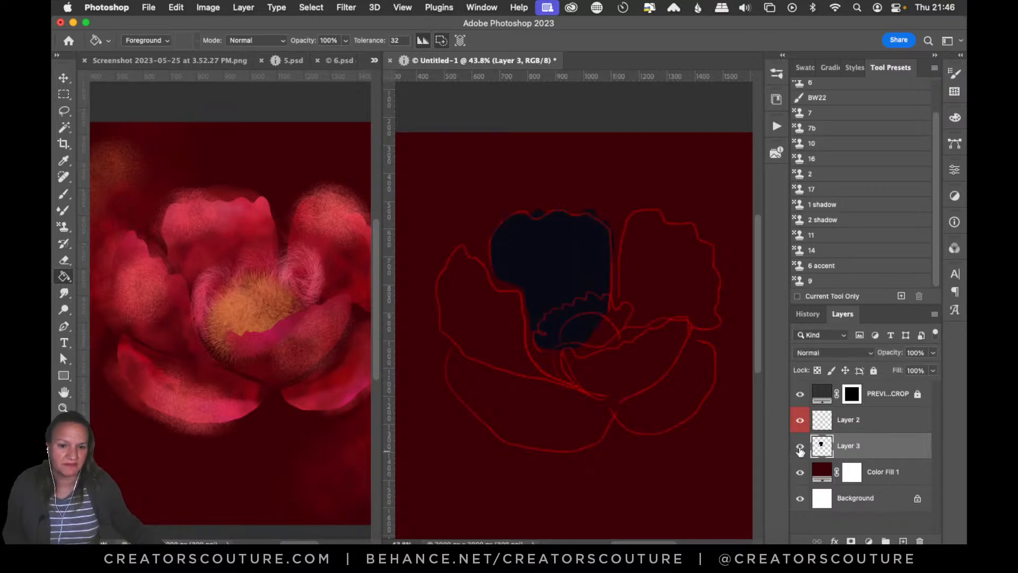
# Add a new layer above Layer 3, load the petal shape from Layer 3 as a selection, and hide Layer 3.
pyautogui.click(903, 540)
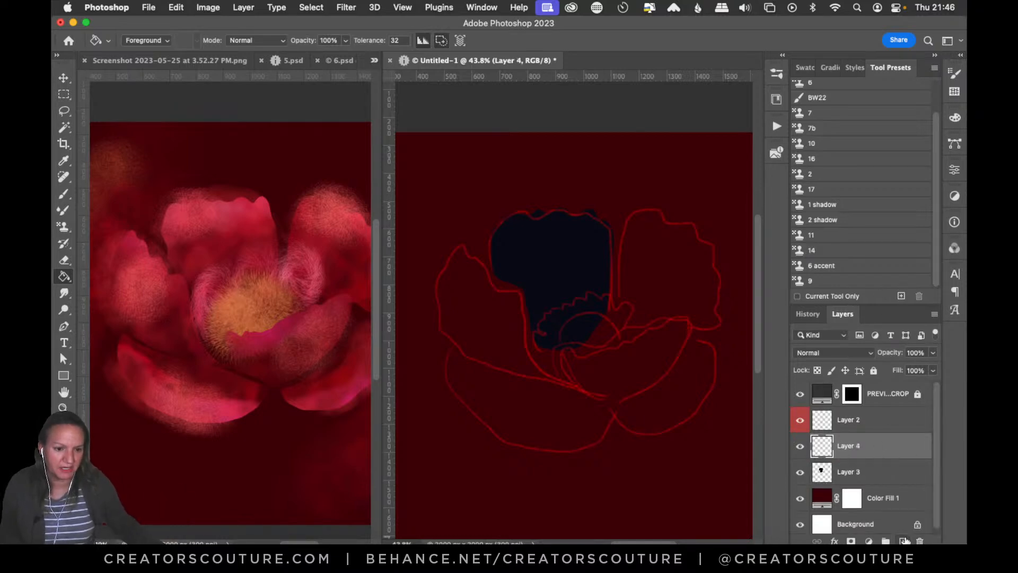
pyautogui.keyDown('super'); pyautogui.click(823, 477); pyautogui.keyUp('super')
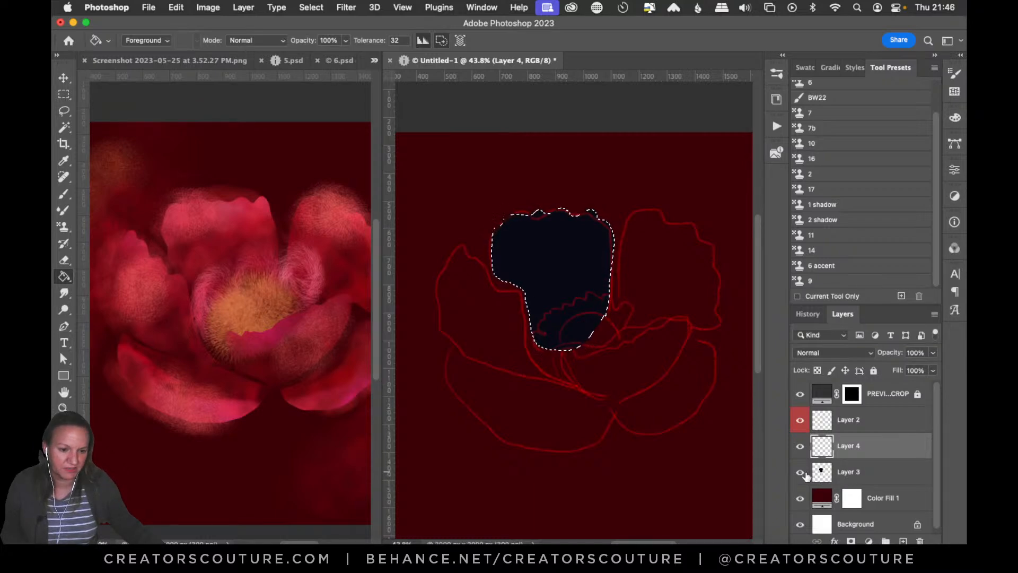
pyautogui.click(801, 472)
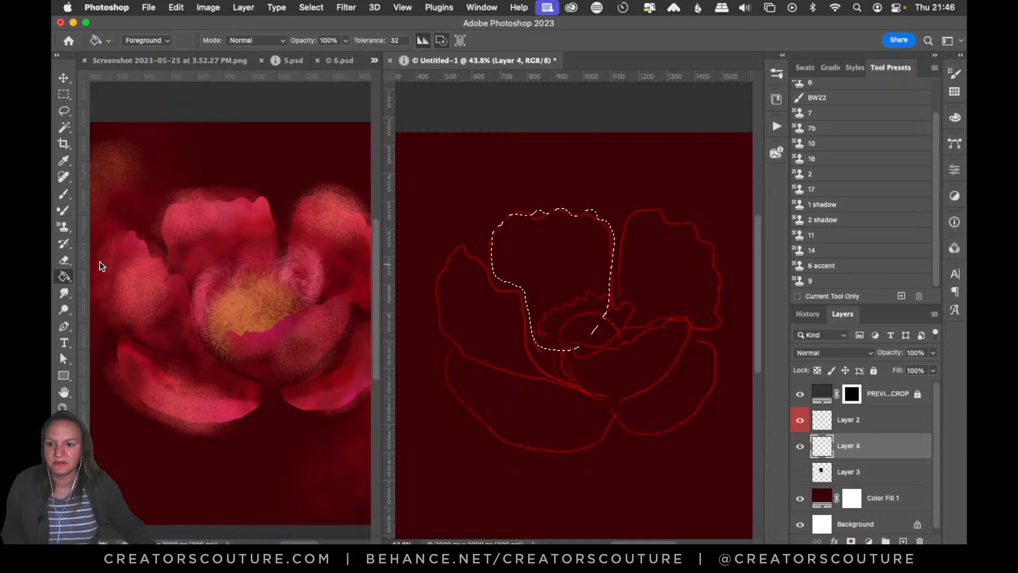
# Set the Pattern Stamp tool to the third pattern, a deep red one, in the ruby-garnet group.
pyautogui.click(65, 227)
pyautogui.click(65, 227)
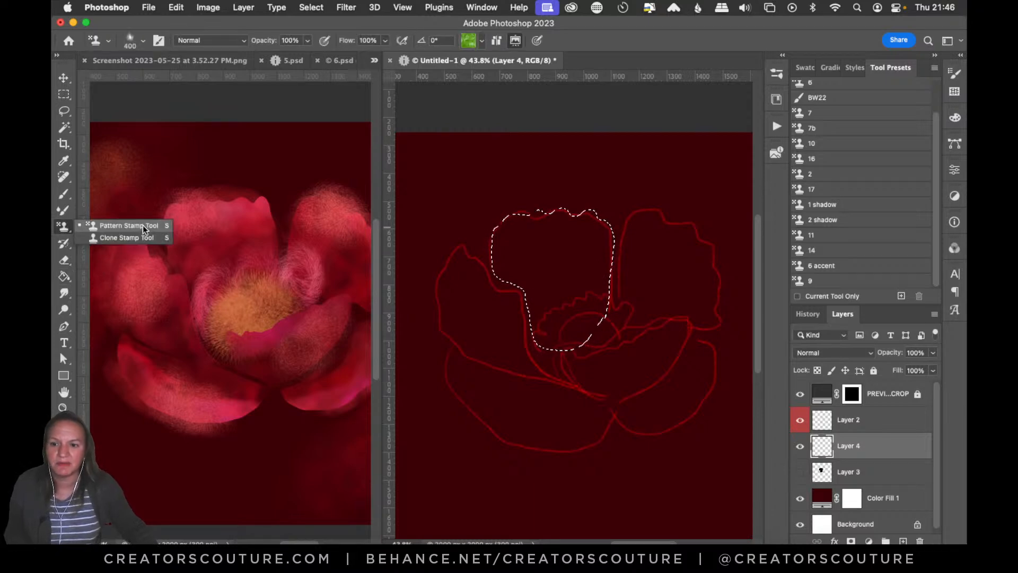
pyautogui.click(143, 225)
pyautogui.click(469, 41)
pyautogui.moveTo(536, 317); pyautogui.dragTo(542, 95)
pyautogui.click(386, 239)
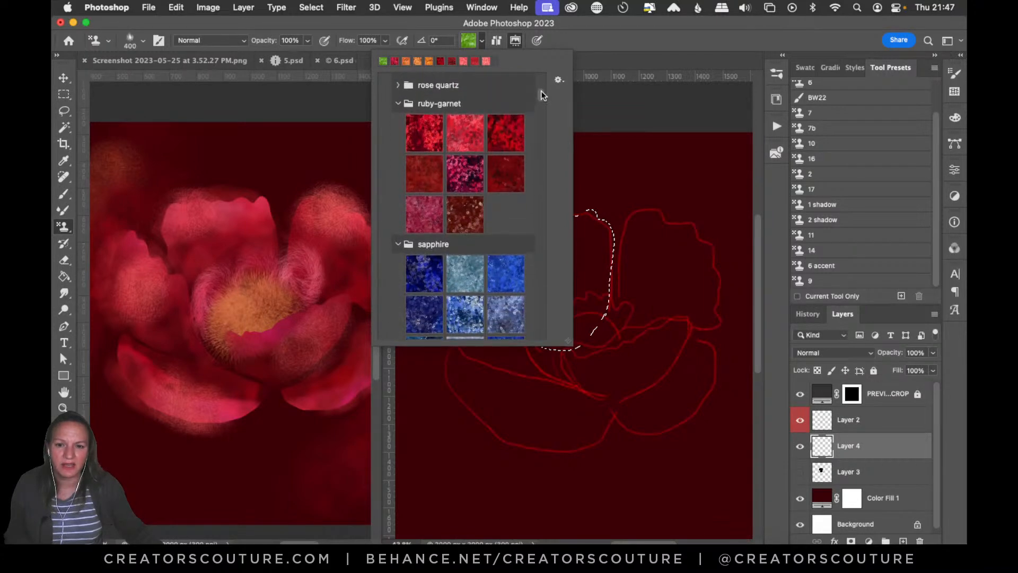
pyautogui.click(503, 142)
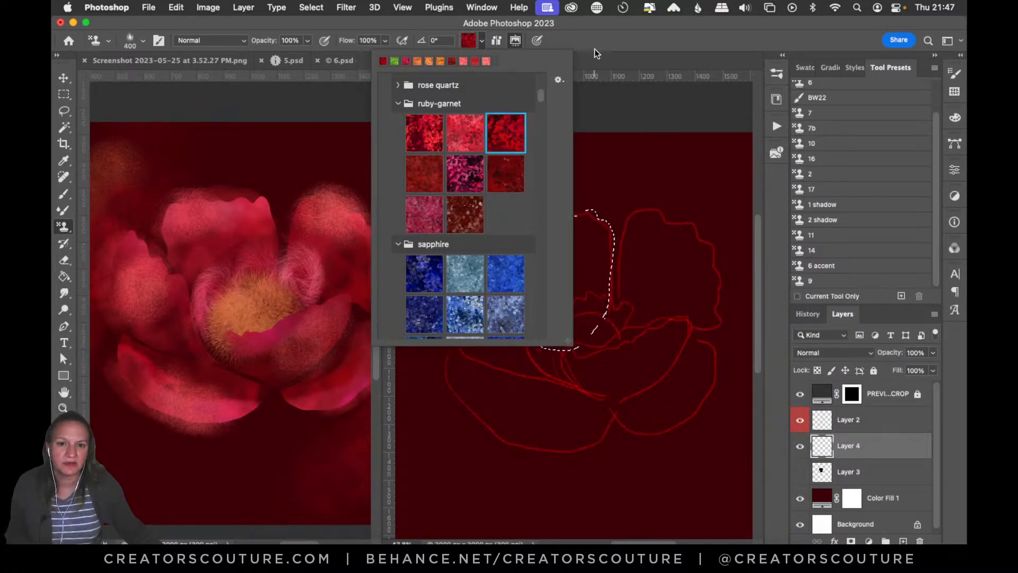
# Choose Pattern Stamp preset 11, try painting the petal selection on Layer 4 at 250 px, and clear the trial paint.
pyautogui.click(828, 235)
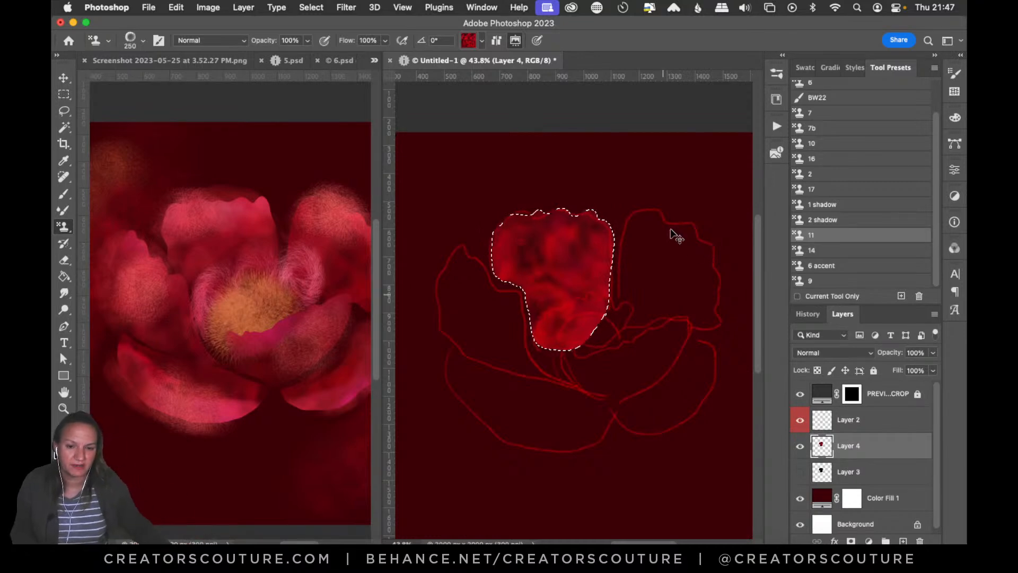
pyautogui.press('Delete')
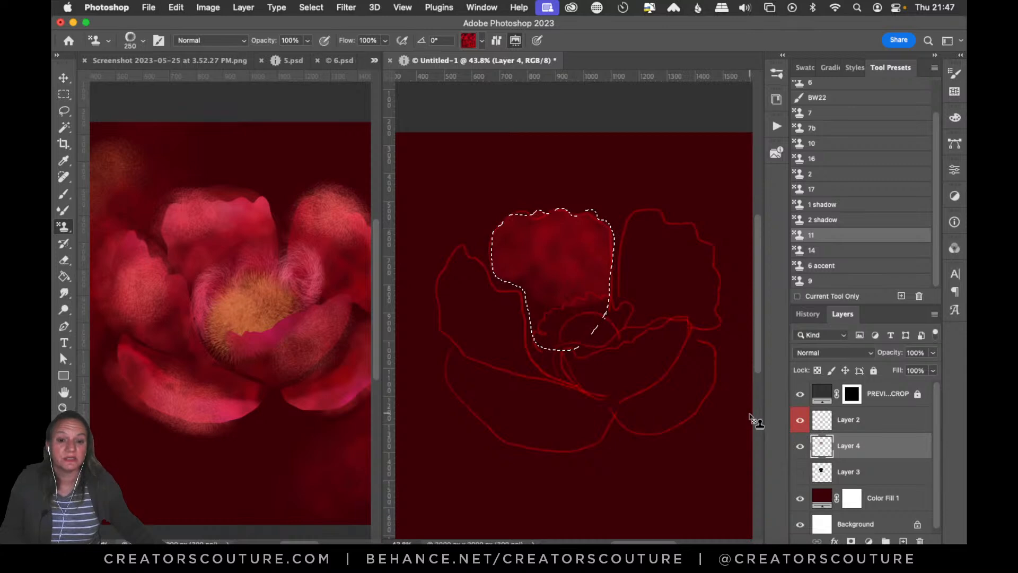
pyautogui.press('super+z')
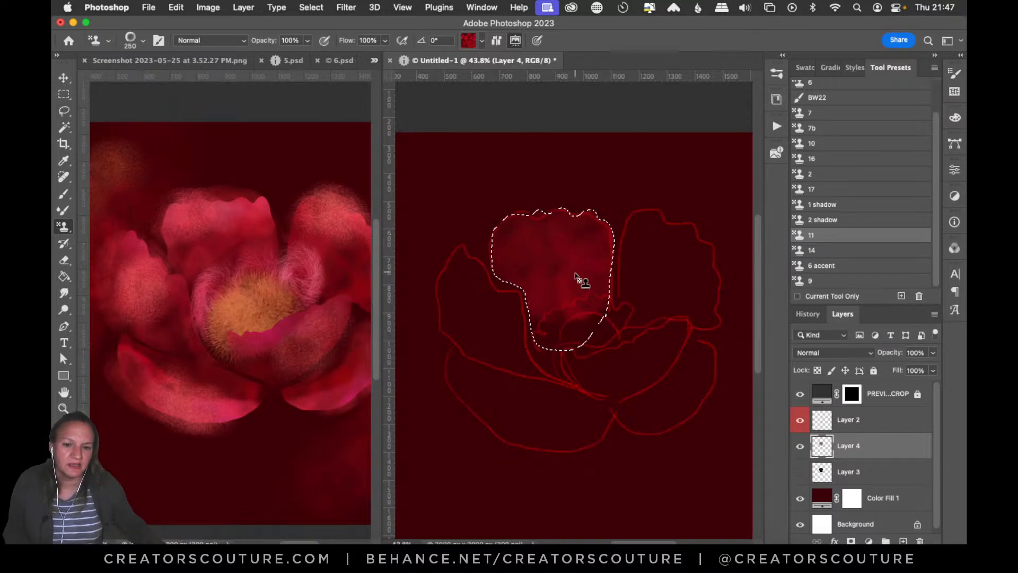
pyautogui.press('super+z')
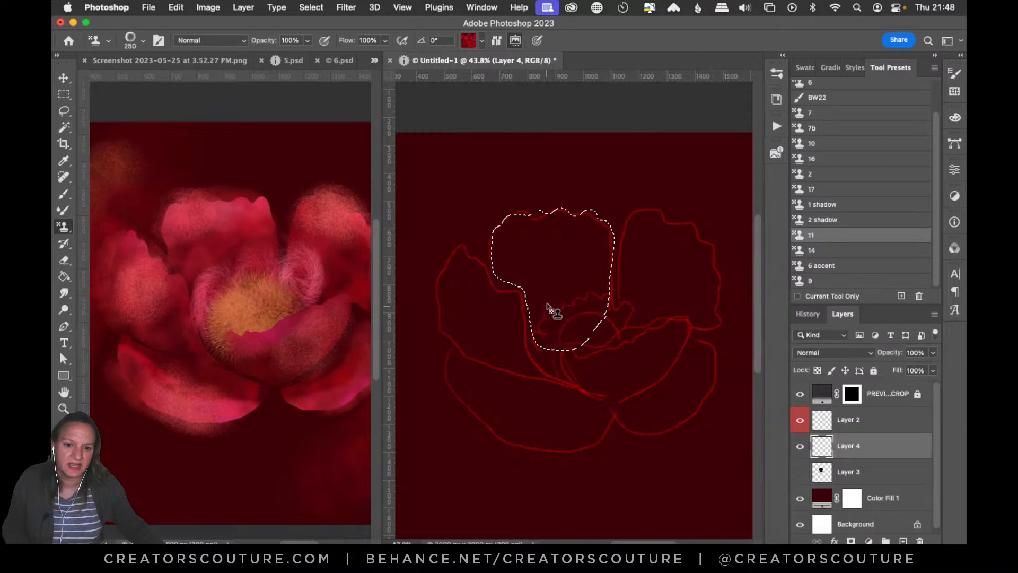
# Paint the petal selection on Layer 4 with the deep red pattern using preset 11, undoing and redoing one stroke over its upper part.
pyautogui.moveTo(546, 233)
pyautogui.mouseDown()
pyautogui.moveTo(502, 243)
pyautogui.moveTo(548, 220)
pyautogui.moveTo(522, 267)
pyautogui.moveTo(584, 230)
pyautogui.moveTo(570, 280)
pyautogui.moveTo(578, 291)
pyautogui.moveTo(595, 281)
pyautogui.moveTo(585, 280)
pyautogui.moveTo(581, 324)
pyautogui.moveTo(543, 330)
pyautogui.mouseUp()
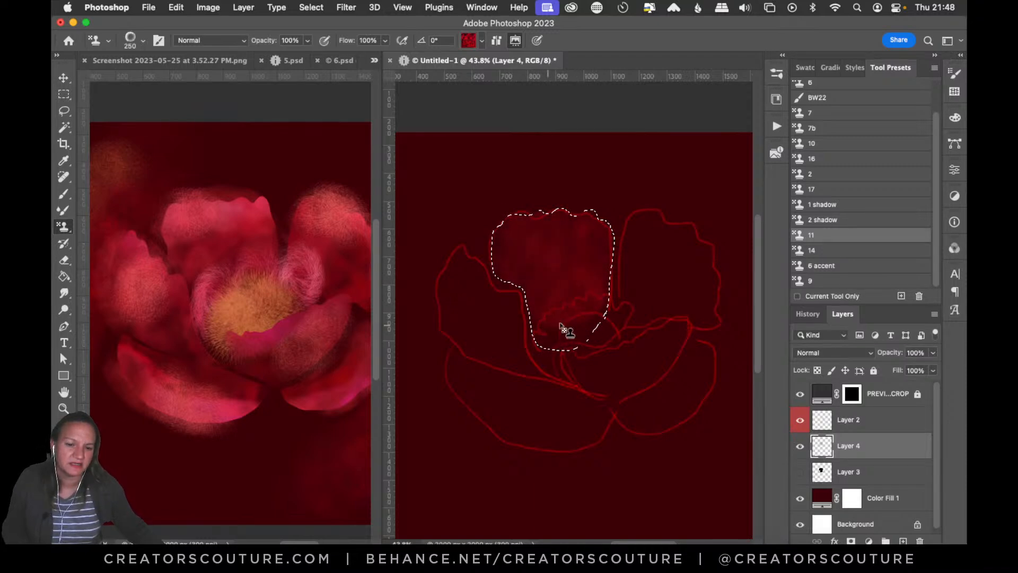
pyautogui.moveTo(512, 250)
pyautogui.mouseDown()
pyautogui.moveTo(532, 223)
pyautogui.moveTo(589, 223)
pyautogui.moveTo(575, 239)
pyautogui.moveTo(515, 254)
pyautogui.moveTo(516, 287)
pyautogui.mouseUp()
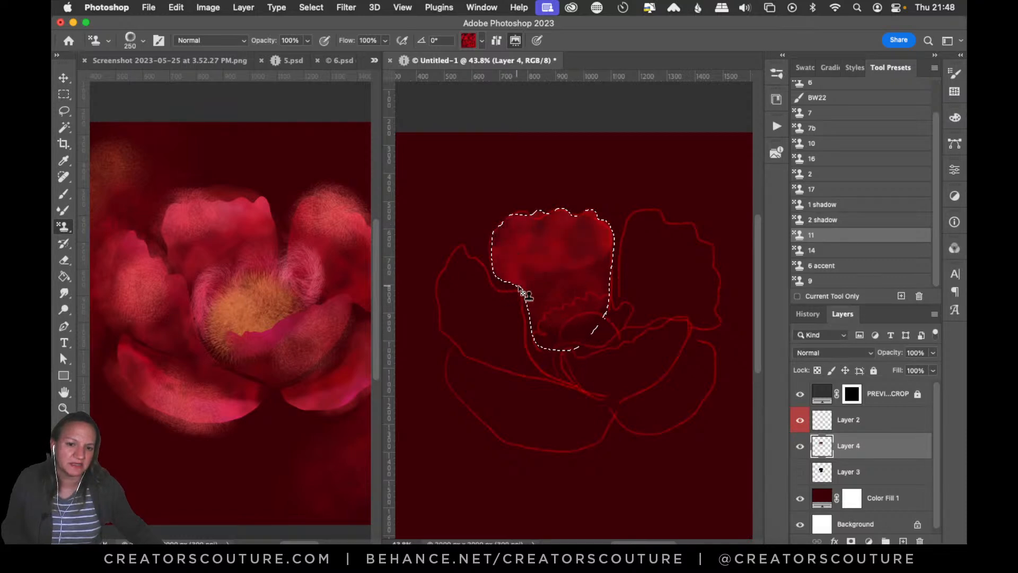
pyautogui.press('super+z')
pyautogui.moveTo(596, 257)
pyautogui.mouseDown()
pyautogui.moveTo(556, 242)
pyautogui.moveTo(509, 249)
pyautogui.mouseUp()
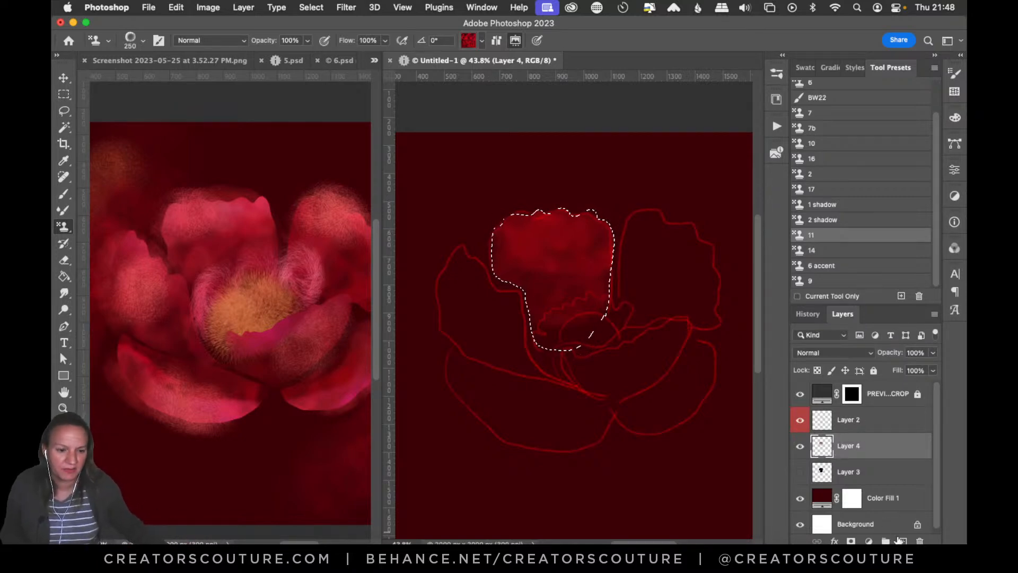
# Add a new layer above Layer 4 and choose brush 12 at 250 px for the Pattern Stamp.
pyautogui.press('alt+shift+super+n')
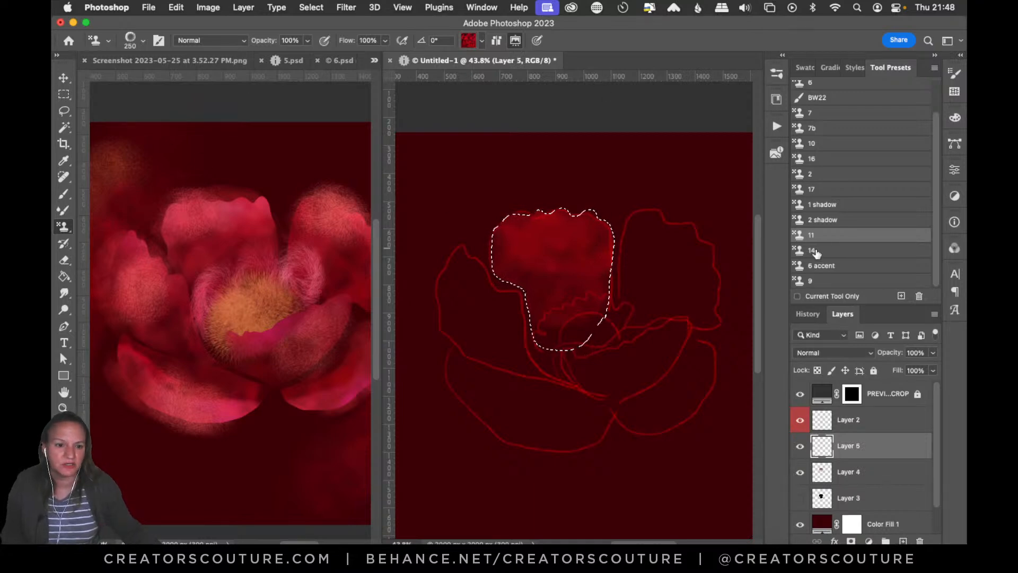
pyautogui.click(776, 75)
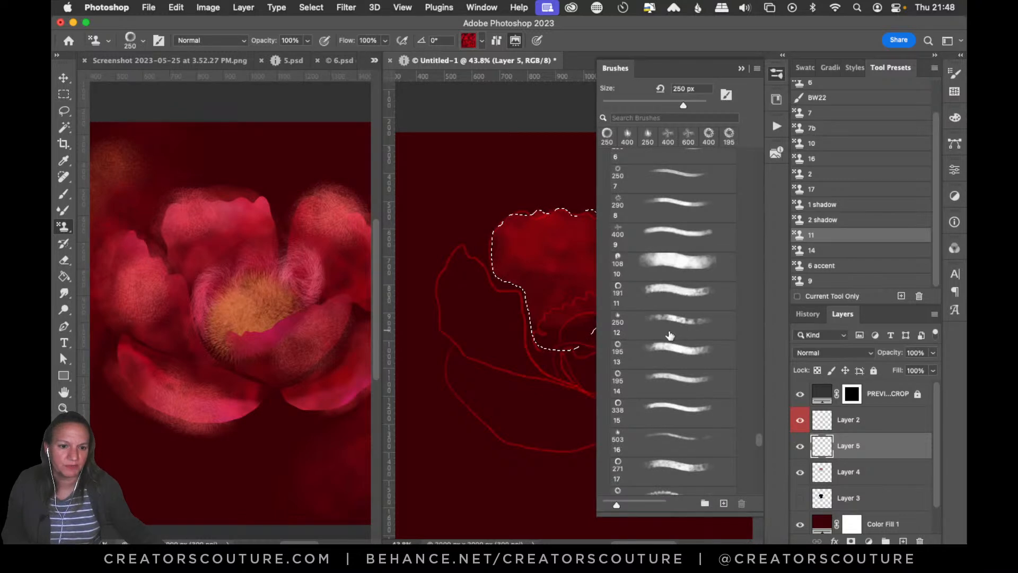
pyautogui.click(671, 336)
pyautogui.click(777, 75)
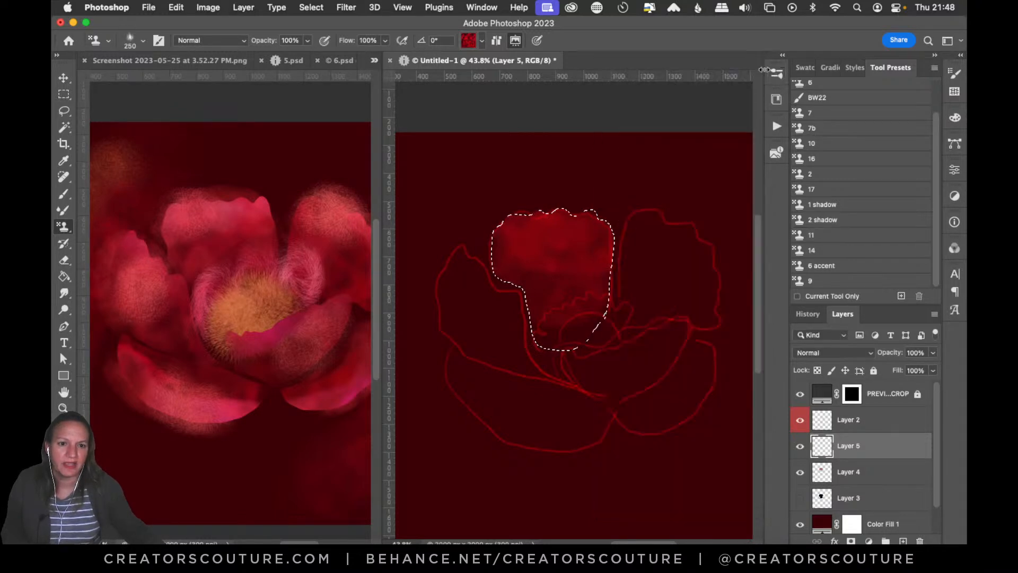
# Set the Pattern Stamp pattern to the pinkish-red one, third in the second row of the Impressionist group.
pyautogui.click(465, 40)
pyautogui.scroll(-3, 543, 97)
pyautogui.moveTo(543, 96); pyautogui.dragTo(534, 129)
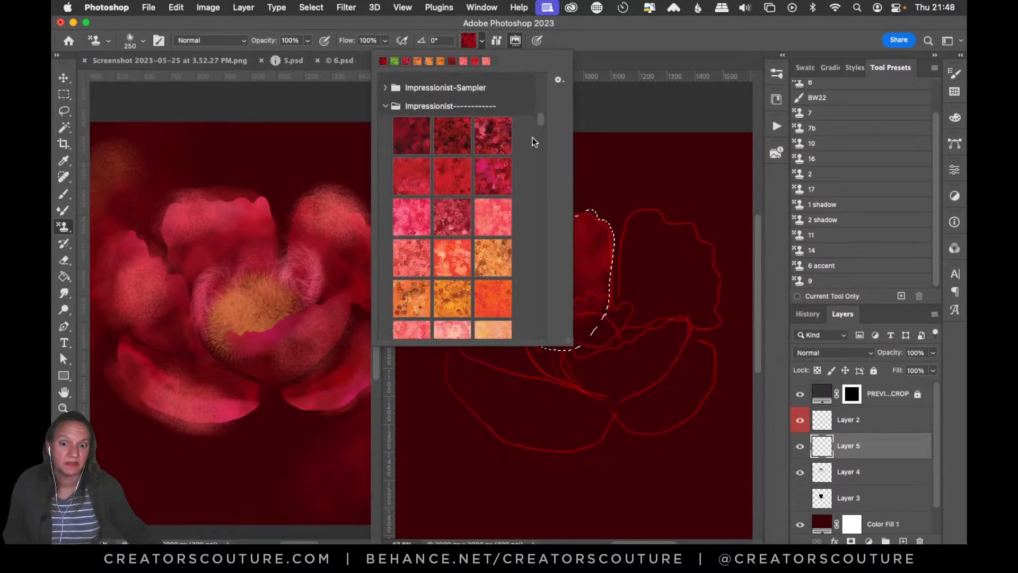
pyautogui.click(489, 179)
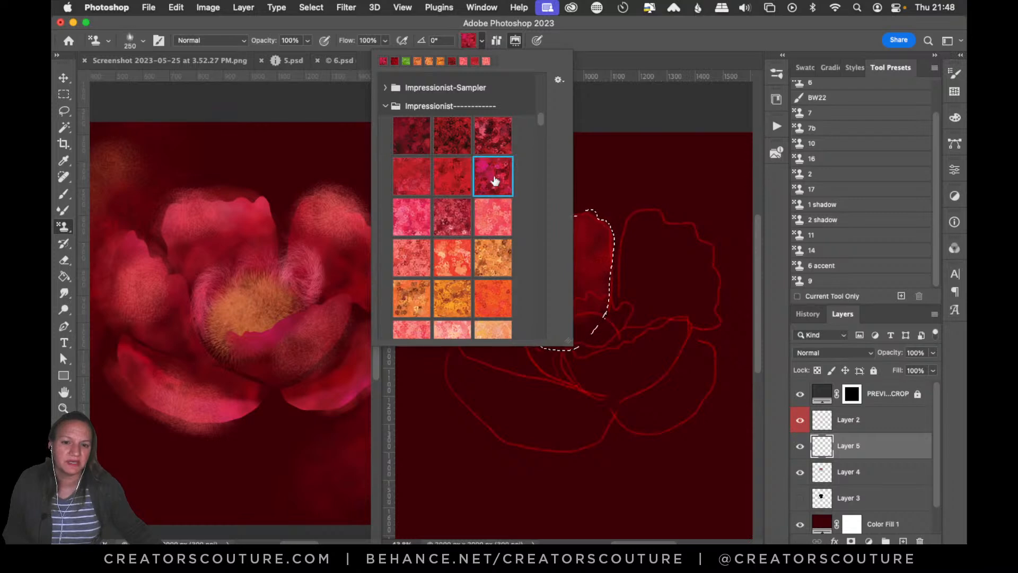
pyautogui.click(588, 43)
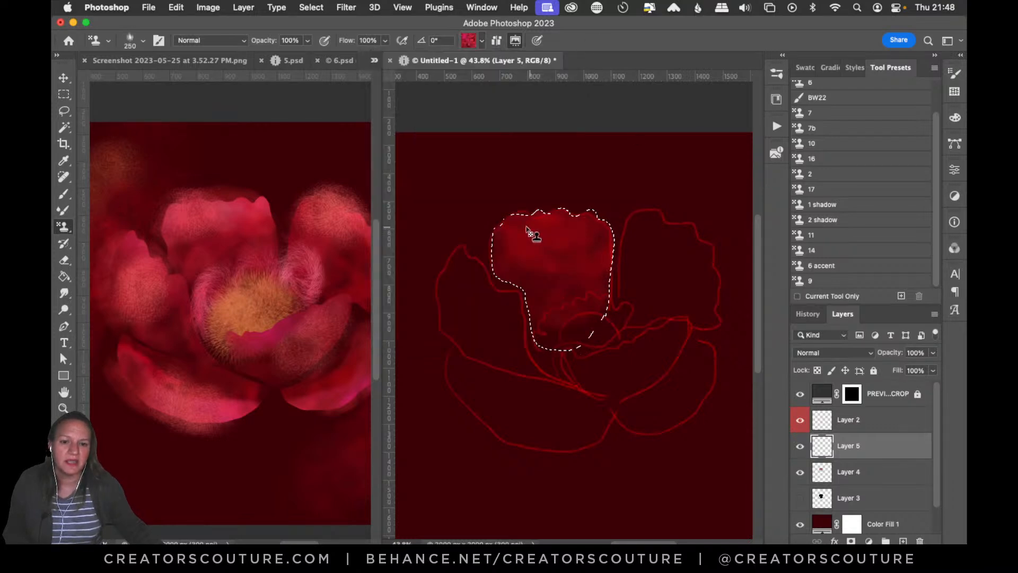
# Try a pinkish-red stroke along the petal's upper edge on Layer 5, undo it, and deselect.
pyautogui.moveTo(508, 216)
pyautogui.mouseDown()
pyautogui.moveTo(580, 218)
pyautogui.moveTo(620, 237)
pyautogui.mouseUp()
pyautogui.press('super+z')
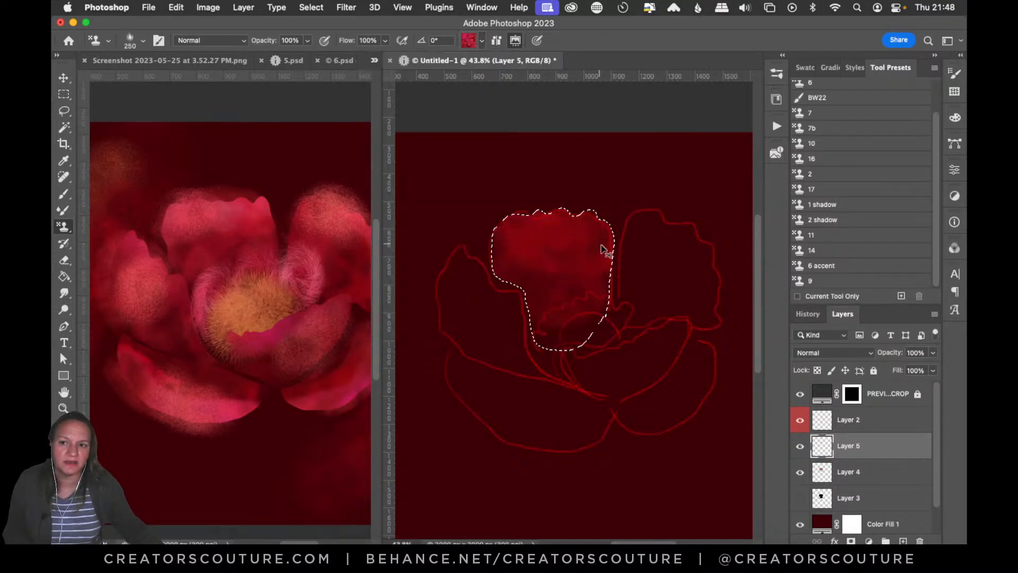
pyautogui.press('super+d')
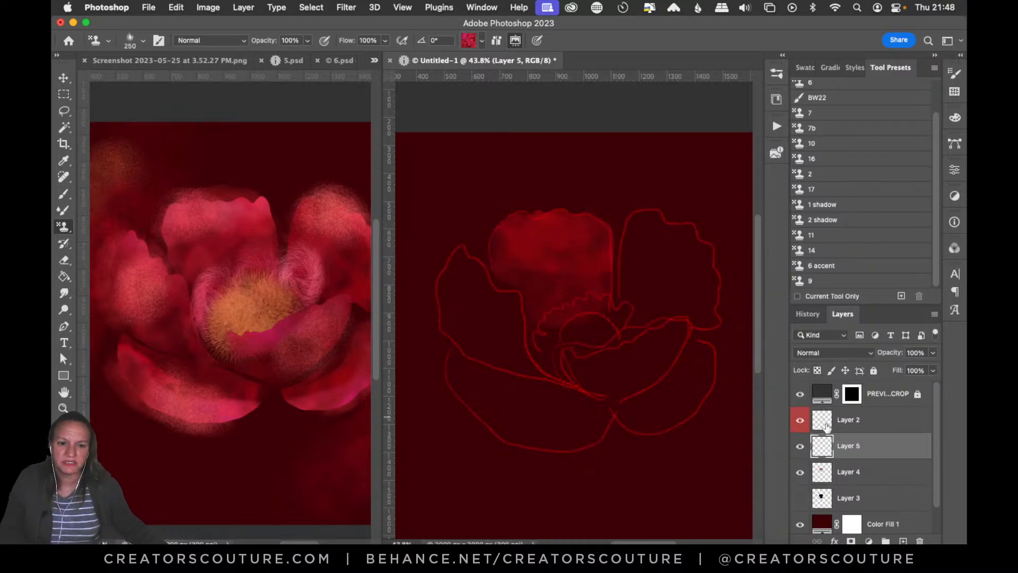
# Add a new layer above Layer 5 and try brush 12 over the right petal outline, undoing between trial strokes.
pyautogui.click(903, 540)
pyautogui.moveTo(689, 143)
pyautogui.mouseDown()
pyautogui.moveTo(698, 233)
pyautogui.moveTo(688, 291)
pyautogui.mouseUp()
pyautogui.press('super+z')
pyautogui.moveTo(666, 191); pyautogui.dragTo(721, 305)
pyautogui.press('super+z')
pyautogui.moveTo(673, 171)
pyautogui.mouseDown()
pyautogui.moveTo(704, 239)
pyautogui.moveTo(707, 296)
pyautogui.moveTo(657, 316)
pyautogui.moveTo(720, 273)
pyautogui.mouseUp()
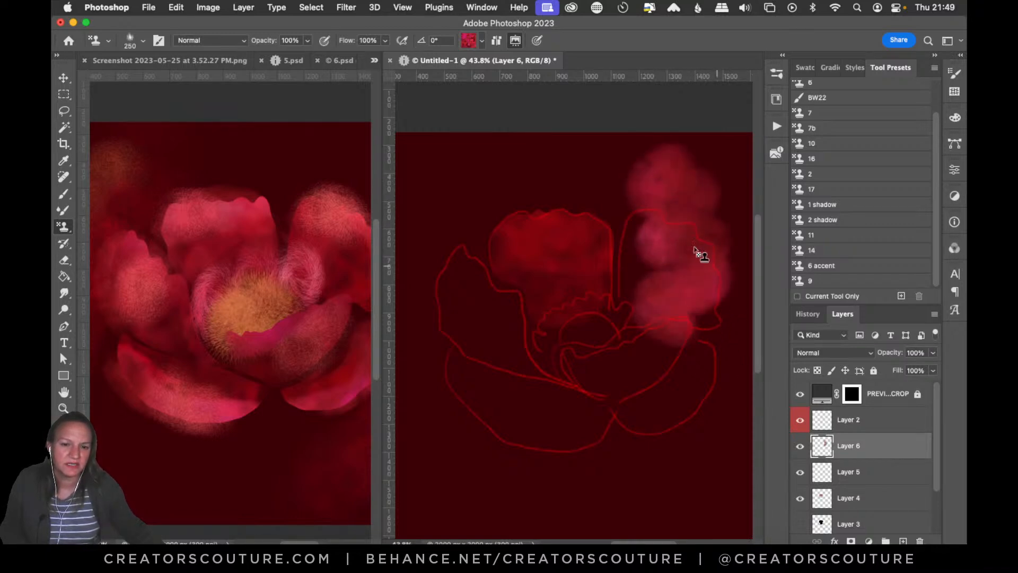
# Bring up whisperthin.psd and examine the Brush 12 and Brush 13 samples.
pyautogui.click(373, 62)
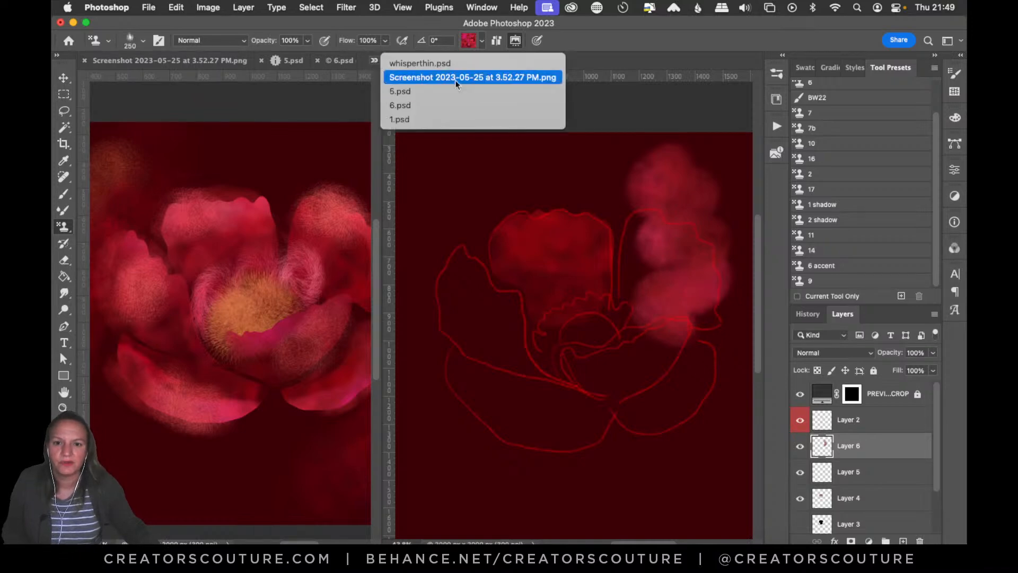
pyautogui.click(436, 65)
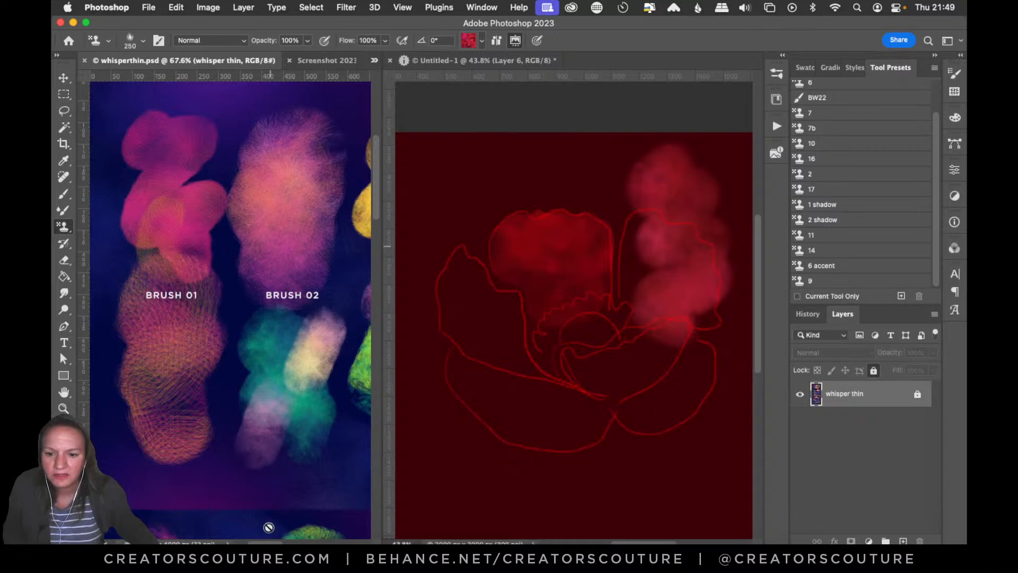
pyautogui.moveTo(266, 543); pyautogui.dragTo(337, 543)
pyautogui.moveTo(377, 183); pyautogui.dragTo(364, 325)
pyautogui.moveTo(326, 538)
pyautogui.mouseDown()
pyautogui.moveTo(258, 538)
pyautogui.moveTo(294, 538)
pyautogui.mouseUp()
# Return to Untitled-1, try the 2 shadow preset over the right petal, and clear all trial strokes from Layer 6.
pyautogui.click(812, 251)
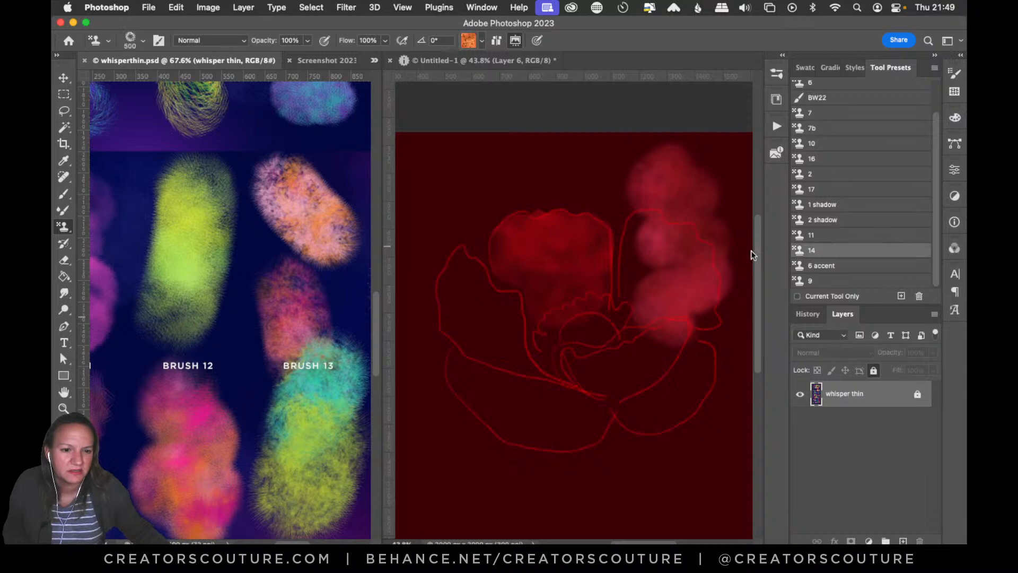
pyautogui.click(827, 235)
pyautogui.click(825, 227)
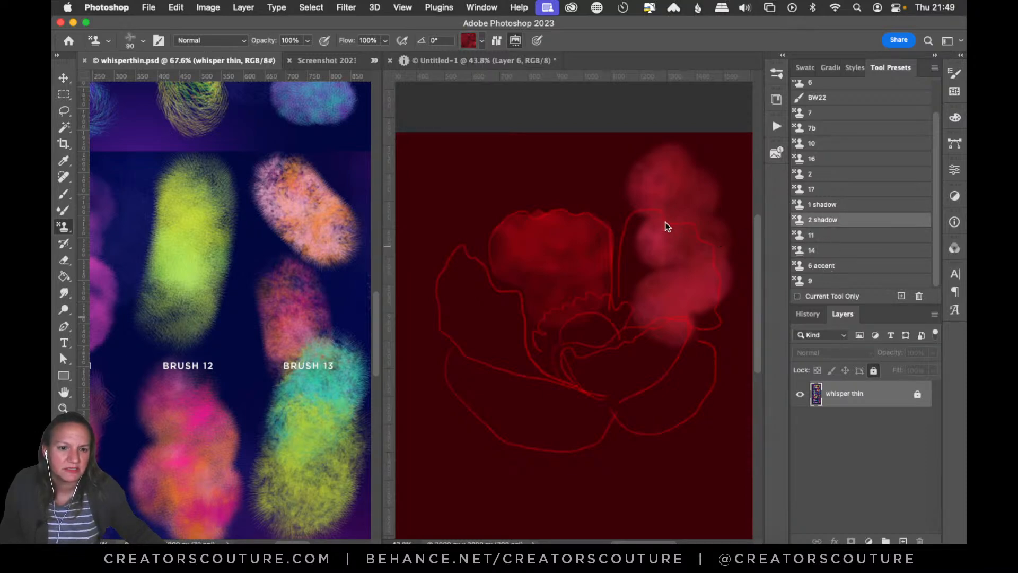
pyautogui.click(577, 123)
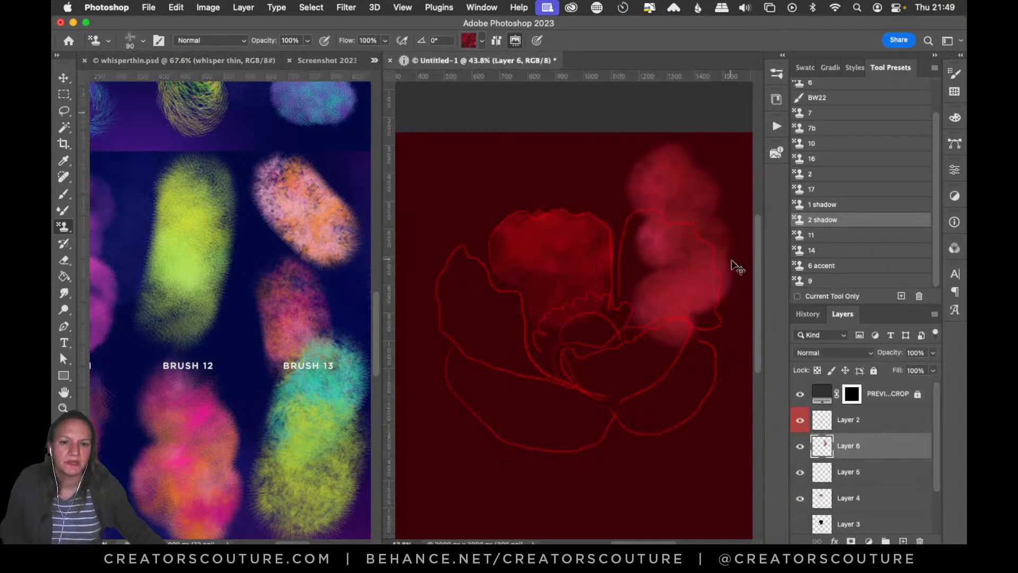
pyautogui.press('super+z')
pyautogui.moveTo(681, 233); pyautogui.dragTo(686, 287)
pyautogui.press('super+z')
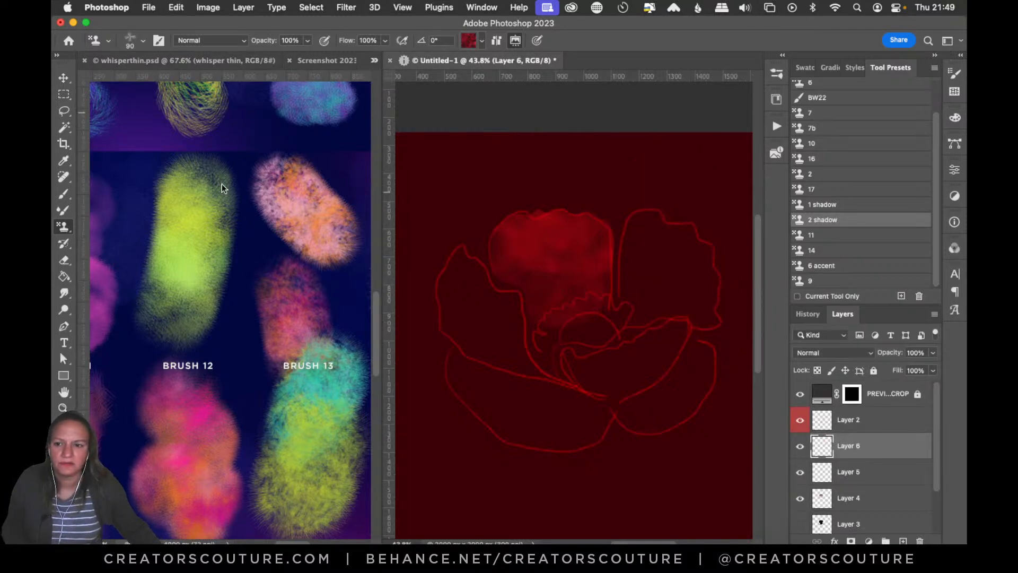
# Set the Pattern Stamp to brush 12 and the pinkish-red Impressionist pattern, and save it as a tool preset that includes the pattern.
pyautogui.click(776, 81)
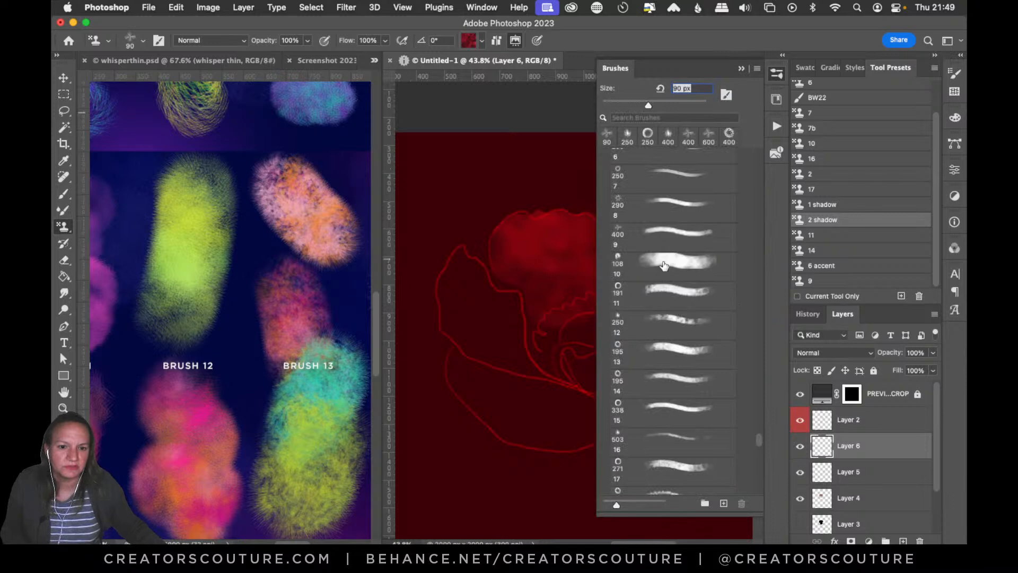
pyautogui.click(662, 319)
pyautogui.click(473, 44)
pyautogui.click(493, 177)
pyautogui.click(776, 72)
pyautogui.click(901, 296)
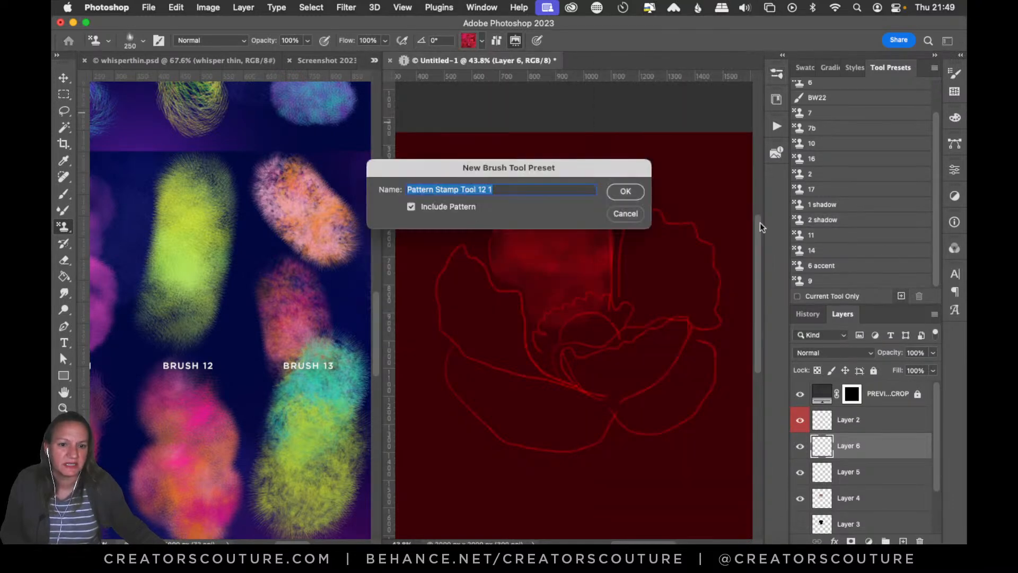
pyautogui.press('Return')
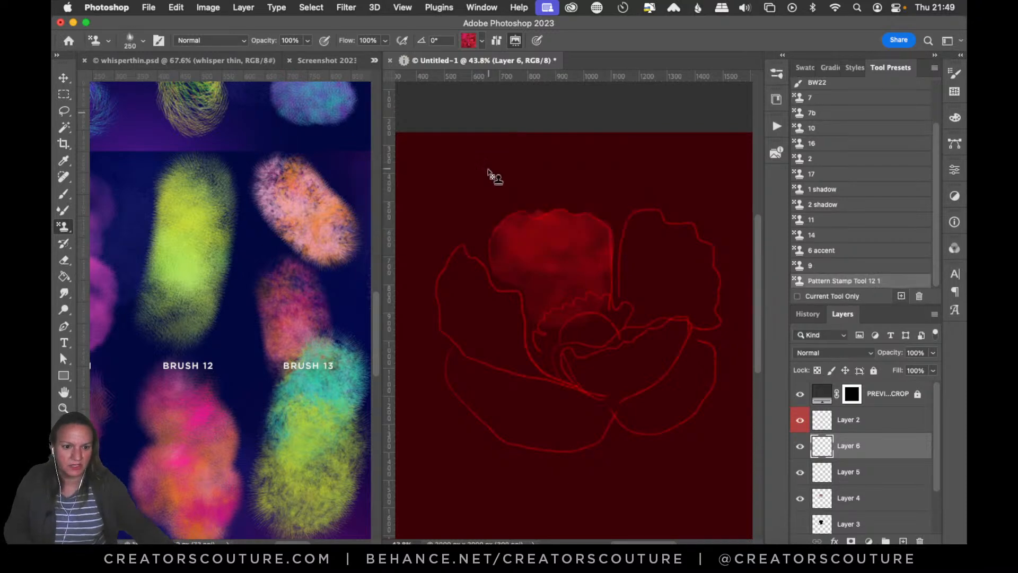
# Try the newly saved preset over the right petal outline on Layer 6 and undo the trial strokes.
pyautogui.moveTo(676, 245); pyautogui.dragTo(696, 306)
pyautogui.press('super+z')
pyautogui.moveTo(671, 233); pyautogui.dragTo(697, 313)
pyautogui.press('super+z')
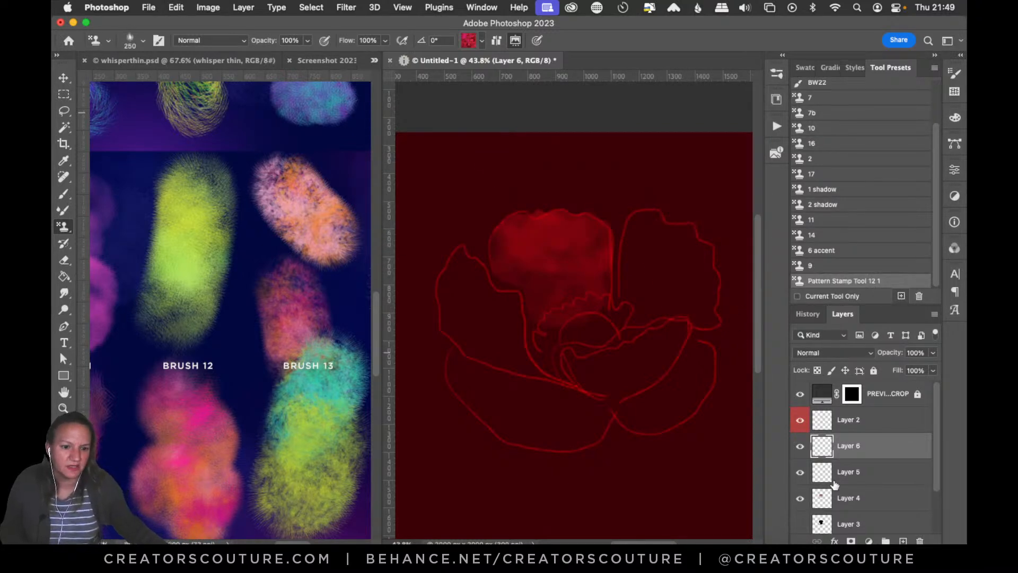
# Make Layer 5 active, load the petal shape from Layer 3 as a selection, and bring up 6.psd as the reference.
pyautogui.click(851, 480)
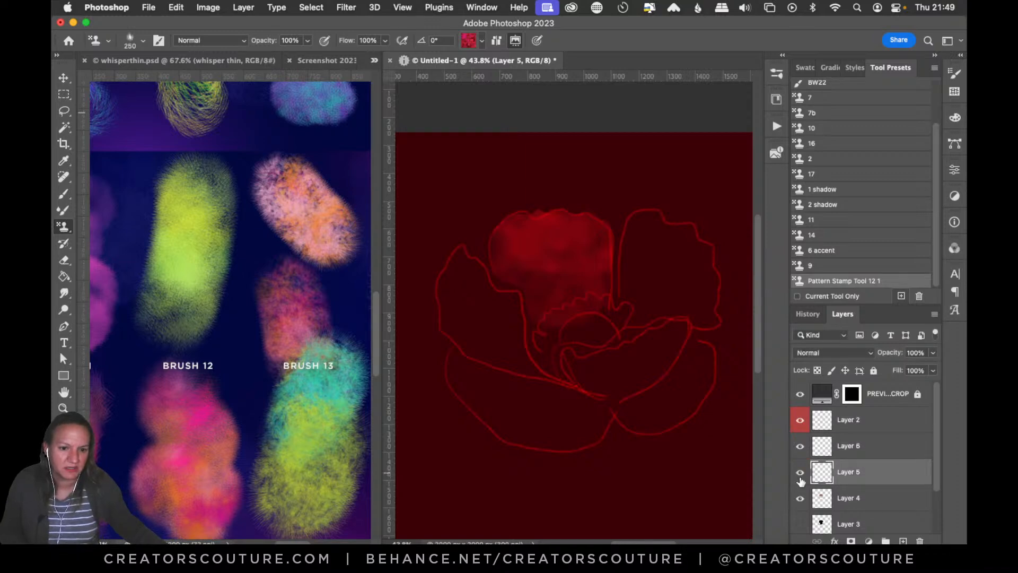
pyautogui.scroll(-1, 935, 444)
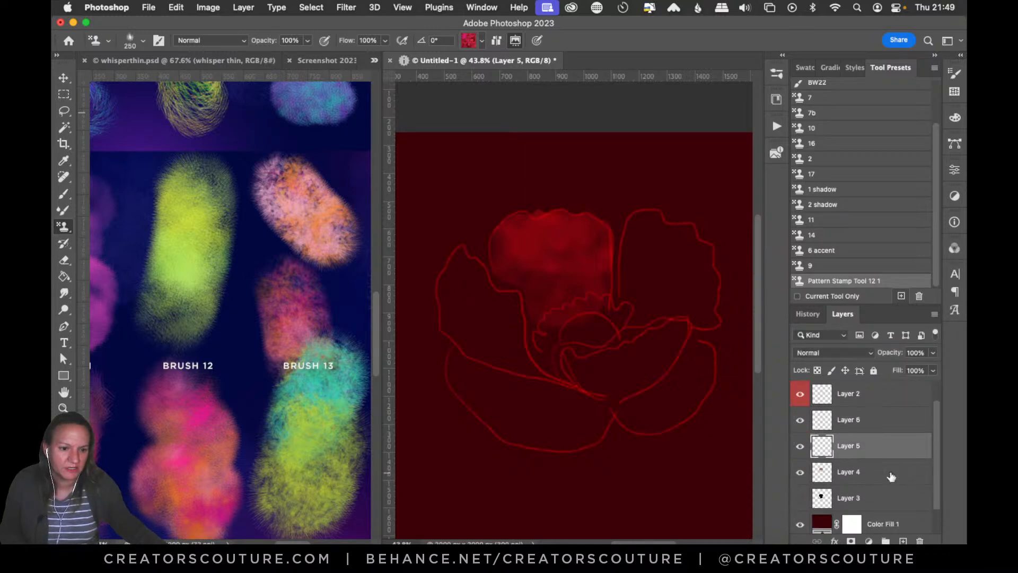
pyautogui.keyDown('super'); pyautogui.click(821, 501); pyautogui.keyUp('super')
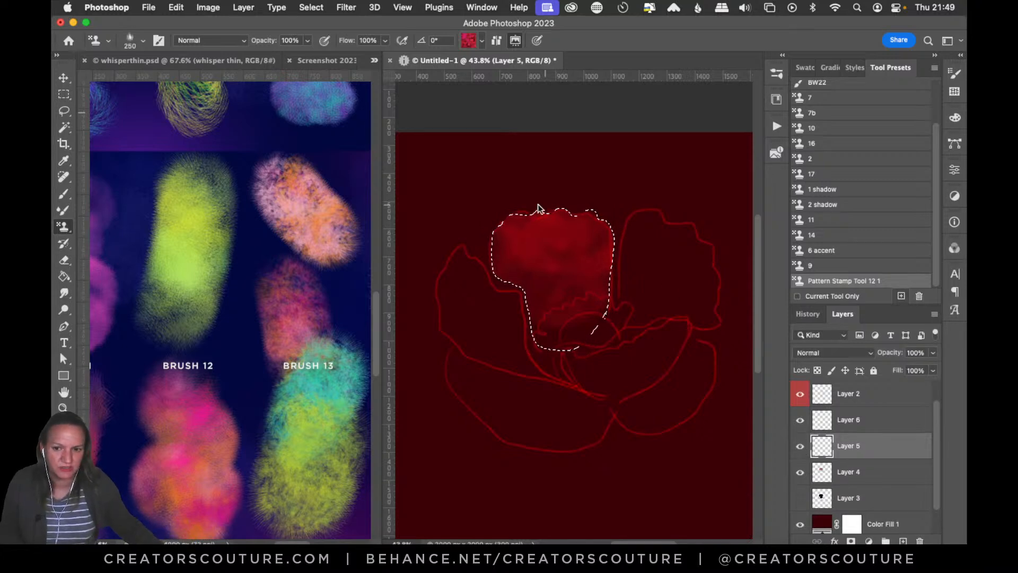
pyautogui.click(374, 62)
pyautogui.click(403, 104)
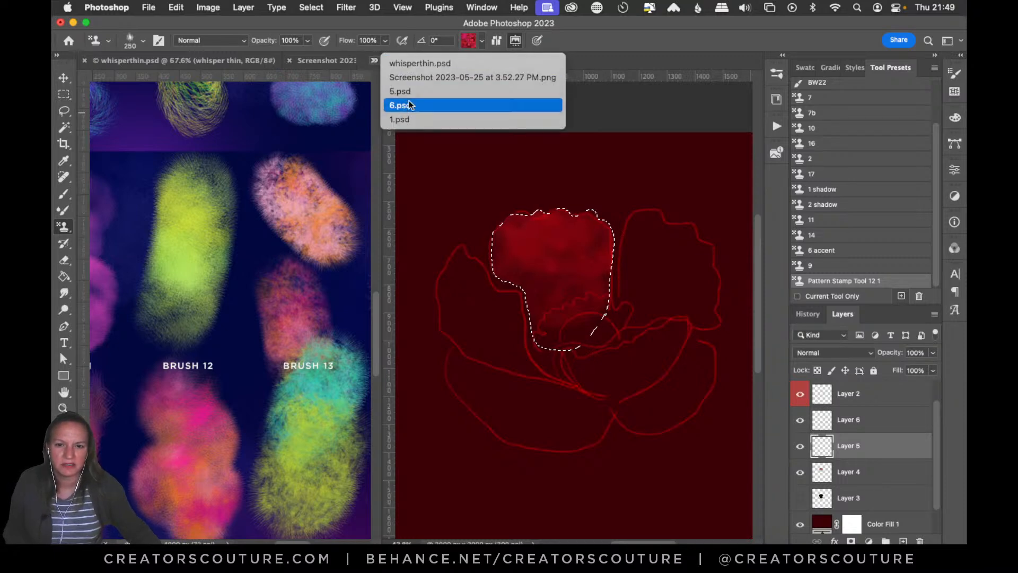
# Paint pinkish-red highlights along the selected petal's upper edge on Layer 5 with brush 12 at 250 px, and deselect.
pyautogui.click(579, 228)
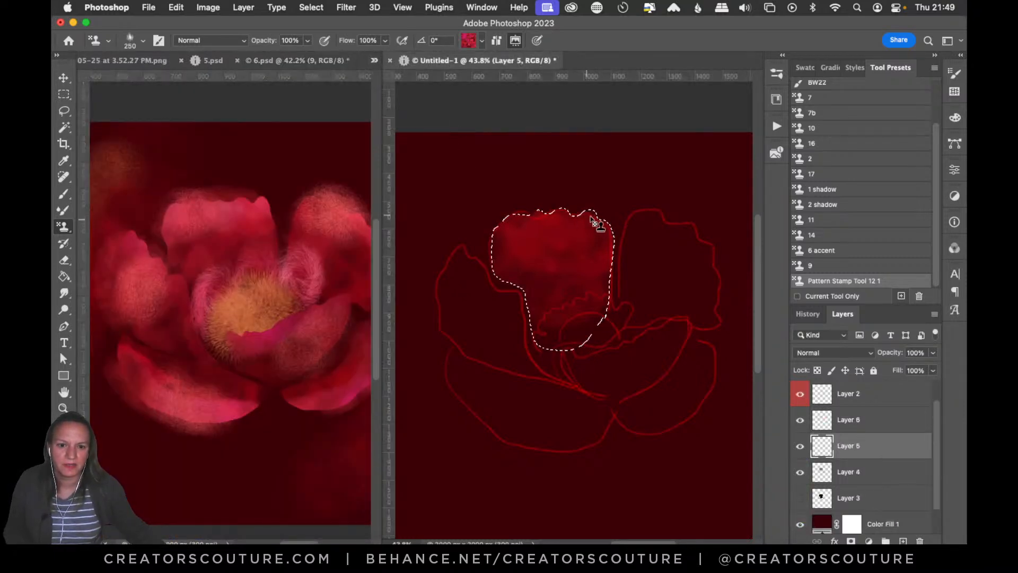
pyautogui.moveTo(543, 211); pyautogui.dragTo(500, 224)
pyautogui.moveTo(524, 287)
pyautogui.mouseDown()
pyautogui.moveTo(502, 234)
pyautogui.moveTo(508, 220)
pyautogui.moveTo(491, 234)
pyautogui.moveTo(505, 216)
pyautogui.moveTo(511, 261)
pyautogui.moveTo(570, 227)
pyautogui.moveTo(602, 235)
pyautogui.moveTo(543, 215)
pyautogui.moveTo(531, 231)
pyautogui.moveTo(545, 246)
pyautogui.moveTo(502, 252)
pyautogui.moveTo(504, 241)
pyautogui.moveTo(535, 250)
pyautogui.moveTo(503, 242)
pyautogui.moveTo(539, 211)
pyautogui.moveTo(607, 216)
pyautogui.moveTo(639, 241)
pyautogui.moveTo(617, 253)
pyautogui.moveTo(615, 224)
pyautogui.moveTo(518, 207)
pyautogui.moveTo(458, 234)
pyautogui.moveTo(490, 281)
pyautogui.moveTo(572, 233)
pyautogui.mouseUp()
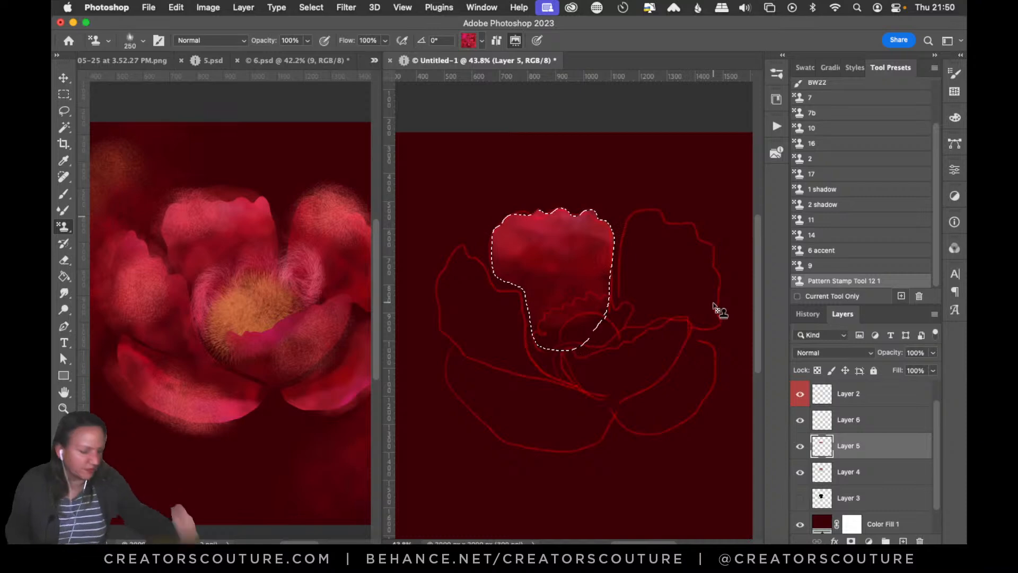
pyautogui.moveTo(499, 210)
pyautogui.mouseDown()
pyautogui.moveTo(484, 222)
pyautogui.moveTo(541, 203)
pyautogui.mouseUp()
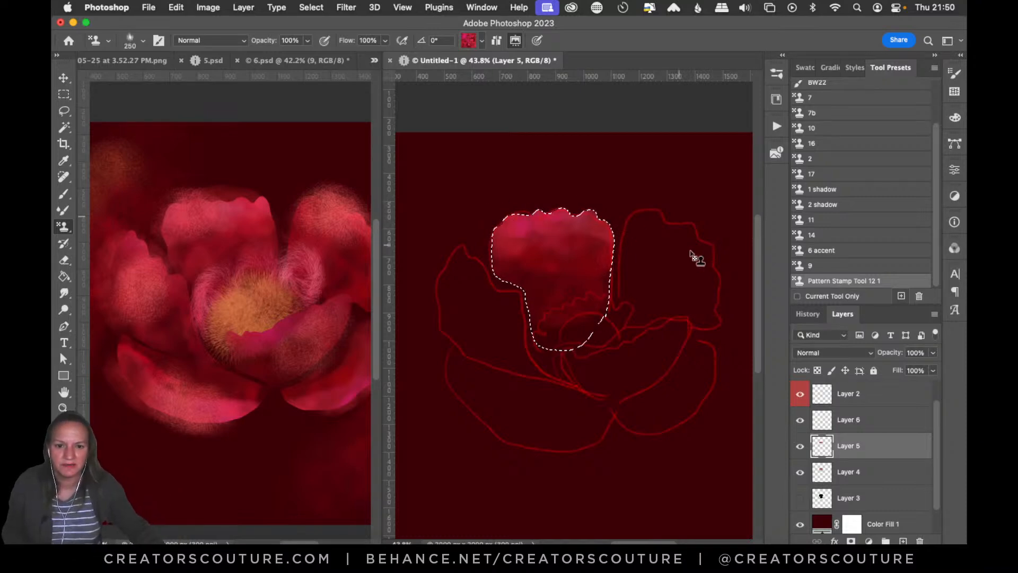
pyautogui.press('super+d')
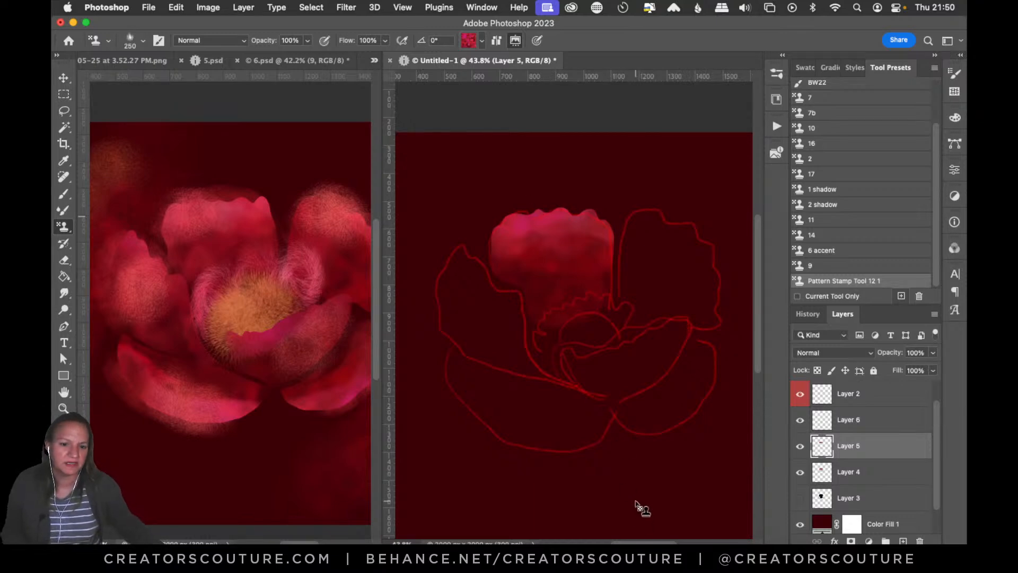
# Make Layer 6 active and trace the left petal outline with the Lasso tool, redoing the first attempt.
pyautogui.click(839, 428)
pyautogui.click(800, 420)
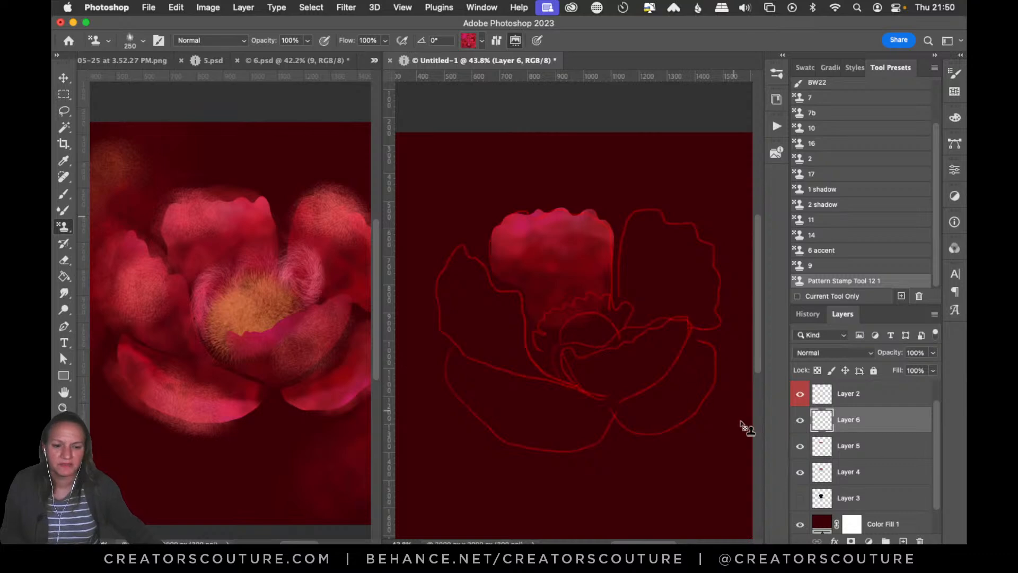
pyautogui.click(63, 111)
pyautogui.click(104, 109)
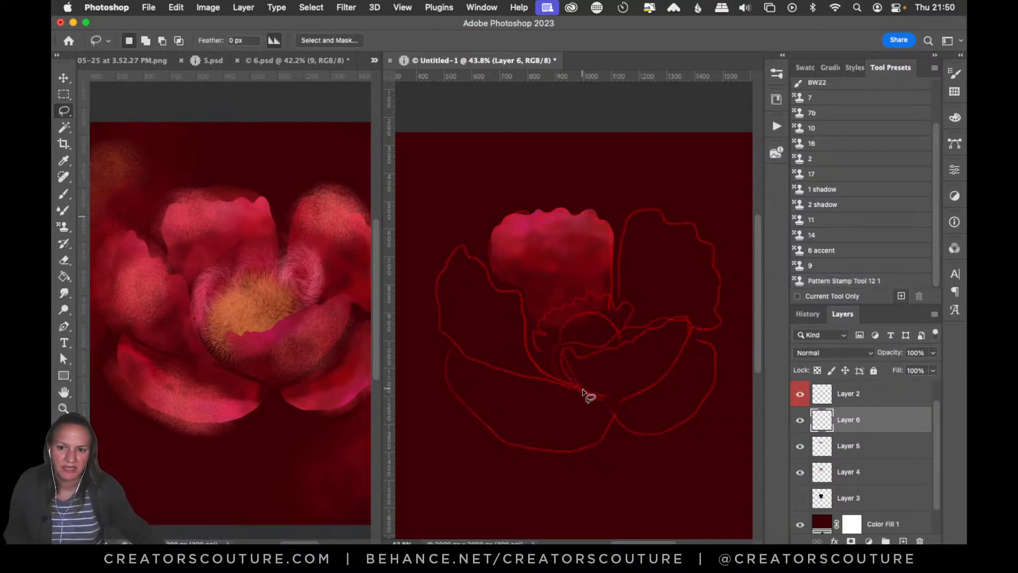
pyautogui.moveTo(578, 387)
pyautogui.mouseDown()
pyautogui.moveTo(549, 373)
pyautogui.moveTo(514, 290)
pyautogui.mouseUp()
pyautogui.press('super+z')
pyautogui.moveTo(577, 386)
pyautogui.mouseDown()
pyautogui.moveTo(531, 363)
pyautogui.moveTo(521, 293)
pyautogui.moveTo(496, 288)
pyautogui.moveTo(456, 245)
pyautogui.moveTo(435, 303)
pyautogui.moveTo(446, 338)
pyautogui.moveTo(485, 366)
pyautogui.moveTo(578, 387)
pyautogui.mouseUp()
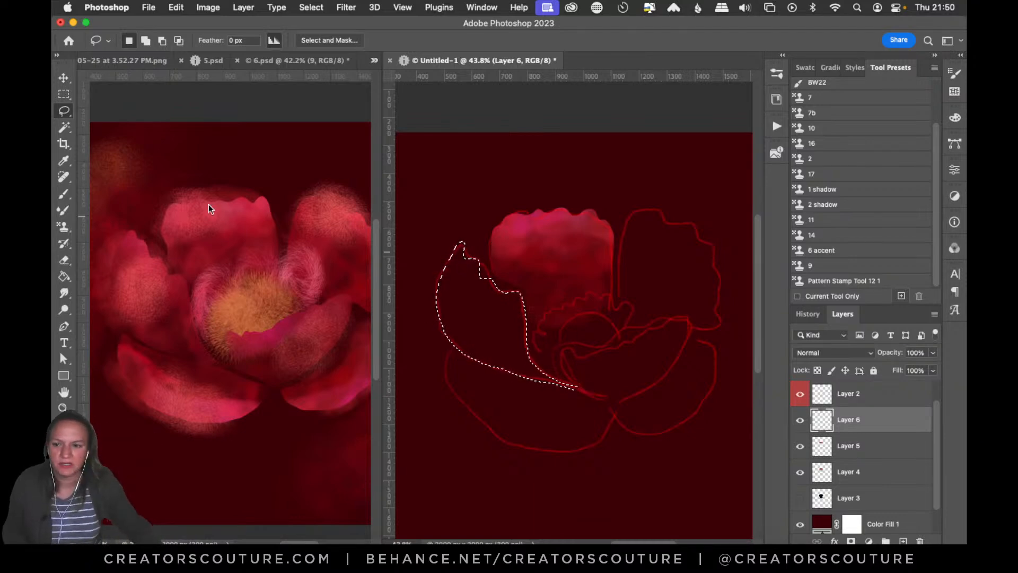
# Paint a dark red base inside the left petal selection on Layer 6 with Pattern Stamp preset 11.
pyautogui.click(65, 224)
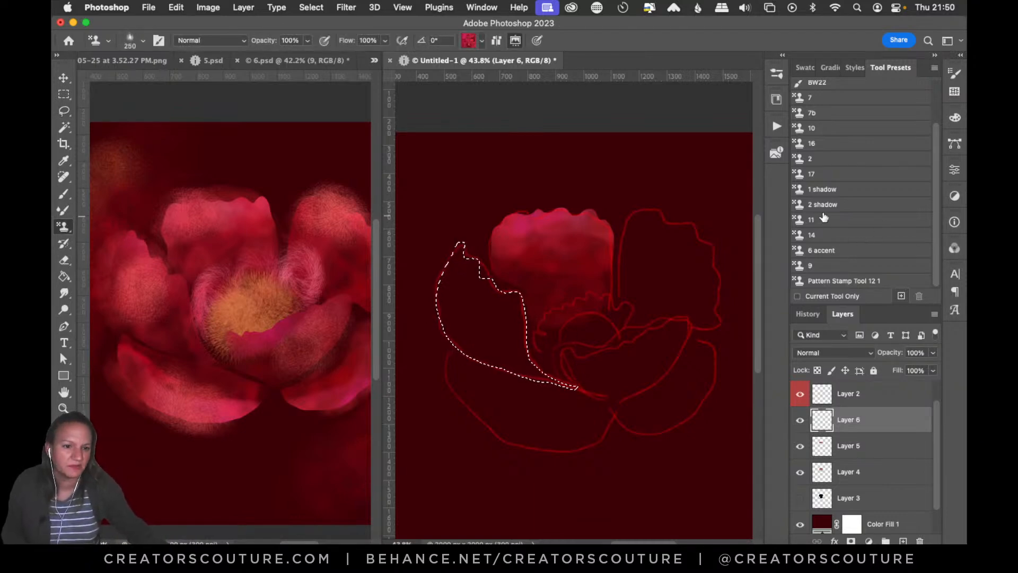
pyautogui.click(777, 74)
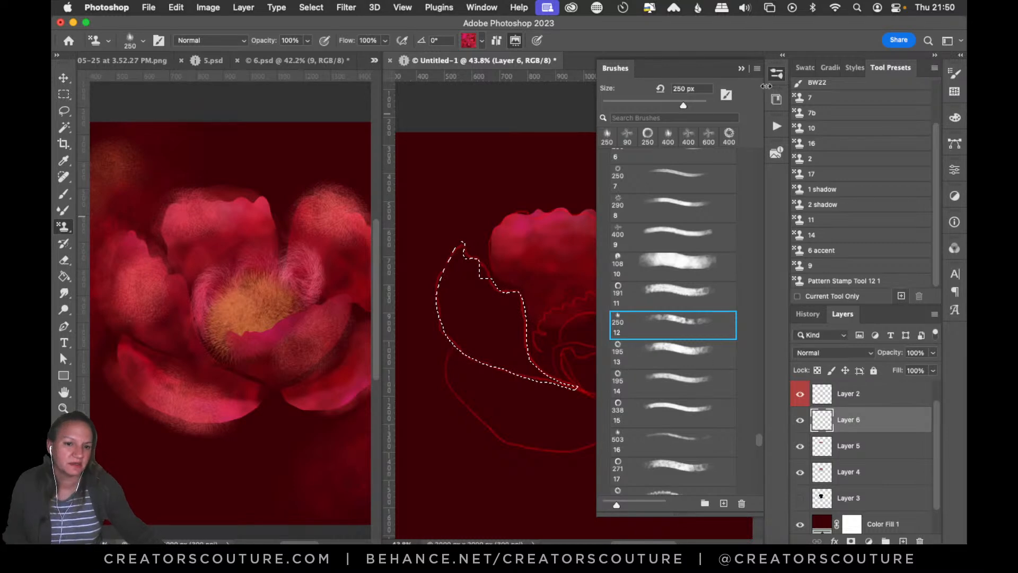
pyautogui.click(776, 77)
pyautogui.click(781, 75)
pyautogui.click(781, 75)
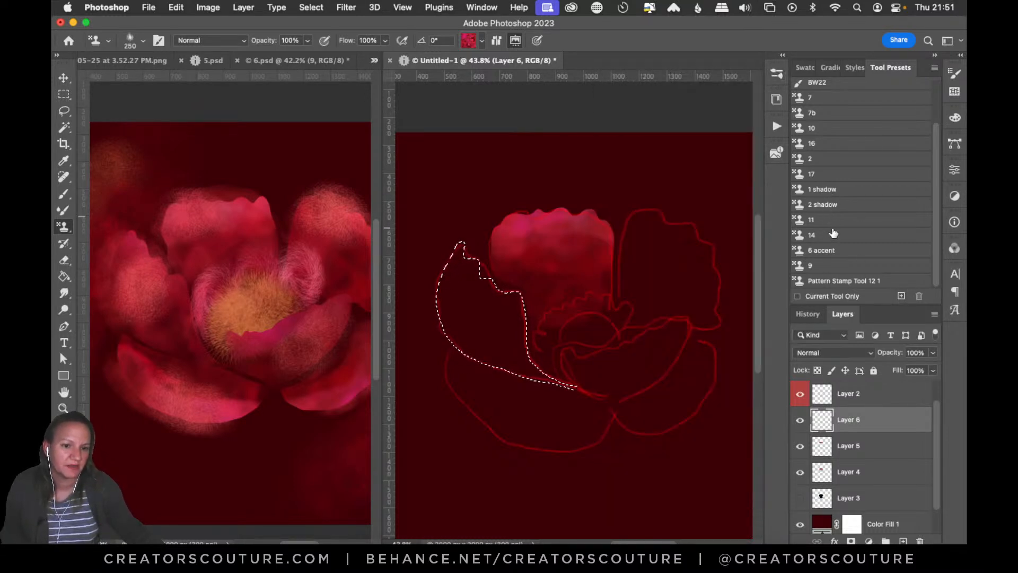
pyautogui.click(823, 223)
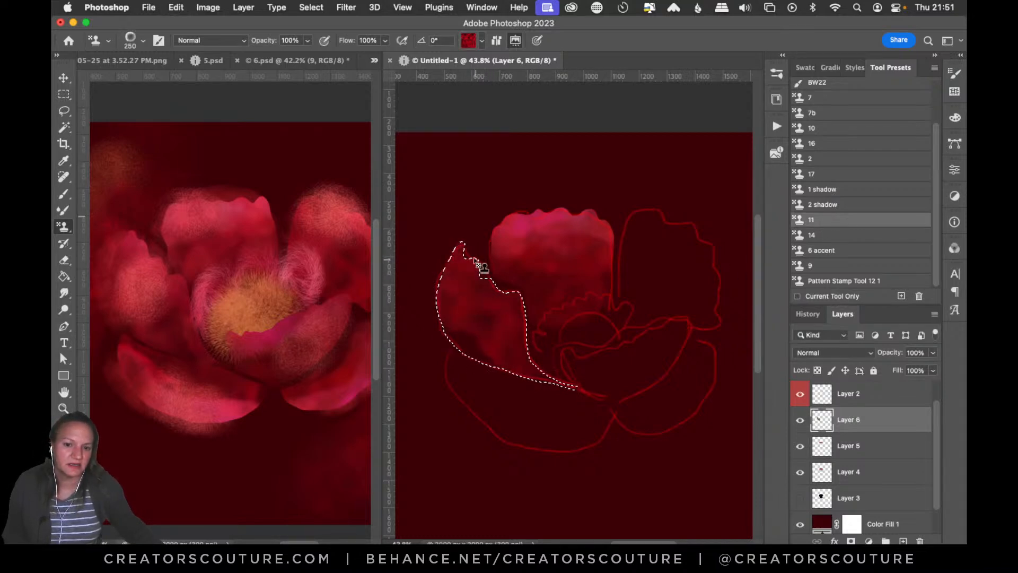
pyautogui.moveTo(467, 256); pyautogui.dragTo(498, 298)
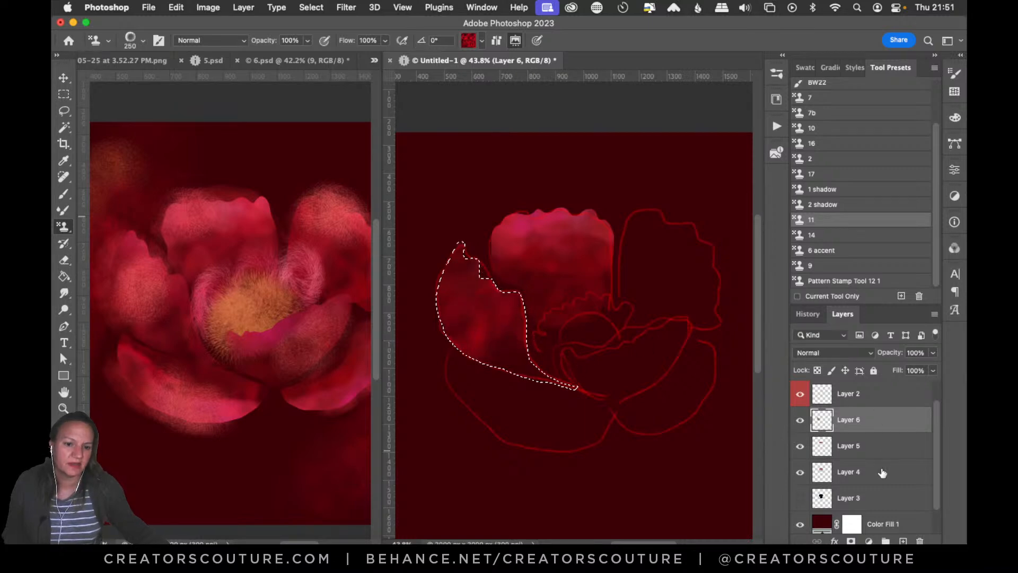
# Add a layer above Layer 6, paint pinkish-red highlights over the left petal with preset Pattern Stamp Tool 12 1, and deselect.
pyautogui.click(903, 540)
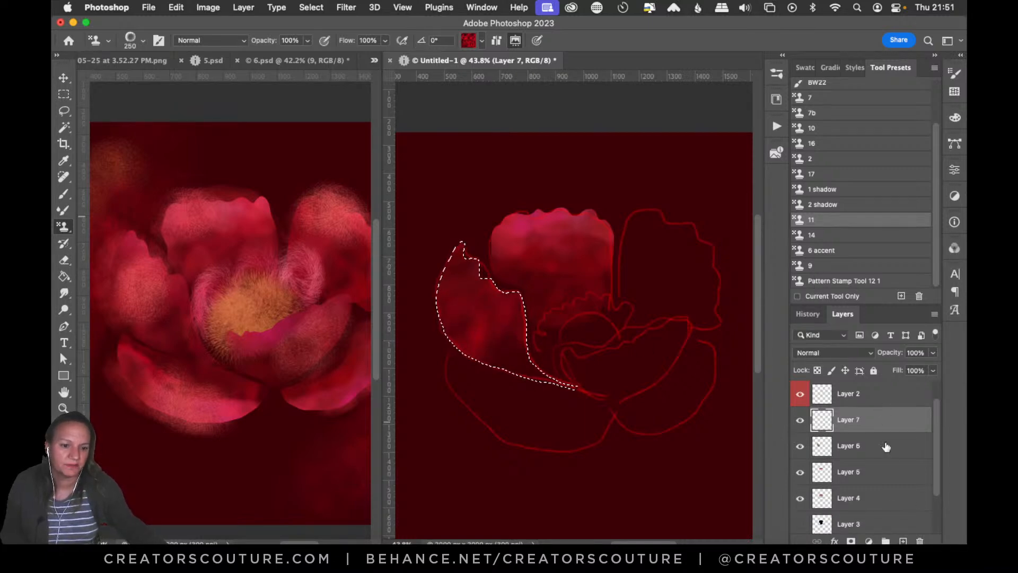
pyautogui.click(470, 43)
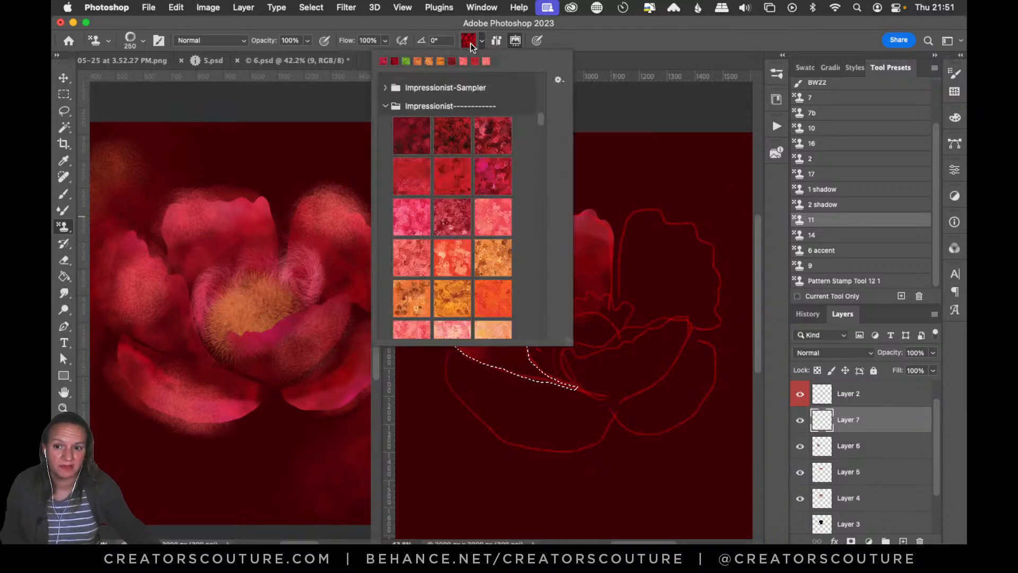
pyautogui.click(854, 284)
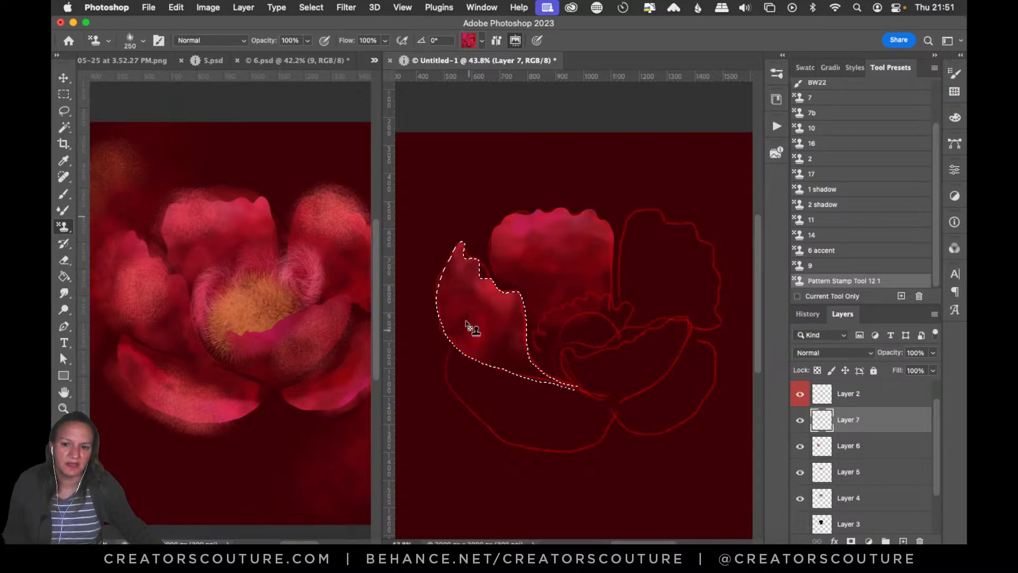
pyautogui.moveTo(485, 376); pyautogui.dragTo(464, 317)
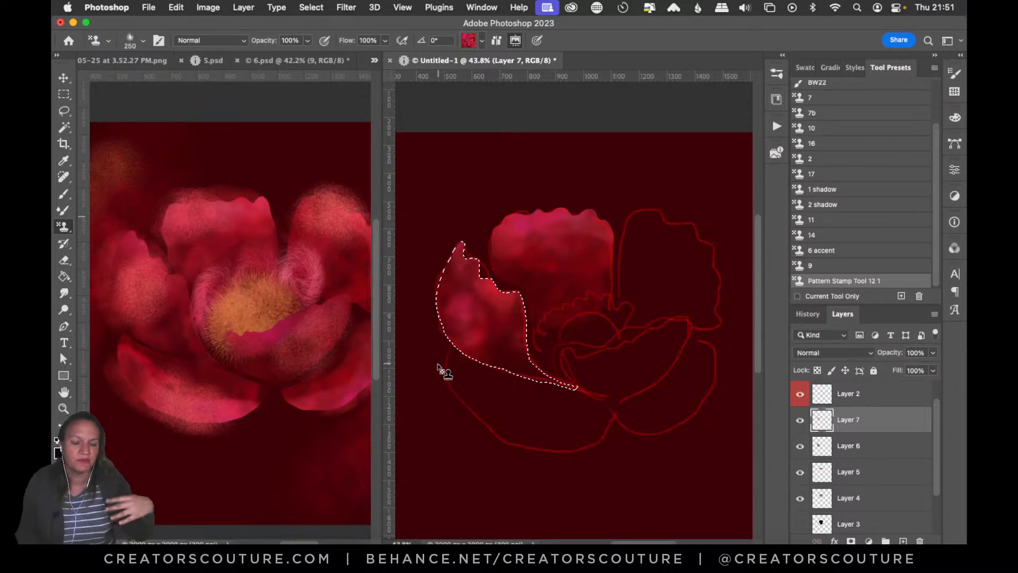
pyautogui.press('super+d')
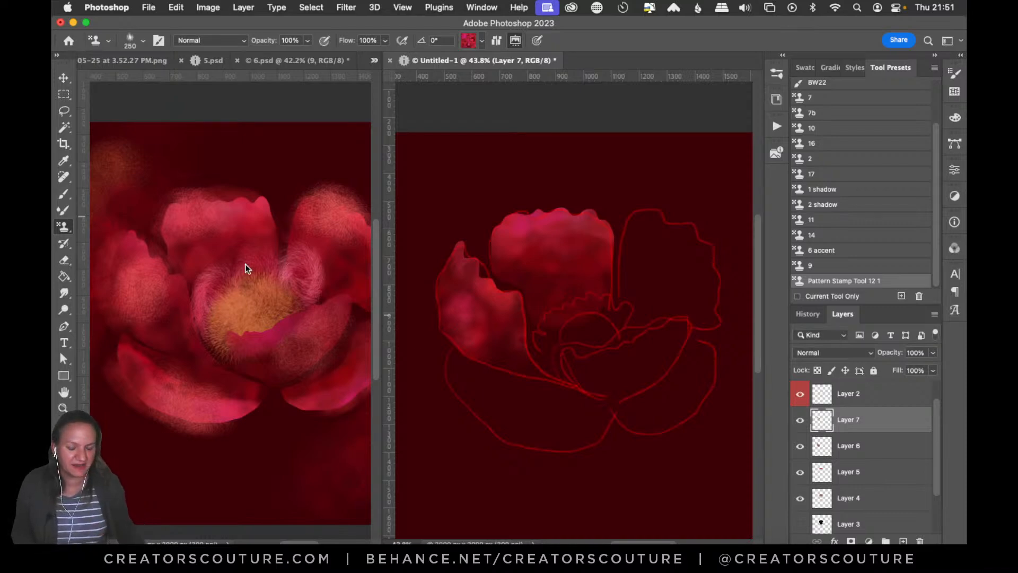
# Trace the upper right petal outline with the Lasso tool on a new layer, redoing the first attempt.
pyautogui.moveTo(64, 110); pyautogui.dragTo(110, 111)
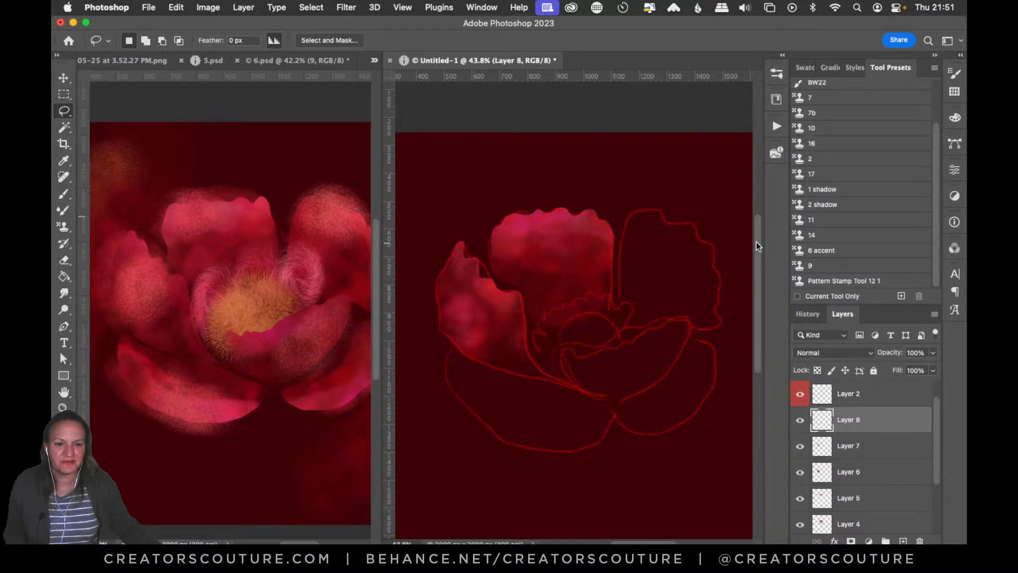
pyautogui.scroll(-2, 756, 246)
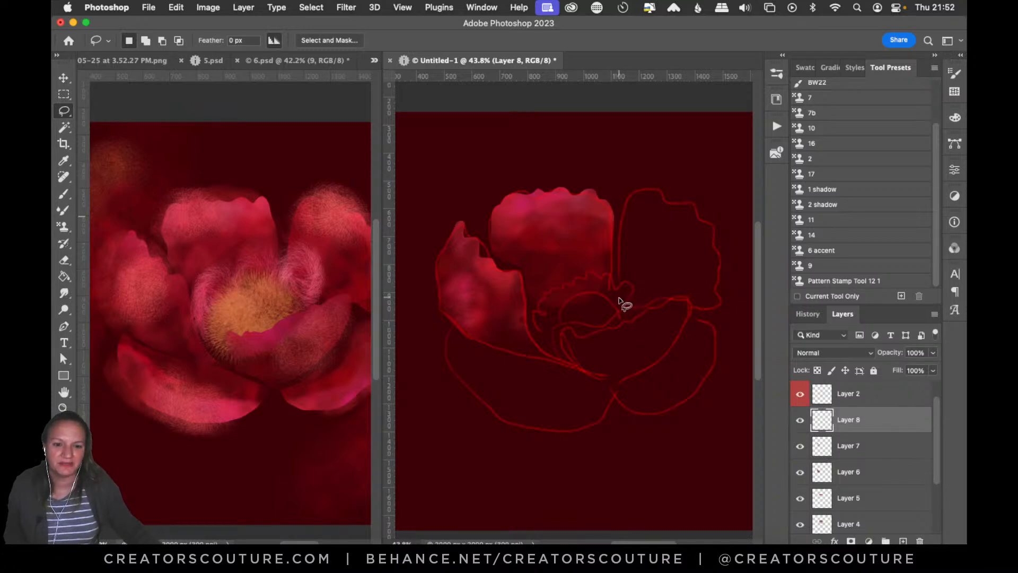
pyautogui.moveTo(622, 263)
pyautogui.mouseDown()
pyautogui.moveTo(630, 209)
pyautogui.moveTo(640, 190)
pyautogui.moveTo(657, 190)
pyautogui.moveTo(694, 207)
pyautogui.moveTo(720, 289)
pyautogui.moveTo(699, 306)
pyautogui.moveTo(621, 287)
pyautogui.mouseUp()
pyautogui.press('super+z')
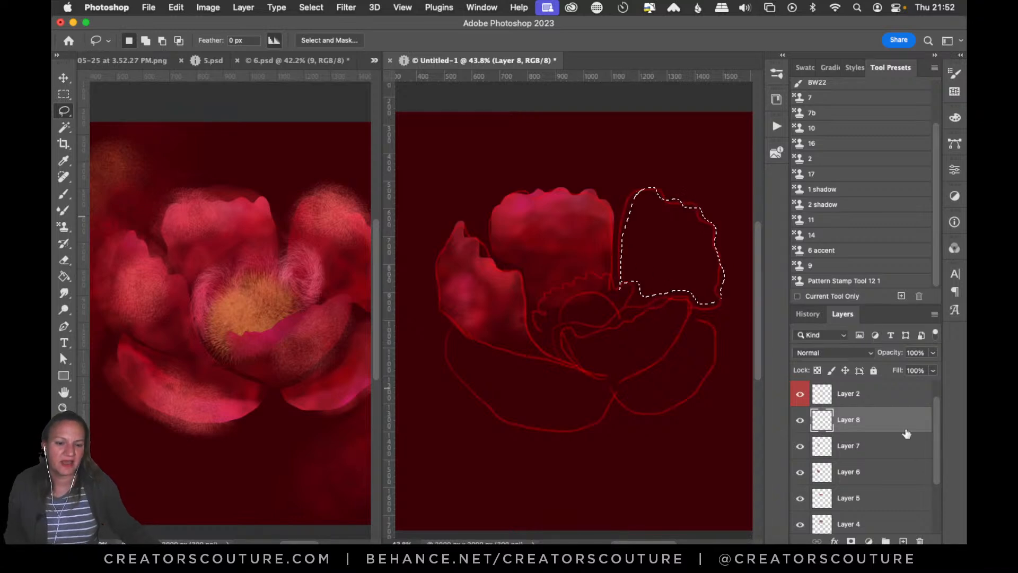
# Paint a mottled dark red base inside the right petal selection on Layer 8 with preset 11, undoing and redoing unsatisfactory strokes.
pyautogui.click(821, 220)
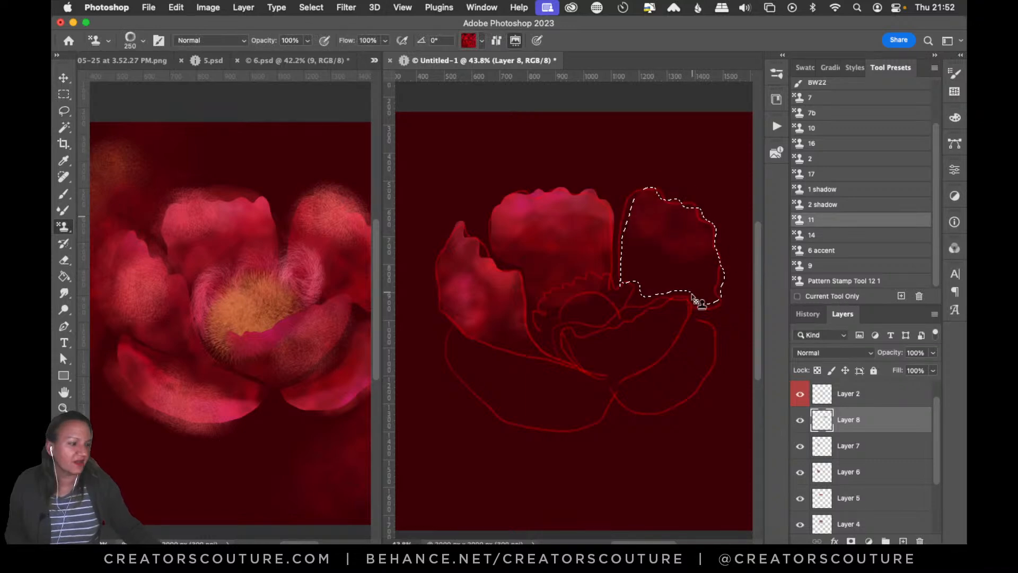
pyautogui.moveTo(691, 292)
pyautogui.mouseDown()
pyautogui.moveTo(661, 201)
pyautogui.moveTo(671, 230)
pyautogui.moveTo(723, 262)
pyautogui.moveTo(749, 318)
pyautogui.mouseUp()
pyautogui.press('super+z')
pyautogui.moveTo(682, 200)
pyautogui.mouseDown()
pyautogui.moveTo(674, 224)
pyautogui.moveTo(749, 312)
pyautogui.mouseUp()
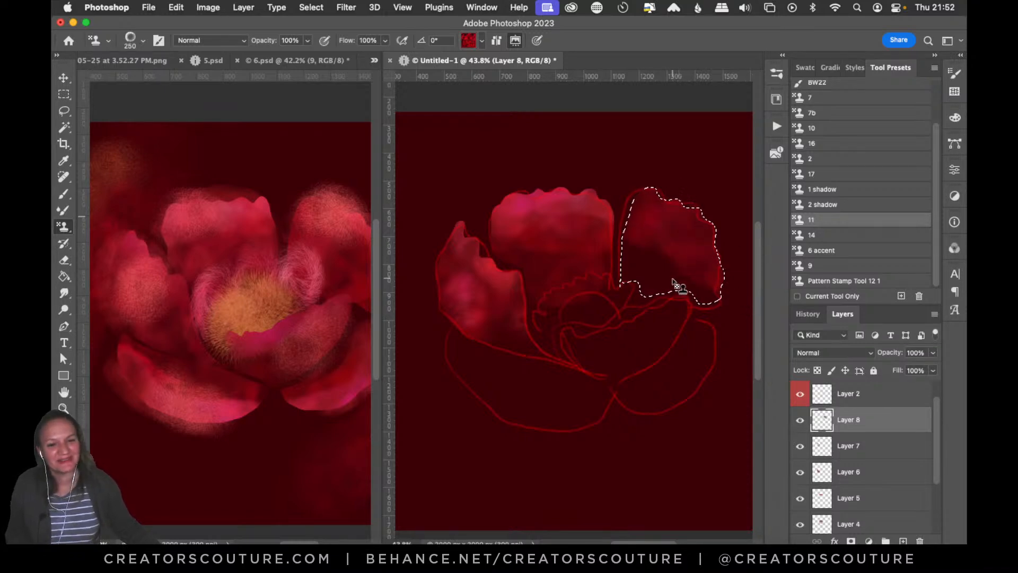
pyautogui.press('super+z')
pyautogui.moveTo(671, 200)
pyautogui.mouseDown()
pyautogui.moveTo(671, 225)
pyautogui.moveTo(714, 246)
pyautogui.moveTo(703, 291)
pyautogui.mouseUp()
pyautogui.press('super+z')
pyautogui.moveTo(685, 216)
pyautogui.mouseDown()
pyautogui.moveTo(715, 259)
pyautogui.moveTo(651, 229)
pyautogui.moveTo(648, 250)
pyautogui.moveTo(685, 249)
pyautogui.moveTo(706, 269)
pyautogui.mouseUp()
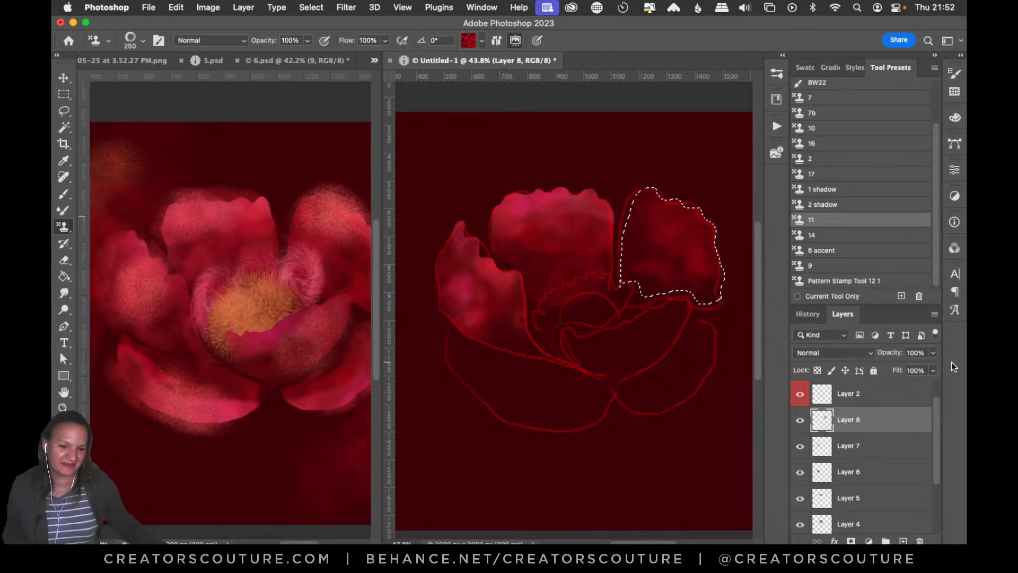
# Add two layers above Layer 8 and choose the Pattern Stamp Tool 12 1 preset, leaving its name unchanged.
pyautogui.click(903, 540)
pyautogui.click(903, 540)
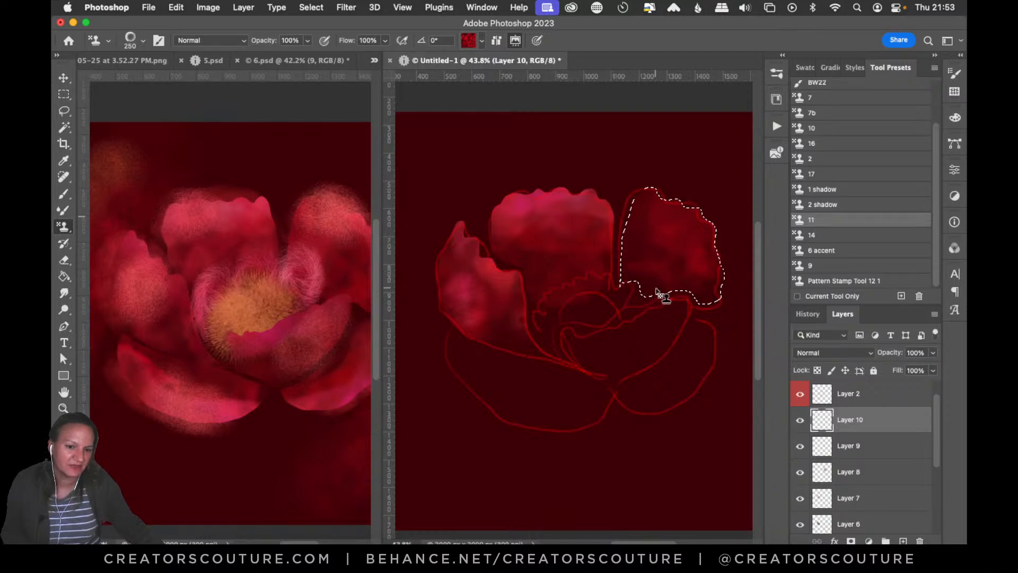
pyautogui.doubleClick(847, 281)
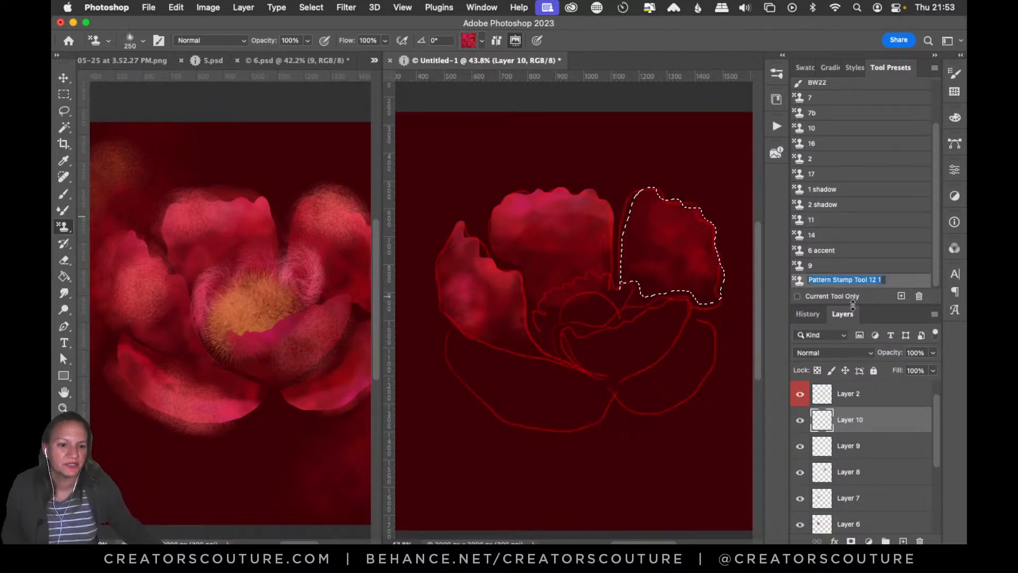
pyautogui.press('Return')
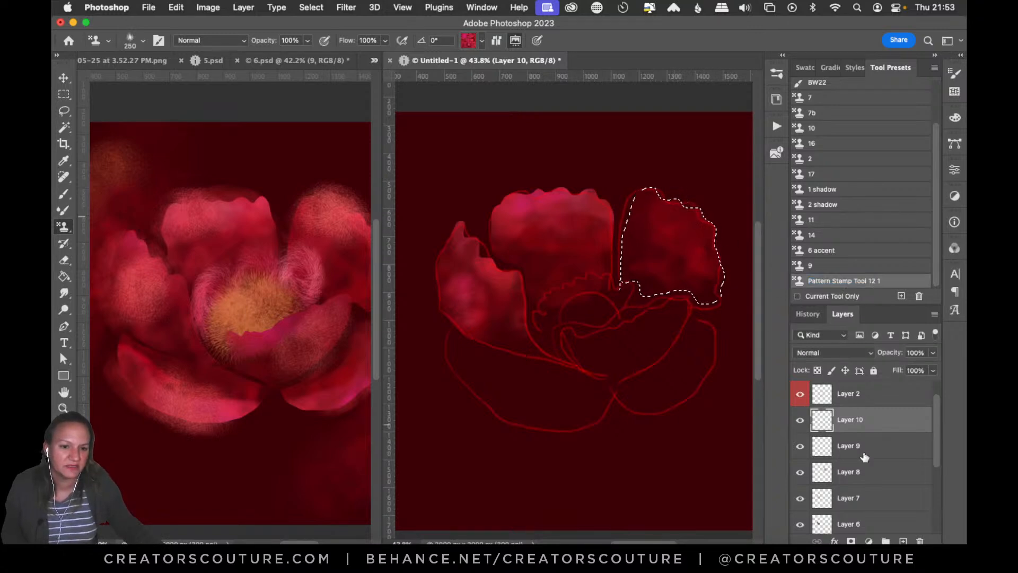
# Reselect the right petal, paint pinkish-red highlights along its upper and outer edges on Layer 10, and deselect.
pyautogui.click(801, 448)
pyautogui.click(801, 447)
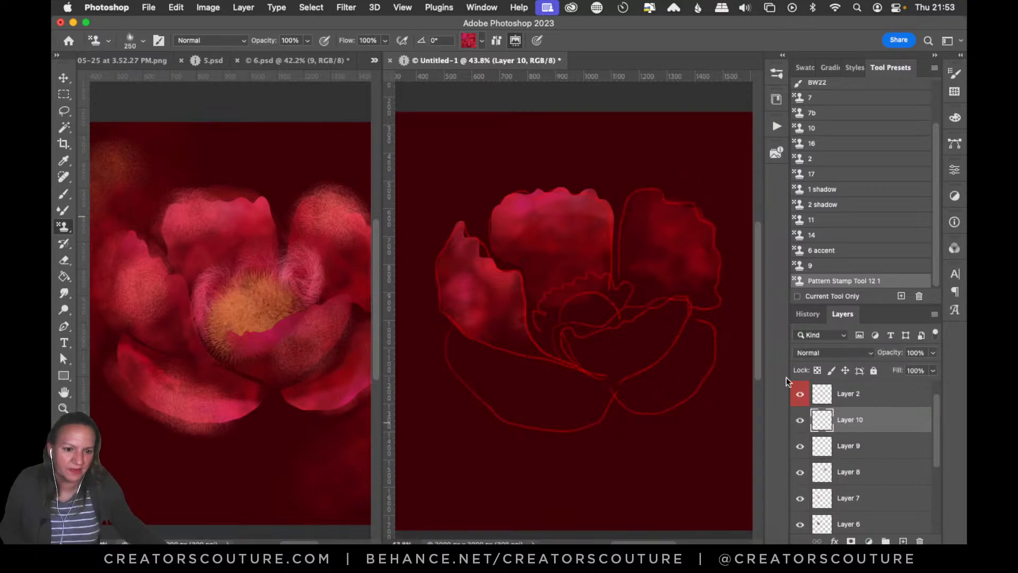
pyautogui.click(276, 7)
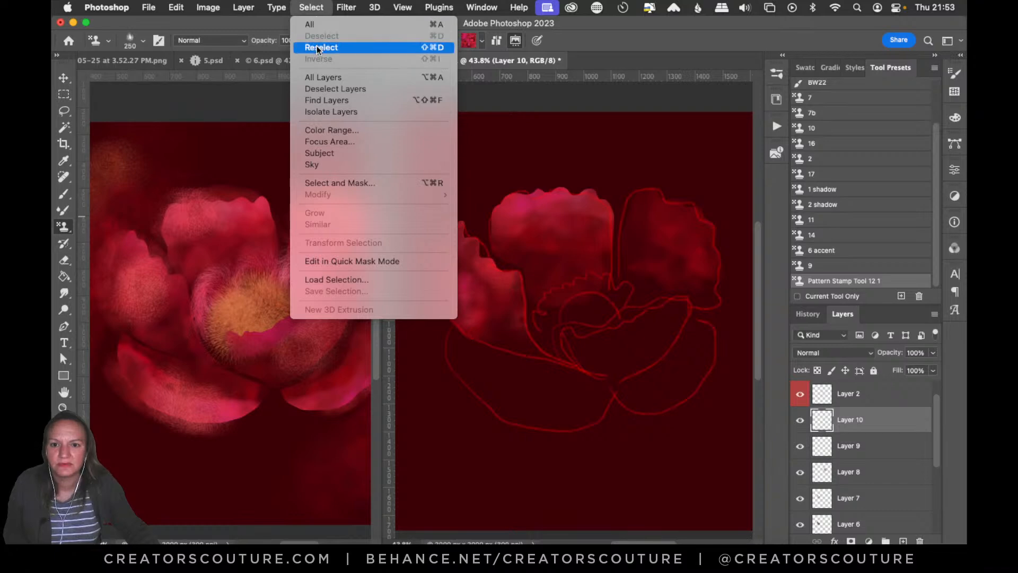
pyautogui.click(316, 45)
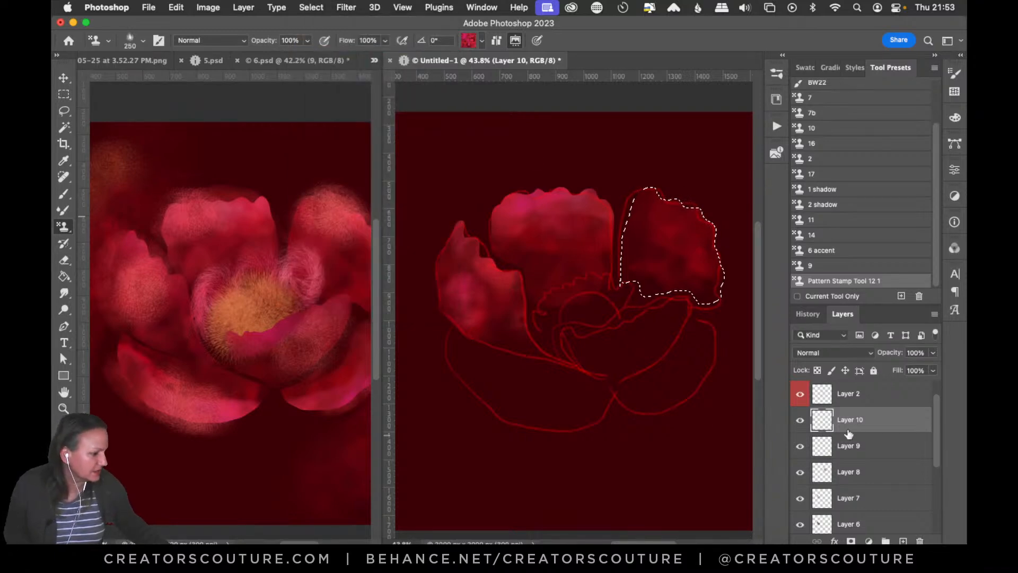
pyautogui.moveTo(675, 209)
pyautogui.mouseDown()
pyautogui.moveTo(698, 216)
pyautogui.moveTo(716, 244)
pyautogui.moveTo(694, 201)
pyautogui.moveTo(651, 192)
pyautogui.moveTo(696, 234)
pyautogui.moveTo(719, 279)
pyautogui.moveTo(710, 245)
pyautogui.moveTo(716, 297)
pyautogui.mouseUp()
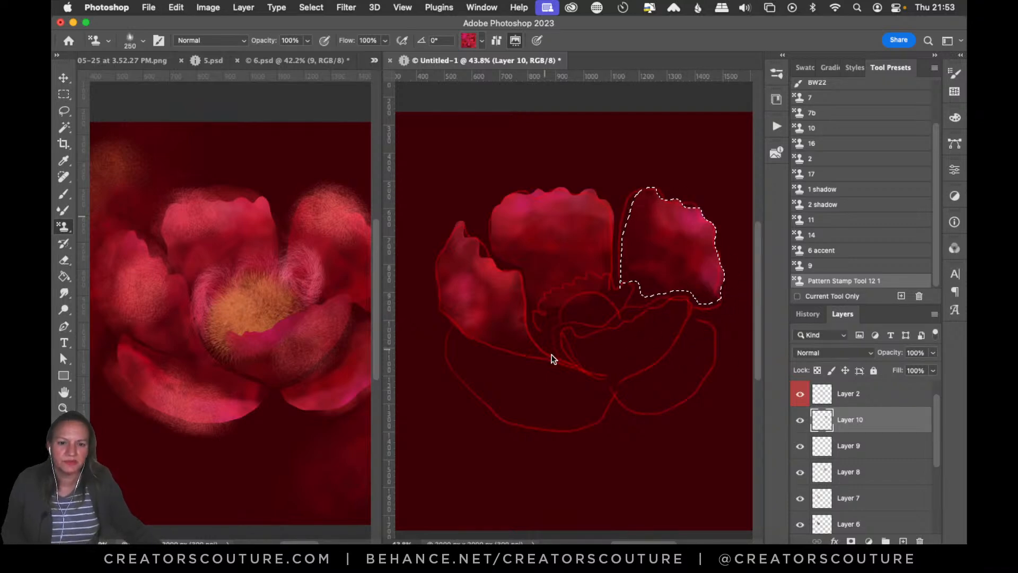
pyautogui.press('super+d')
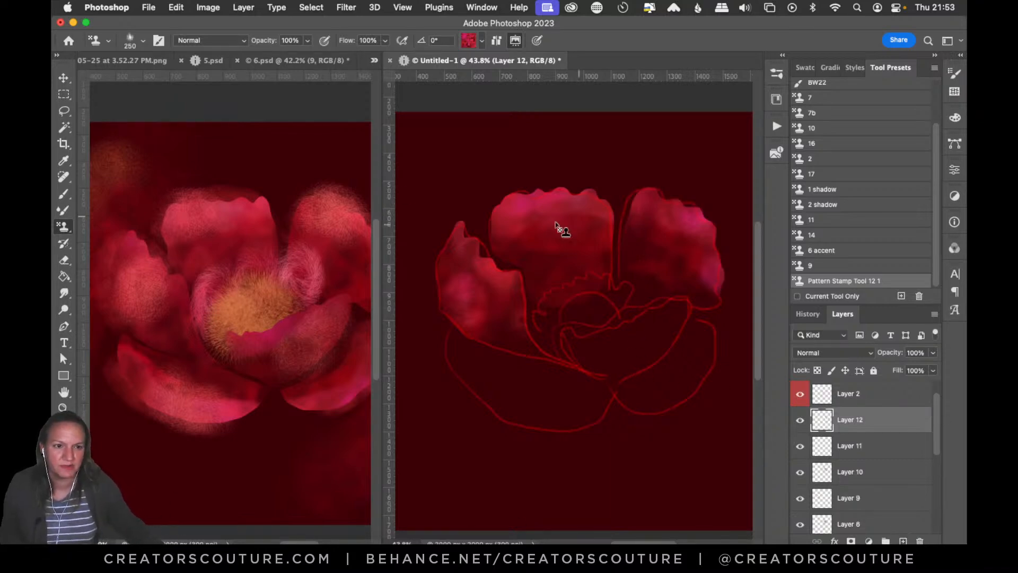
# Choose the Lasso tool for the front center petal and label Layer 12 green.
pyautogui.click(68, 117)
pyautogui.click(94, 110)
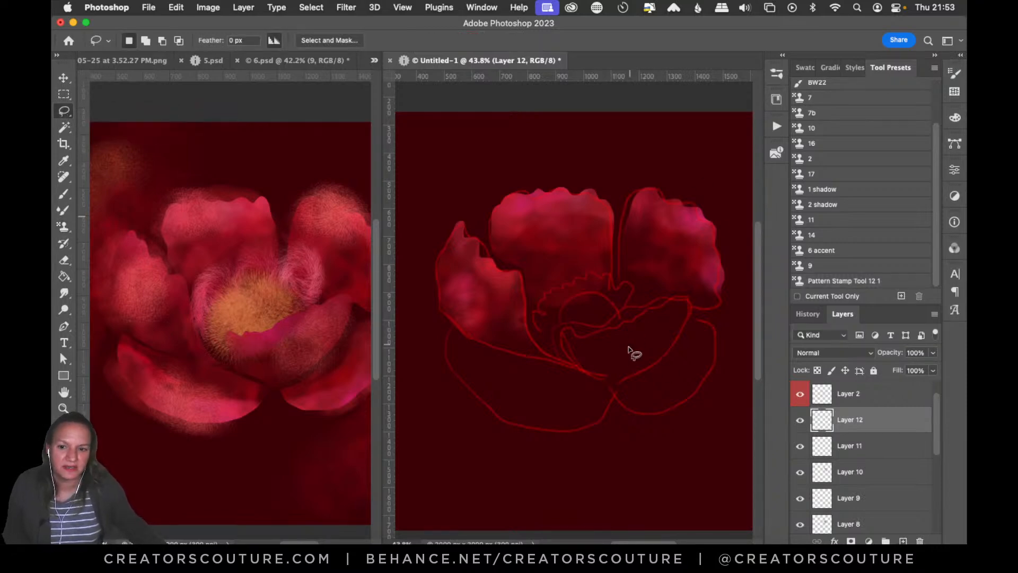
pyautogui.moveTo(602, 380)
pyautogui.mouseDown()
pyautogui.moveTo(632, 380)
pyautogui.moveTo(674, 338)
pyautogui.moveTo(612, 380)
pyautogui.mouseUp()
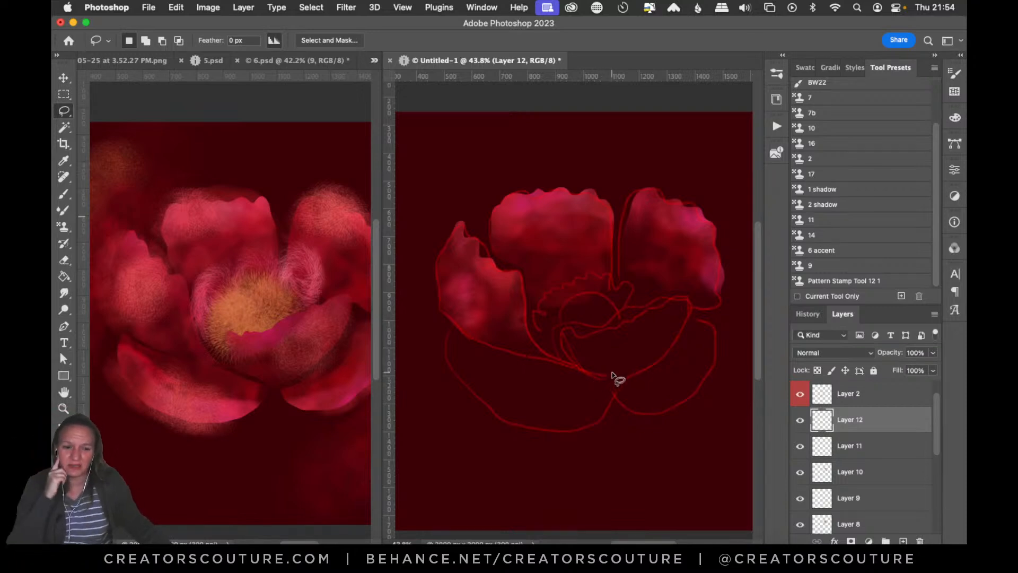
pyautogui.rightClick(801, 424)
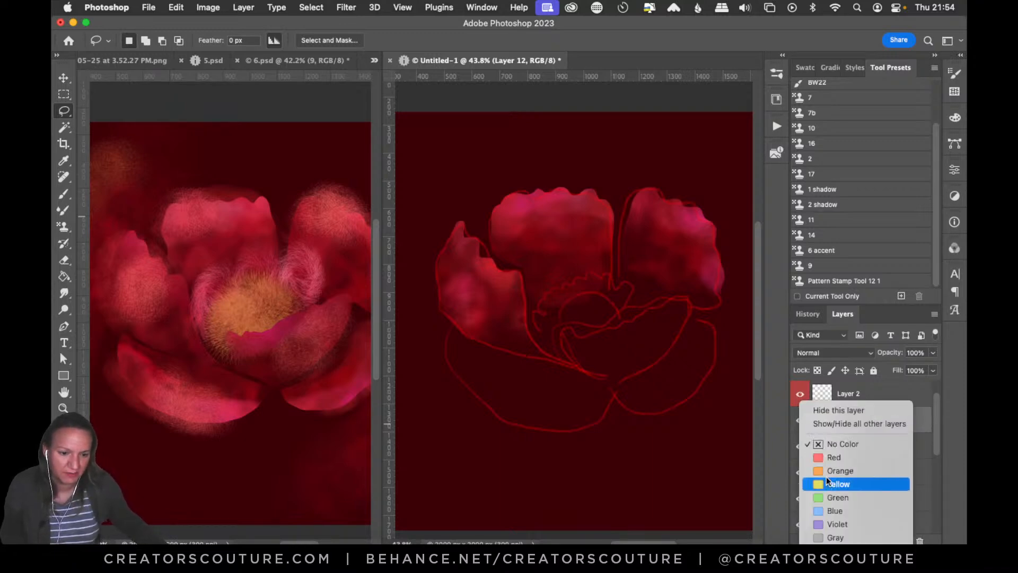
pyautogui.click(824, 498)
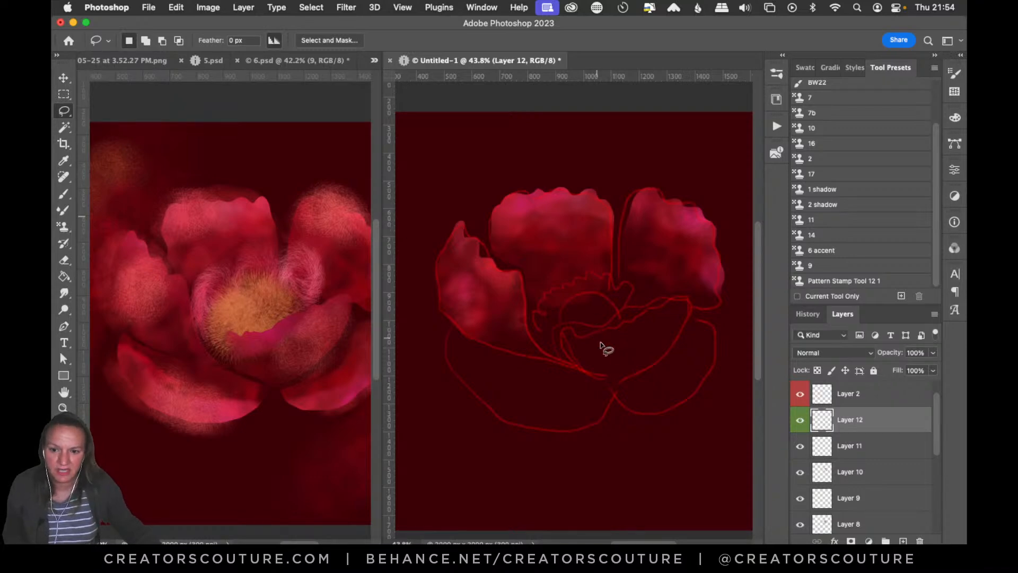
# Trace the front center petal outline with the Lasso tool on Layer 12, restarting until the whole shape is selected.
pyautogui.moveTo(608, 380)
pyautogui.mouseDown()
pyautogui.moveTo(650, 366)
pyautogui.moveTo(687, 315)
pyautogui.moveTo(686, 299)
pyautogui.moveTo(611, 329)
pyautogui.moveTo(564, 329)
pyautogui.mouseUp()
pyautogui.click(682, 329)
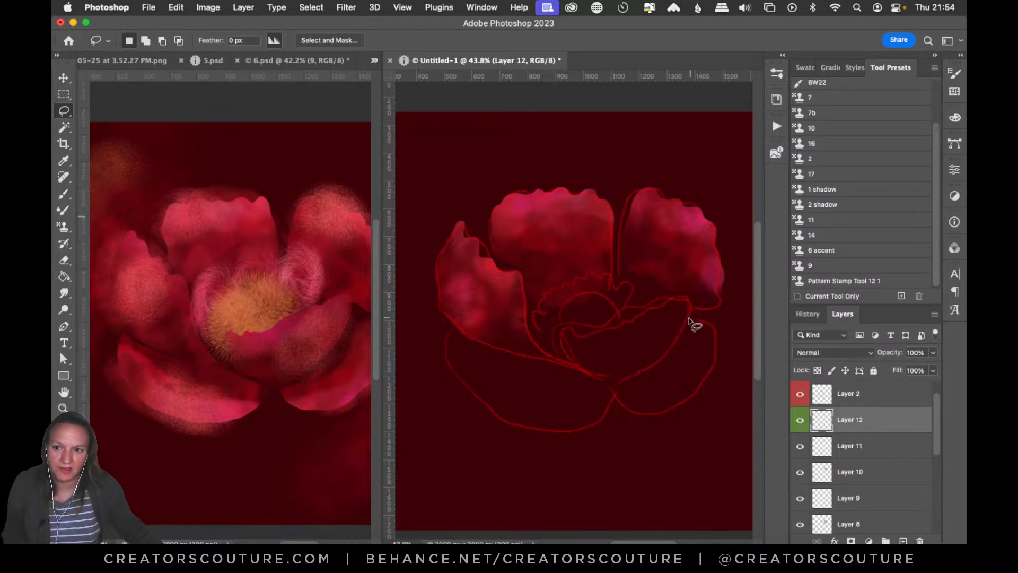
pyautogui.moveTo(688, 322)
pyautogui.mouseDown()
pyautogui.moveTo(681, 296)
pyautogui.moveTo(571, 329)
pyautogui.moveTo(567, 352)
pyautogui.moveTo(588, 378)
pyautogui.moveTo(618, 385)
pyautogui.moveTo(652, 364)
pyautogui.moveTo(691, 320)
pyautogui.mouseUp()
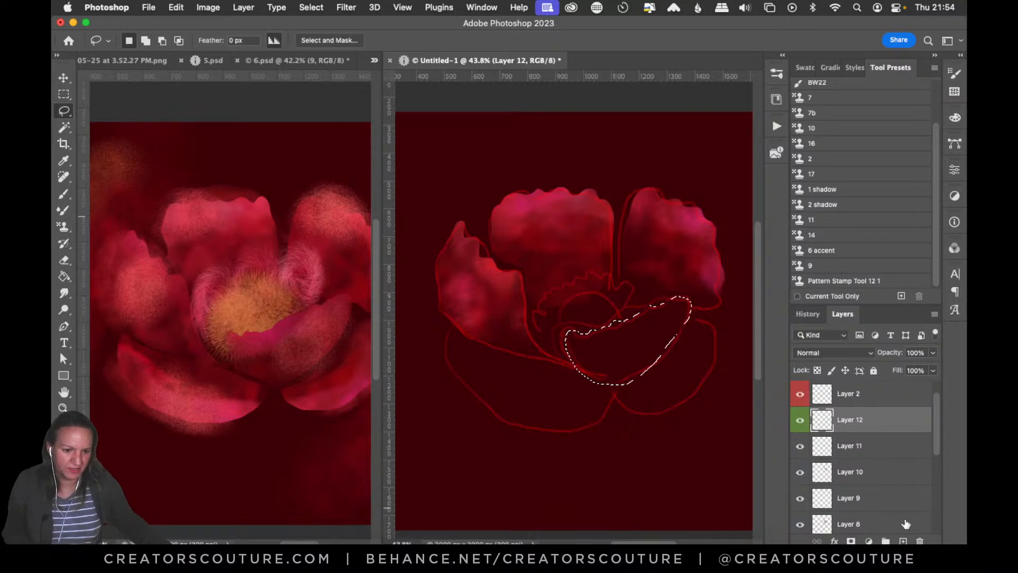
# Paint a dark red base inside the front center petal selection on Layer 12 with Pattern Stamp preset 11.
pyautogui.click(69, 225)
pyautogui.click(842, 221)
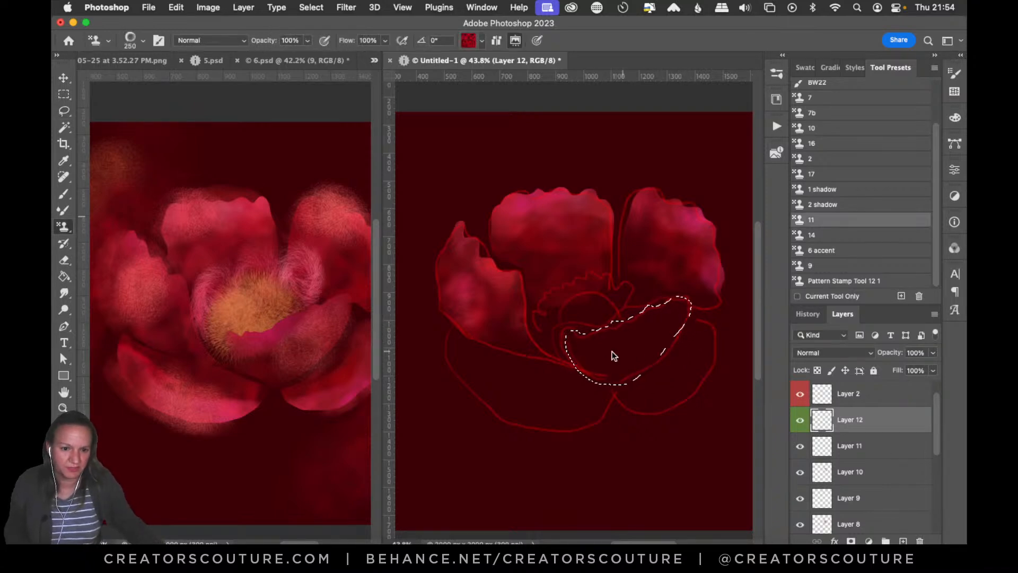
pyautogui.moveTo(587, 338)
pyautogui.mouseDown()
pyautogui.moveTo(614, 342)
pyautogui.moveTo(646, 317)
pyautogui.moveTo(681, 310)
pyautogui.moveTo(704, 346)
pyautogui.moveTo(675, 365)
pyautogui.mouseUp()
pyautogui.press('cmd+z')
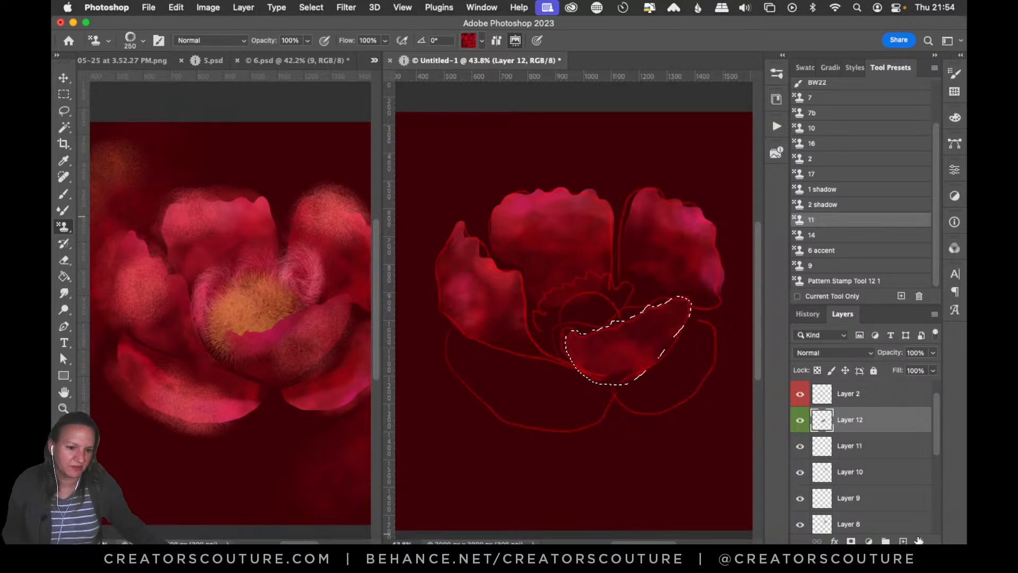
# Add two layers above Layer 12 and paint pinkish highlights along the front petal's upper edge with preset Pattern Stamp Tool 12 1.
pyautogui.click(904, 541)
pyautogui.click(904, 541)
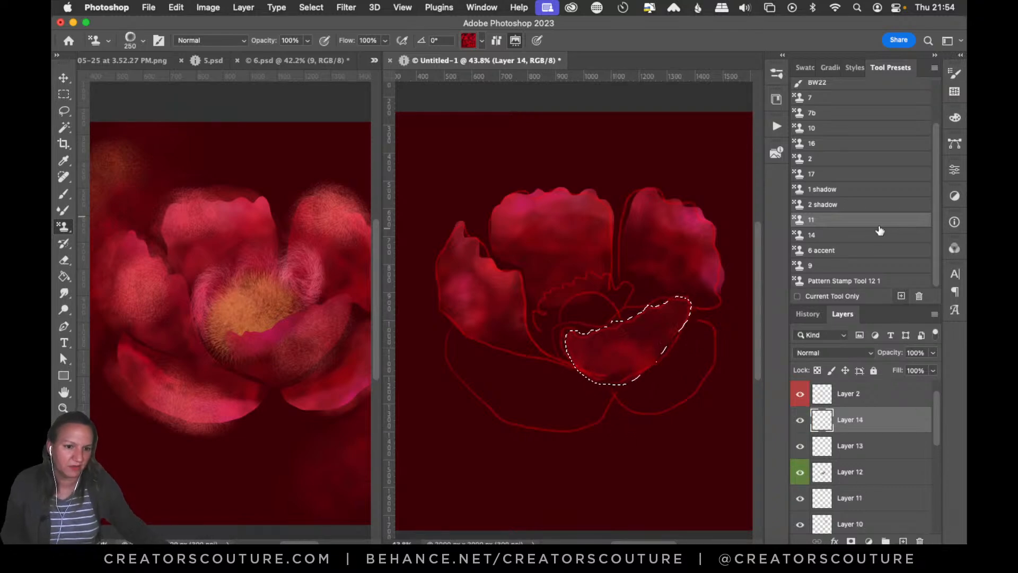
pyautogui.click(837, 282)
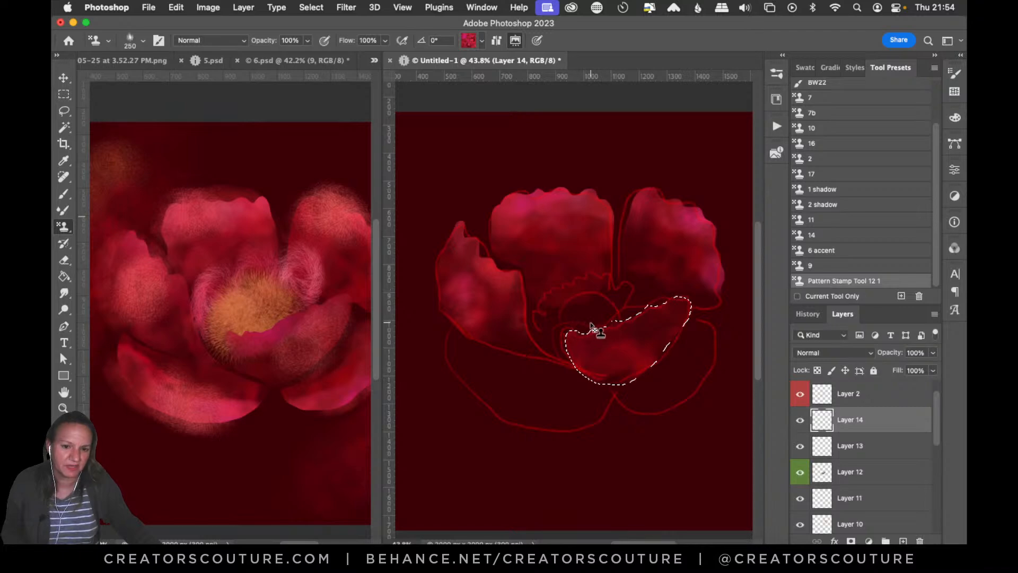
pyautogui.moveTo(628, 317)
pyautogui.mouseDown()
pyautogui.moveTo(692, 300)
pyautogui.moveTo(685, 320)
pyautogui.moveTo(652, 311)
pyautogui.moveTo(576, 333)
pyautogui.moveTo(578, 361)
pyautogui.mouseUp()
pyautogui.moveTo(587, 329)
pyautogui.mouseDown()
pyautogui.moveTo(644, 311)
pyautogui.moveTo(663, 326)
pyautogui.mouseUp()
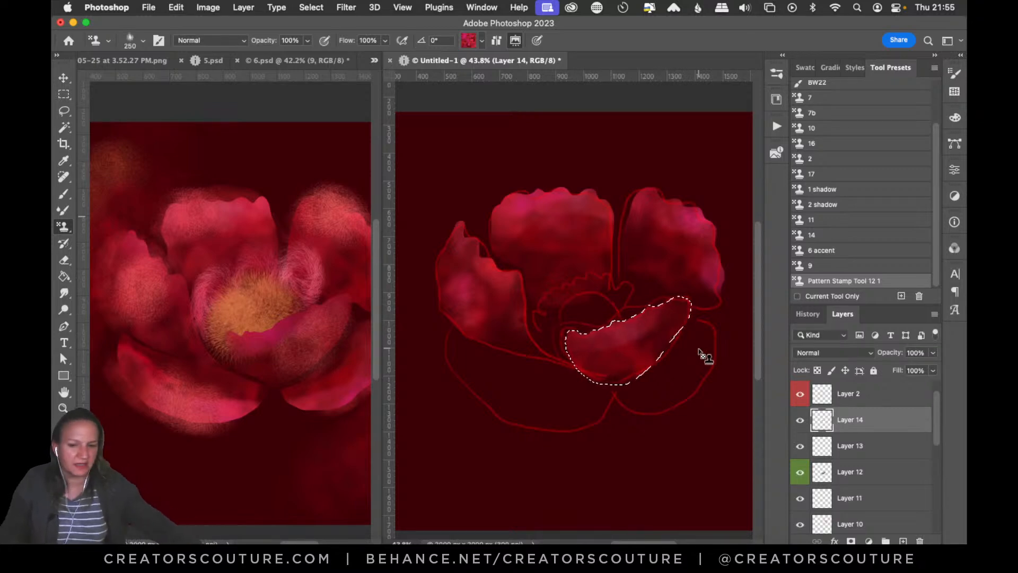
# Clear the front petal selection, add Layer 15 and trace the lower left petal's outline with the Lasso tool.
pyautogui.press('super+d')
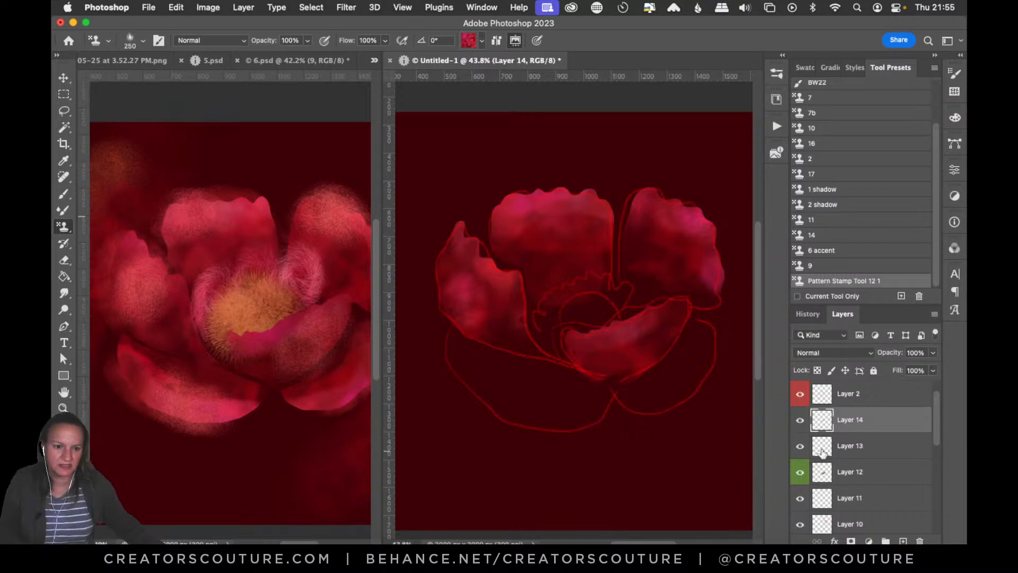
pyautogui.click(64, 111)
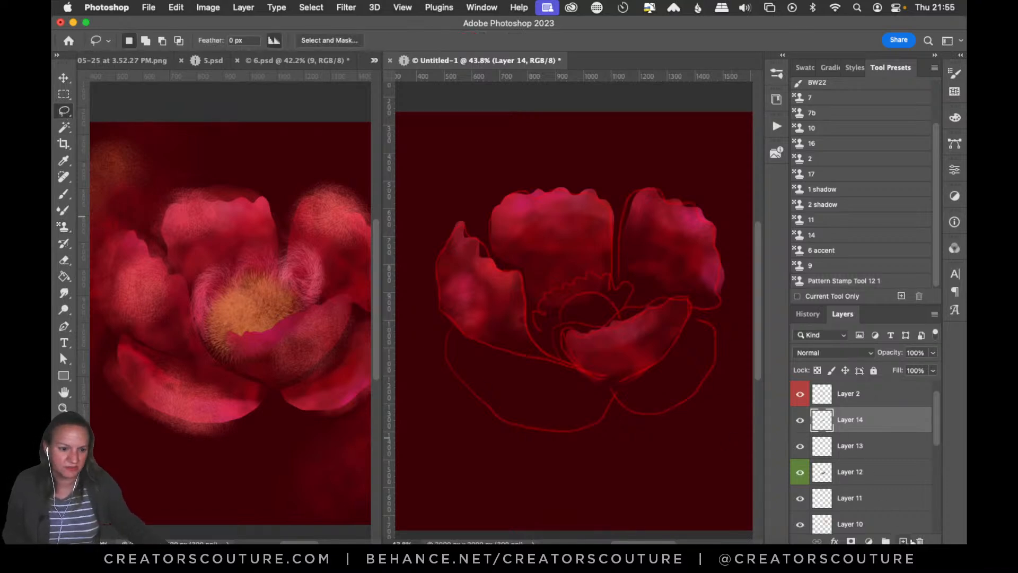
pyautogui.click(904, 541)
pyautogui.moveTo(609, 394)
pyautogui.mouseDown()
pyautogui.moveTo(463, 344)
pyautogui.moveTo(448, 363)
pyautogui.moveTo(455, 386)
pyautogui.moveTo(527, 427)
pyautogui.moveTo(590, 423)
pyautogui.moveTo(610, 395)
pyautogui.mouseUp()
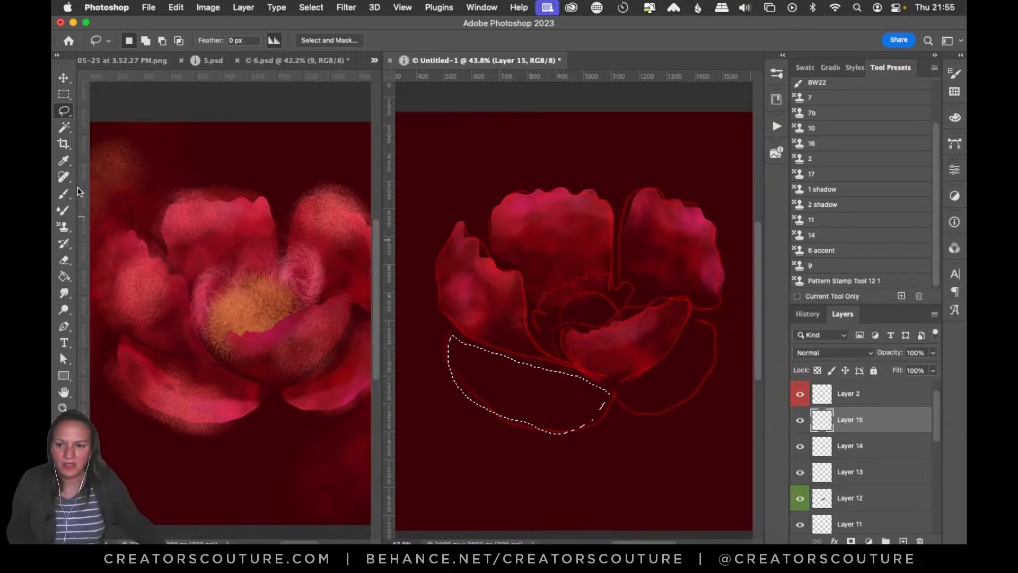
# Paint the lower left petal's dark red base with preset 11 and pinkish highlights on new Layer 16 with Pattern Stamp Tool 12 1.
pyautogui.click(829, 219)
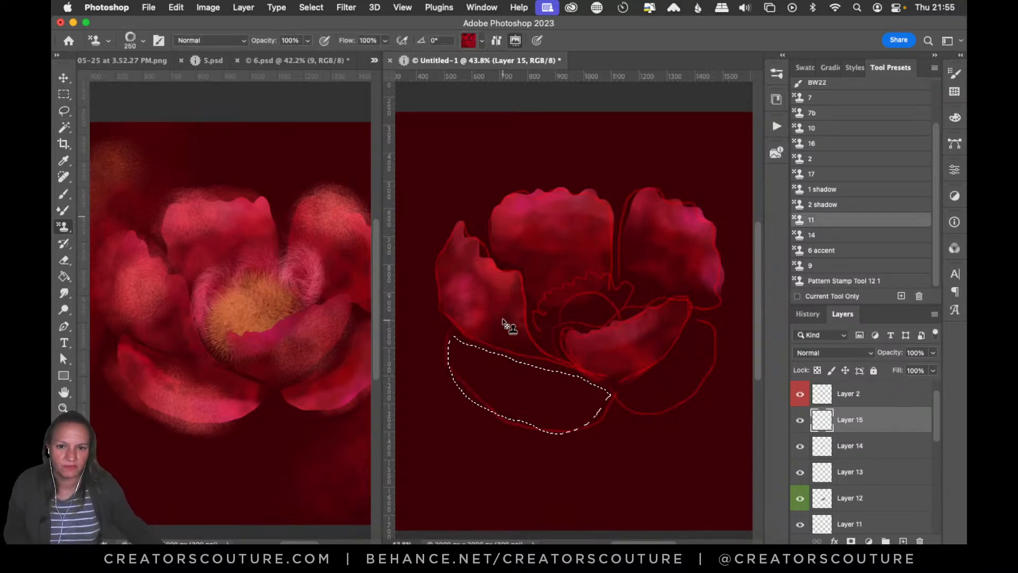
pyautogui.moveTo(476, 398)
pyautogui.mouseDown()
pyautogui.moveTo(572, 424)
pyautogui.moveTo(558, 405)
pyautogui.moveTo(514, 404)
pyautogui.moveTo(459, 374)
pyautogui.moveTo(467, 369)
pyautogui.moveTo(581, 438)
pyautogui.moveTo(512, 419)
pyautogui.mouseUp()
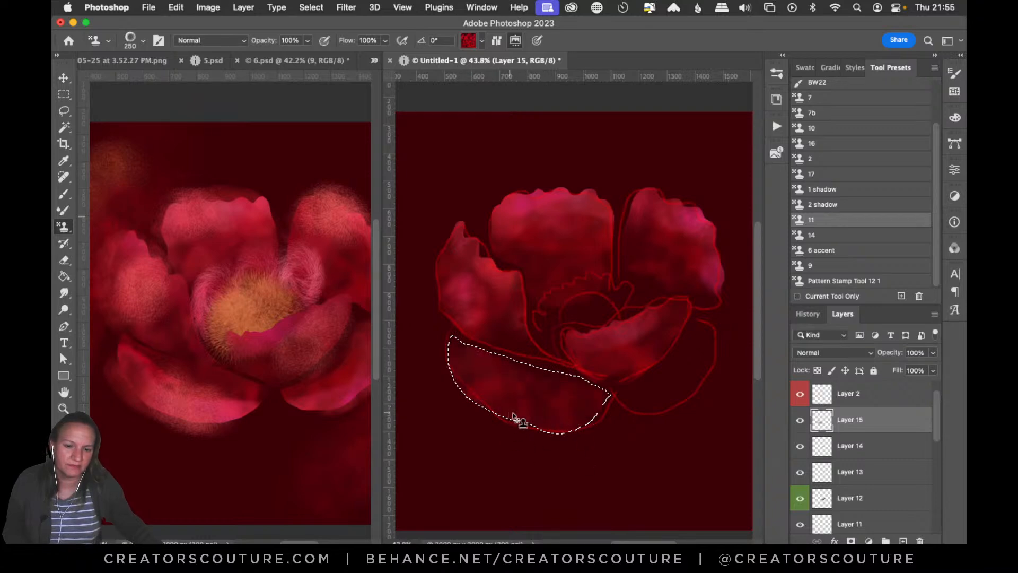
pyautogui.press('super+alt+shift+n')
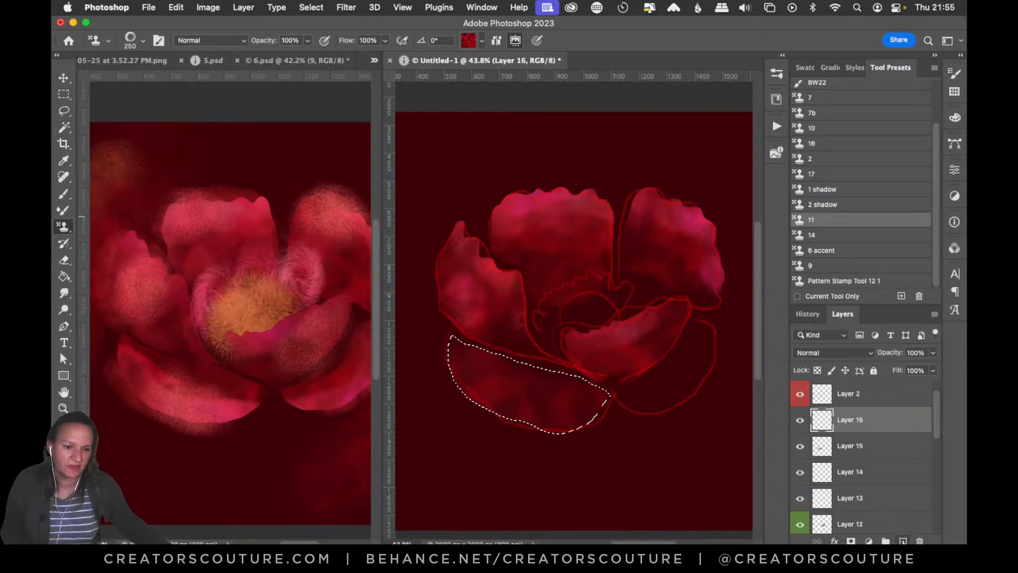
pyautogui.click(834, 286)
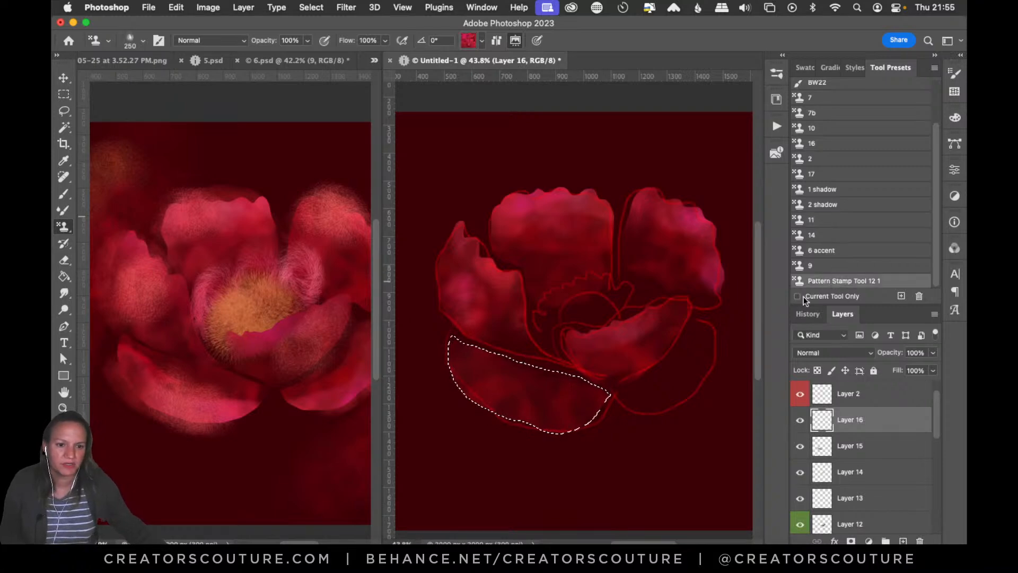
pyautogui.moveTo(484, 405)
pyautogui.mouseDown()
pyautogui.moveTo(457, 370)
pyautogui.moveTo(482, 402)
pyautogui.moveTo(586, 447)
pyautogui.mouseUp()
pyautogui.press('super+d')
# Add Layer 17 and trace the lower right petal's outline with the Lasso tool, restarting until the whole shape is selected.
pyautogui.click(904, 540)
pyautogui.press('l')
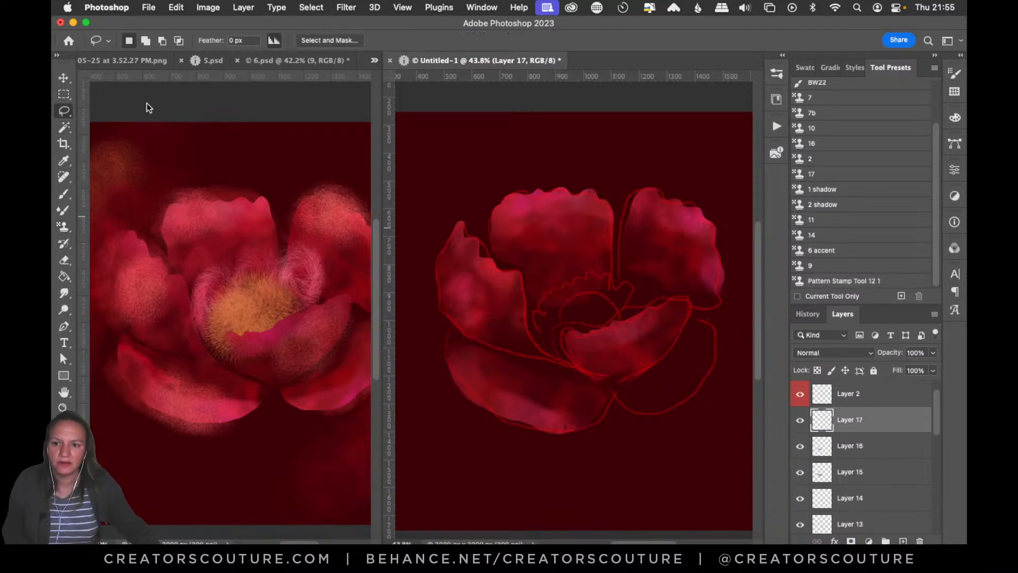
pyautogui.moveTo(706, 320); pyautogui.dragTo(645, 388)
pyautogui.press('super+z')
pyautogui.moveTo(696, 319)
pyautogui.mouseDown()
pyautogui.moveTo(664, 369)
pyautogui.moveTo(617, 390)
pyautogui.moveTo(637, 410)
pyautogui.moveTo(689, 409)
pyautogui.moveTo(711, 380)
pyautogui.moveTo(719, 352)
pyautogui.moveTo(697, 320)
pyautogui.mouseUp()
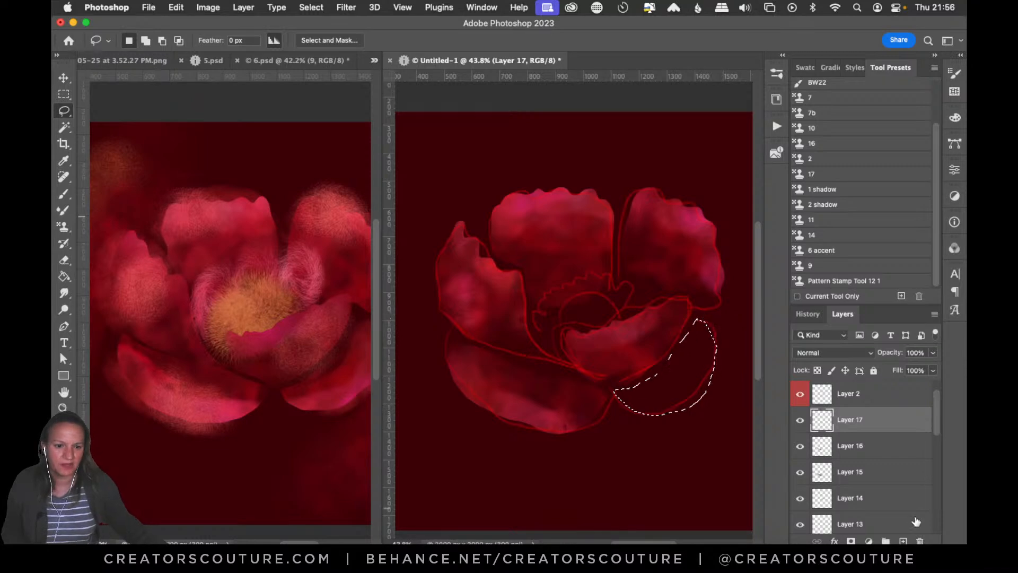
# Paint a dark red base inside the lower right petal selection on Layer 17 with Pattern Stamp preset 11, redoing unsatisfactory strokes.
pyautogui.moveTo(63, 227); pyautogui.dragTo(110, 225)
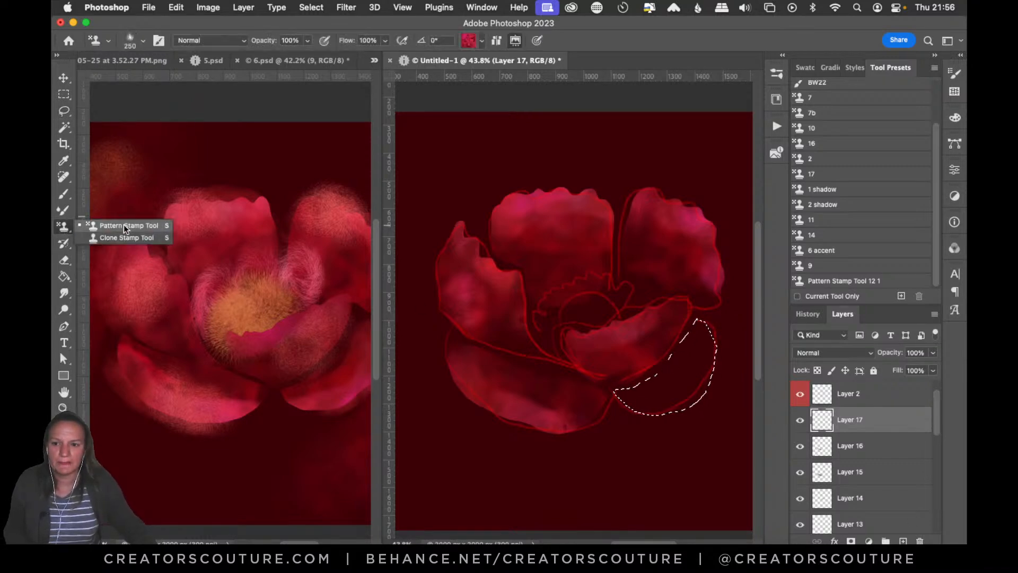
pyautogui.click(123, 225)
pyautogui.click(836, 225)
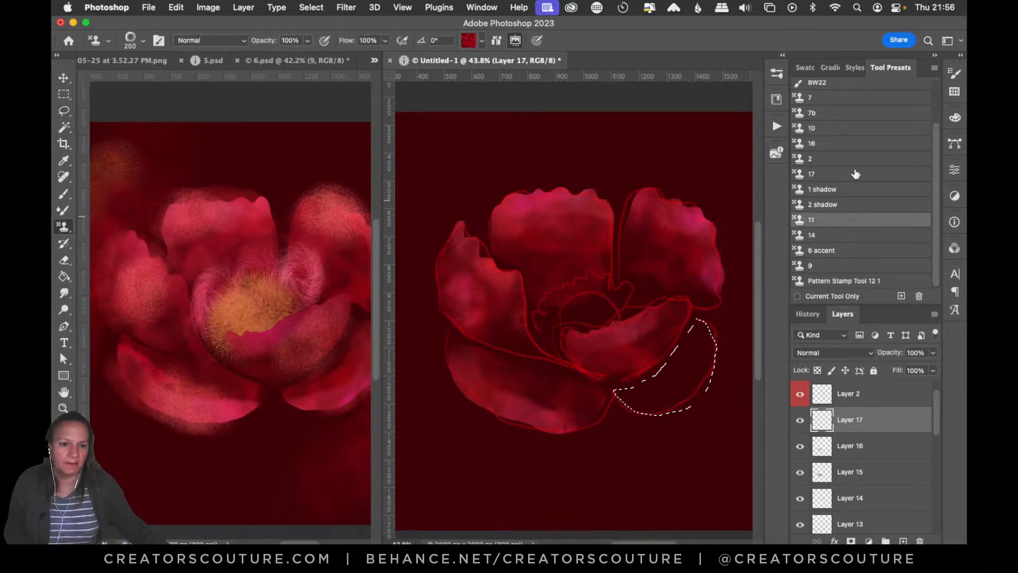
pyautogui.moveTo(698, 359); pyautogui.dragTo(698, 402)
pyautogui.press('super+z')
pyautogui.moveTo(717, 359)
pyautogui.mouseDown()
pyautogui.moveTo(670, 408)
pyautogui.moveTo(648, 423)
pyautogui.mouseUp()
pyautogui.press('super+z')
pyautogui.press('super+z')
pyautogui.press('super+z')
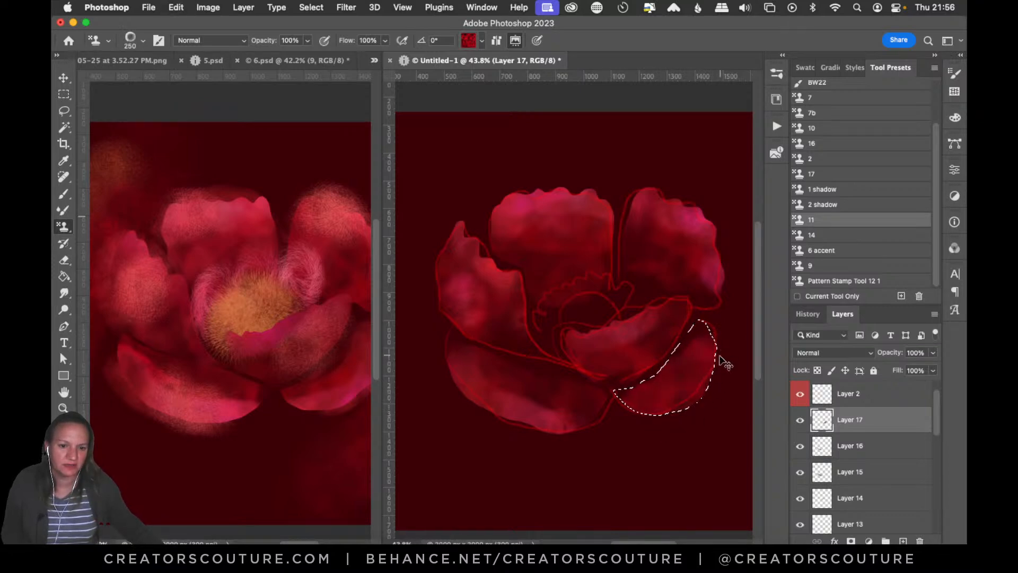
pyautogui.moveTo(706, 356); pyautogui.dragTo(629, 419)
pyautogui.moveTo(684, 377)
pyautogui.mouseDown()
pyautogui.moveTo(673, 403)
pyautogui.moveTo(687, 397)
pyautogui.mouseUp()
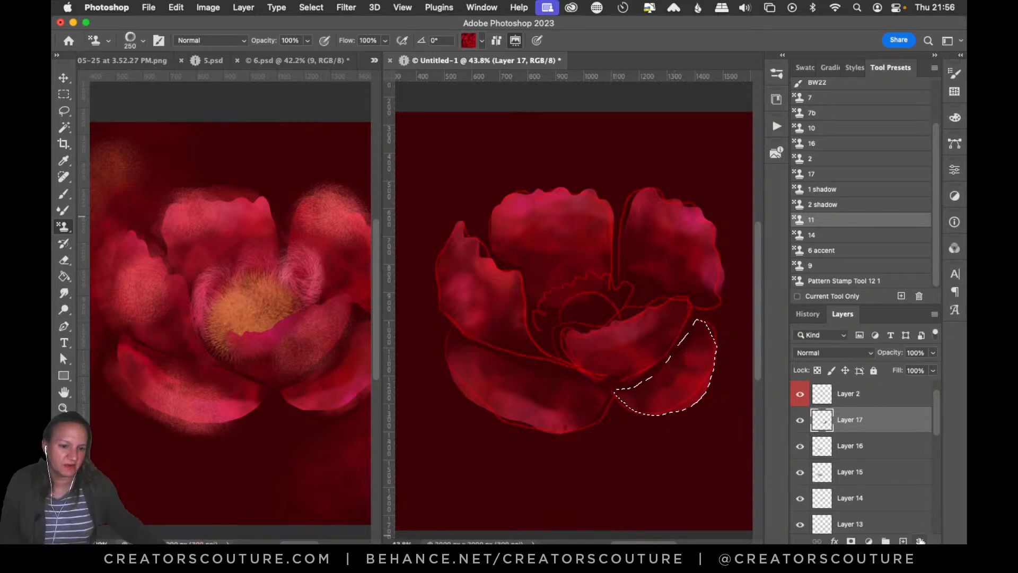
# Add Layer 18 and paint pinkish highlights along the lower right petal's outer edge with preset Pattern Stamp Tool 12 1.
pyautogui.click(903, 540)
pyautogui.click(870, 282)
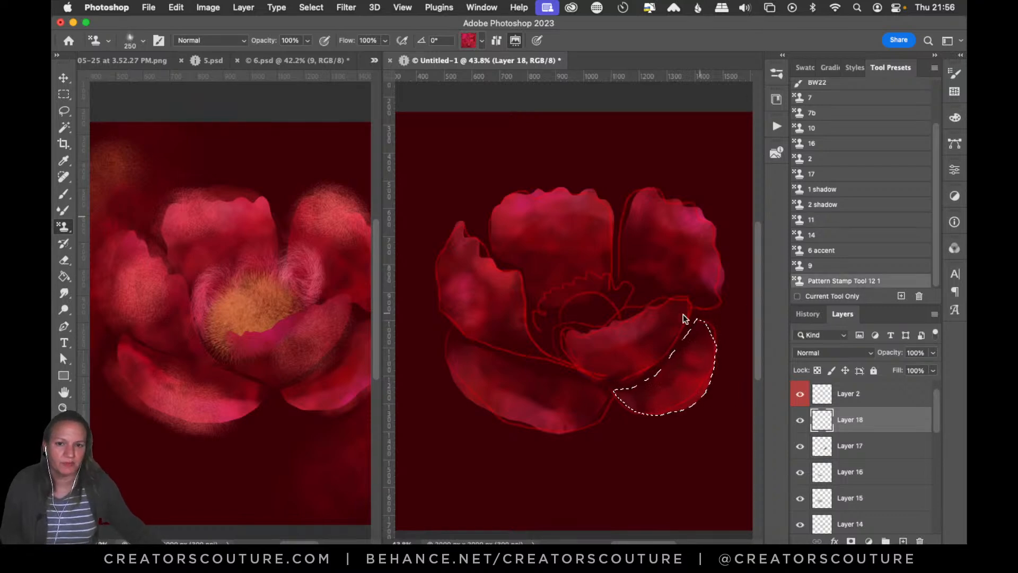
pyautogui.click(479, 40)
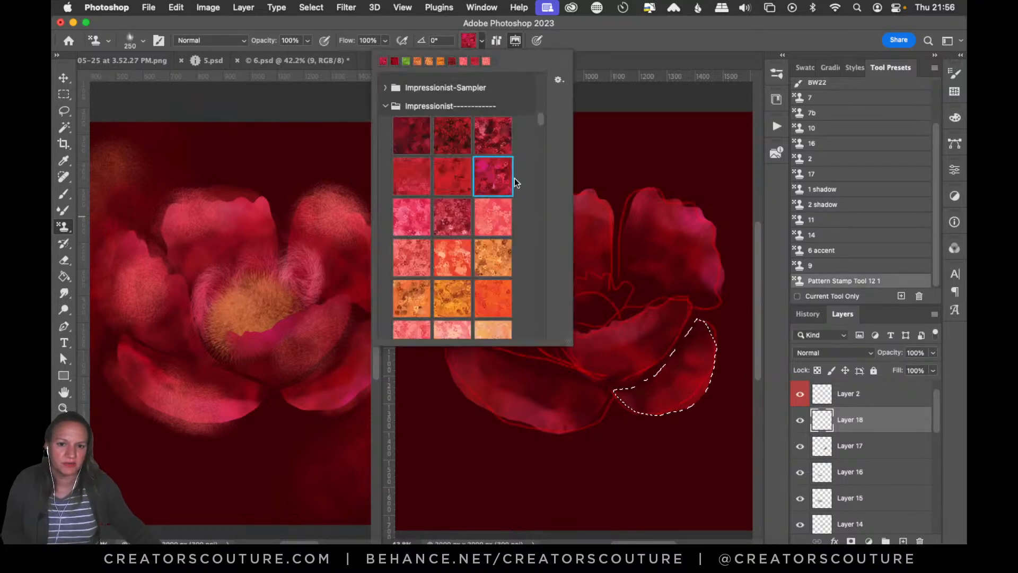
pyautogui.moveTo(723, 380); pyautogui.dragTo(702, 415)
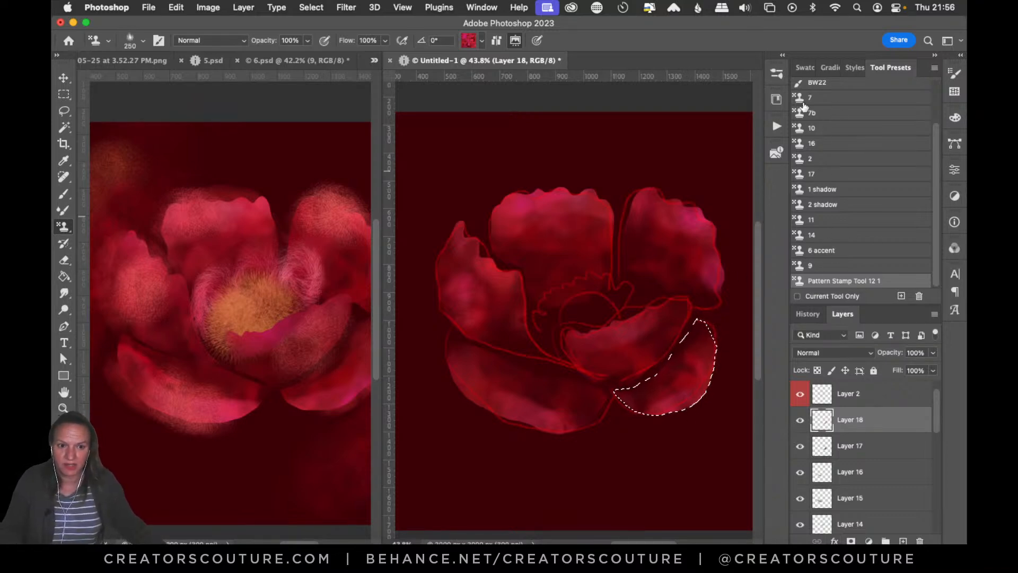
pyautogui.click(776, 73)
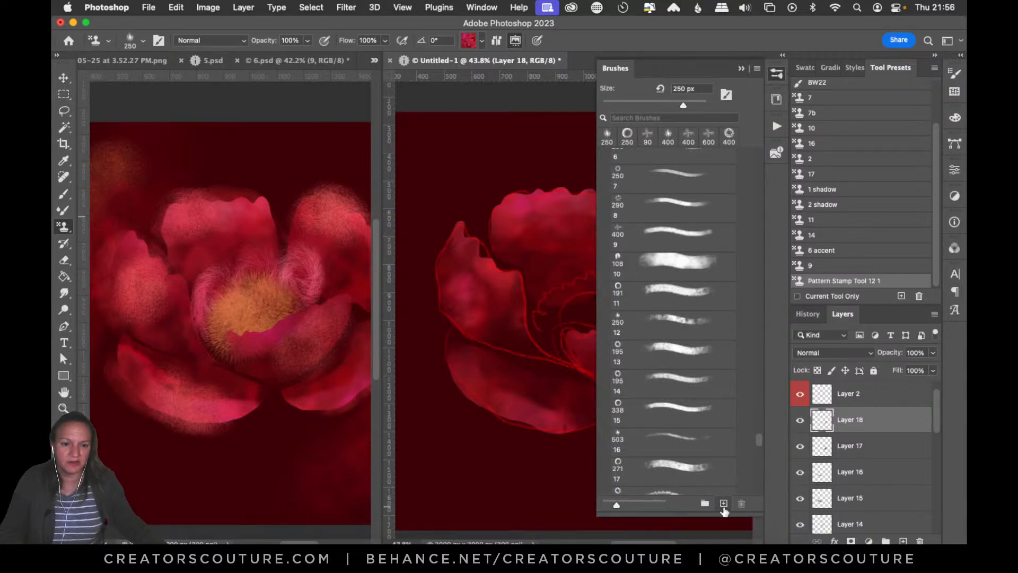
pyautogui.click(724, 503)
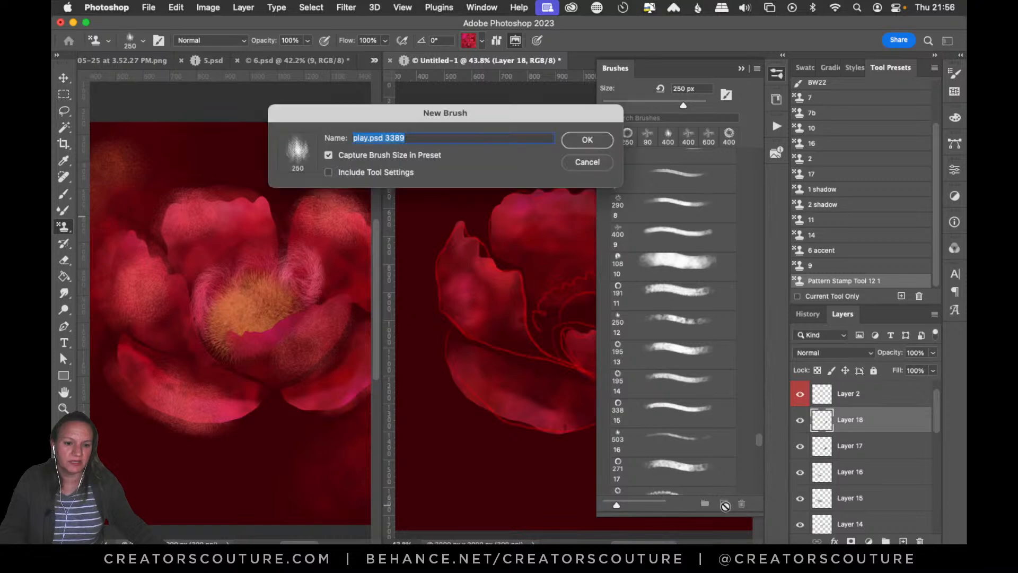
pyautogui.click(587, 162)
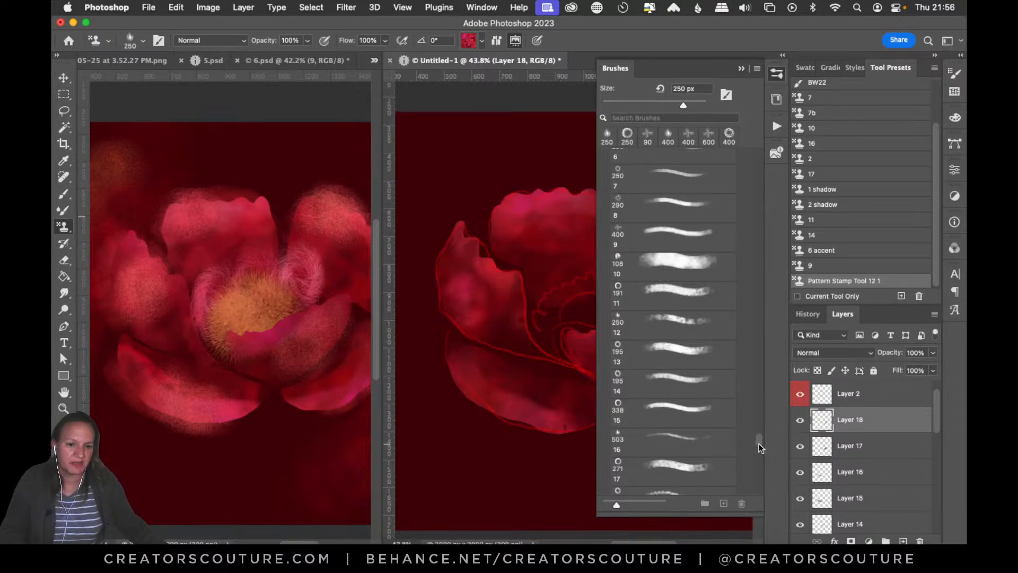
pyautogui.moveTo(760, 445); pyautogui.dragTo(758, 501)
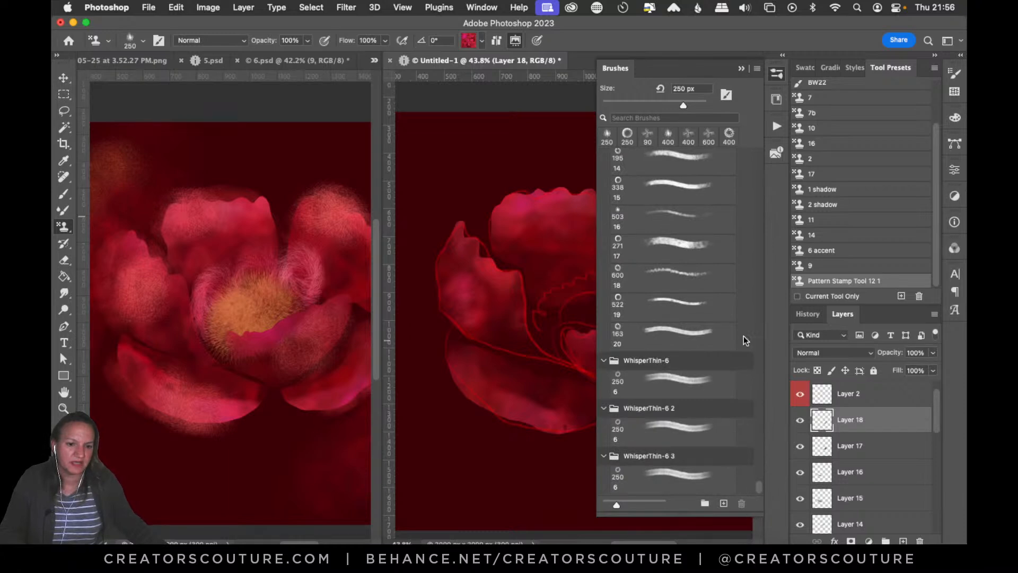
pyautogui.click(775, 77)
# Clear the petal selection and hide the red outline on Layer 2, comparing the flower with and without it.
pyautogui.press('super+d')
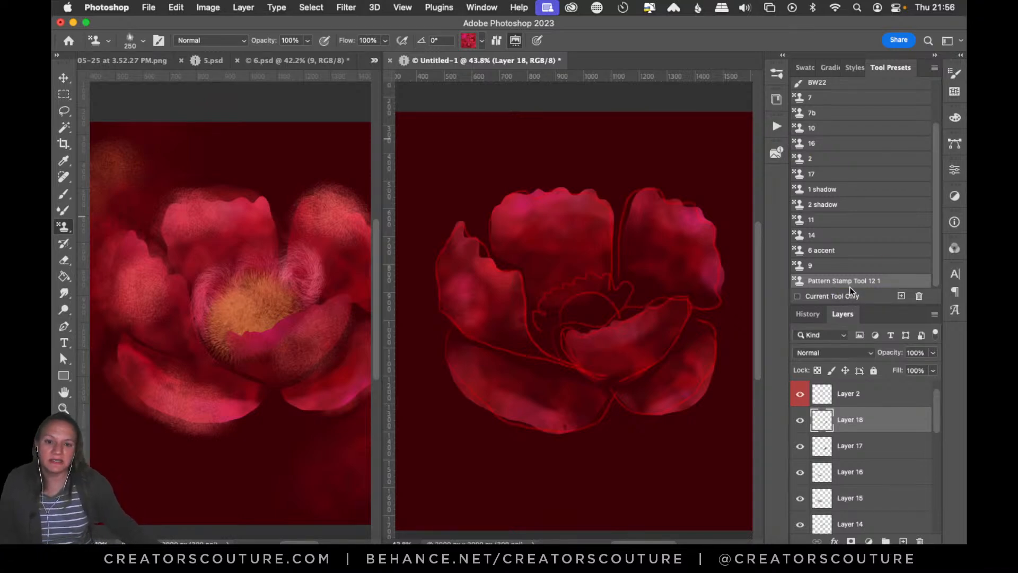
pyautogui.press('v')
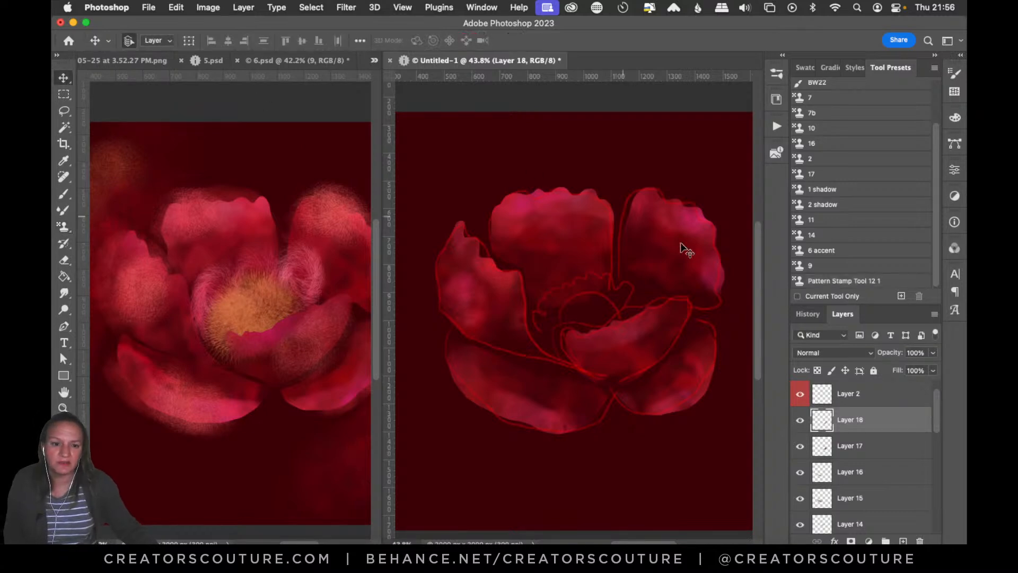
pyautogui.click(800, 399)
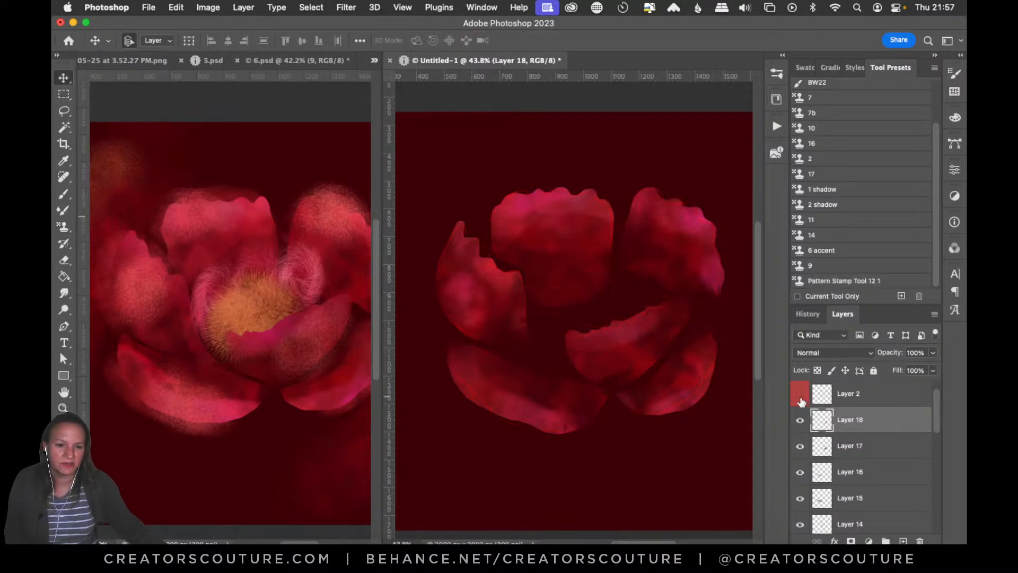
pyautogui.click(800, 402)
pyautogui.click(800, 402)
pyautogui.click(799, 402)
pyautogui.click(801, 402)
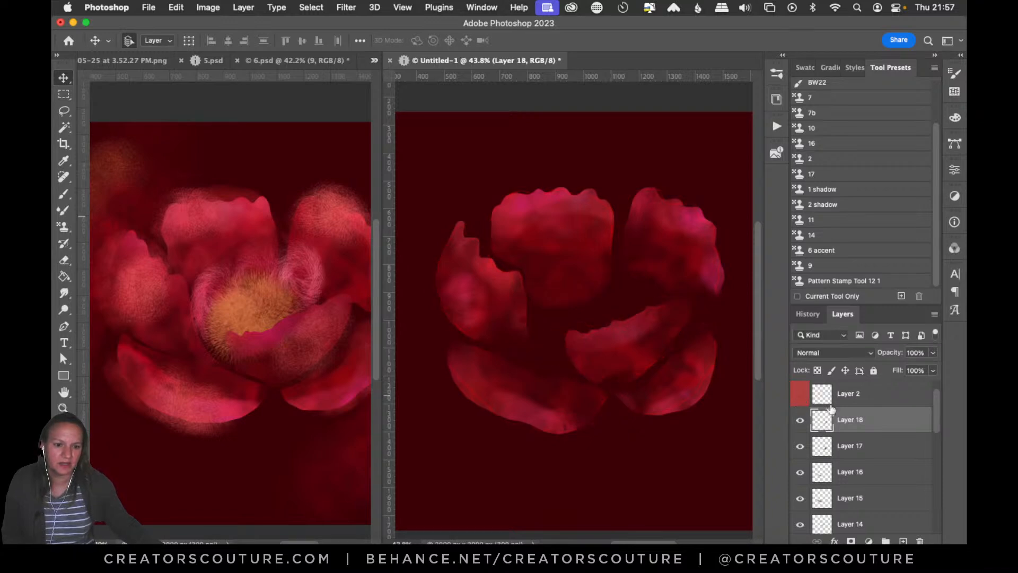
# Lock the Color Fill 1 background layer and group the upper center petal's Layers 4 and 5.
pyautogui.click(657, 166)
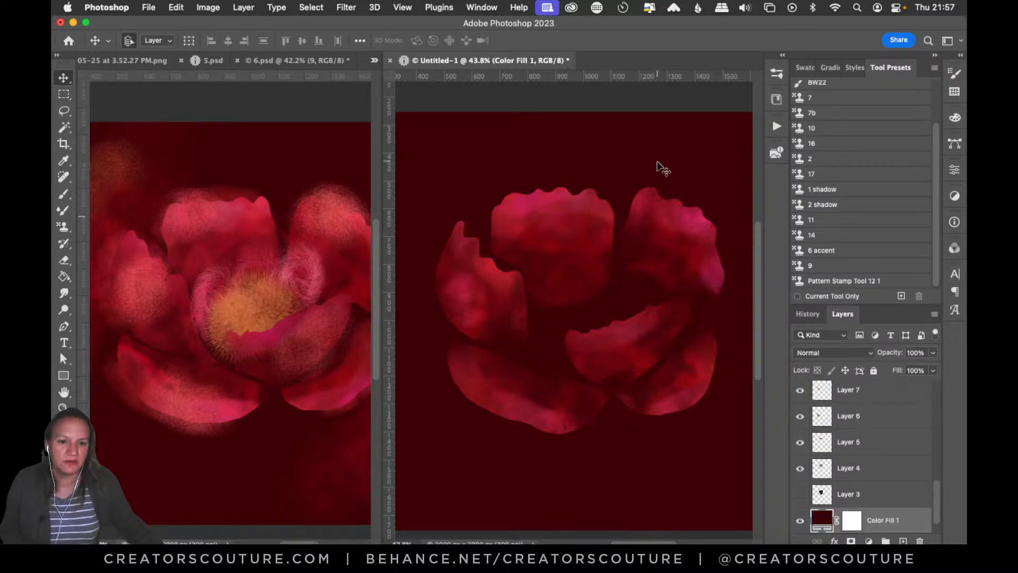
pyautogui.press('super+slash')
pyautogui.moveTo(541, 141); pyautogui.dragTo(577, 234)
pyautogui.press('super+z')
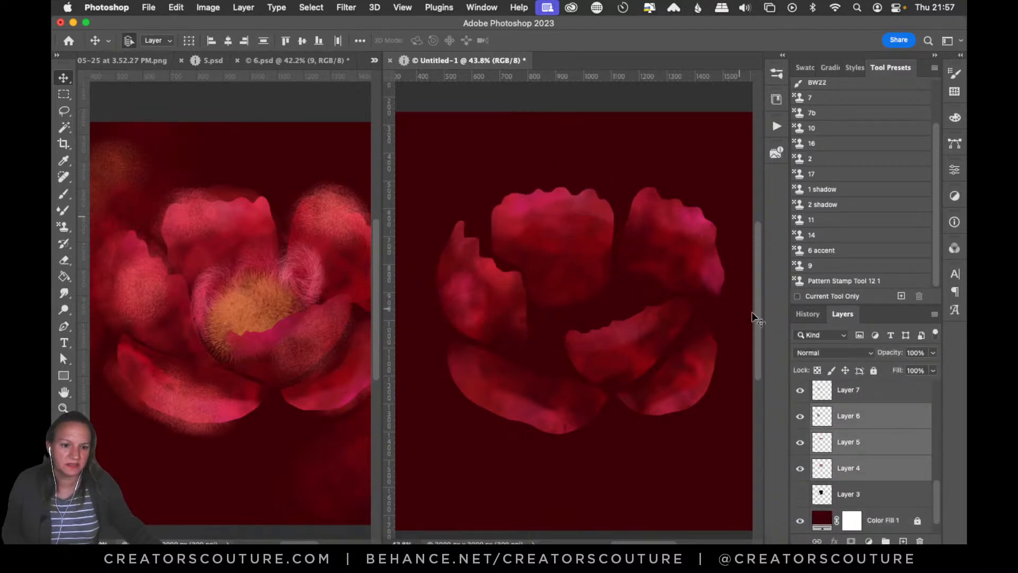
pyautogui.moveTo(555, 154); pyautogui.dragTo(568, 214)
pyautogui.press('super+z')
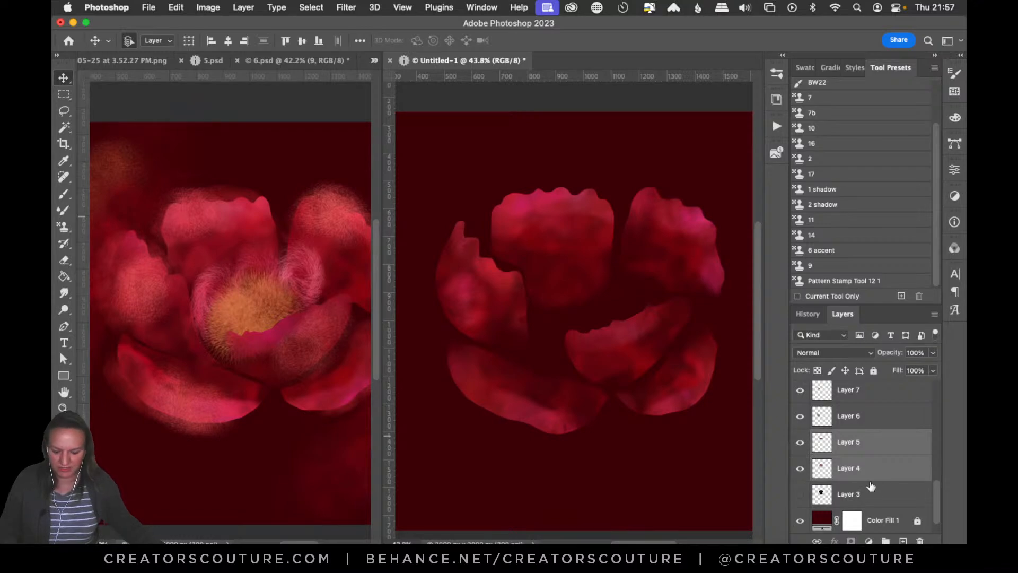
pyautogui.press('super+g')
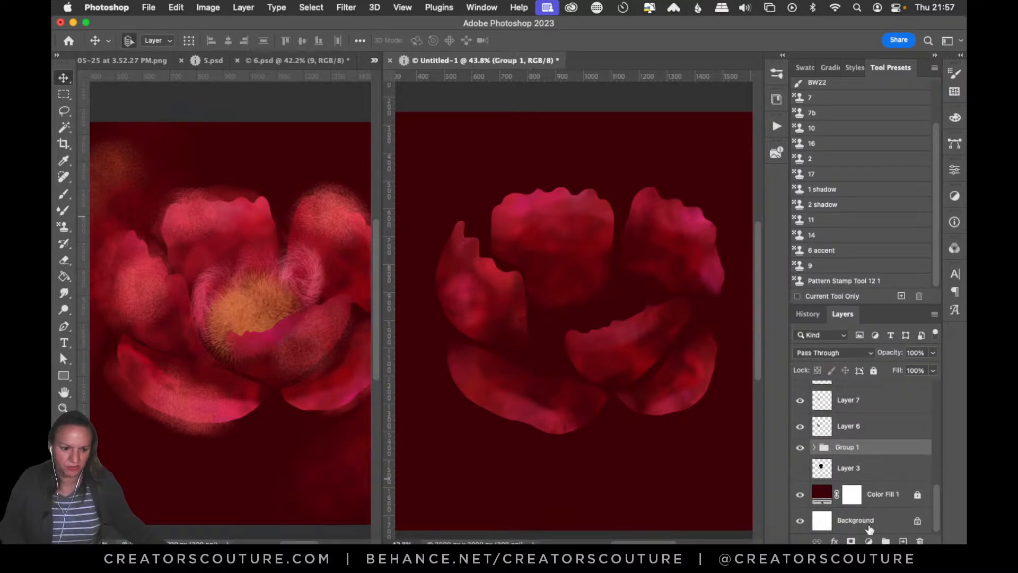
# Add a layer mask to the upper center petal group and choose the Gradient tool.
pyautogui.click(852, 541)
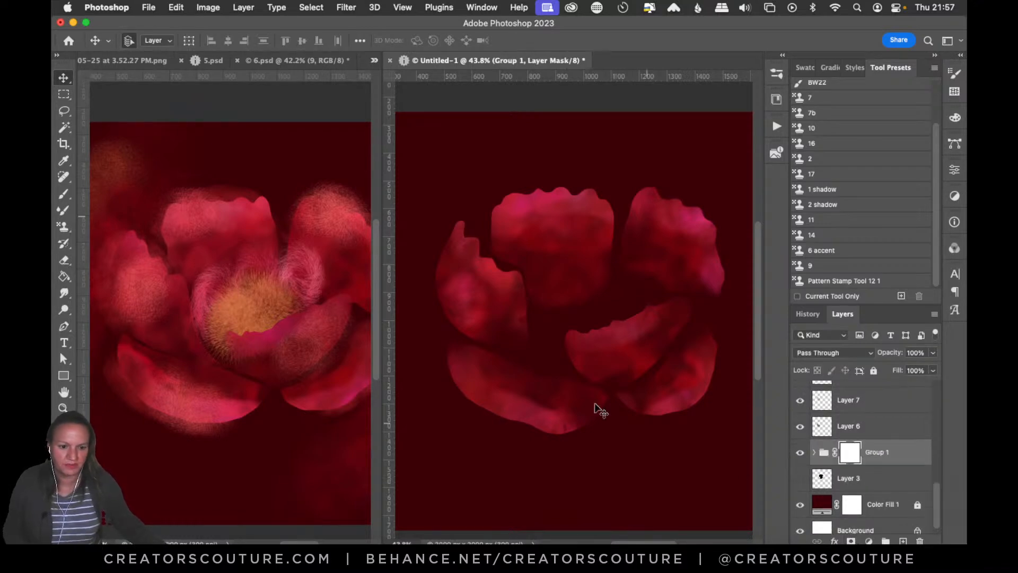
pyautogui.click(65, 227)
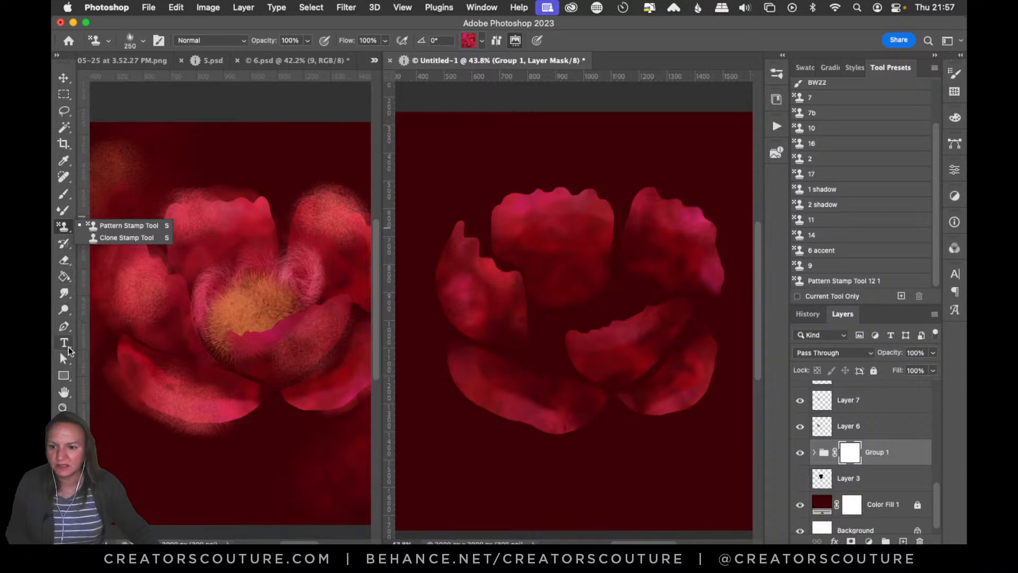
pyautogui.click(64, 375)
pyautogui.click(122, 374)
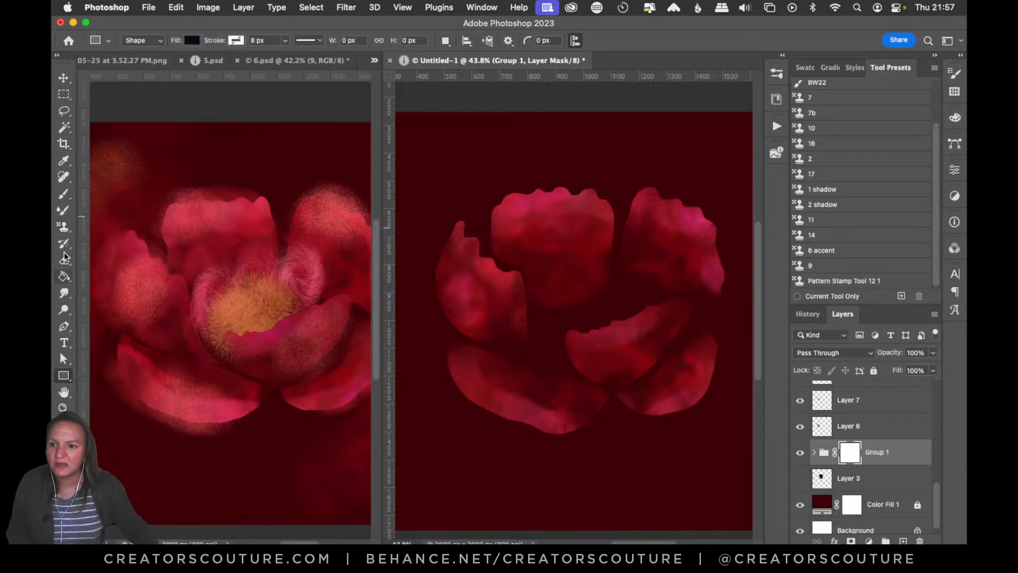
pyautogui.click(71, 278)
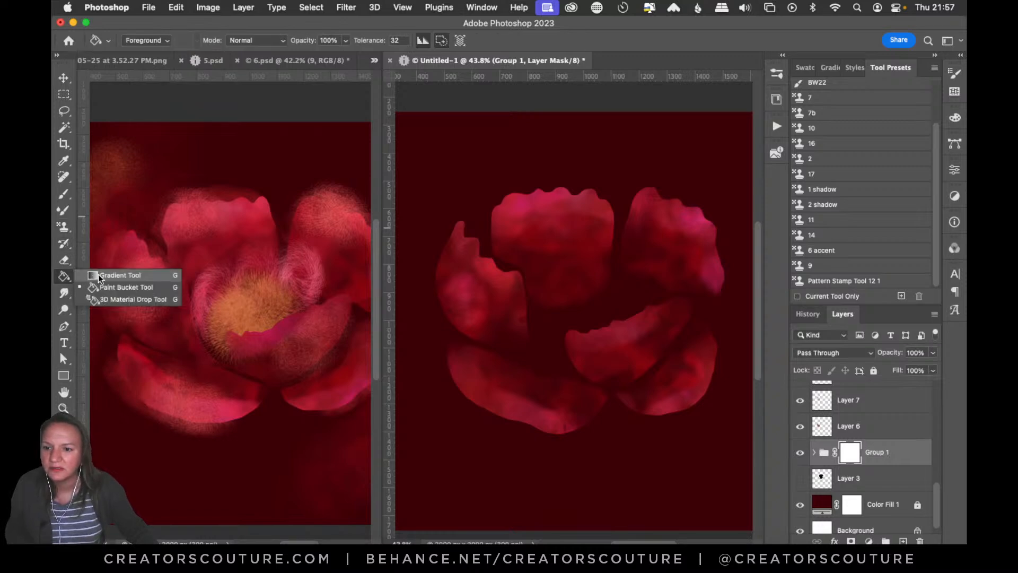
pyautogui.click(97, 275)
# Fade the upper center petal's base by drawing a radial Foreground to Transparent gradient on the Group 1 mask, from the flower's center upward.
pyautogui.click(64, 276)
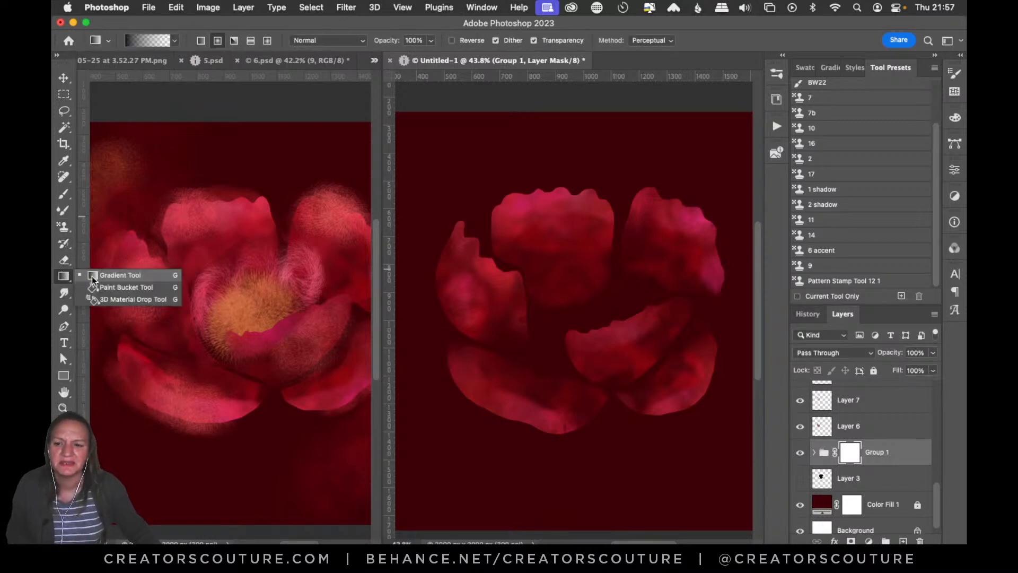
pyautogui.click(98, 275)
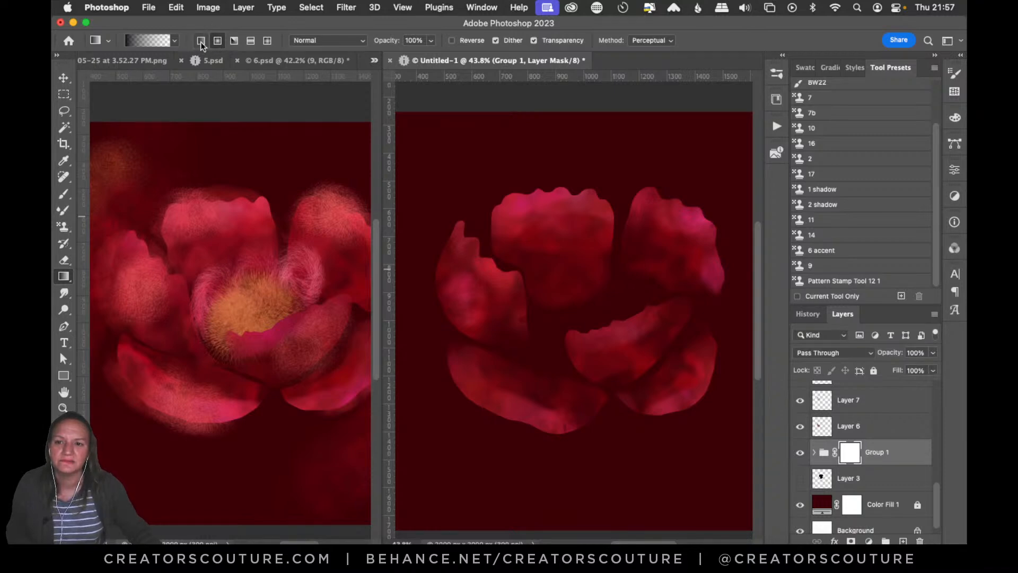
pyautogui.click(146, 43)
pyautogui.click(646, 169)
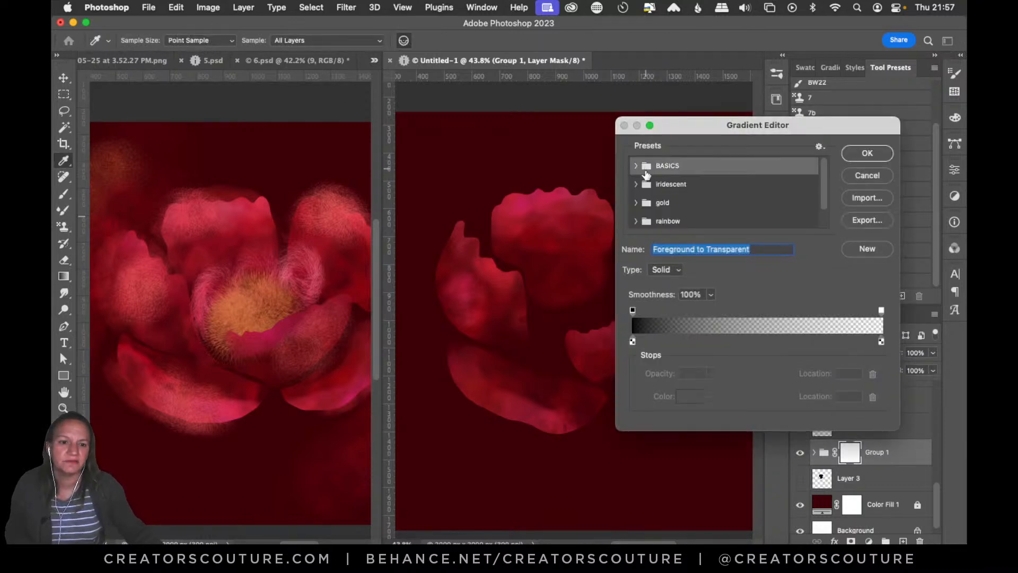
pyautogui.click(637, 163)
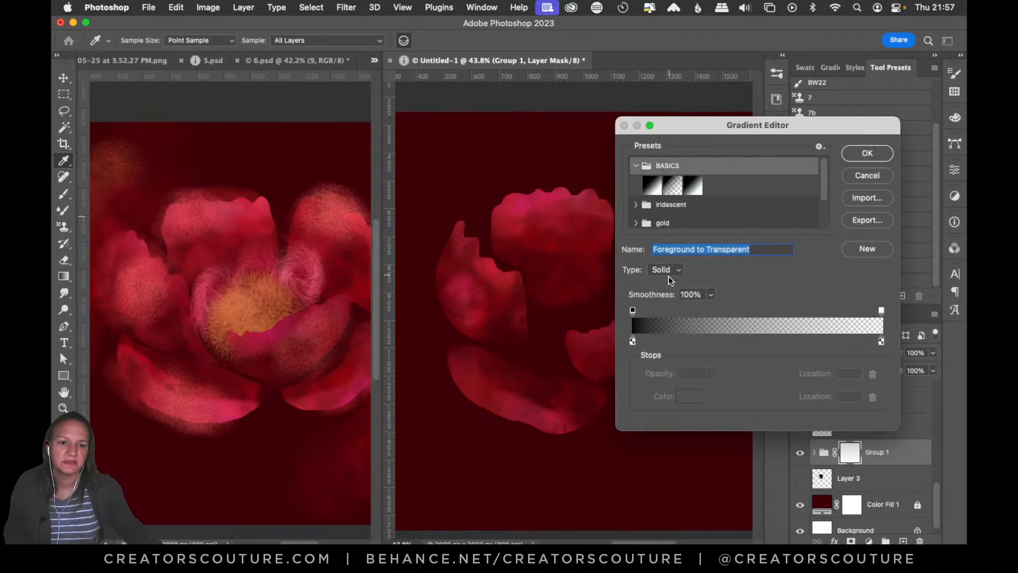
pyautogui.click(866, 153)
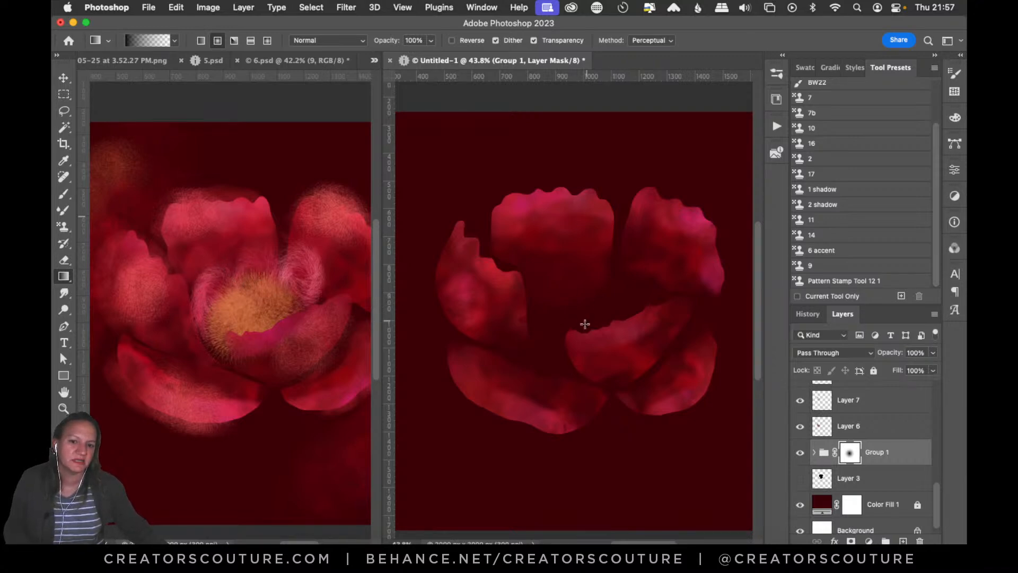
pyautogui.moveTo(603, 335); pyautogui.dragTo(597, 208)
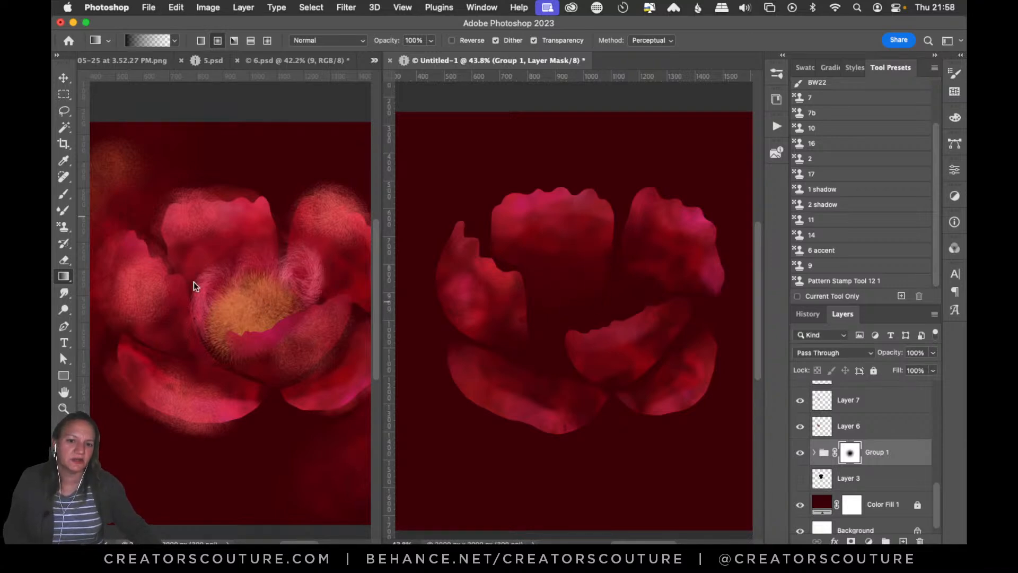
# Select the upper right petal's layers, including Layers 8 and 10, and group them.
pyautogui.click(63, 78)
pyautogui.moveTo(659, 166); pyautogui.dragTo(682, 221)
pyautogui.press('super+z')
pyautogui.click(862, 445)
pyautogui.moveTo(861, 444); pyautogui.dragTo(872, 420)
pyautogui.moveTo(658, 141); pyautogui.dragTo(700, 246)
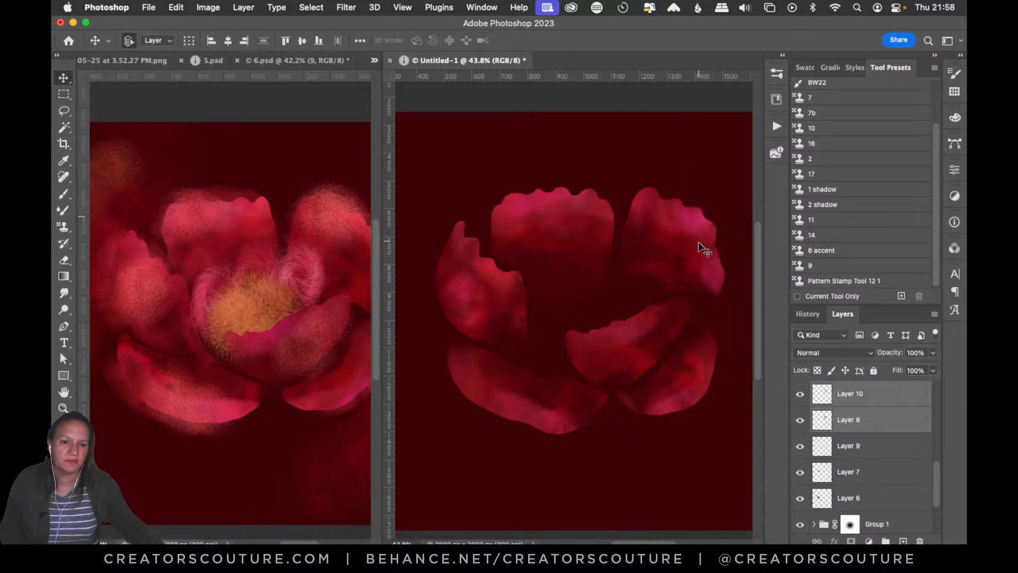
pyautogui.press('super+g')
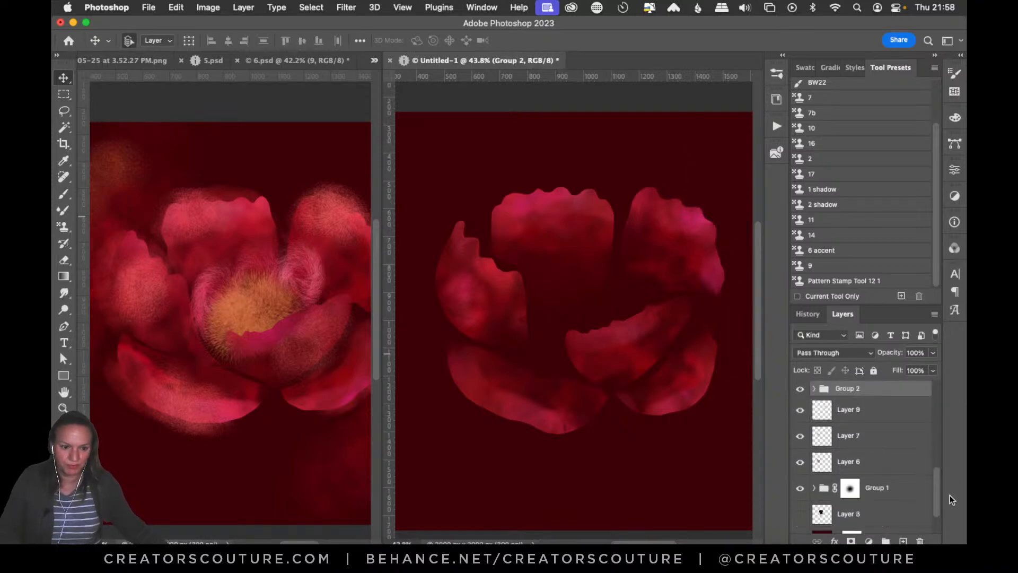
# Add a single layer mask to the upper right petal group and toggle the group's visibility to check its contents.
pyautogui.click(852, 540)
pyautogui.click(852, 541)
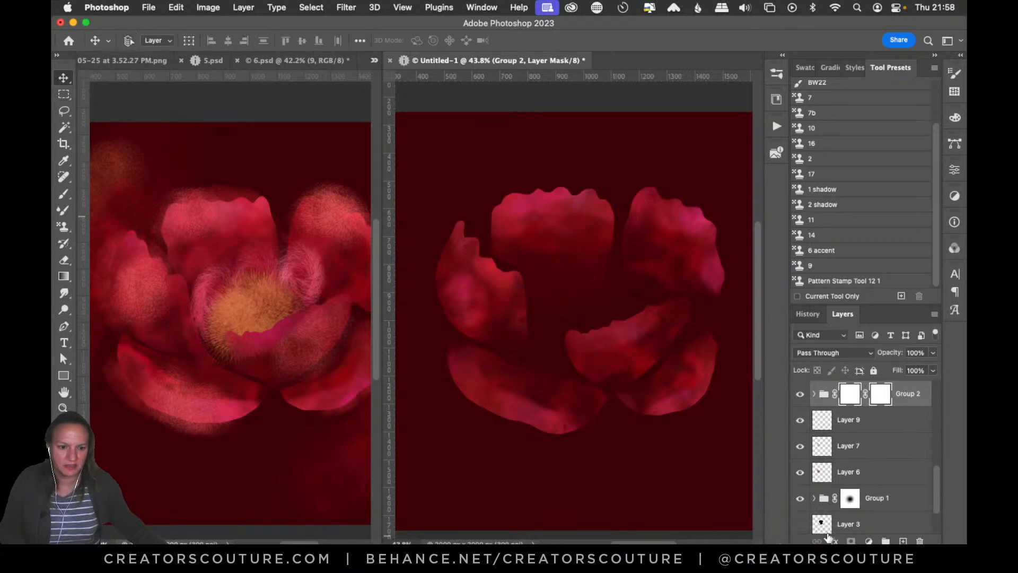
pyautogui.press('super+z')
pyautogui.click(805, 555)
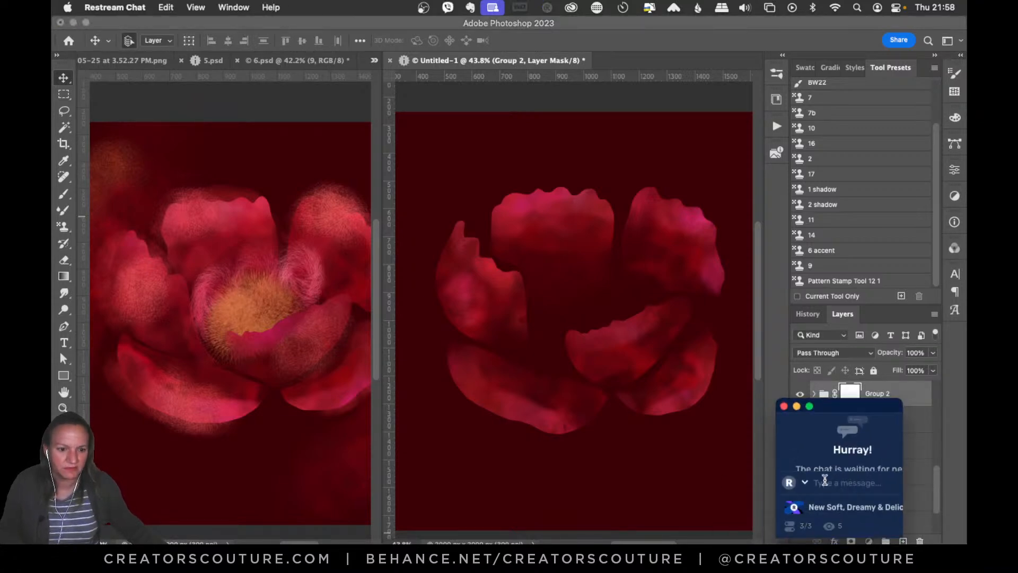
pyautogui.click(796, 406)
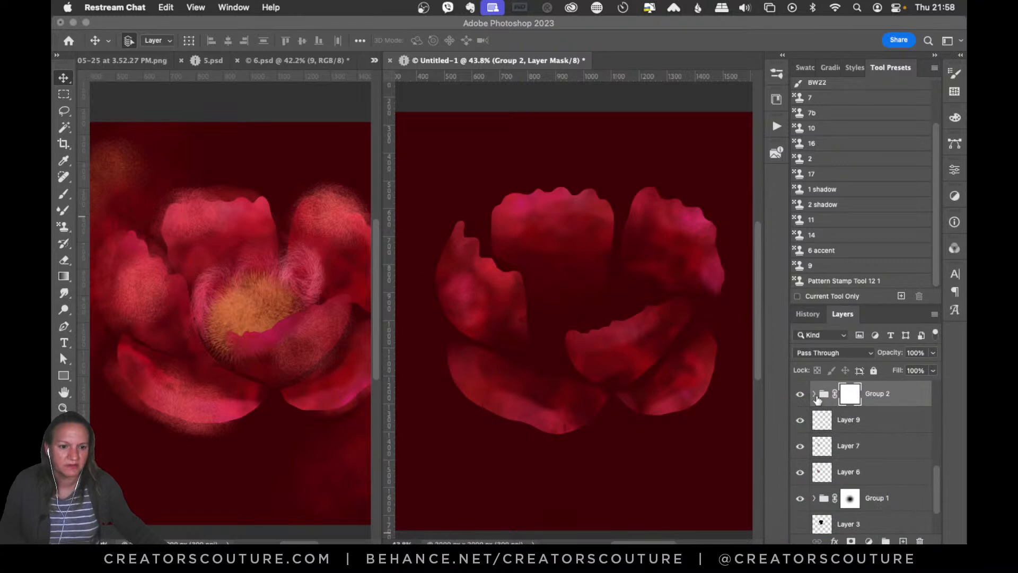
pyautogui.click(805, 398)
pyautogui.click(800, 395)
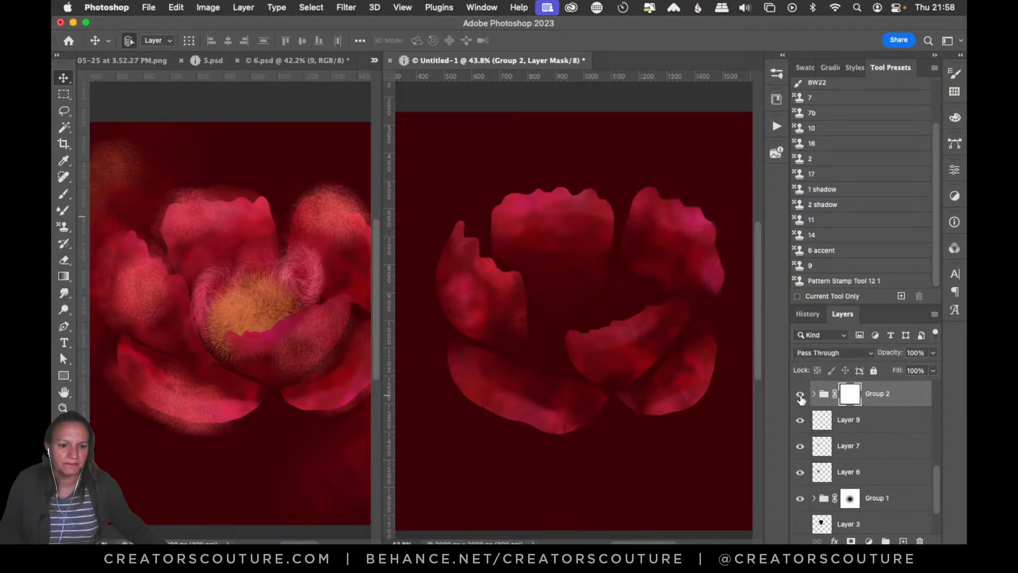
# Fade the upper right petal's base with a radial gradient on the Group 2 mask, drawn from the base upward.
pyautogui.click(64, 274)
pyautogui.click(104, 272)
pyautogui.moveTo(647, 295); pyautogui.dragTo(665, 215)
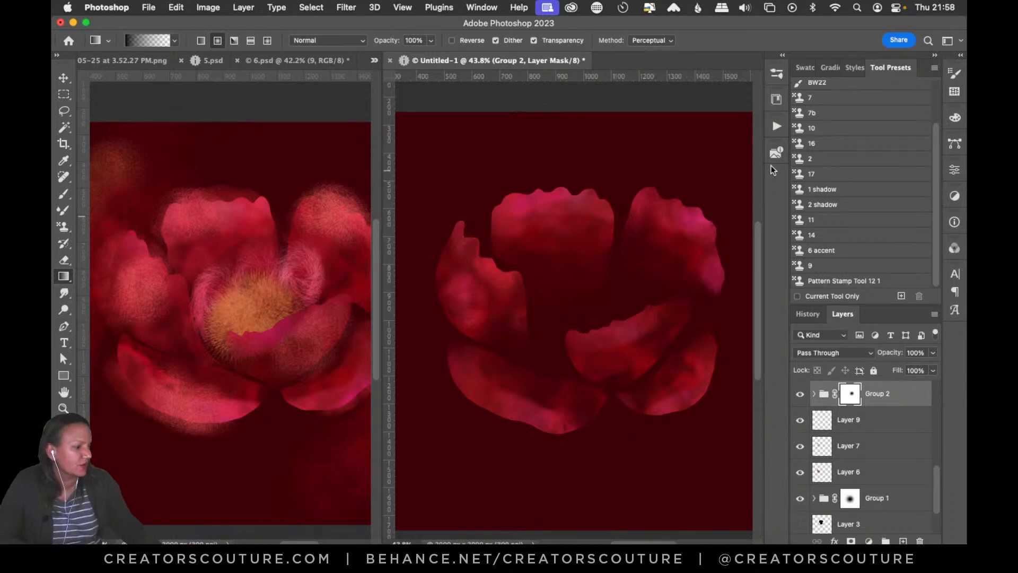
# Add a new layer and paint a Pattern Stamp test stroke on the background above the upper petals.
pyautogui.click(63, 226)
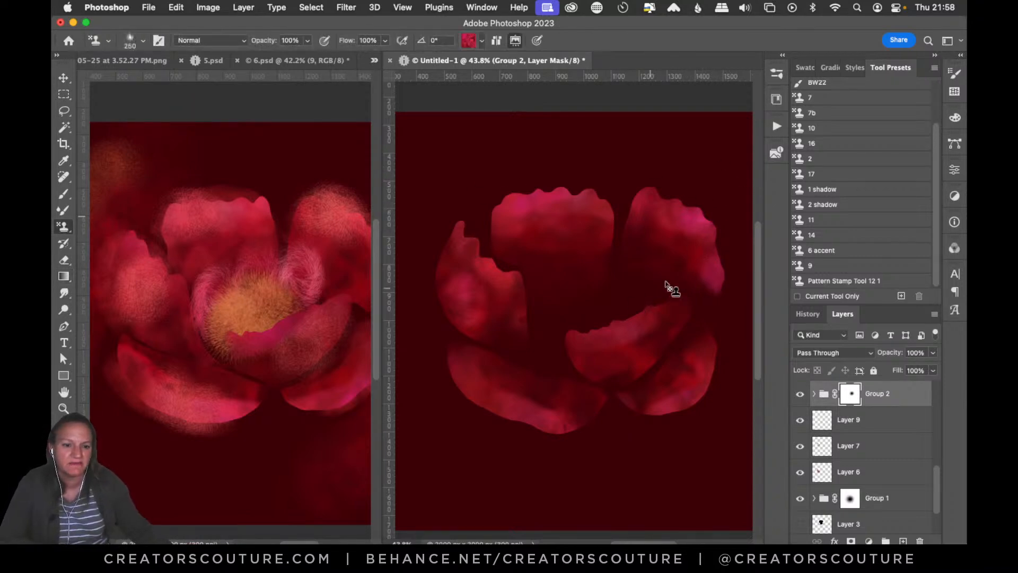
pyautogui.click(902, 541)
pyautogui.moveTo(637, 141); pyautogui.dragTo(697, 191)
pyautogui.hotkey('ctrl', 'z')
pyautogui.moveTo(479, 140)
pyautogui.mouseDown()
pyautogui.moveTo(514, 173)
pyautogui.moveTo(527, 162)
pyautogui.mouseUp()
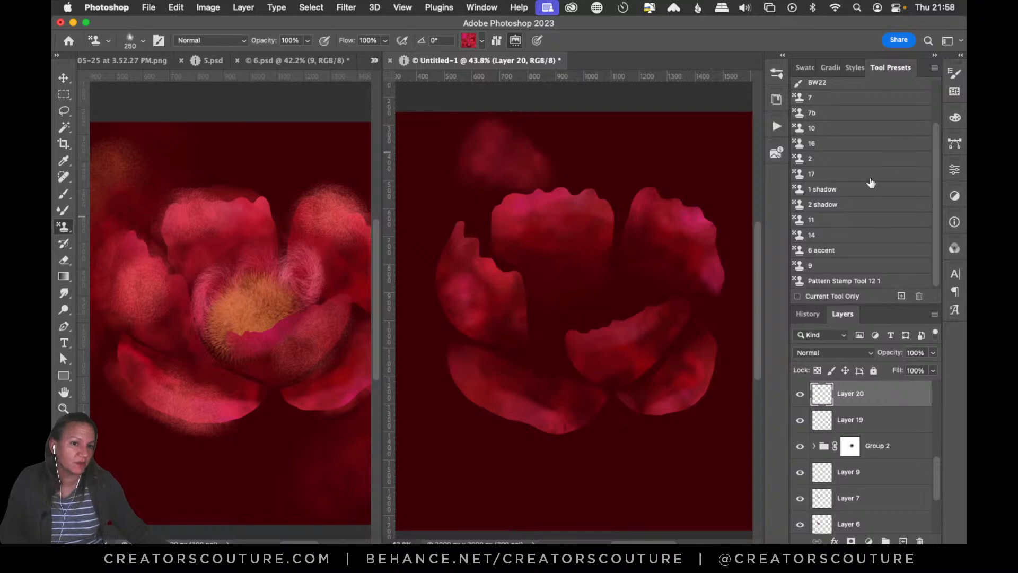
# Show the new tool preset dialog for the current Pattern Stamp brush without saving, and undo the test stroke.
pyautogui.click(902, 296)
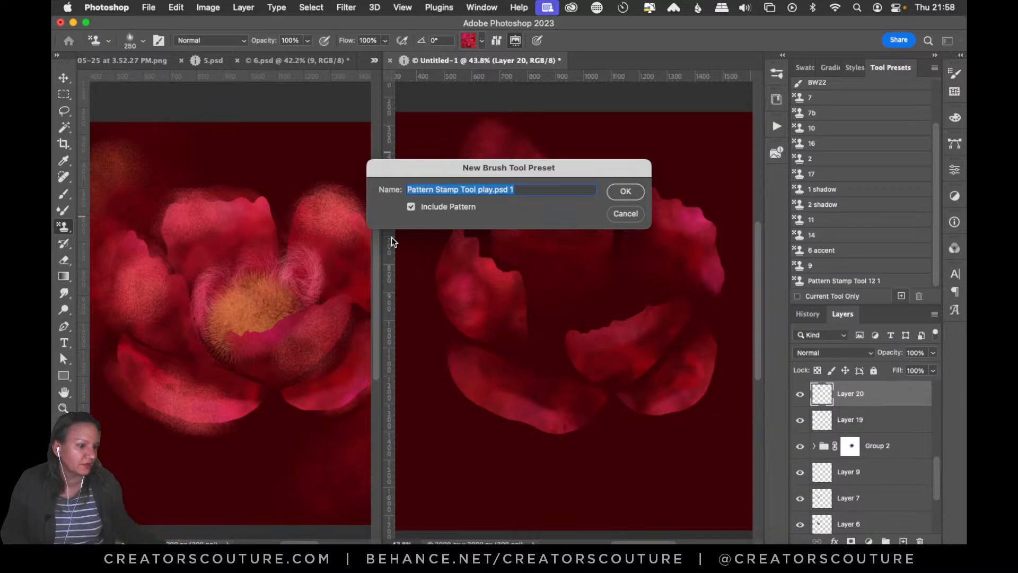
pyautogui.click(625, 215)
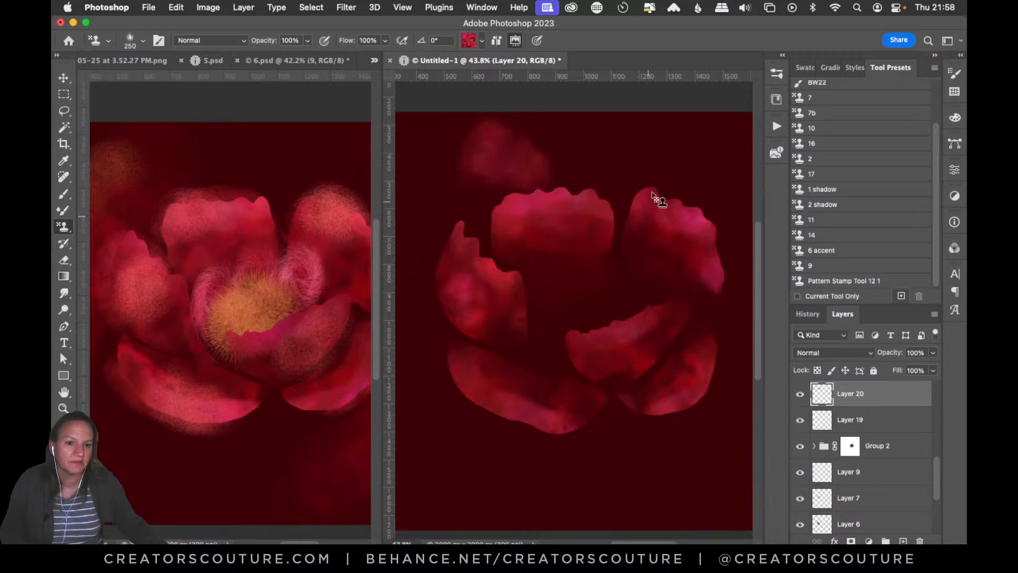
pyautogui.press('super+z')
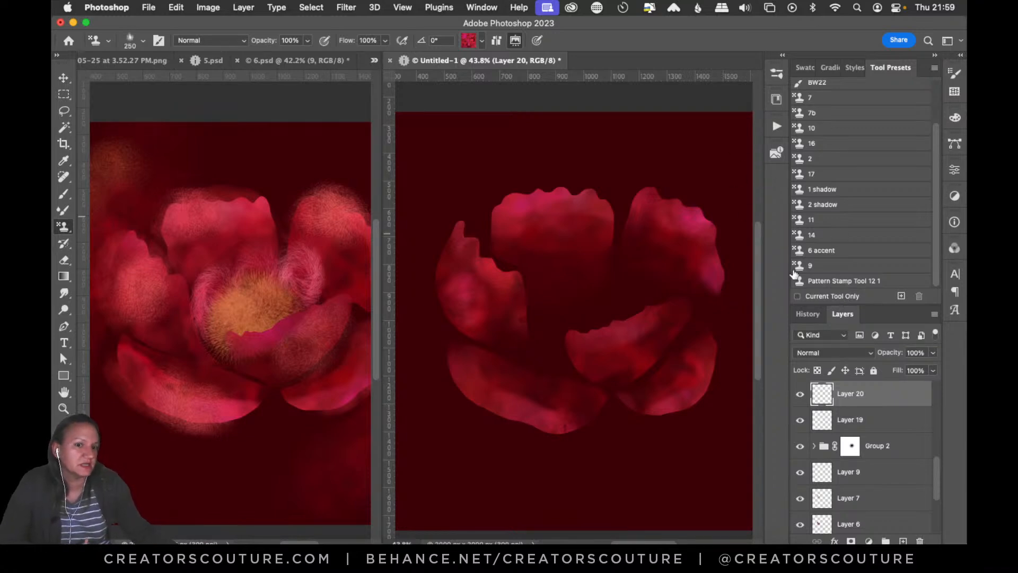
# Look through the saved brushes in the Brushes list, including the WhisperThin-6 groups.
pyautogui.click(777, 79)
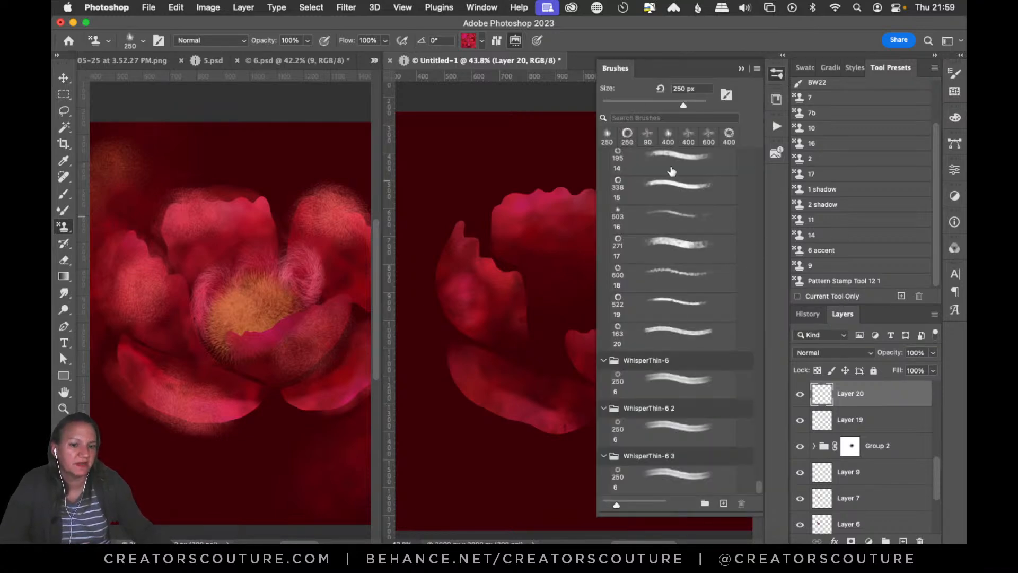
pyautogui.moveTo(757, 487); pyautogui.dragTo(766, 460)
pyautogui.click(782, 77)
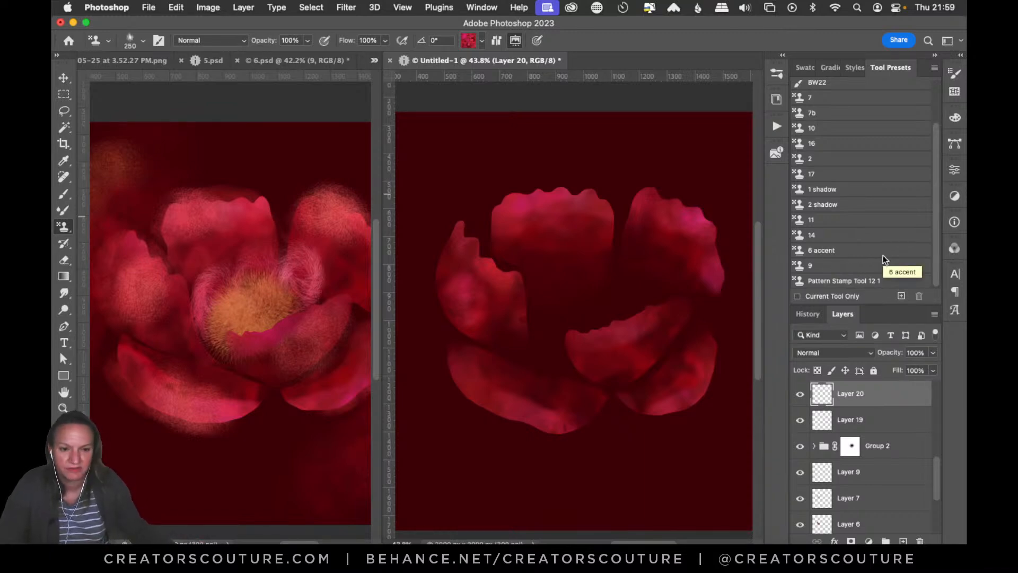
# Select the golden center's layer in 6.psd to check where it sits in the stack, and return to the Untitled-1 document.
pyautogui.click(64, 78)
pyautogui.click(254, 305)
pyautogui.moveTo(247, 308); pyautogui.dragTo(425, 416)
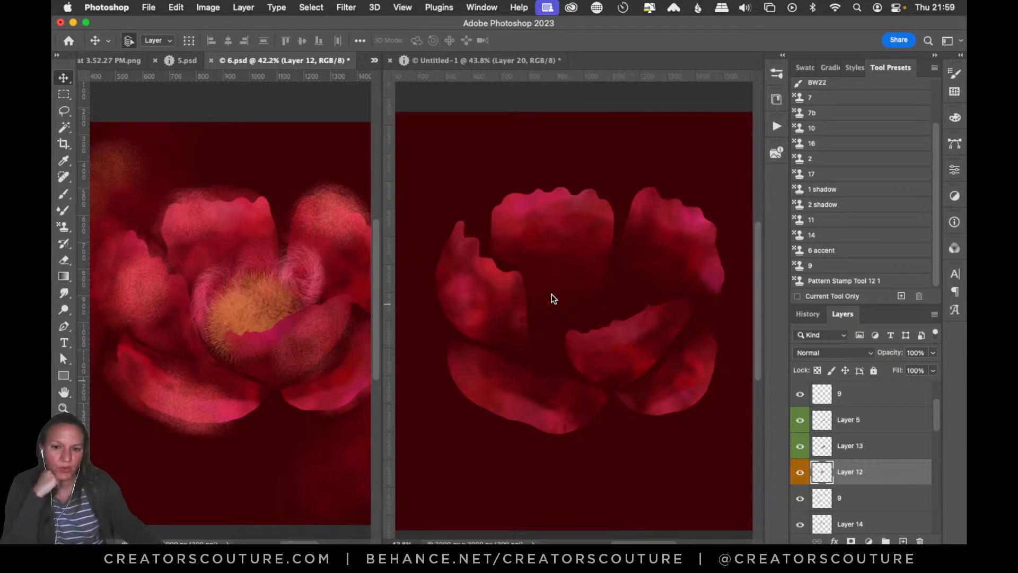
pyautogui.click(622, 248)
# Toggle the visibility of Layers 12 and 11 to identify which layer holds the inner petal in front of the flower's center.
pyautogui.click(801, 471)
pyautogui.click(800, 471)
pyautogui.click(800, 471)
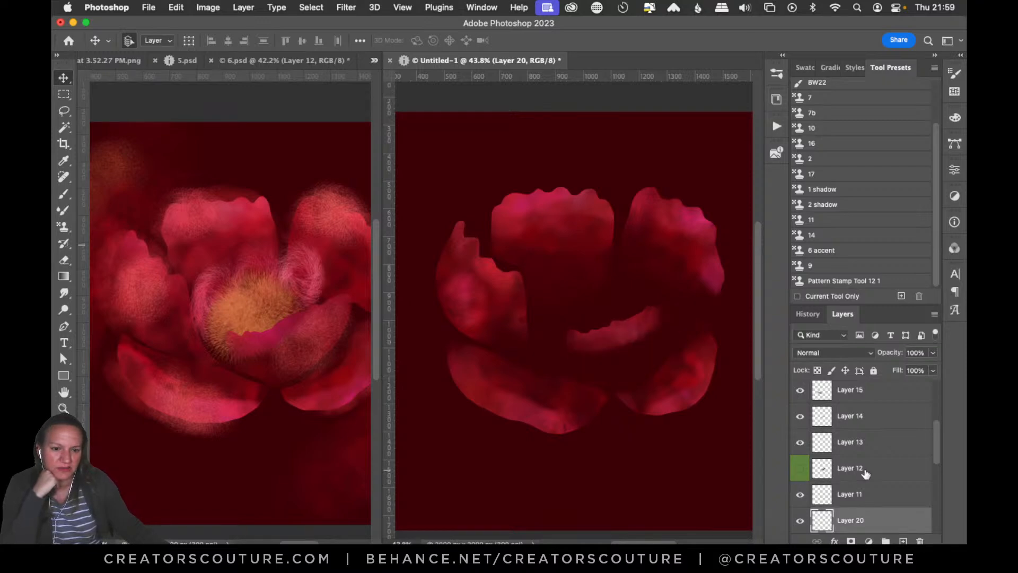
pyautogui.click(862, 470)
pyautogui.click(800, 471)
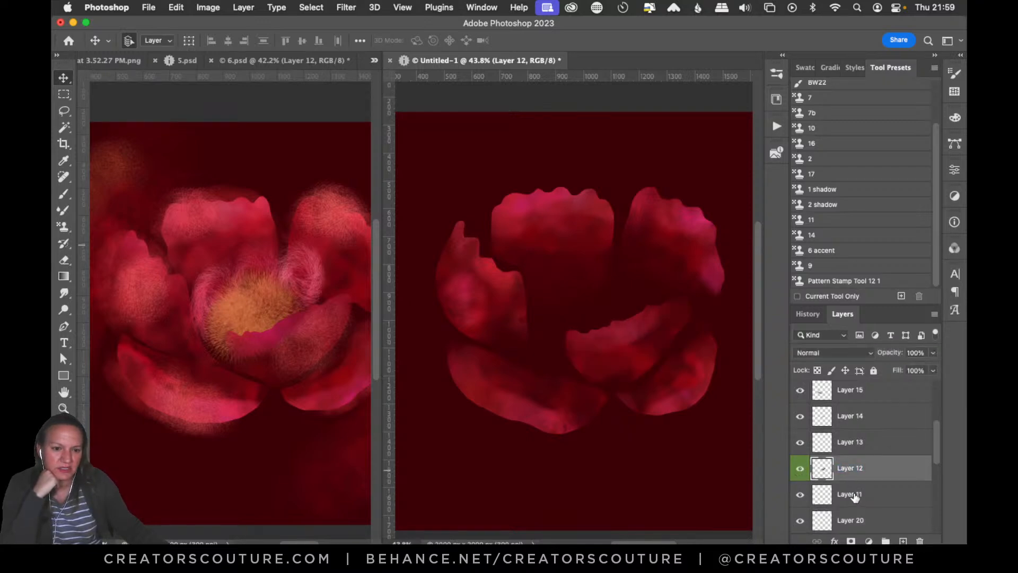
pyautogui.doubleClick(854, 495)
pyautogui.click(800, 495)
pyautogui.click(801, 495)
pyautogui.click(844, 476)
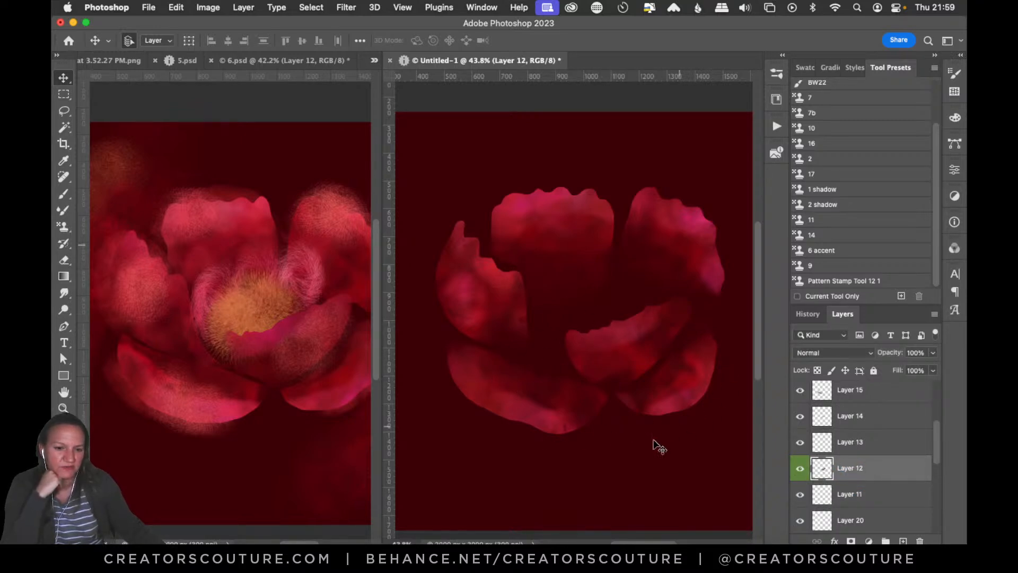
pyautogui.click(800, 470)
pyautogui.click(800, 470)
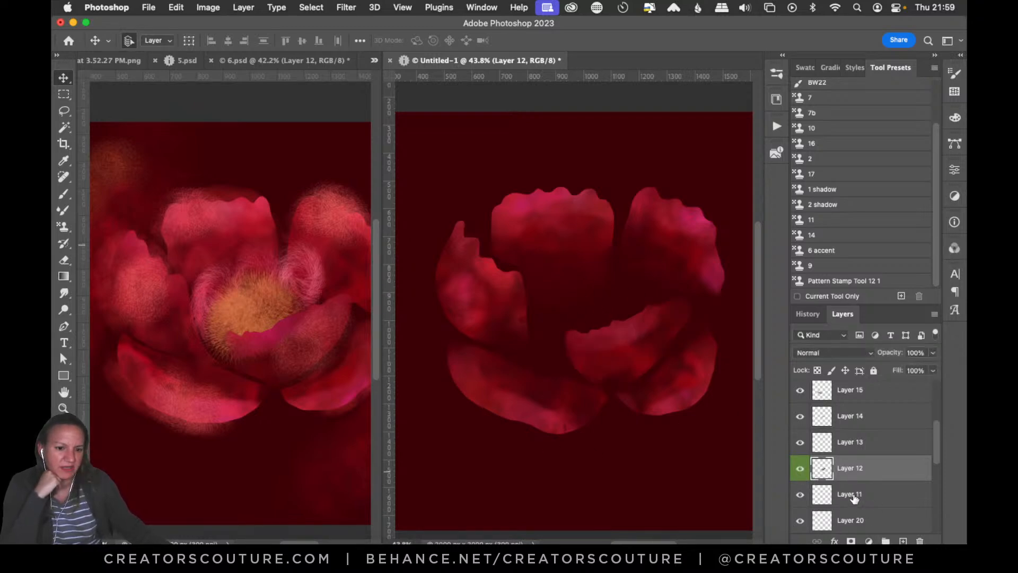
# Add new empty layers directly above Layer 11 and color-label Layer 22 yellow for the flower's center.
pyautogui.click(854, 497)
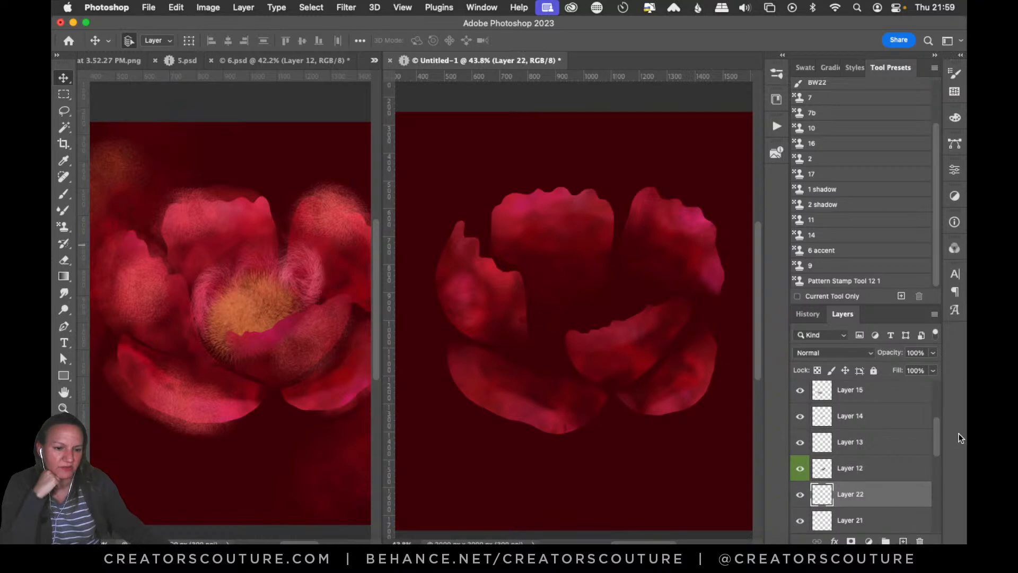
pyautogui.scroll(-1, 937, 441)
pyautogui.rightClick(794, 472)
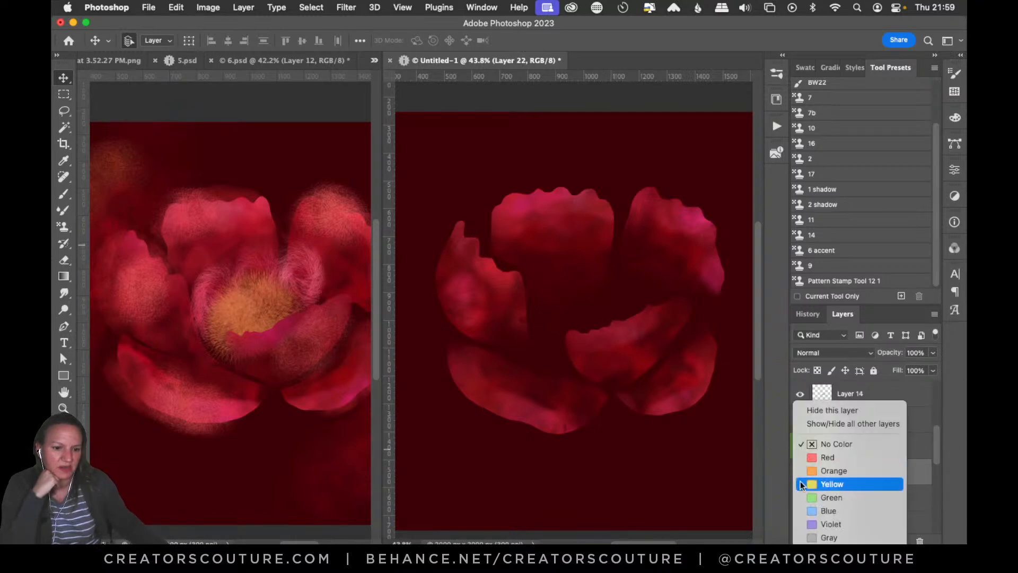
pyautogui.click(822, 484)
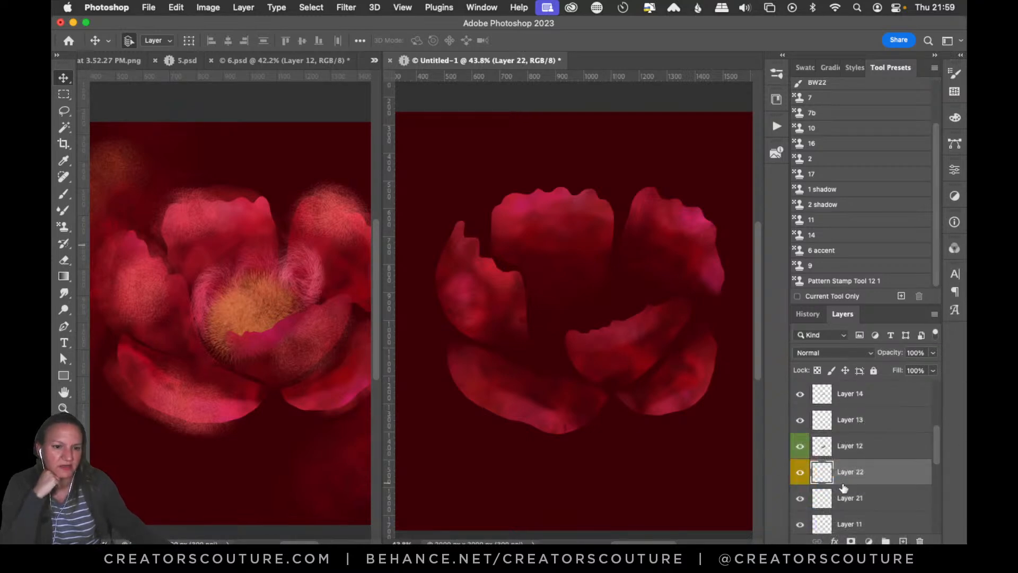
# Choose Pattern Stamp preset 14, try a single golden stamp at the flower's center on Layer 22, and undo the stamp.
pyautogui.click(835, 239)
pyautogui.click(577, 307)
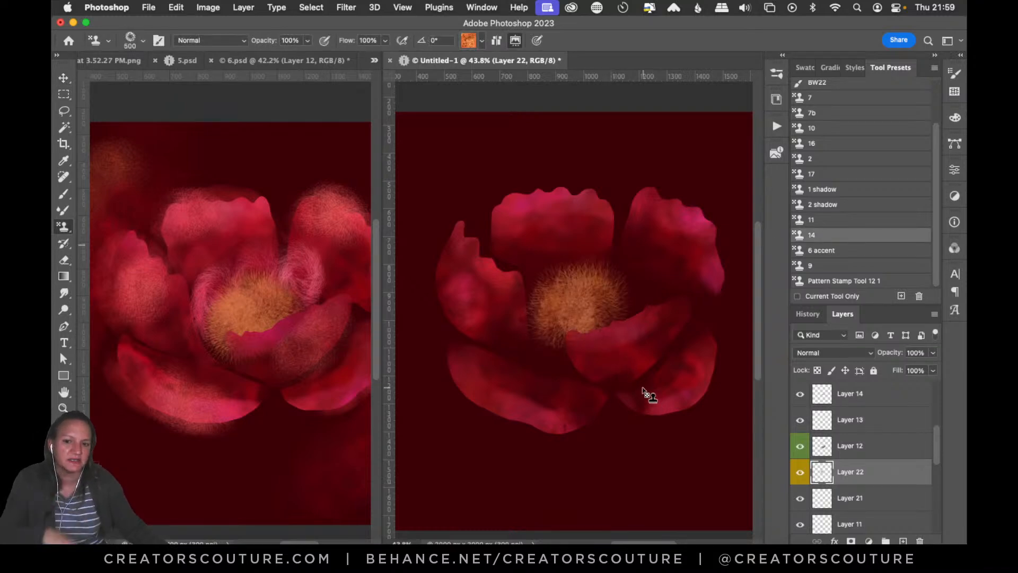
pyautogui.hotkey('ctrl', 'z')
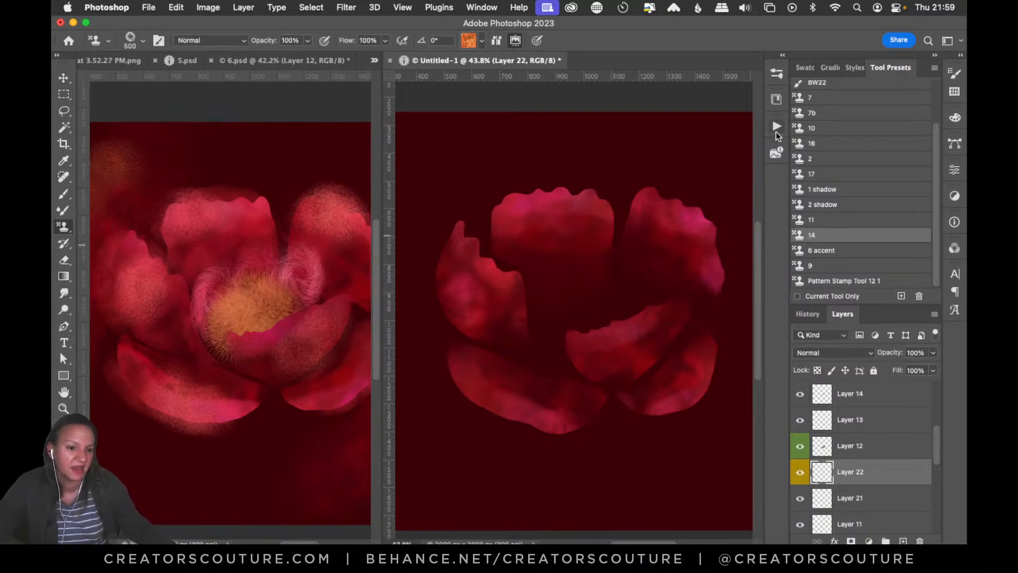
# Try several orange preset 14 strokes above and across the upper petals on Layer 22, undoing each one.
pyautogui.moveTo(713, 154)
pyautogui.mouseDown()
pyautogui.moveTo(682, 164)
pyautogui.moveTo(702, 190)
pyautogui.moveTo(609, 142)
pyautogui.moveTo(580, 146)
pyautogui.moveTo(593, 200)
pyautogui.mouseUp()
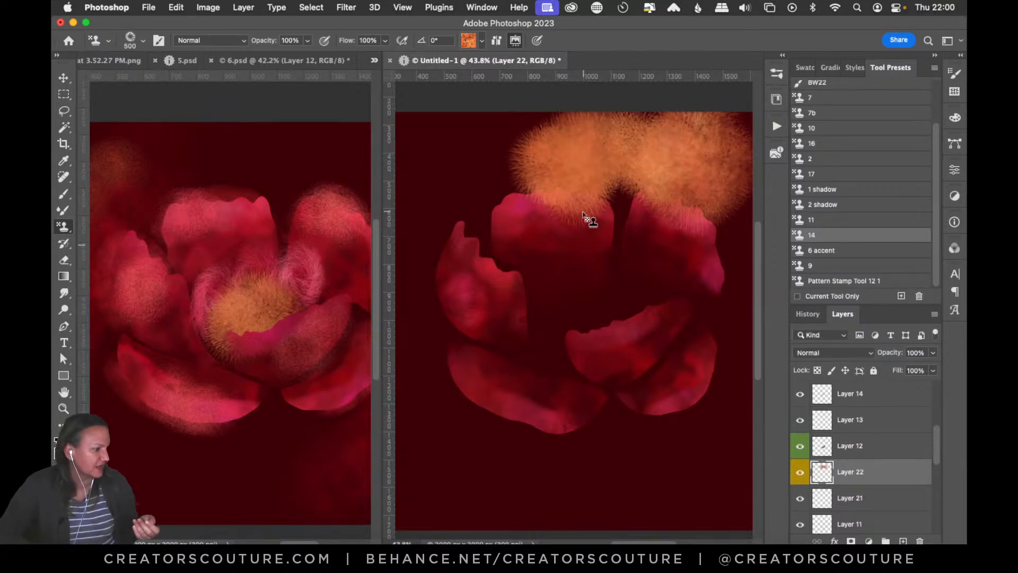
pyautogui.hotkey('ctrl', 'z')
pyautogui.moveTo(530, 158); pyautogui.dragTo(657, 218)
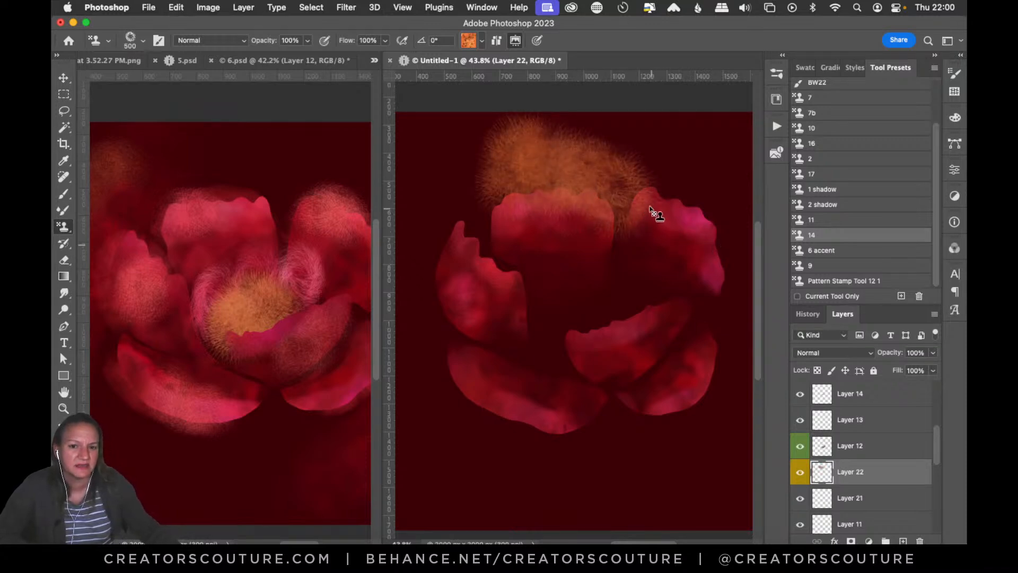
pyautogui.hotkey('ctrl', 'z')
pyautogui.moveTo(660, 130); pyautogui.dragTo(565, 203)
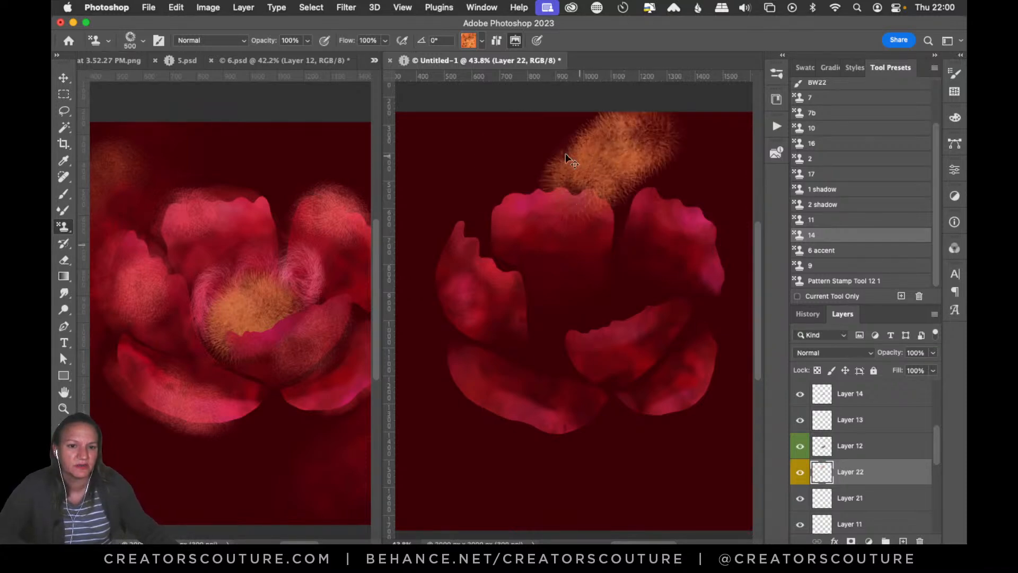
pyautogui.hotkey('ctrl', 'z')
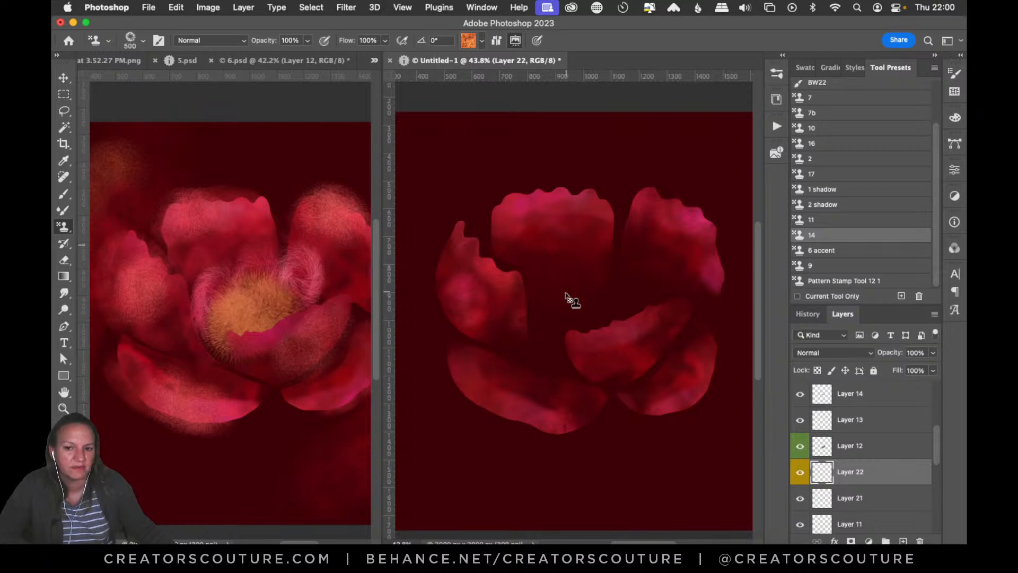
# Stamp the fuzzy golden center between the petals on Layer 22 with preset 14, behind the inner petal.
pyautogui.click(580, 313)
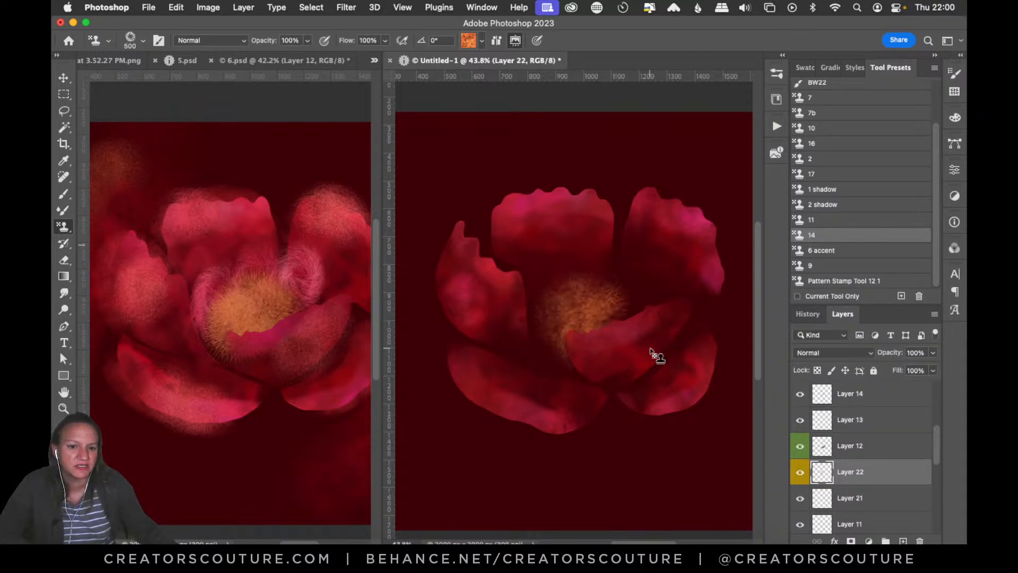
# Undo the golden center and try several replacement preset 14 stamps at the flower's middle on Layer 22, undoing each one.
pyautogui.press('super+z')
pyautogui.moveTo(594, 299)
pyautogui.mouseDown()
pyautogui.moveTo(576, 337)
pyautogui.moveTo(598, 336)
pyautogui.mouseUp()
pyautogui.press('super+z')
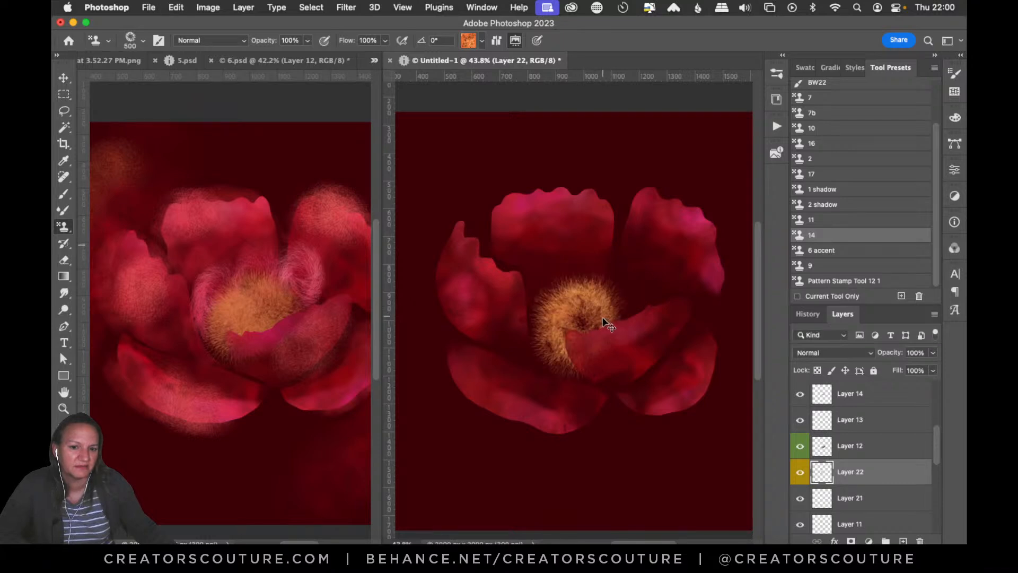
pyautogui.press('super+z')
pyautogui.click(609, 344)
pyautogui.press('super+z')
pyautogui.click(582, 319)
pyautogui.press('super+z')
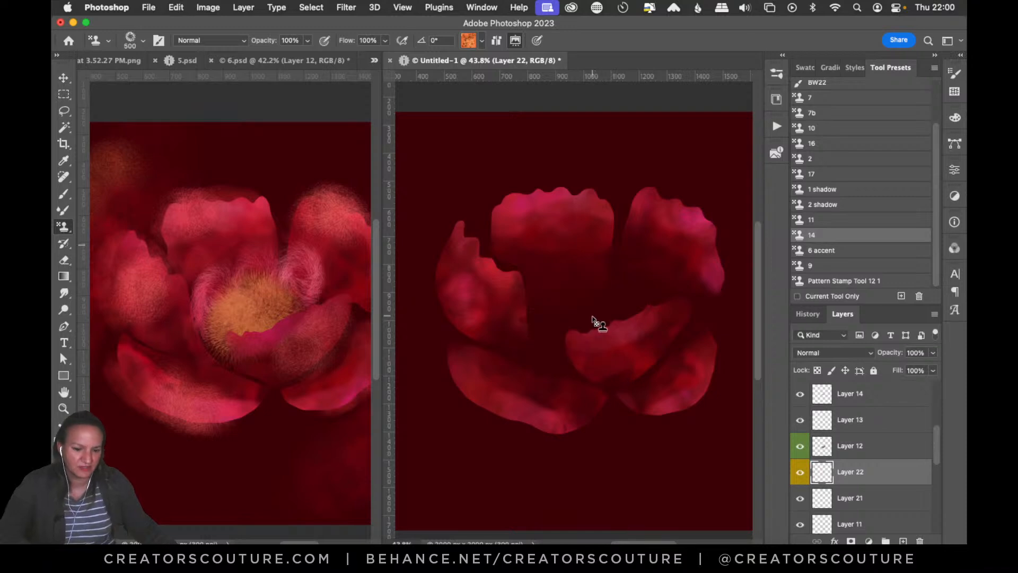
# Restamp a wider fuzzy golden center on Layer 22 so it spreads behind the inner petal's upper edge.
pyautogui.click(605, 347)
pyautogui.click(597, 355)
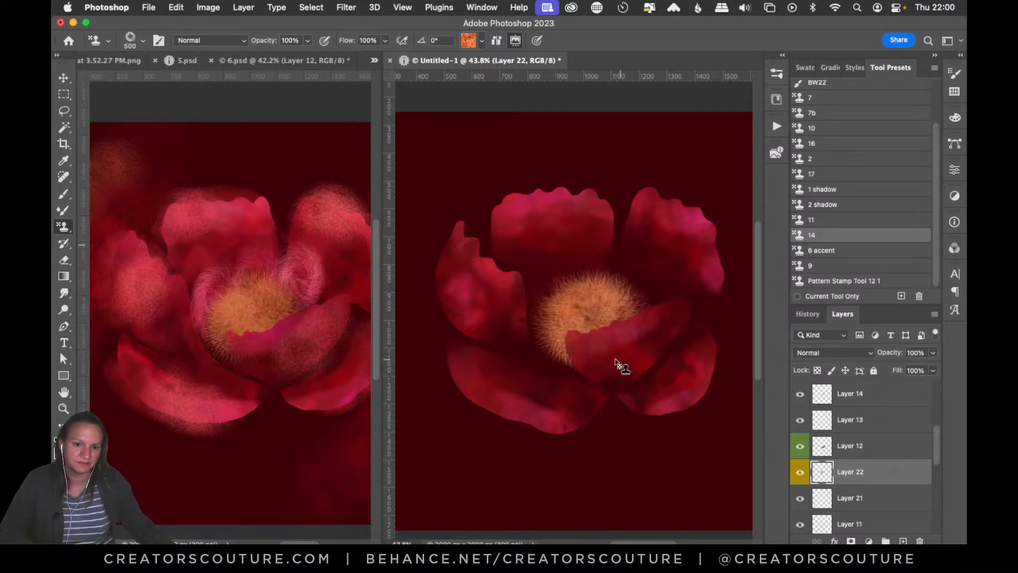
pyautogui.press('super+z')
pyautogui.click(605, 323)
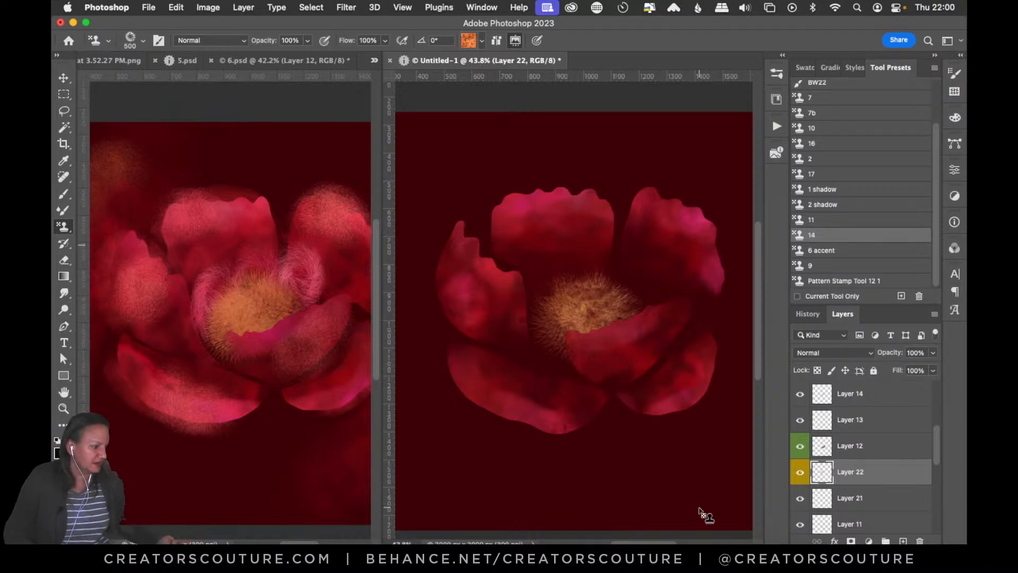
# Save the document as 6-live.psd in Photoshop format in the WHISPER-THIN folder.
pyautogui.press('super+s')
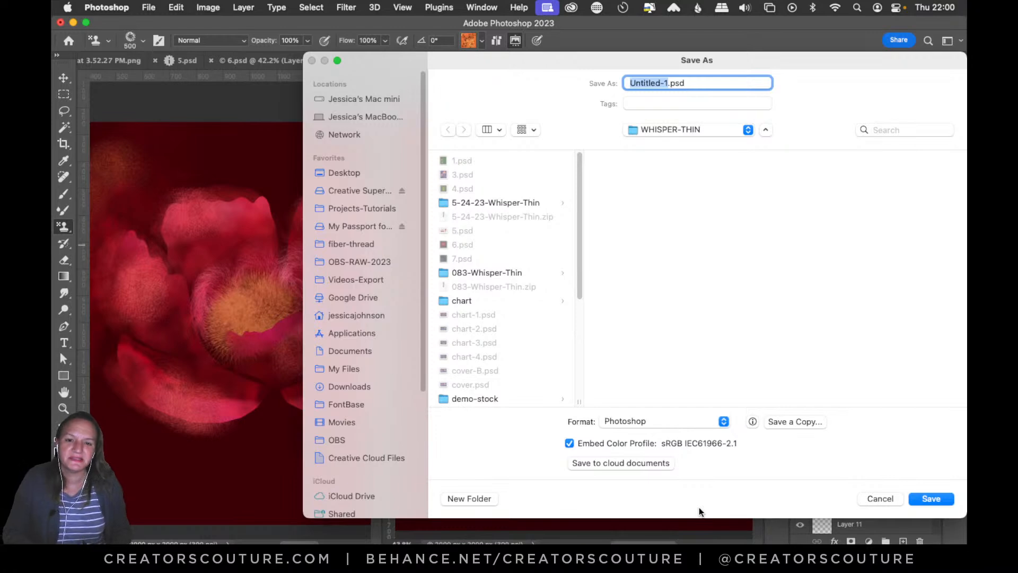
pyautogui.write('6')
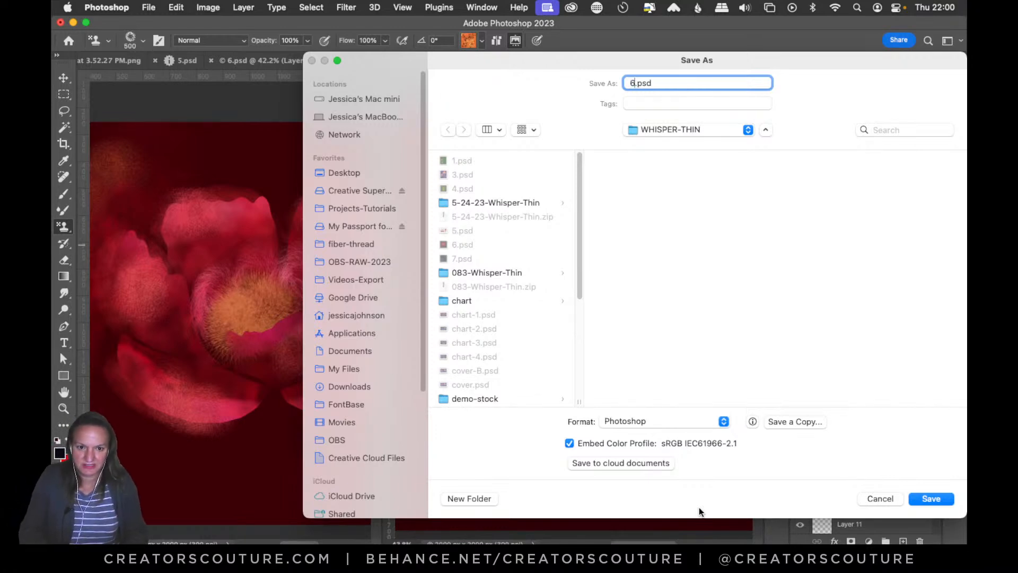
pyautogui.write('-live')
pyautogui.press('Return')
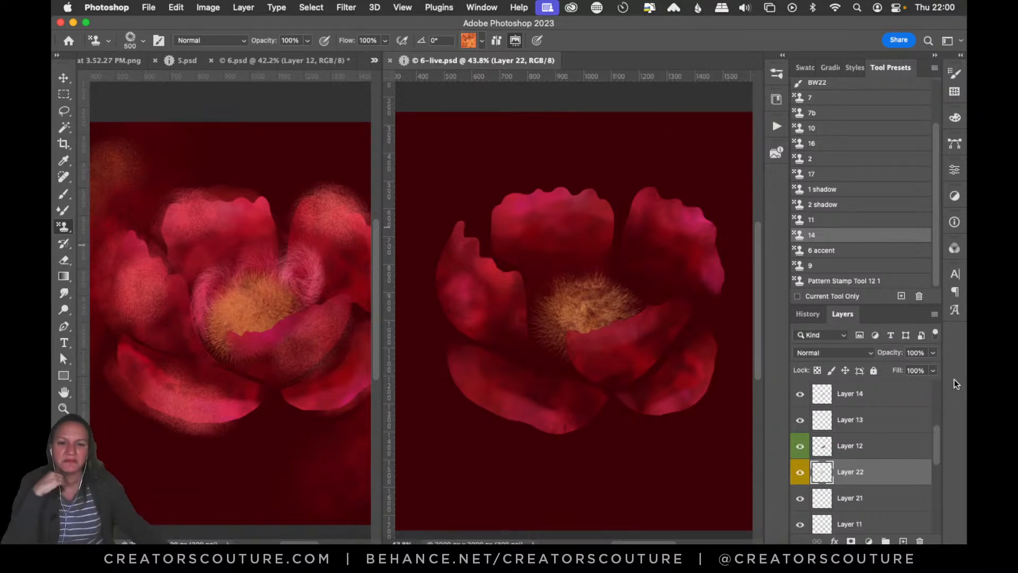
# Try moving the back petal layers slightly upward with the Move tool and undo the move.
pyautogui.click(71, 78)
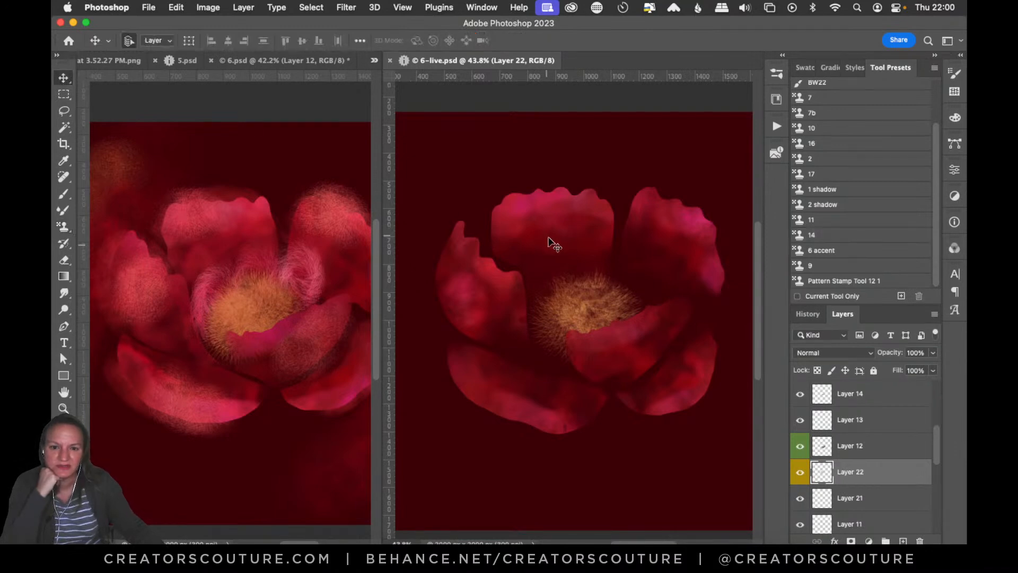
pyautogui.click(562, 177)
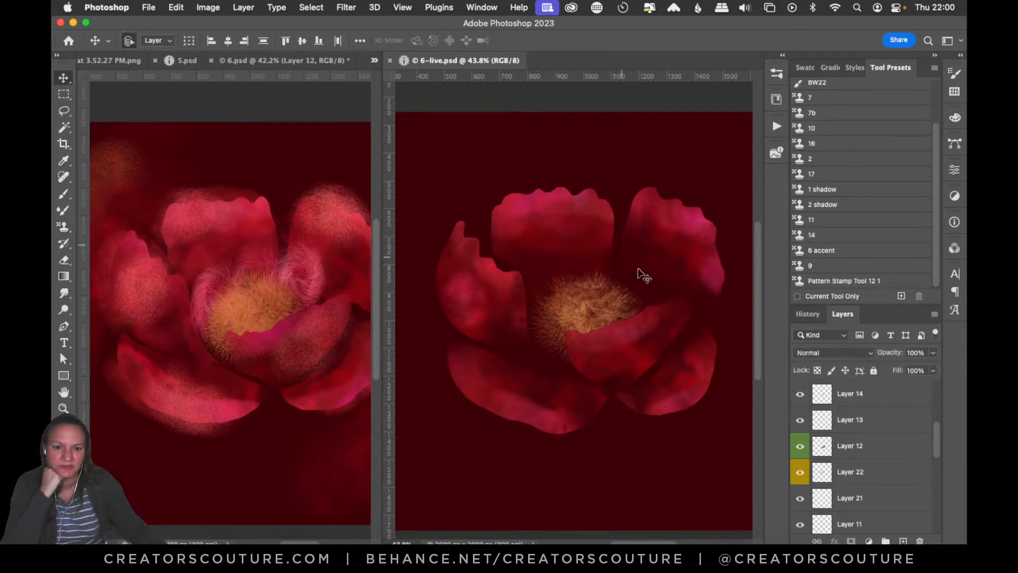
pyautogui.moveTo(560, 230); pyautogui.dragTo(550, 209)
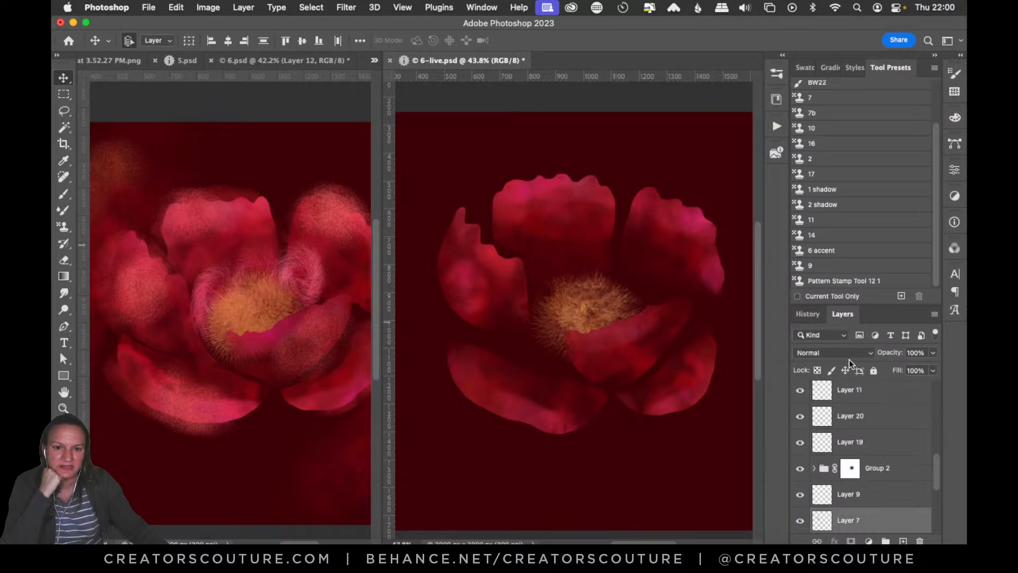
pyautogui.press('super+z')
# Select the layers of the upper petals together, lower their opacity to about 70%, and save the file.
pyautogui.moveTo(436, 155); pyautogui.dragTo(707, 252)
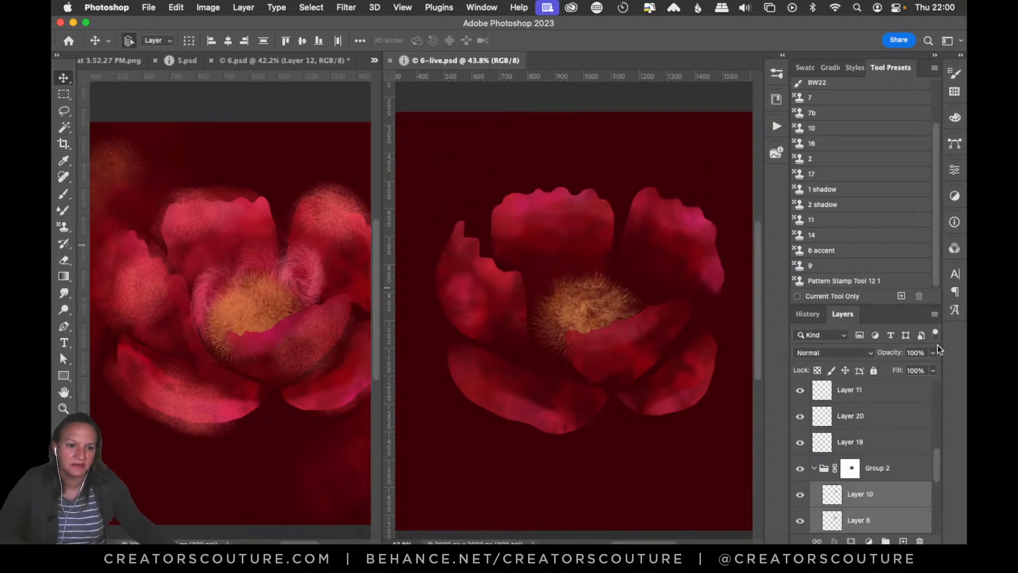
pyautogui.moveTo(932, 355); pyautogui.dragTo(908, 370)
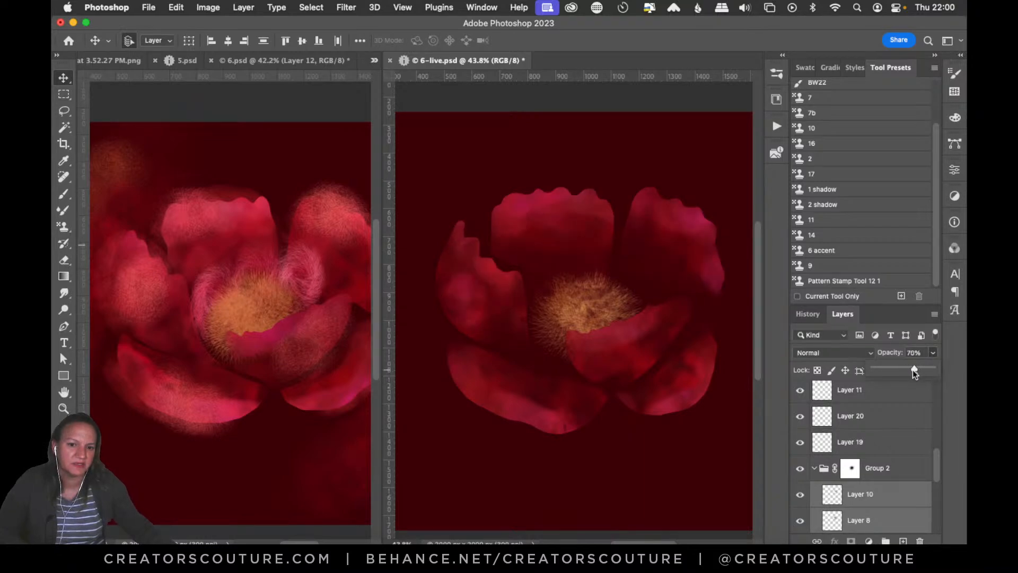
pyautogui.click(568, 449)
pyautogui.press('super+s')
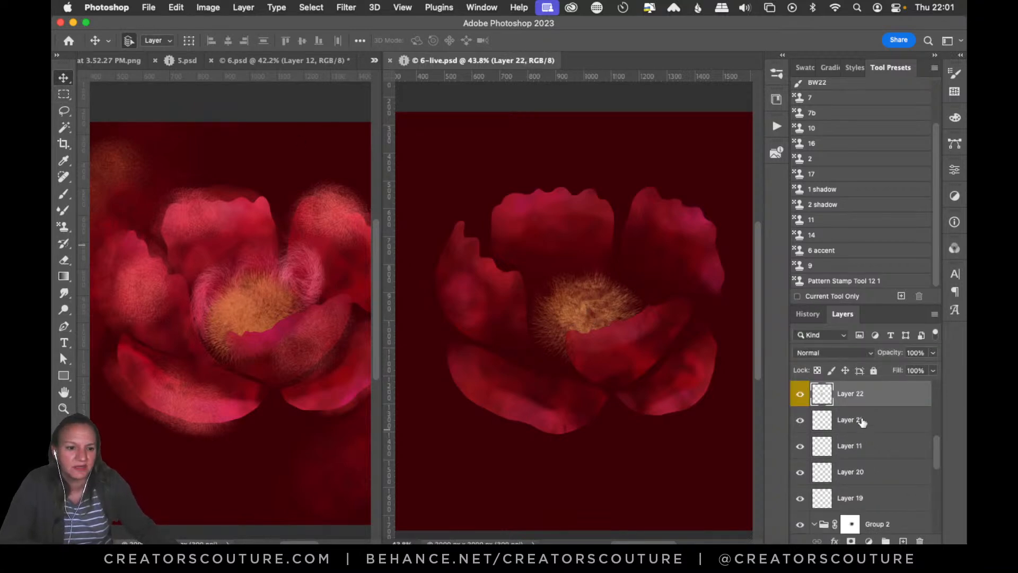
# Add a new layer directly above Layer 21 and choose Pattern Stamp preset 6 accent, undoing a test curl above the golden center.
pyautogui.click(859, 421)
pyautogui.click(902, 540)
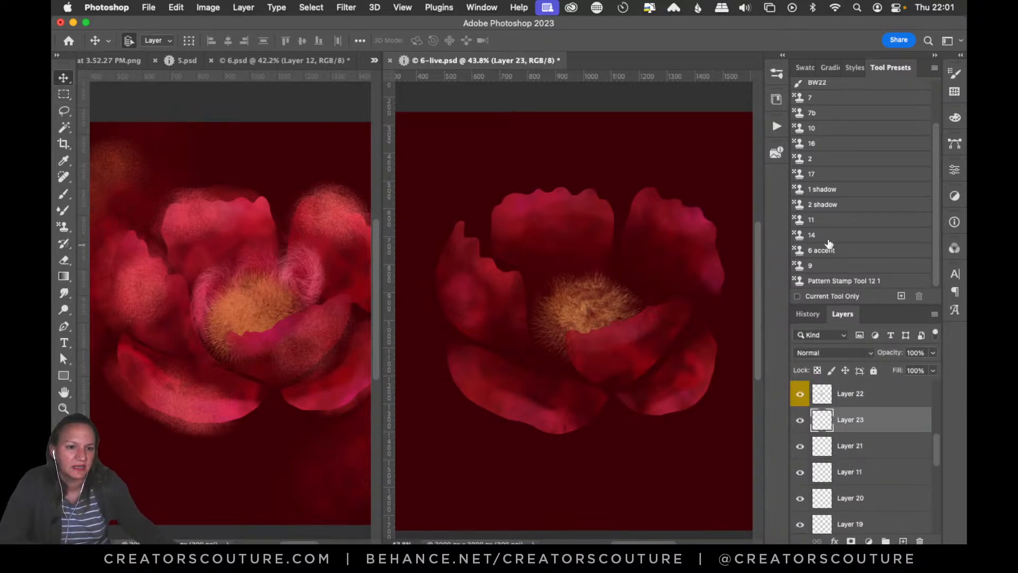
pyautogui.click(830, 257)
pyautogui.moveTo(611, 273); pyautogui.dragTo(586, 265)
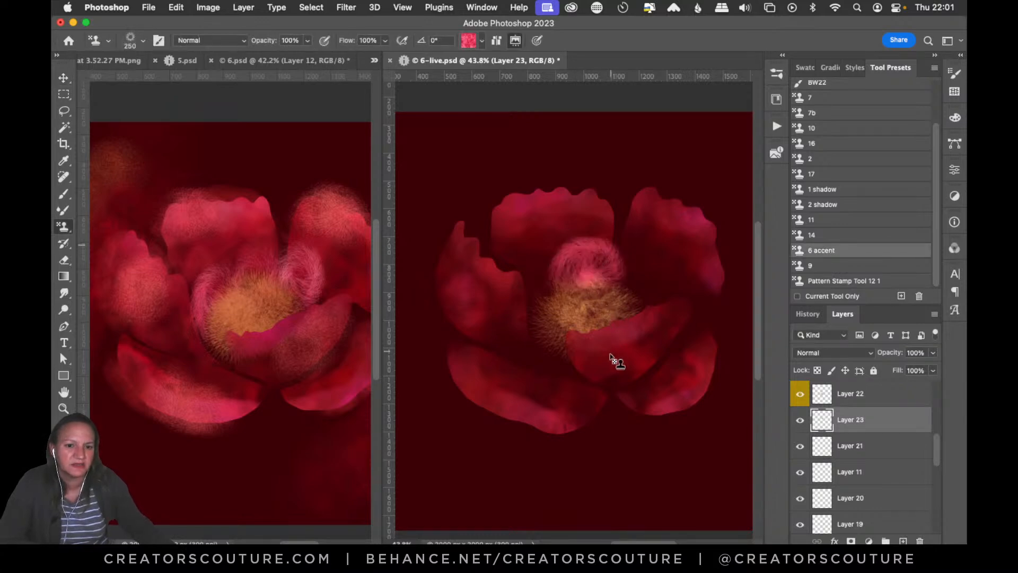
pyautogui.press('super+z')
# Try wavy pink 6 accent strokes above and beside the flower, undoing each one, and look at the brush's pattern swatches.
pyautogui.moveTo(456, 132)
pyautogui.mouseDown()
pyautogui.moveTo(477, 159)
pyautogui.moveTo(555, 148)
pyautogui.moveTo(692, 190)
pyautogui.mouseUp()
pyautogui.press('super+z')
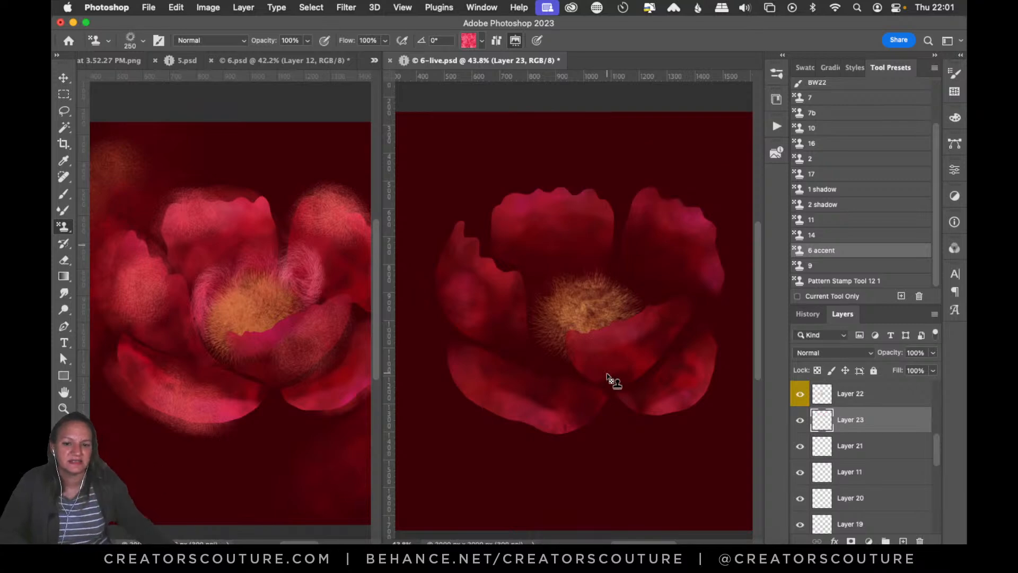
pyautogui.moveTo(455, 133)
pyautogui.mouseDown()
pyautogui.moveTo(452, 154)
pyautogui.moveTo(558, 180)
pyautogui.moveTo(679, 180)
pyautogui.mouseUp()
pyautogui.press('super+z')
pyautogui.moveTo(613, 154)
pyautogui.mouseDown()
pyautogui.moveTo(437, 184)
pyautogui.moveTo(424, 297)
pyautogui.mouseUp()
pyautogui.press('super+z')
pyautogui.moveTo(439, 159)
pyautogui.mouseDown()
pyautogui.moveTo(456, 176)
pyautogui.moveTo(498, 158)
pyautogui.moveTo(529, 185)
pyautogui.moveTo(572, 158)
pyautogui.moveTo(634, 191)
pyautogui.mouseUp()
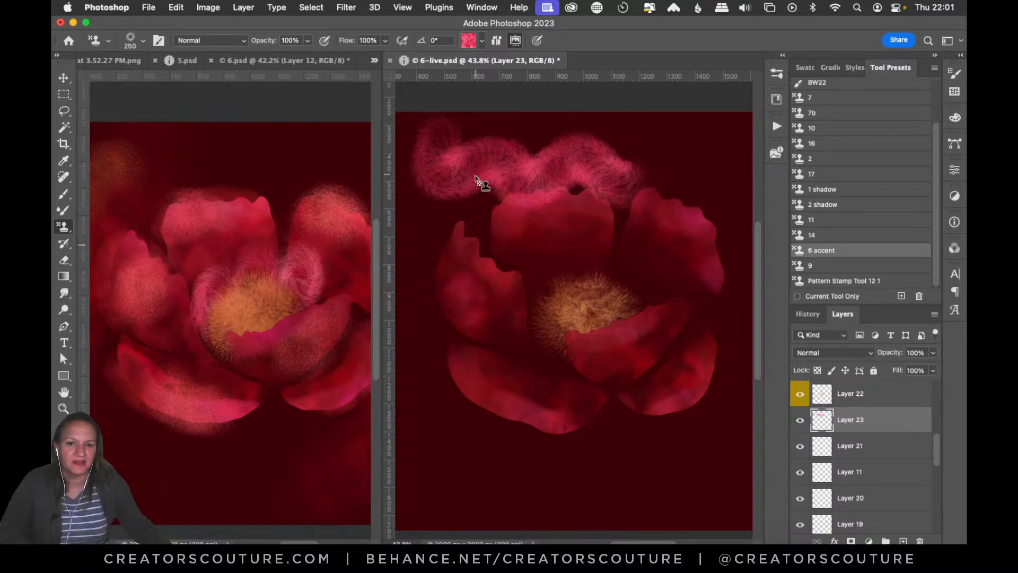
pyautogui.press('super+z')
pyautogui.moveTo(462, 148)
pyautogui.mouseDown()
pyautogui.moveTo(437, 195)
pyautogui.moveTo(427, 302)
pyautogui.moveTo(452, 431)
pyautogui.moveTo(440, 475)
pyautogui.mouseUp()
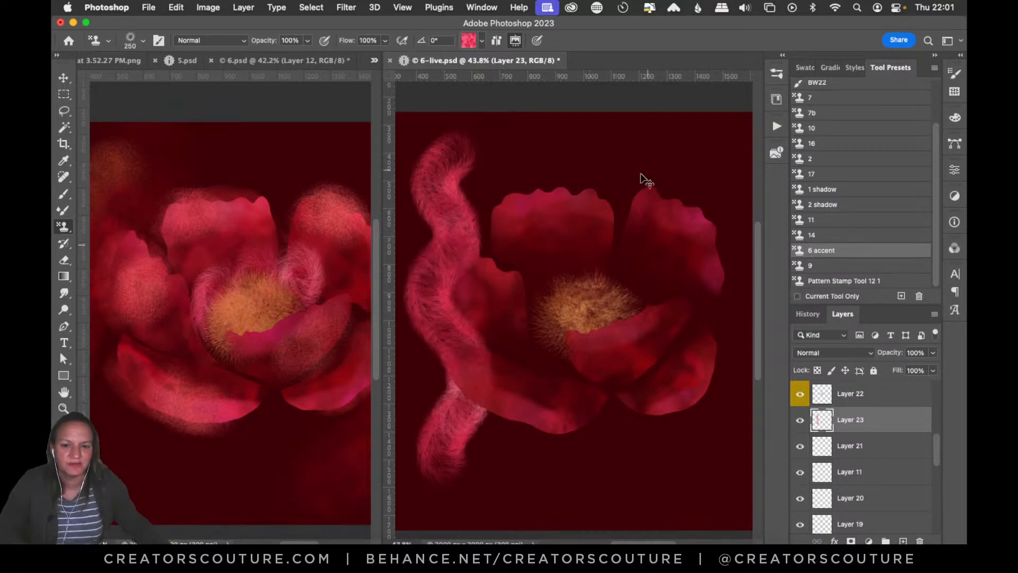
pyautogui.press('super+z')
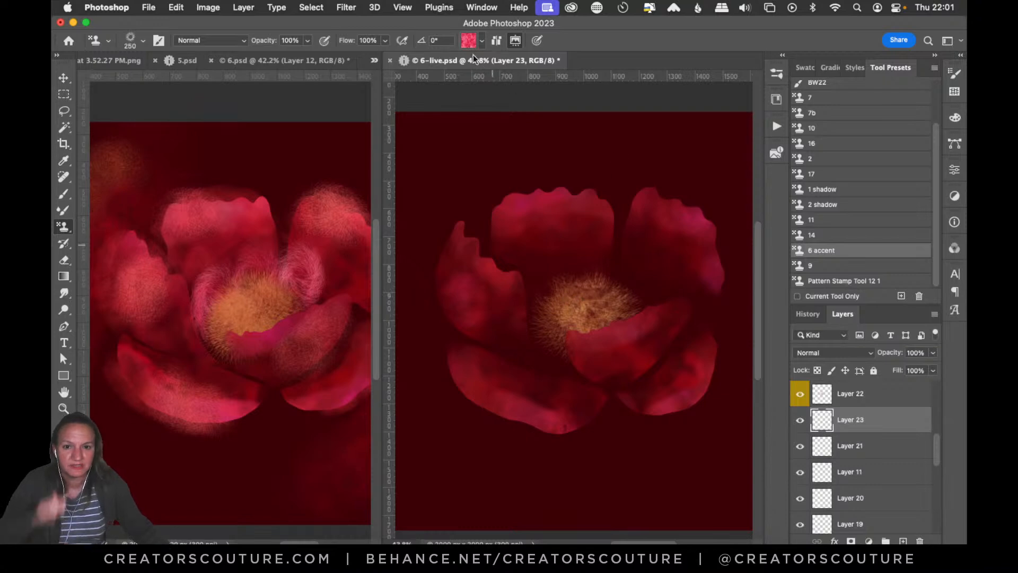
pyautogui.click(482, 40)
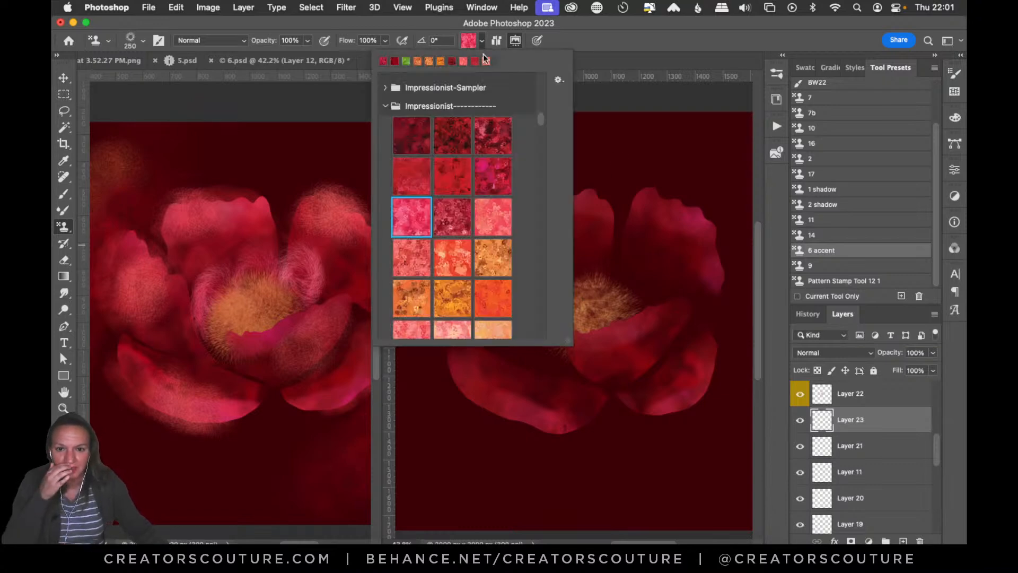
pyautogui.click(598, 34)
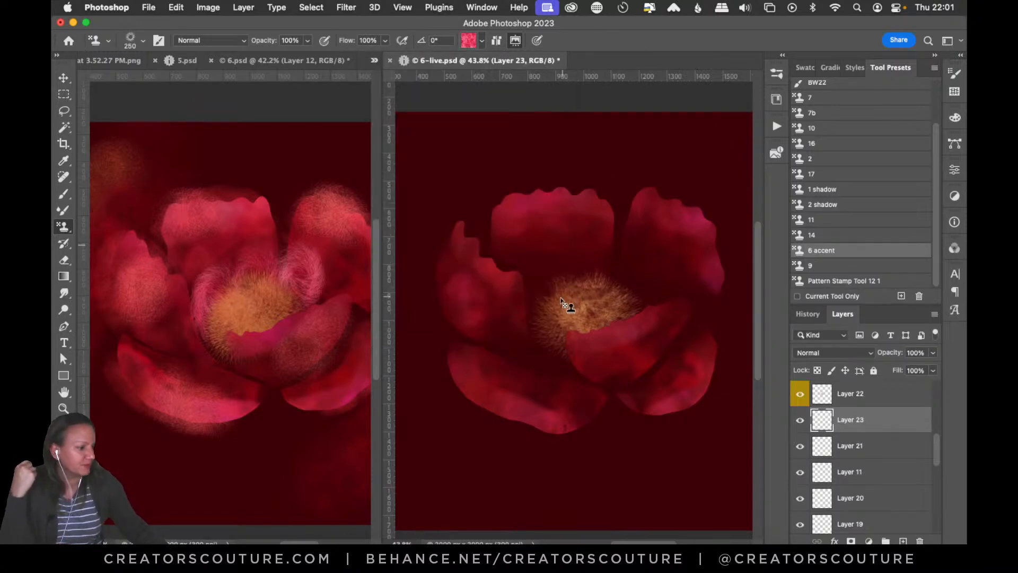
# Try small pink 6 accent curls around the golden center on Layer 23, redoing the ones that sit wrong.
pyautogui.moveTo(547, 285); pyautogui.dragTo(541, 313)
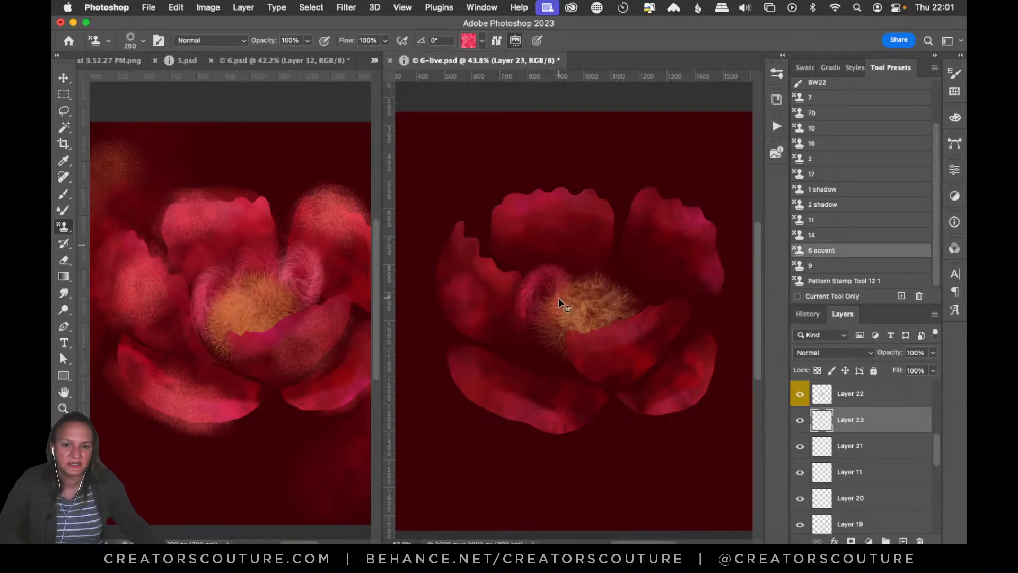
pyautogui.press('super+z')
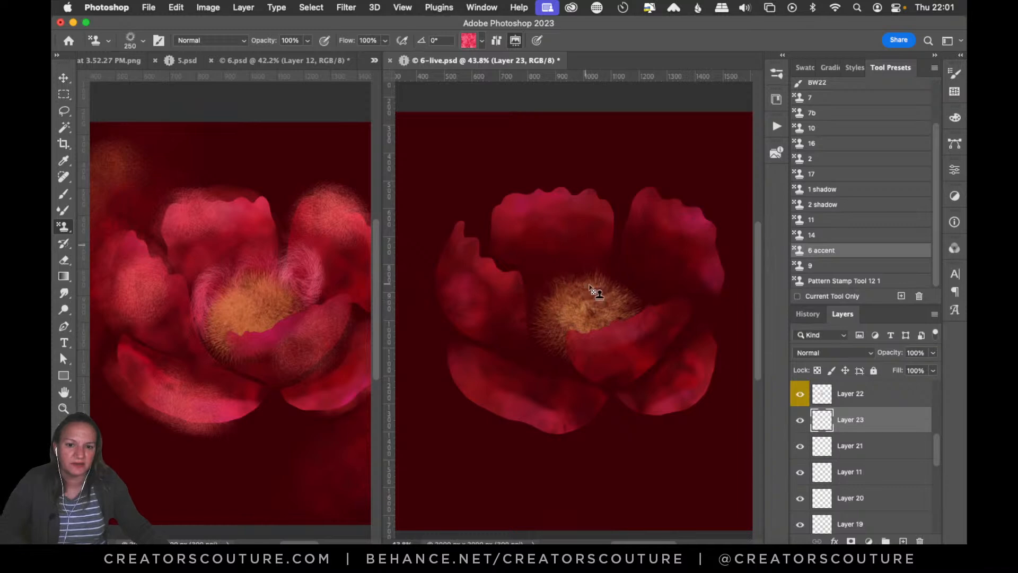
pyautogui.click(587, 286)
pyautogui.click(643, 297)
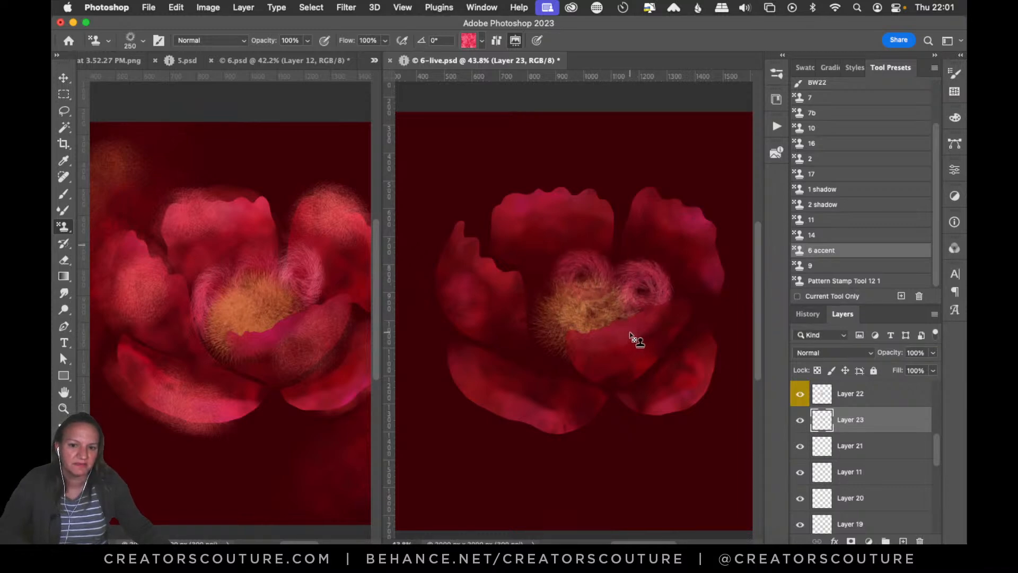
pyautogui.click(534, 312)
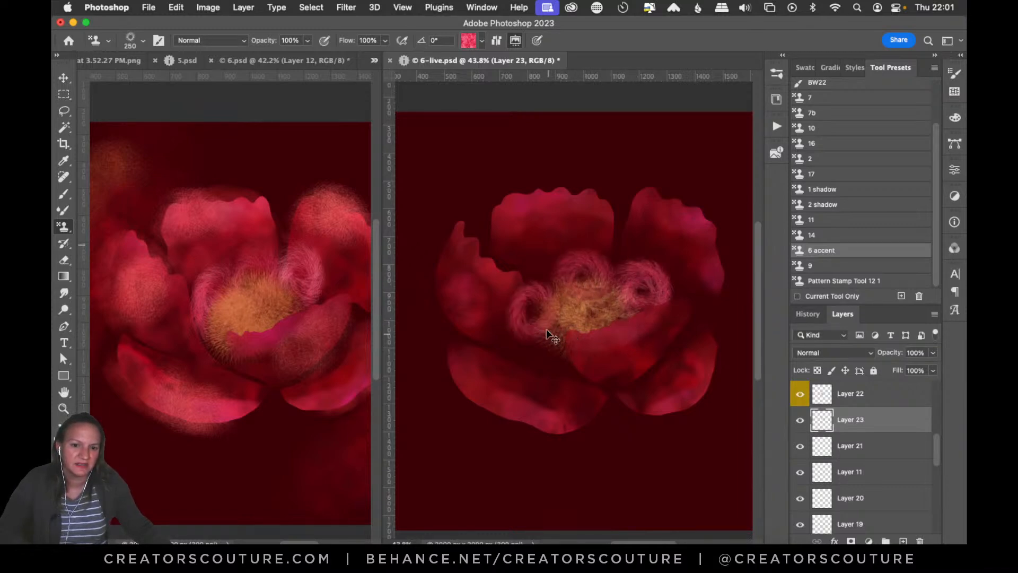
pyautogui.click(550, 319)
pyautogui.press('super+z')
pyautogui.press('super+z')
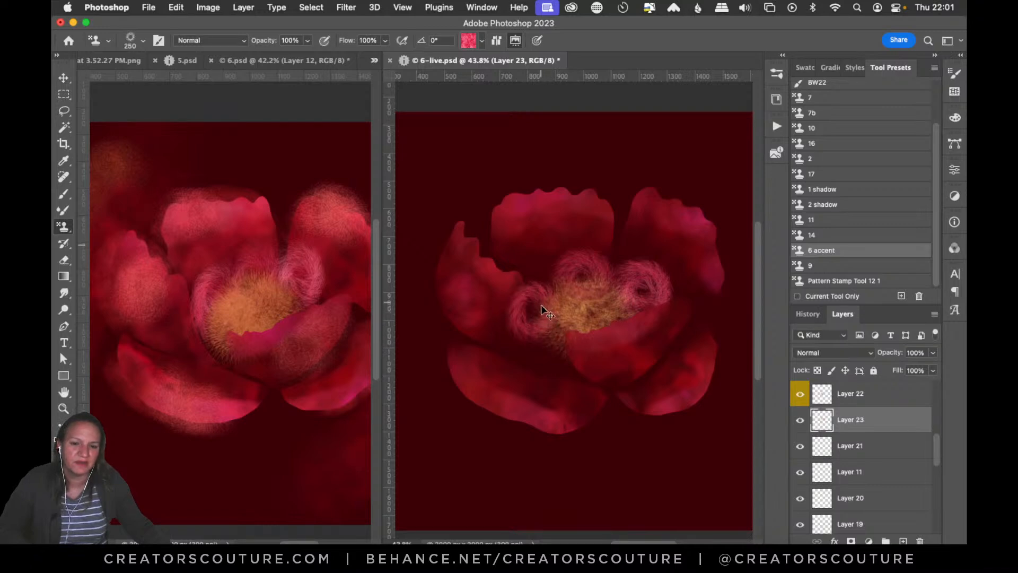
pyautogui.click(546, 321)
# Try a wavy pink stroke above the upper-right petal and undo it together with the curls around the center.
pyautogui.moveTo(576, 132); pyautogui.dragTo(713, 199)
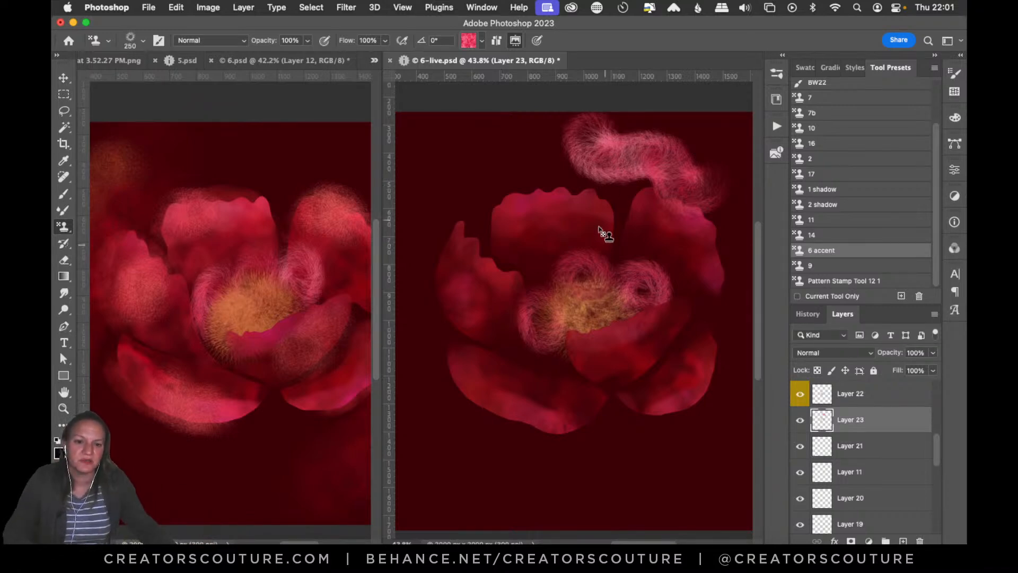
pyautogui.press('super+z')
pyautogui.press('super+z')
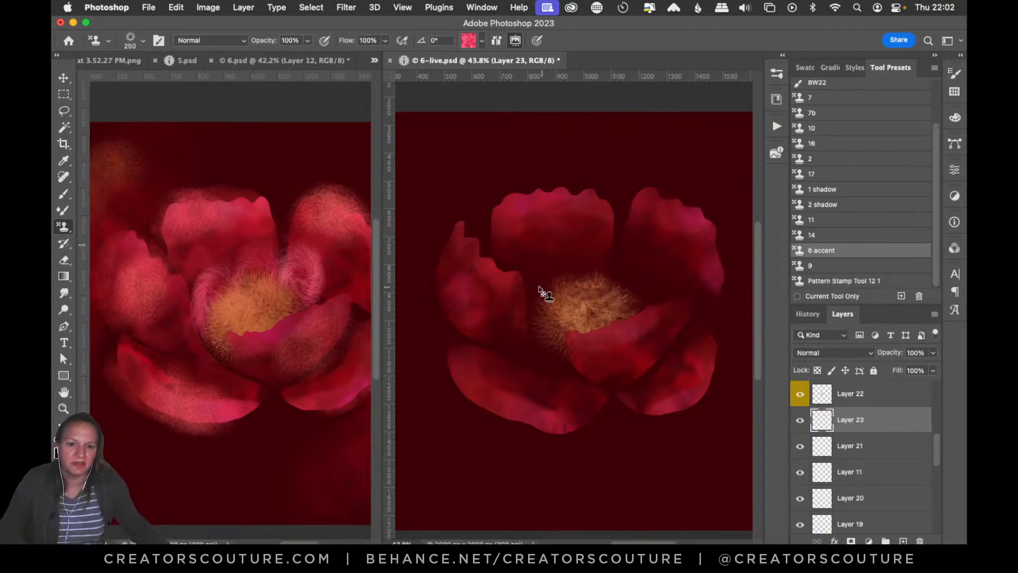
# Paint curled pink accent petals along the left, upper and right edges of the golden center on Layer 23.
pyautogui.moveTo(544, 303)
pyautogui.mouseDown()
pyautogui.moveTo(559, 270)
pyautogui.moveTo(576, 334)
pyautogui.moveTo(542, 314)
pyautogui.mouseUp()
pyautogui.press('super+z')
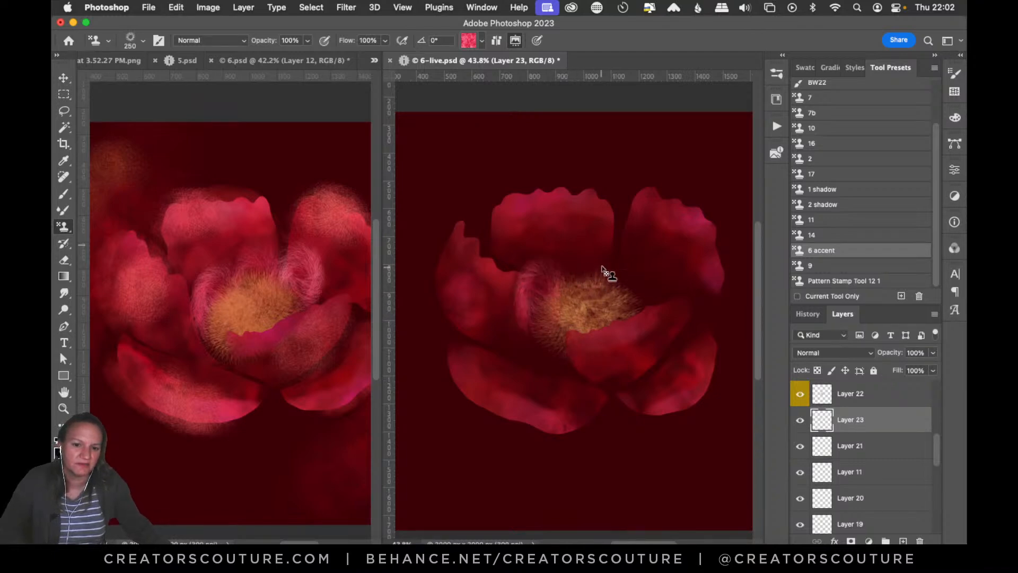
pyautogui.moveTo(602, 297)
pyautogui.mouseDown()
pyautogui.moveTo(614, 312)
pyautogui.moveTo(607, 300)
pyautogui.moveTo(601, 311)
pyautogui.moveTo(663, 297)
pyautogui.moveTo(632, 341)
pyautogui.mouseUp()
pyautogui.press('super+z')
pyautogui.press('super+z')
pyautogui.press('super+z')
pyautogui.press('super+z')
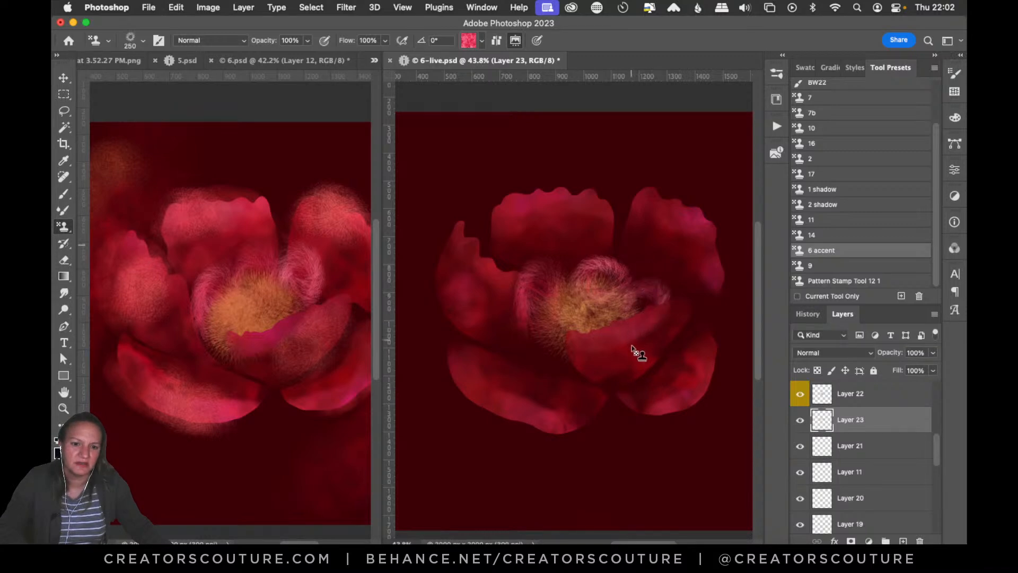
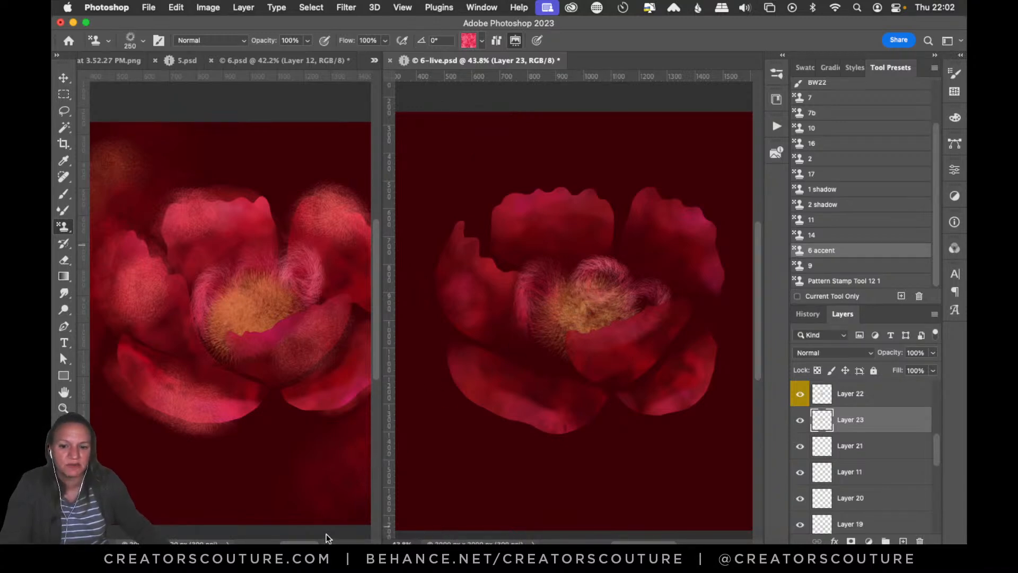
# Compare with the reference flower in 6.psd, choose preset 9, and undo a test coral stroke beside the top petal on Layer 23.
pyautogui.click(307, 541)
pyautogui.hscroll(-3, 309, 535)
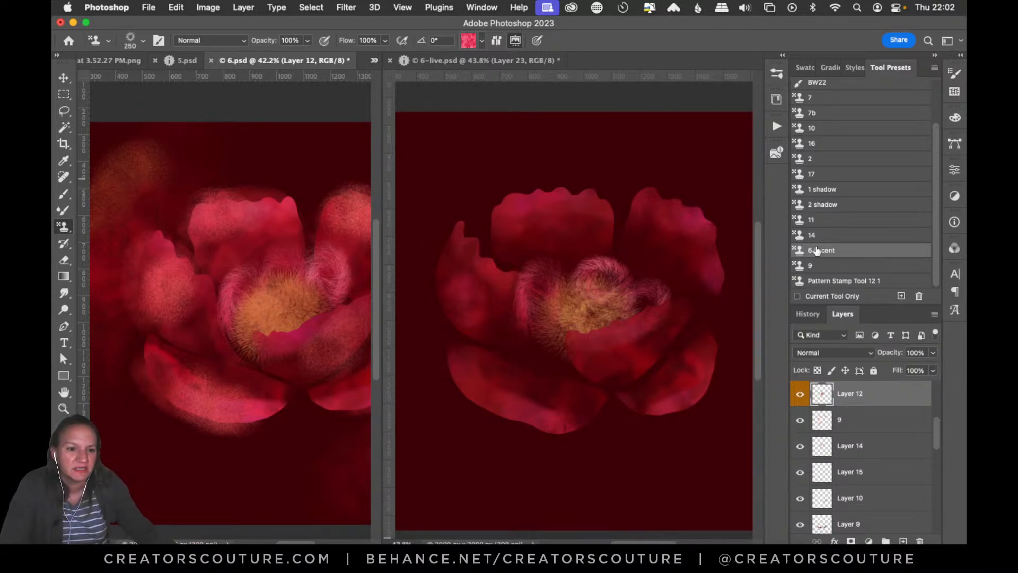
pyautogui.click(820, 271)
pyautogui.click(573, 175)
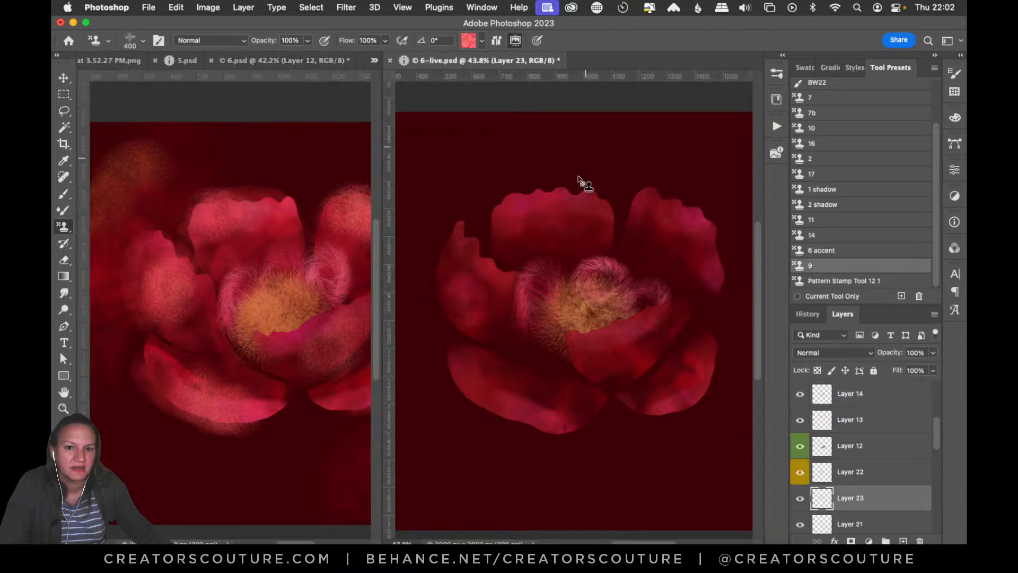
pyautogui.moveTo(566, 184)
pyautogui.mouseDown()
pyautogui.moveTo(521, 185)
pyautogui.moveTo(495, 223)
pyautogui.mouseUp()
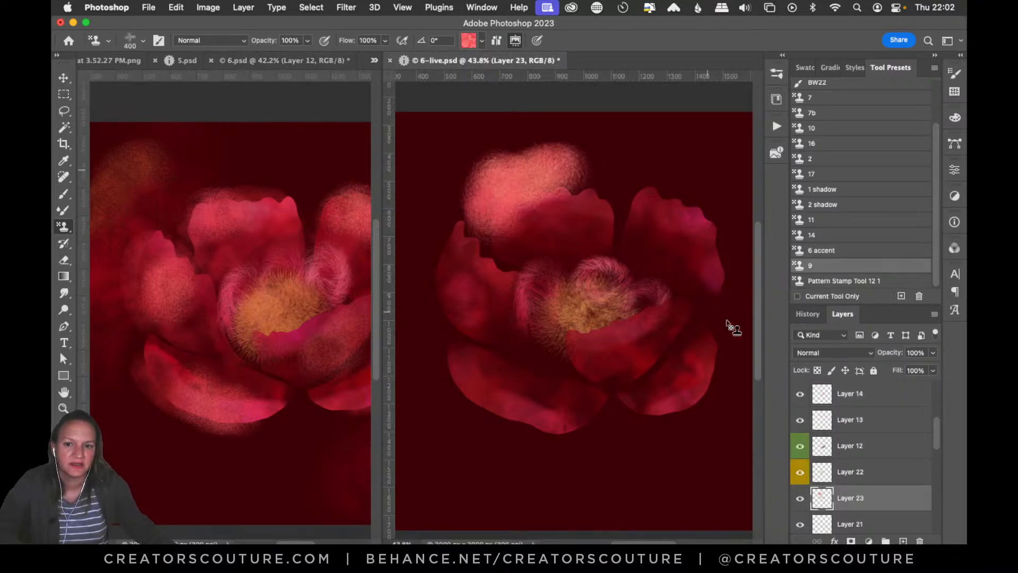
pyautogui.press('super+z')
# Add a new layer above Layer 18, and try and undo a preset 9 stroke on the upper-right petal.
pyautogui.scroll(10, 936, 440)
pyautogui.click(868, 450)
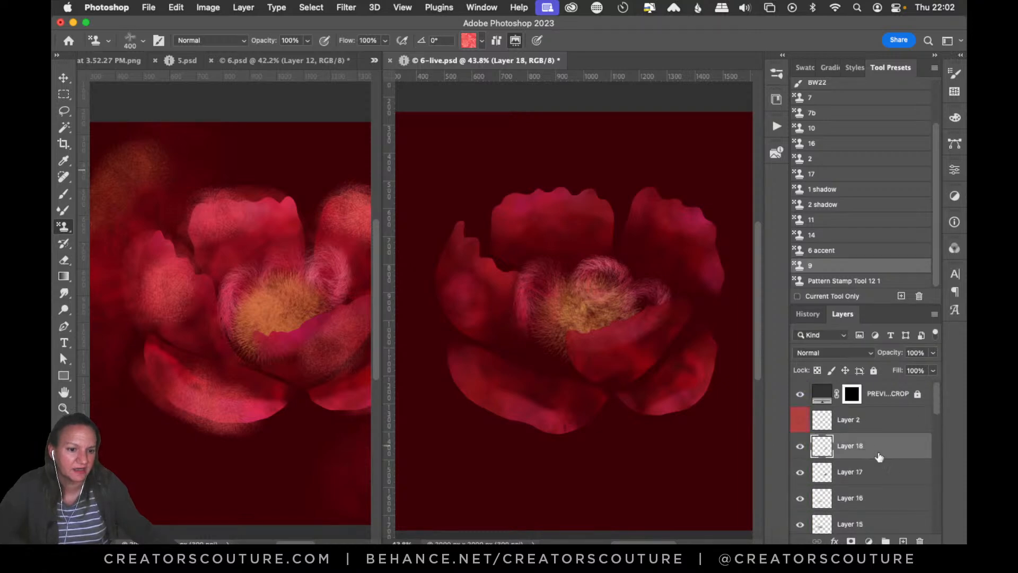
pyautogui.moveTo(668, 232); pyautogui.dragTo(680, 255)
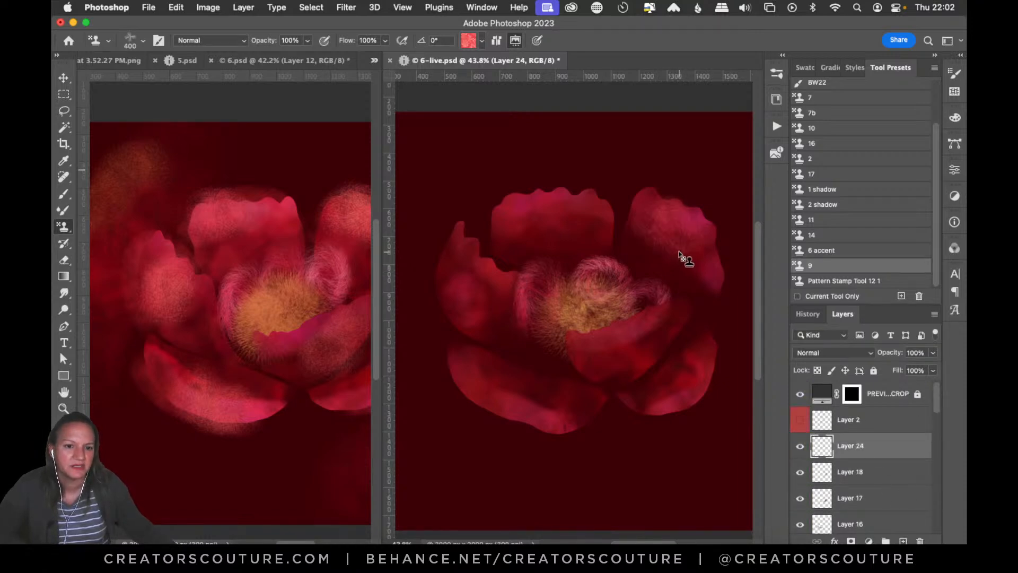
pyautogui.press('super+z')
# Try preset 9 coral texture strokes above the top petal and beside the upper-right petal on Layer 24.
pyautogui.moveTo(596, 159); pyautogui.dragTo(604, 203)
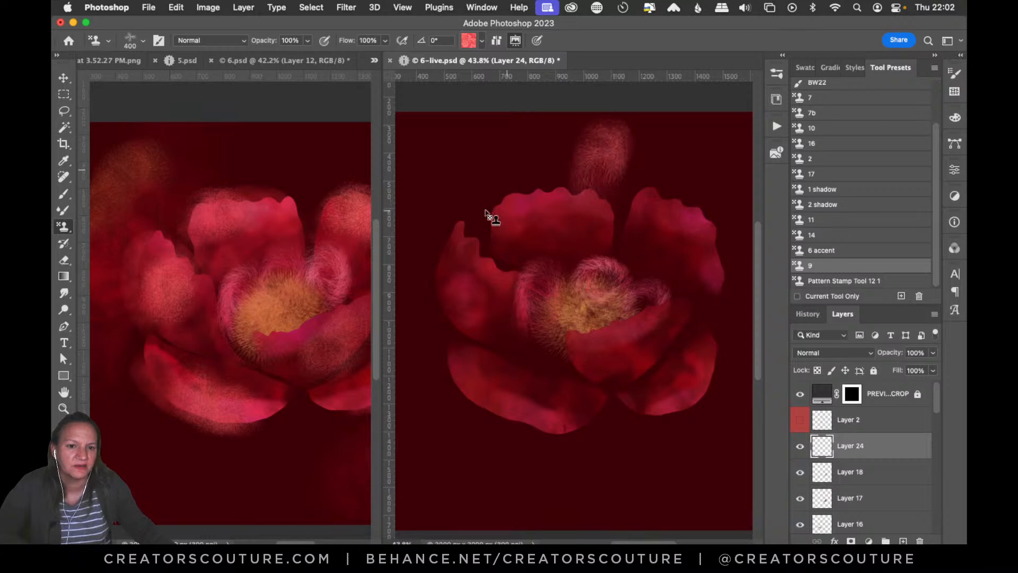
pyautogui.click(64, 408)
pyautogui.click(573, 160)
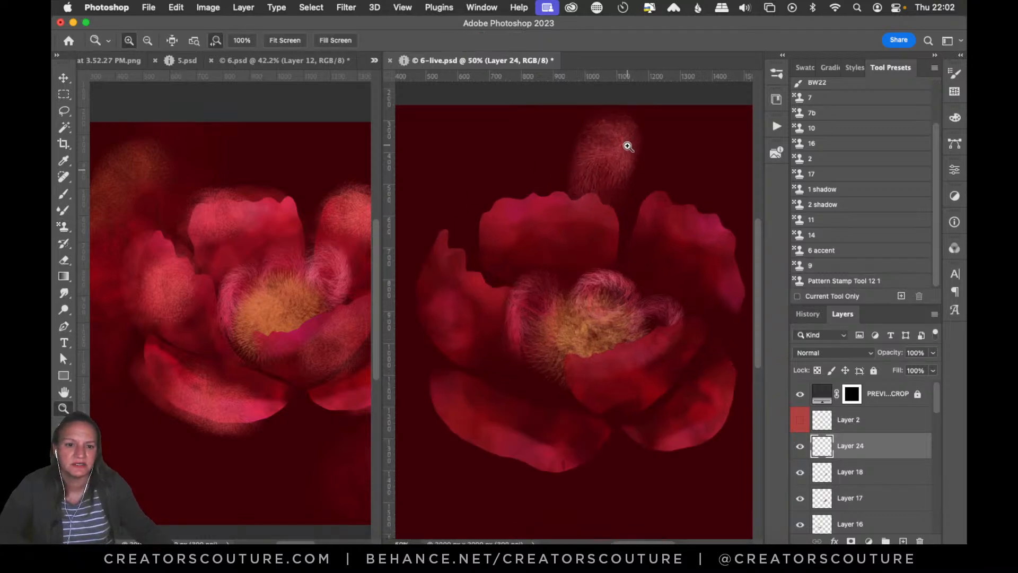
pyautogui.click(627, 146)
pyautogui.click(619, 172)
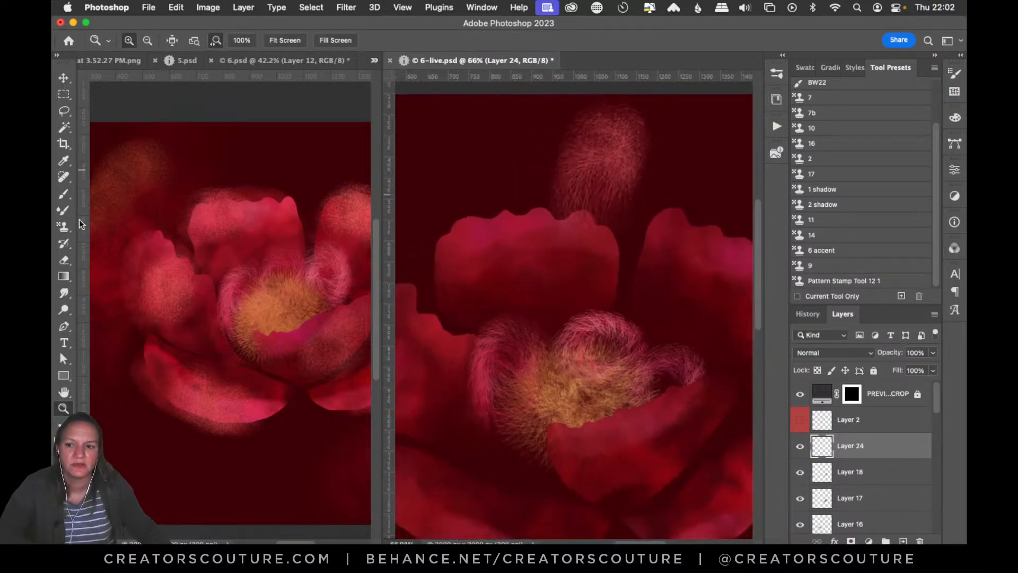
pyautogui.click(64, 227)
pyautogui.moveTo(524, 148); pyautogui.dragTo(504, 185)
pyautogui.moveTo(686, 205)
pyautogui.mouseDown()
pyautogui.moveTo(747, 199)
pyautogui.moveTo(663, 226)
pyautogui.moveTo(750, 211)
pyautogui.mouseUp()
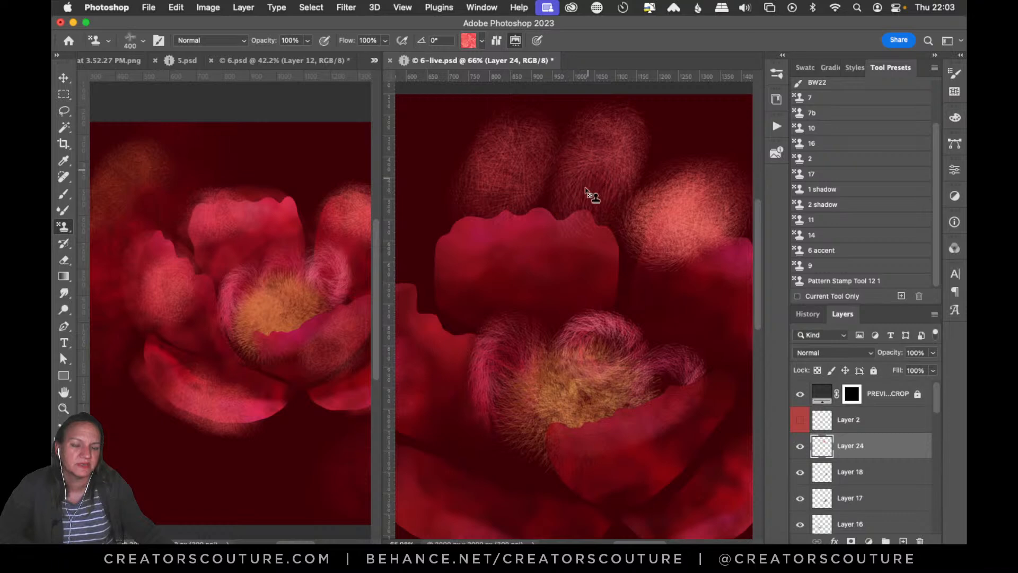
# Try one more stroke across the top petal and undo all the test strokes on Layer 24.
pyautogui.moveTo(522, 244)
pyautogui.mouseDown()
pyautogui.moveTo(485, 240)
pyautogui.moveTo(449, 295)
pyautogui.moveTo(451, 265)
pyautogui.mouseUp()
pyautogui.press('super+z')
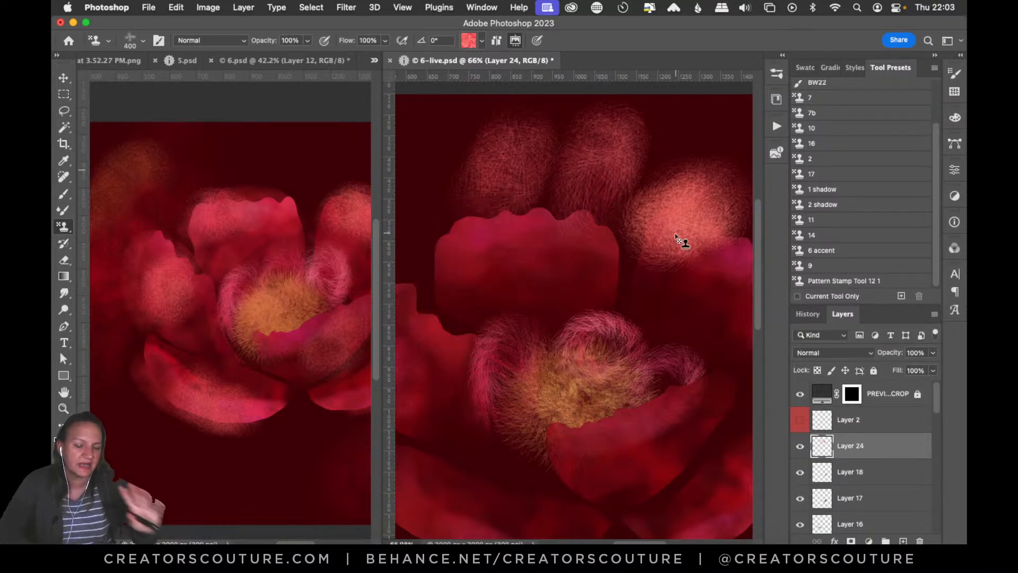
pyautogui.press('super+0')
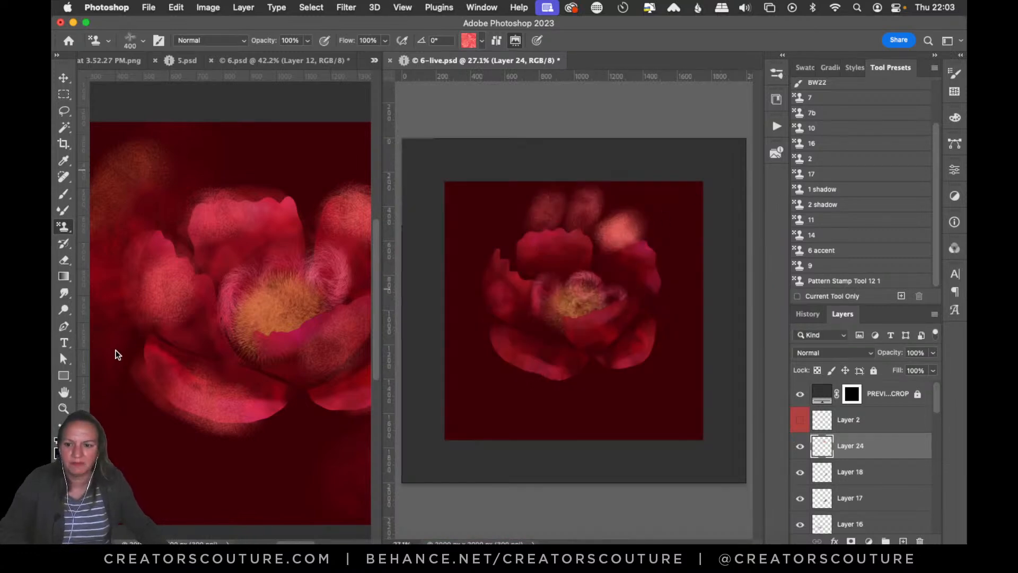
pyautogui.press('z')
pyautogui.moveTo(578, 287); pyautogui.dragTo(611, 276)
pyautogui.press('super+z')
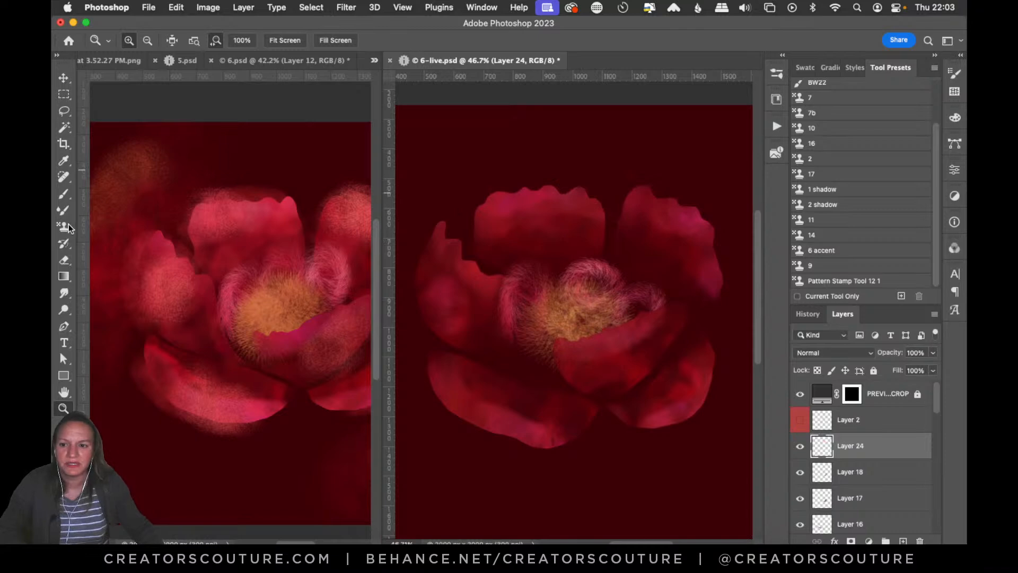
# Paint coral textured highlights with the Pattern Stamp on the top, upper-right, left and two lower petals on Layer 24.
pyautogui.click(64, 227)
pyautogui.moveTo(514, 227); pyautogui.dragTo(523, 229)
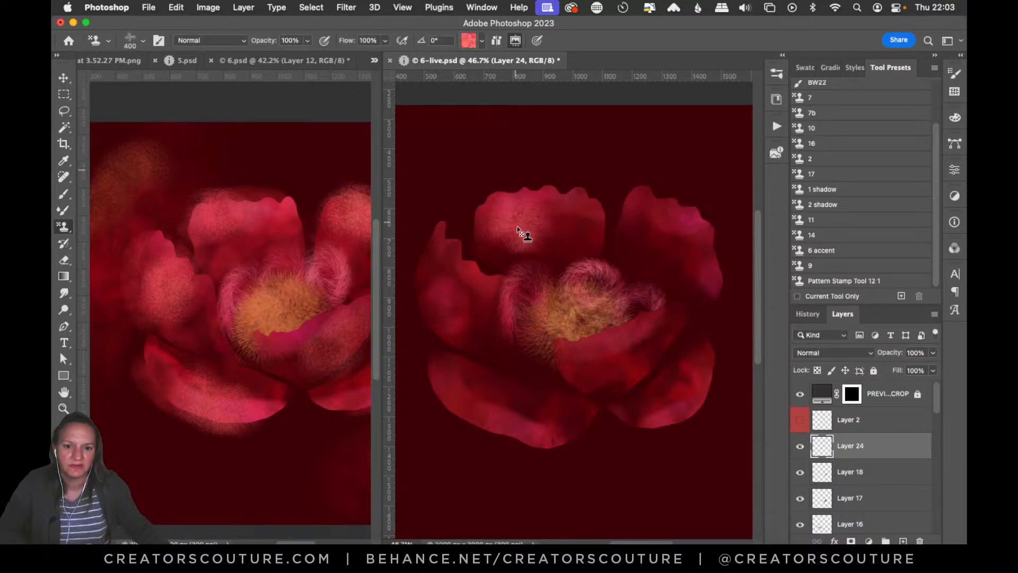
pyautogui.moveTo(665, 207)
pyautogui.mouseDown()
pyautogui.moveTo(698, 260)
pyautogui.moveTo(693, 233)
pyautogui.moveTo(708, 258)
pyautogui.moveTo(711, 291)
pyautogui.mouseUp()
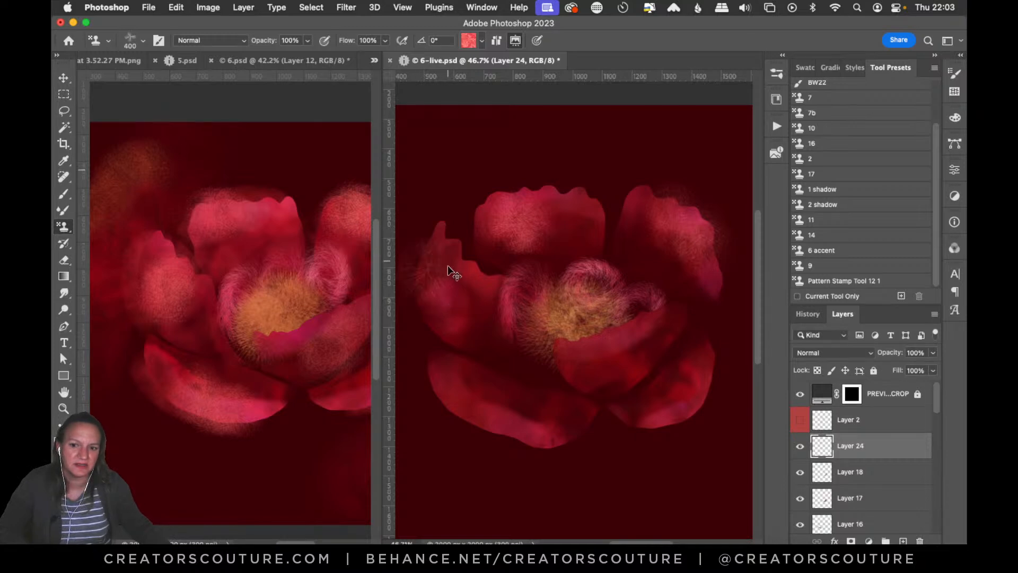
pyautogui.moveTo(448, 268); pyautogui.dragTo(444, 297)
pyautogui.moveTo(464, 405)
pyautogui.mouseDown()
pyautogui.moveTo(528, 437)
pyautogui.moveTo(468, 442)
pyautogui.moveTo(455, 408)
pyautogui.moveTo(562, 442)
pyautogui.moveTo(515, 421)
pyautogui.moveTo(598, 442)
pyautogui.moveTo(716, 381)
pyautogui.moveTo(703, 361)
pyautogui.moveTo(671, 414)
pyautogui.moveTo(625, 433)
pyautogui.moveTo(671, 404)
pyautogui.mouseUp()
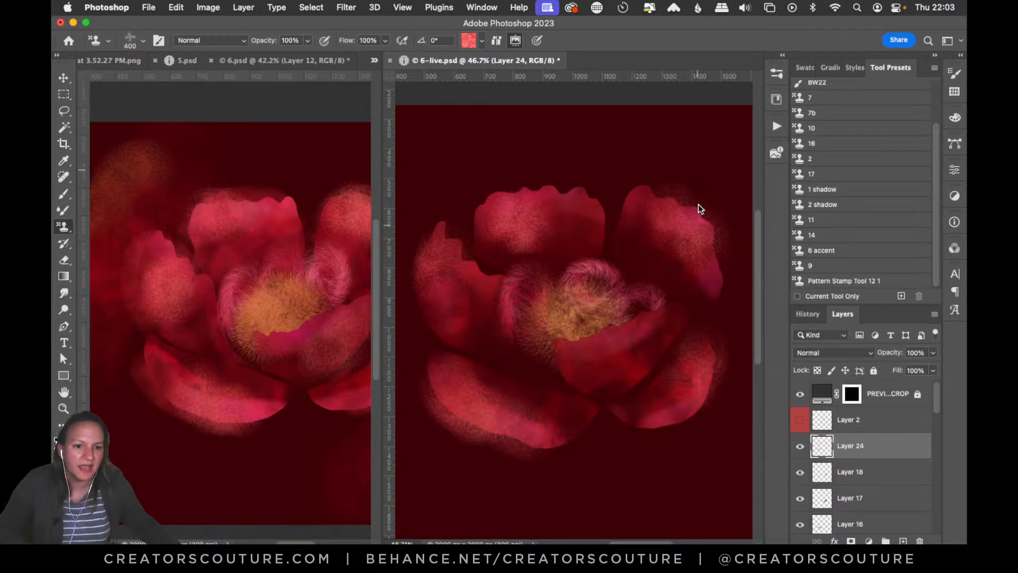
# Choose preset Pattern Stamp Tool 12 1 and examine the reference flower in 6.psd, toggling the visibility of its Layer 18.
pyautogui.click(844, 281)
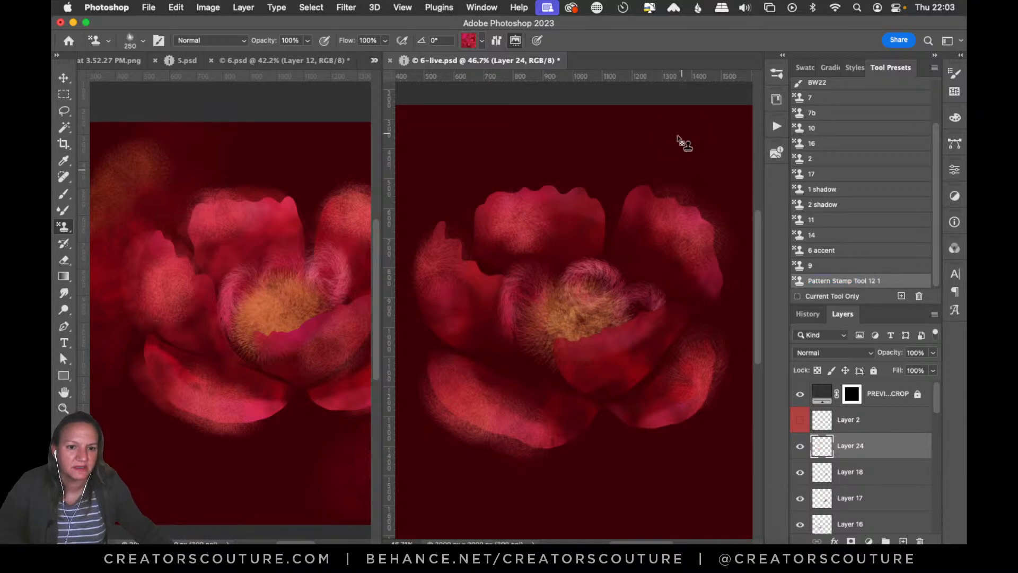
pyautogui.moveTo(936, 394); pyautogui.dragTo(927, 517)
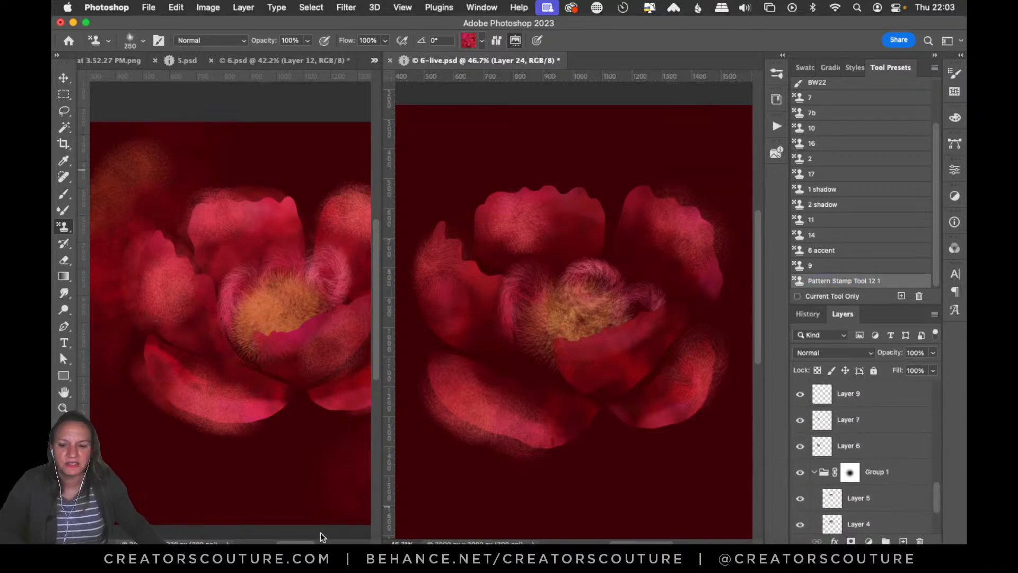
pyautogui.moveTo(300, 542)
pyautogui.mouseDown()
pyautogui.moveTo(290, 542)
pyautogui.moveTo(307, 542)
pyautogui.mouseUp()
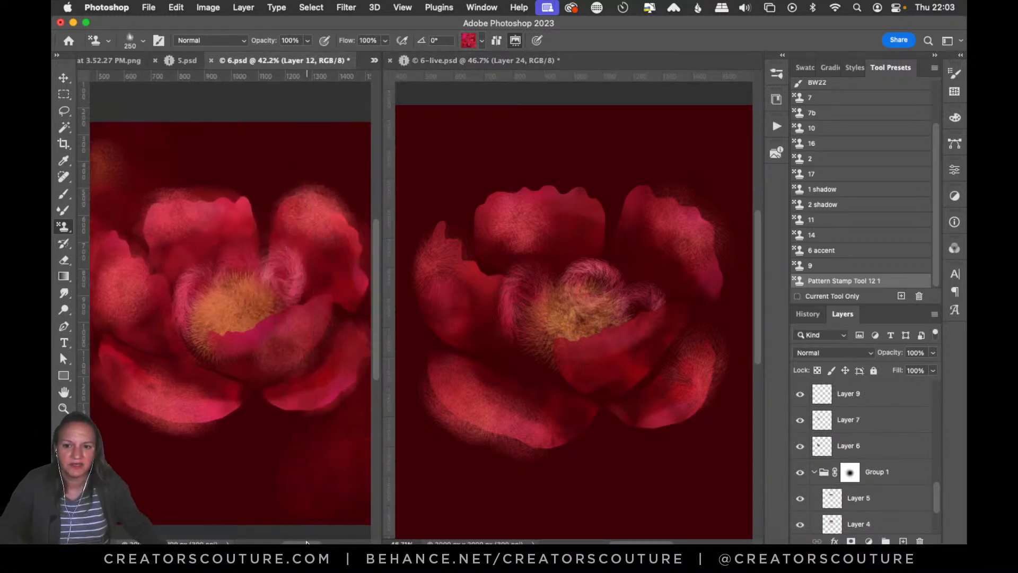
pyautogui.scroll(-5, 931, 460)
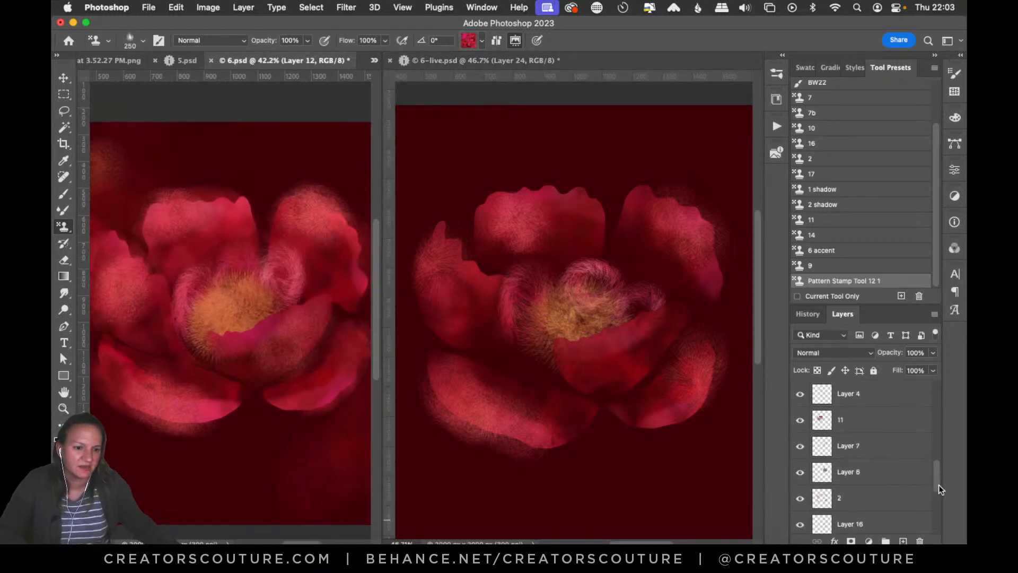
pyautogui.click(860, 447)
pyautogui.click(801, 449)
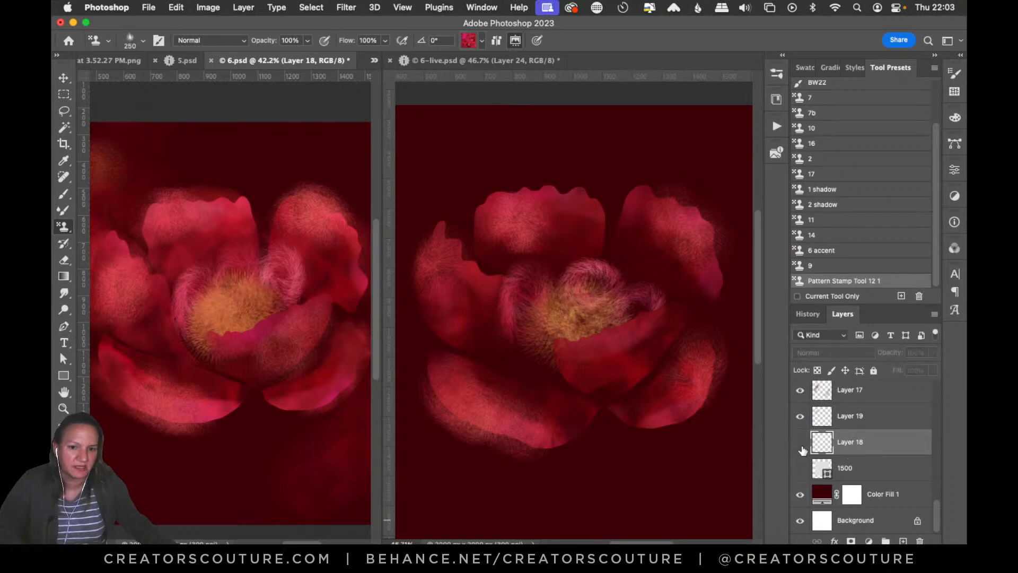
# Set the stamp pattern to the dark red swatch ending the second row of the ruby-garnet group.
pyautogui.click(470, 39)
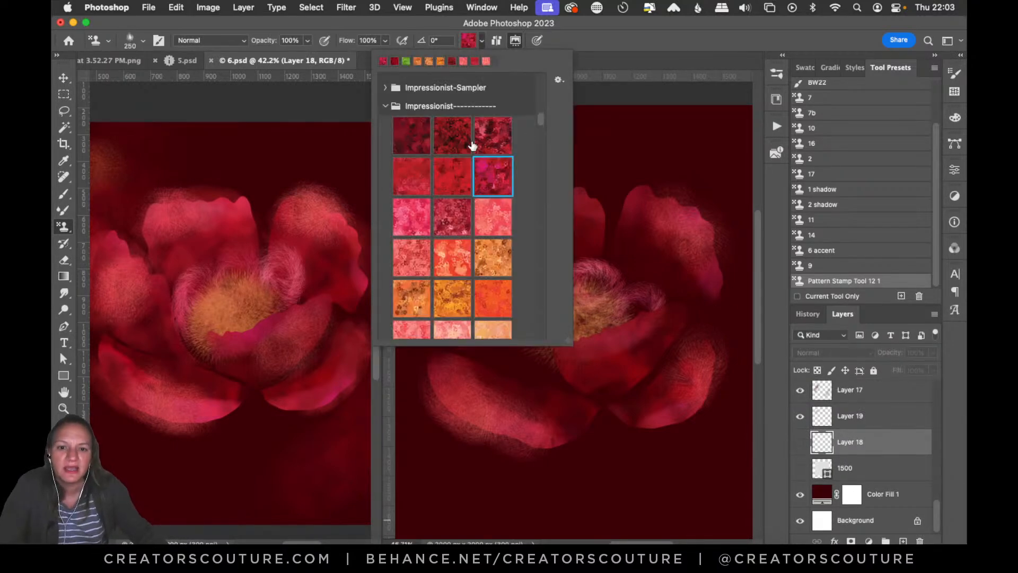
pyautogui.scroll(2, 541, 114)
pyautogui.moveTo(542, 113)
pyautogui.mouseDown()
pyautogui.moveTo(543, 77)
pyautogui.moveTo(542, 94)
pyautogui.mouseUp()
pyautogui.click(512, 194)
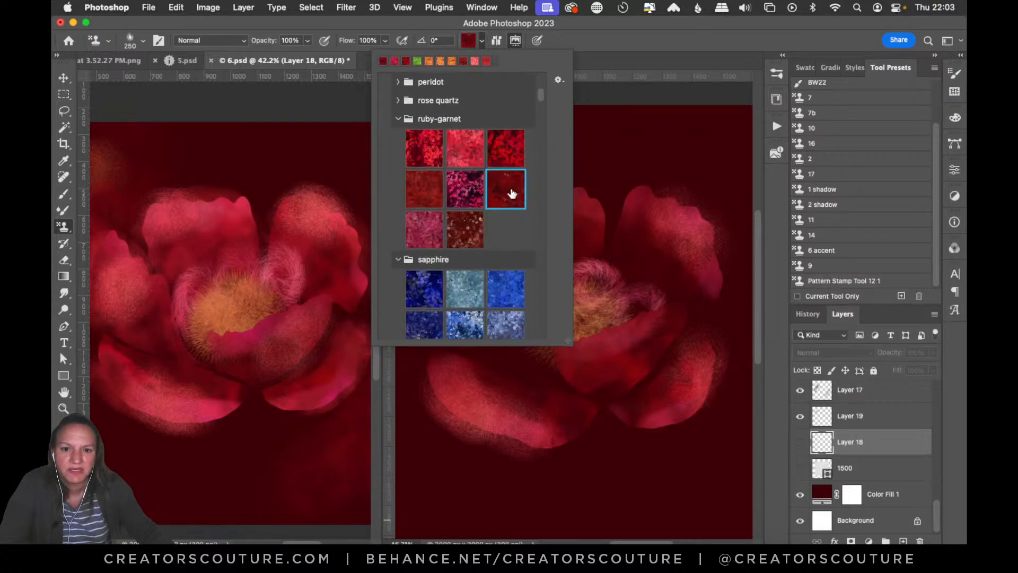
# Examine the numbered brush samples in whisperthin.psd alongside the list of available brushes.
pyautogui.click(776, 75)
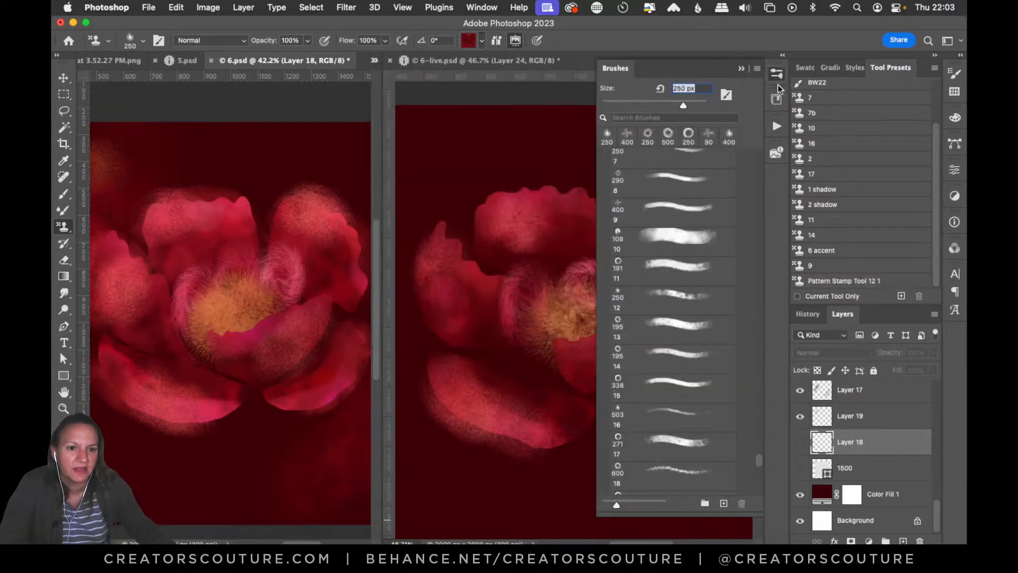
pyautogui.click(374, 60)
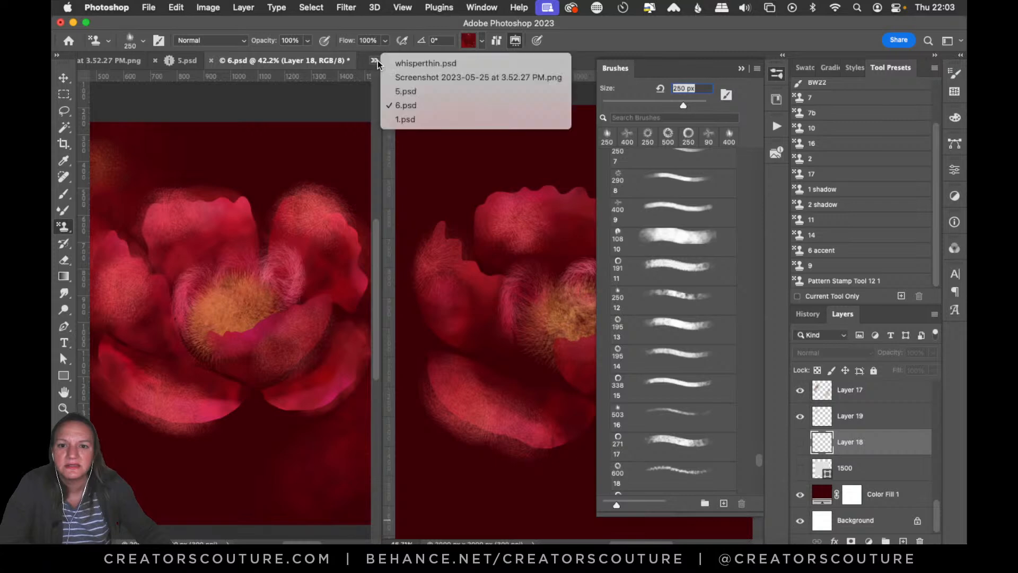
pyautogui.click(434, 64)
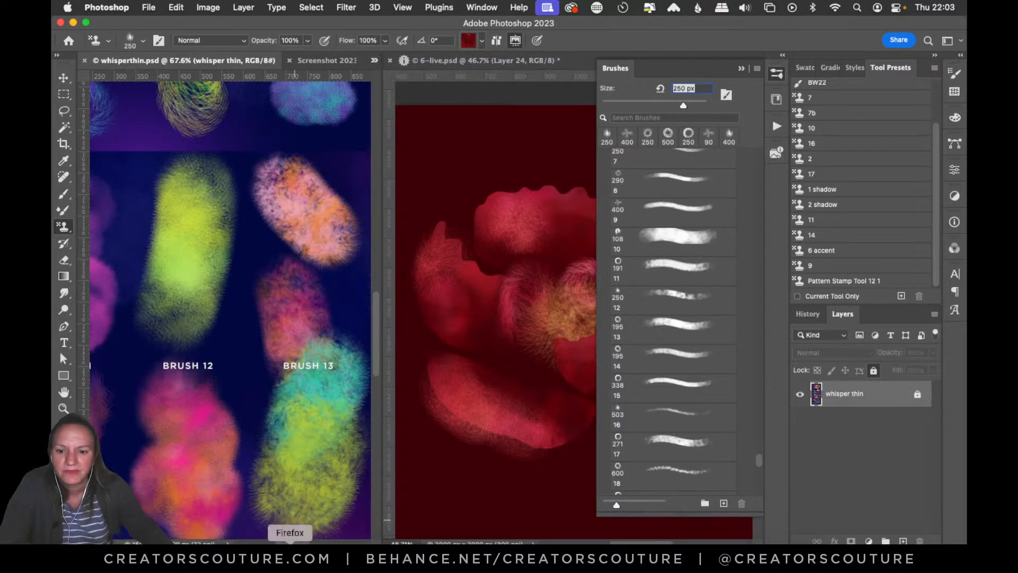
pyautogui.hscroll(5, 313, 533)
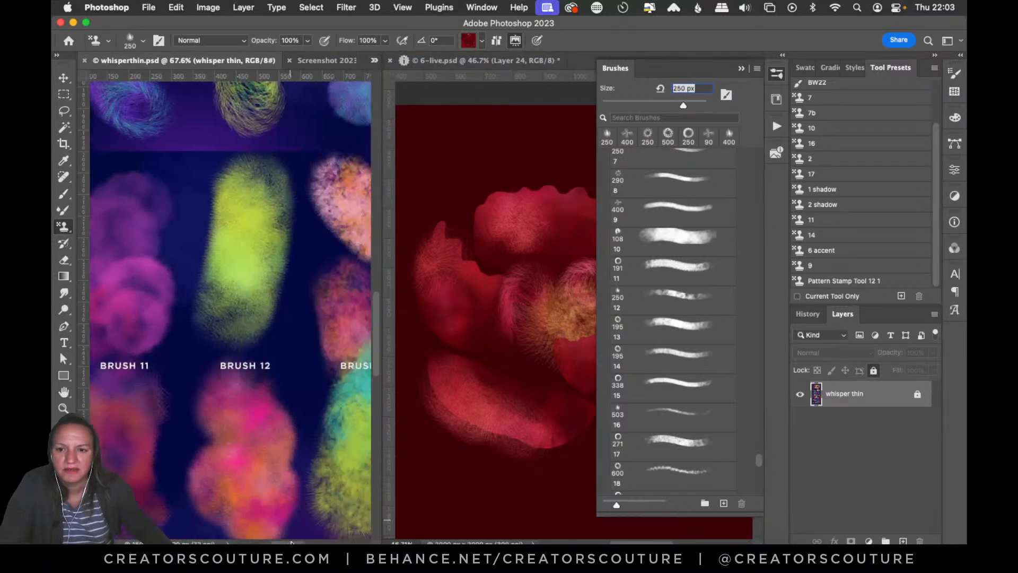
pyautogui.hscroll(4, 335, 537)
pyautogui.moveTo(377, 329)
pyautogui.mouseDown()
pyautogui.moveTo(391, 191)
pyautogui.moveTo(386, 227)
pyautogui.mouseUp()
pyautogui.moveTo(332, 539); pyautogui.dragTo(282, 541)
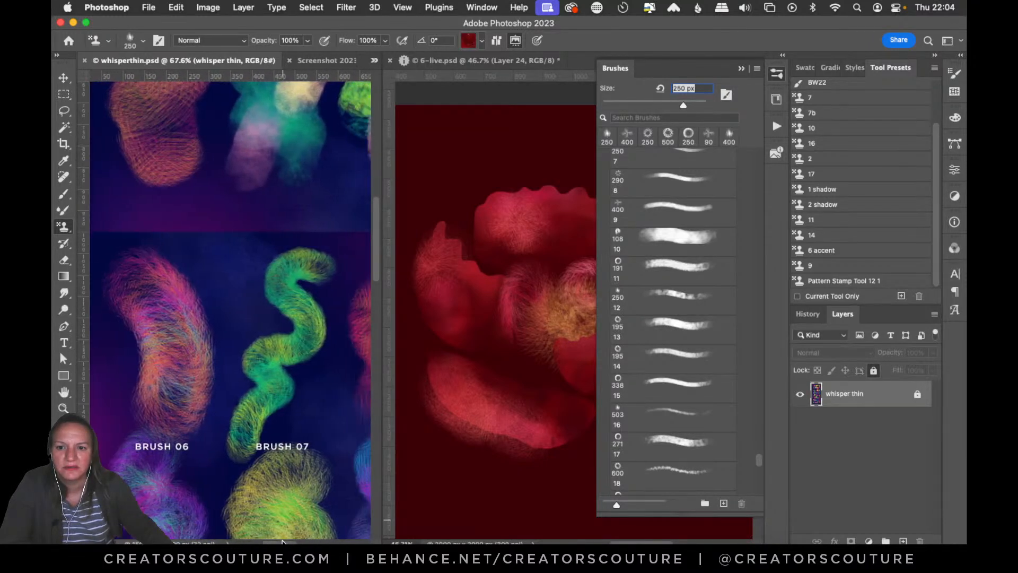
# Choose brush 10 at 108 px for the Pattern Stamp.
pyautogui.click(776, 74)
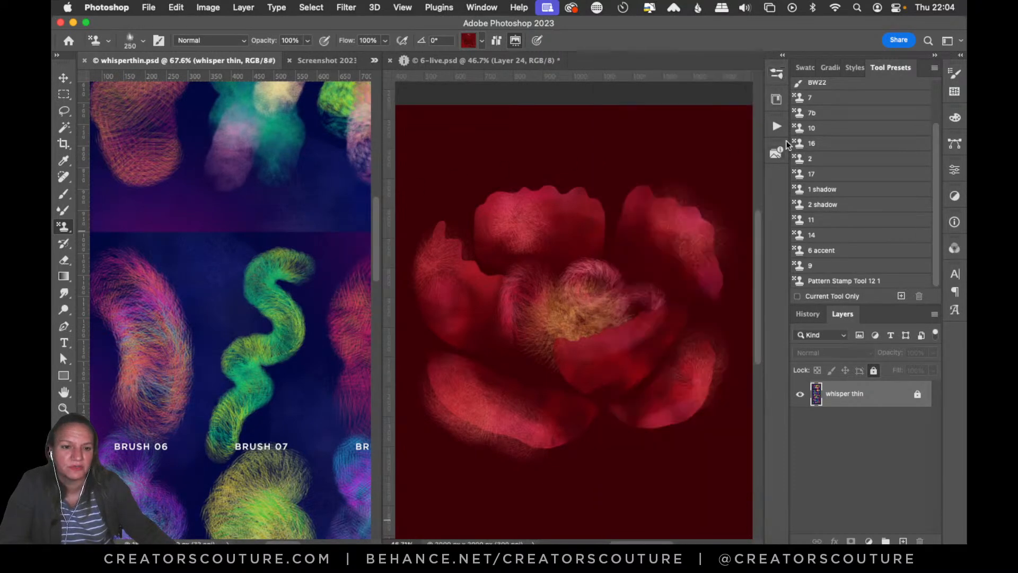
pyautogui.click(776, 73)
pyautogui.click(676, 242)
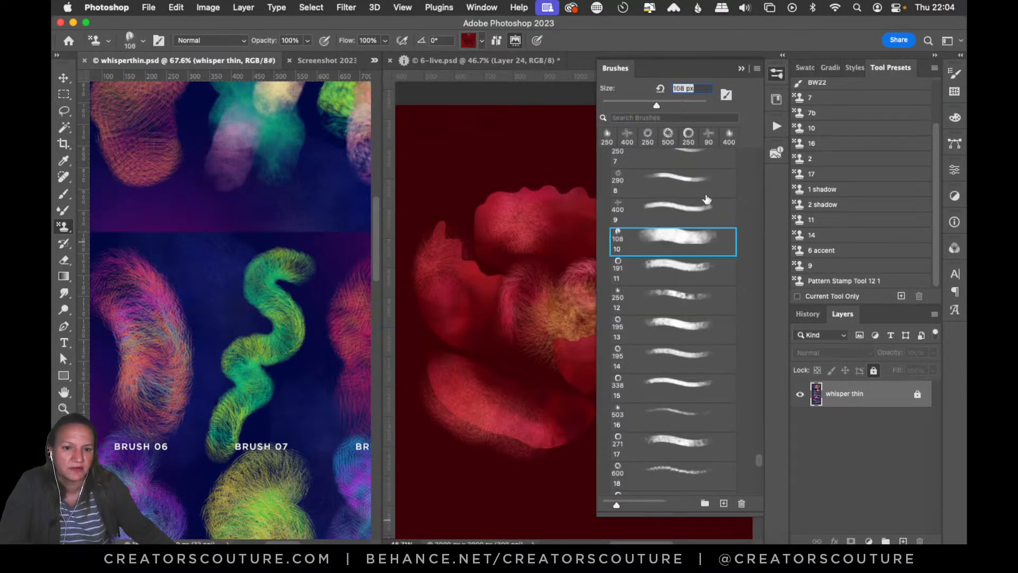
pyautogui.click(776, 74)
# Widen the 6-live.psd view, show 6.psd beside it as reference, and return to 6-live.psd.
pyautogui.click(469, 180)
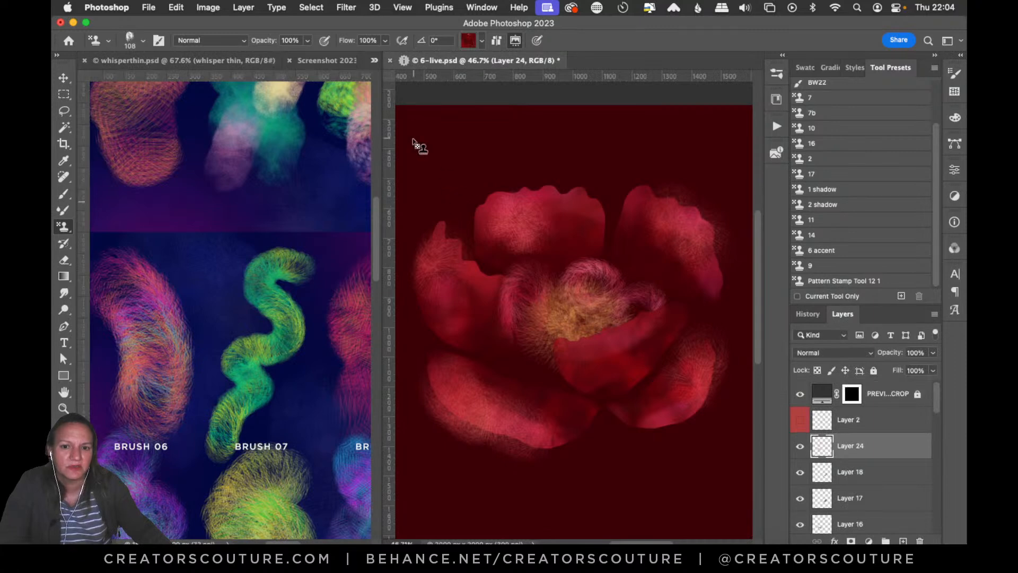
pyautogui.moveTo(382, 85); pyautogui.dragTo(318, 85)
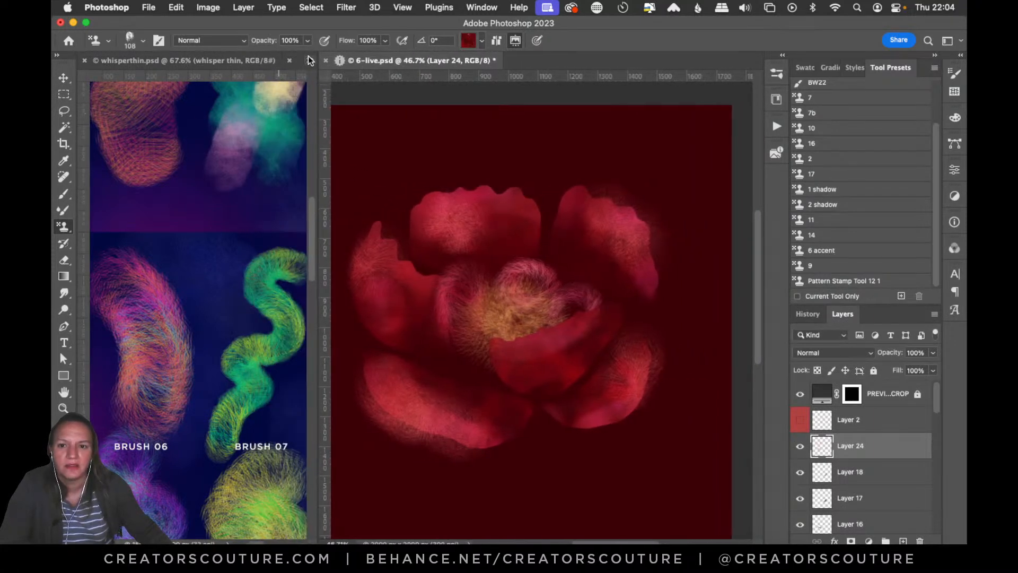
pyautogui.click(310, 60)
pyautogui.click(405, 106)
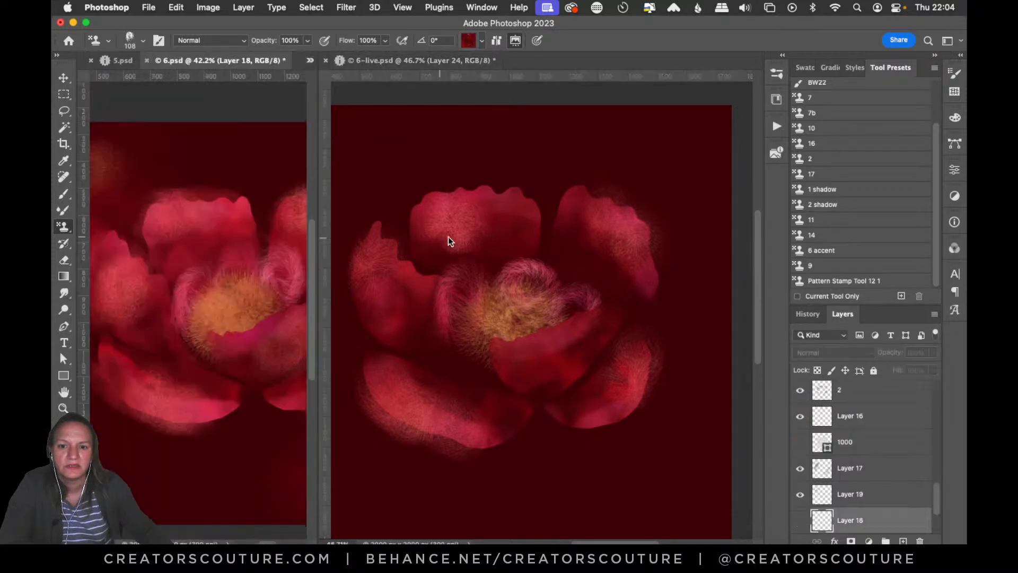
pyautogui.click(440, 204)
# Paint soft dark red shading around the top, left and lower-left petals on Layer 24, undoing strokes that sit wrong.
pyautogui.moveTo(477, 196)
pyautogui.mouseDown()
pyautogui.moveTo(422, 205)
pyautogui.moveTo(402, 239)
pyautogui.mouseUp()
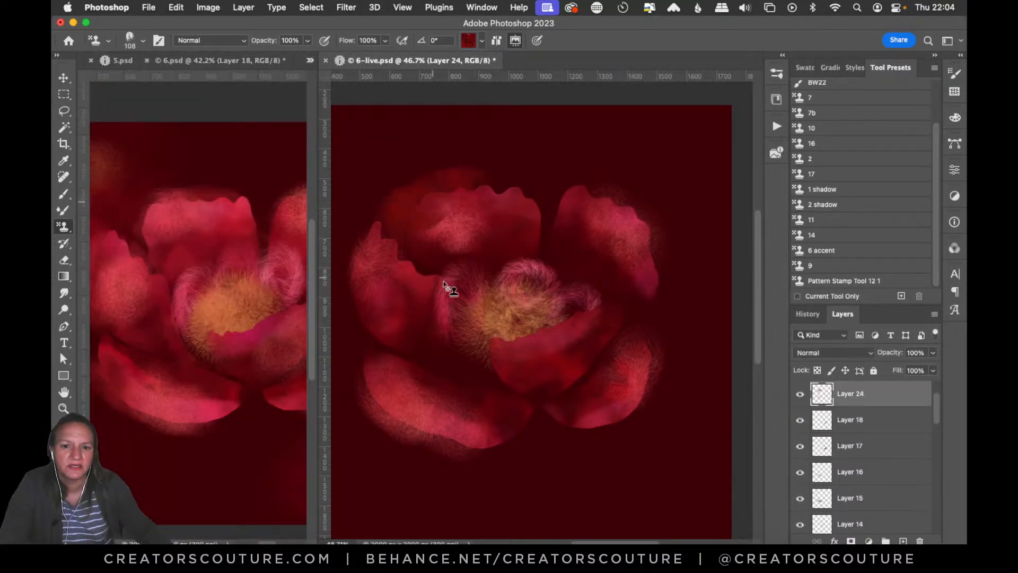
pyautogui.press('super+z')
pyautogui.moveTo(527, 212)
pyautogui.mouseDown()
pyautogui.moveTo(489, 193)
pyautogui.moveTo(420, 215)
pyautogui.moveTo(425, 300)
pyautogui.moveTo(368, 277)
pyautogui.moveTo(378, 236)
pyautogui.moveTo(364, 245)
pyautogui.moveTo(367, 322)
pyautogui.mouseUp()
pyautogui.press('super+z')
pyautogui.moveTo(394, 359)
pyautogui.mouseDown()
pyautogui.moveTo(365, 373)
pyautogui.moveTo(364, 415)
pyautogui.mouseUp()
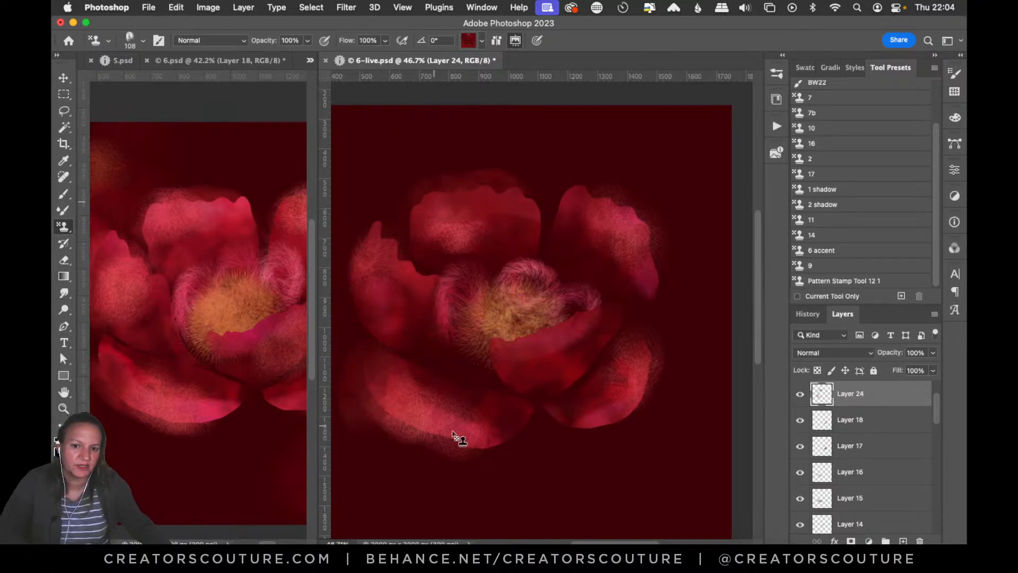
pyautogui.press('super+z')
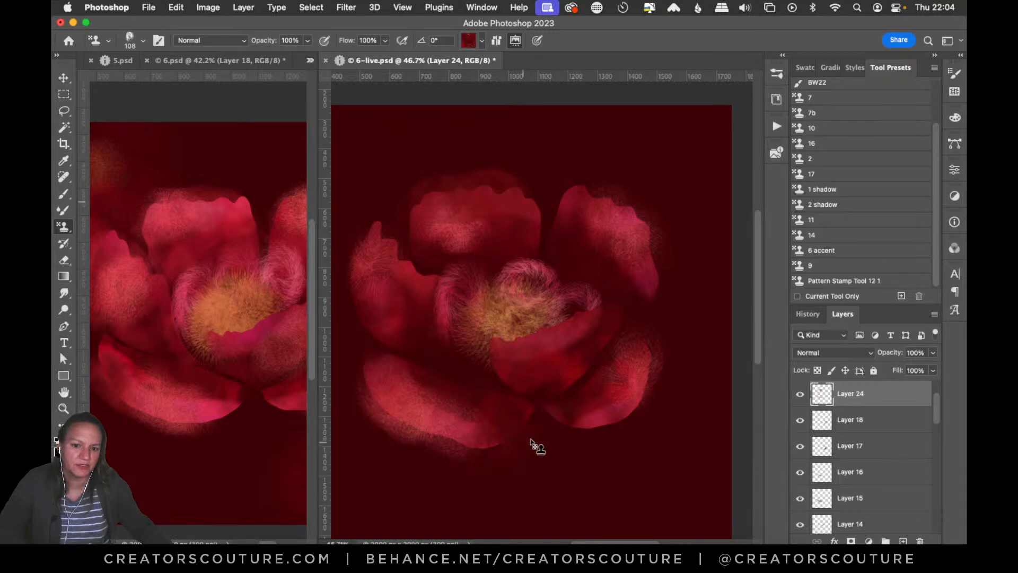
# Switch to the third ruby-garnet pattern and paint soft red color on the upper-right petal's inner edge and the lower-right petal.
pyautogui.click(467, 41)
pyautogui.click(420, 158)
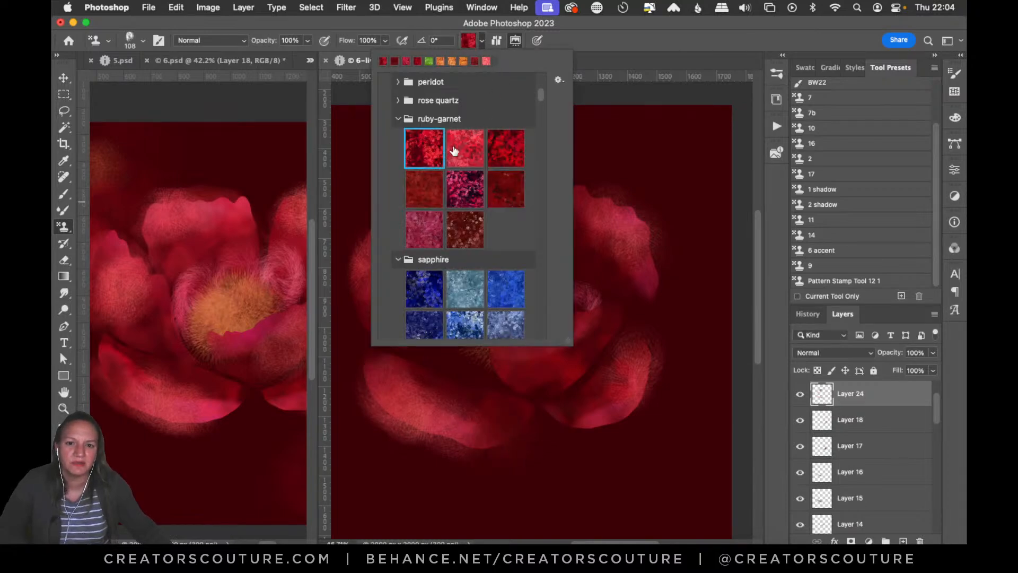
pyautogui.click(511, 154)
pyautogui.click(588, 46)
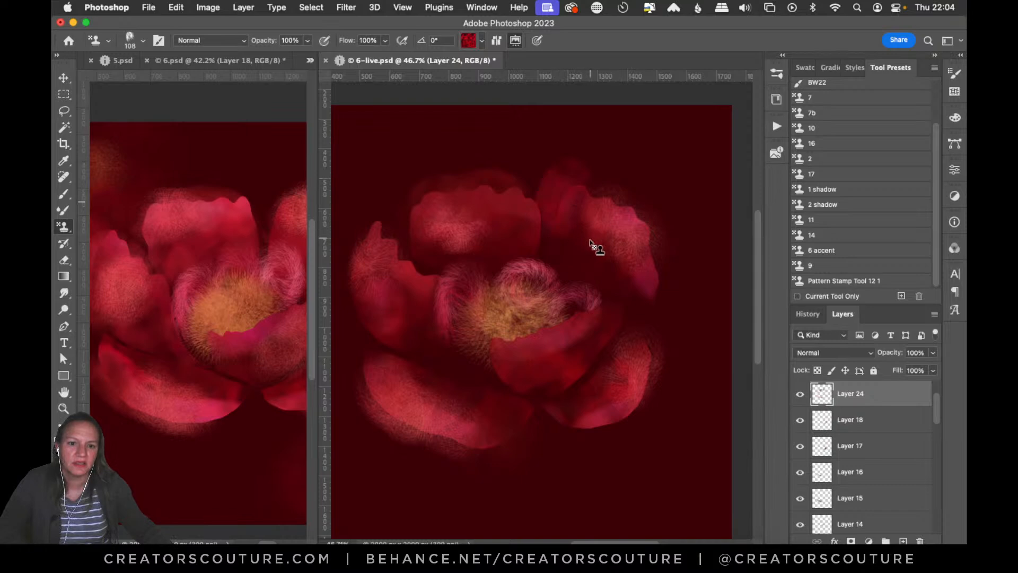
pyautogui.moveTo(578, 202); pyautogui.dragTo(561, 229)
pyautogui.moveTo(653, 356); pyautogui.dragTo(638, 401)
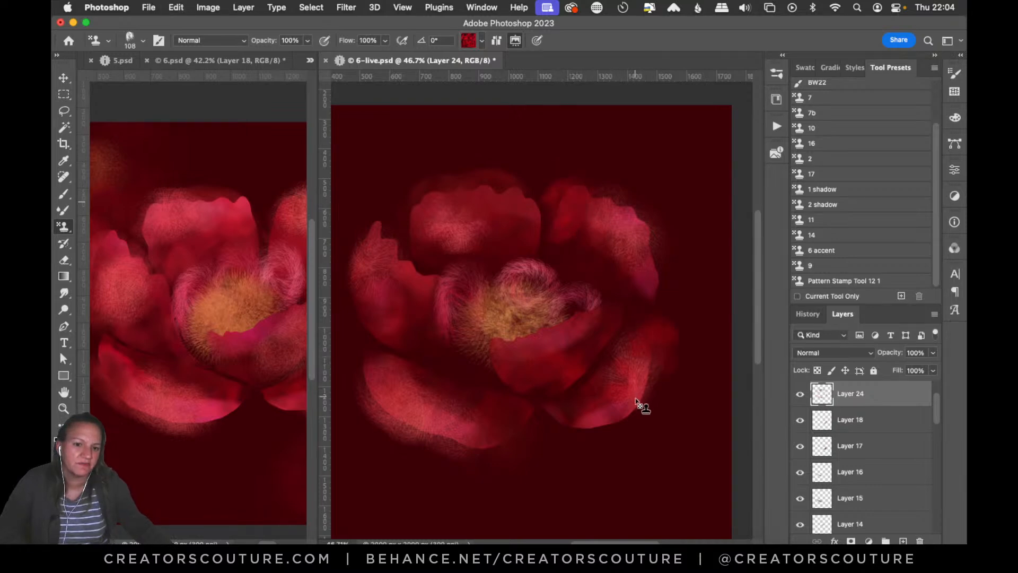
# Paint soft red color on Layer 24 over the lower-right petal, the front center petal and the lower-left petal's inner tip.
pyautogui.moveTo(574, 421)
pyautogui.mouseDown()
pyautogui.moveTo(619, 421)
pyautogui.moveTo(636, 436)
pyautogui.mouseUp()
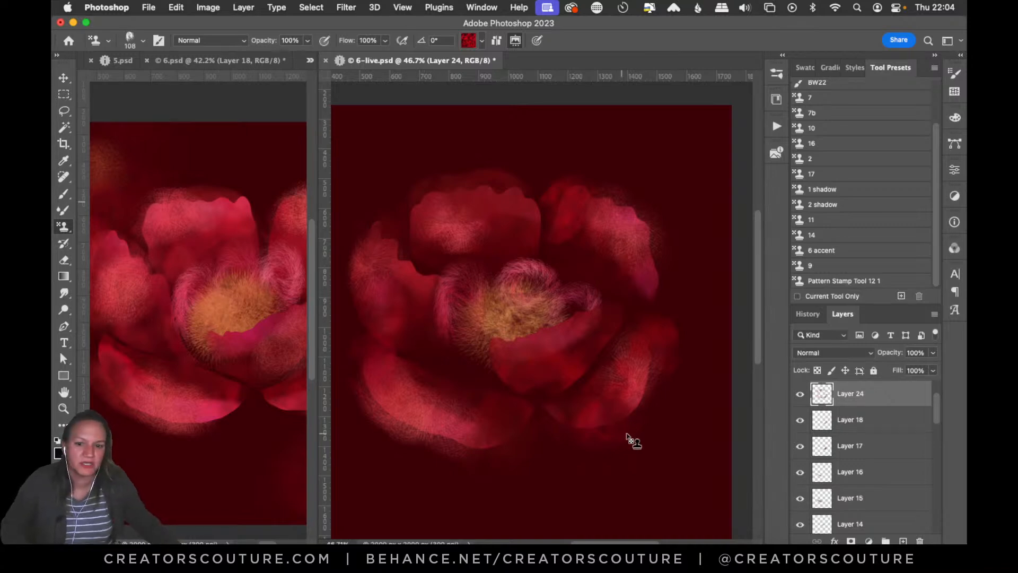
pyautogui.moveTo(514, 366)
pyautogui.mouseDown()
pyautogui.moveTo(530, 384)
pyautogui.moveTo(503, 360)
pyautogui.moveTo(575, 359)
pyautogui.moveTo(508, 341)
pyautogui.moveTo(591, 325)
pyautogui.mouseUp()
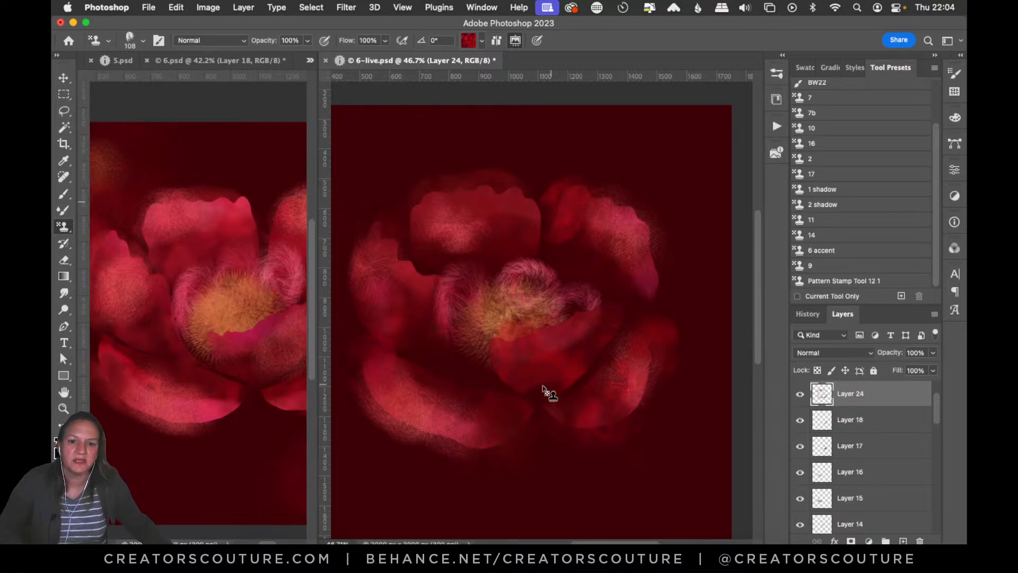
pyautogui.moveTo(531, 412); pyautogui.dragTo(486, 468)
pyautogui.press('super+z')
pyautogui.moveTo(517, 423)
pyautogui.mouseDown()
pyautogui.moveTo(462, 454)
pyautogui.moveTo(465, 478)
pyautogui.mouseUp()
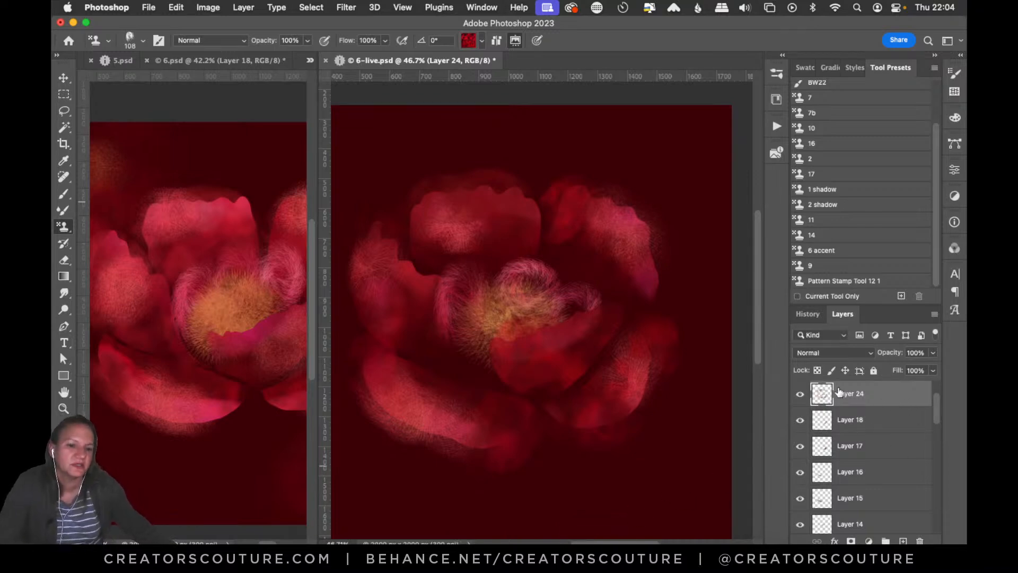
# Select Layer 3, just above the Color Fill 1 background, in 6-live.psd.
pyautogui.moveTo(758, 312); pyautogui.dragTo(760, 328)
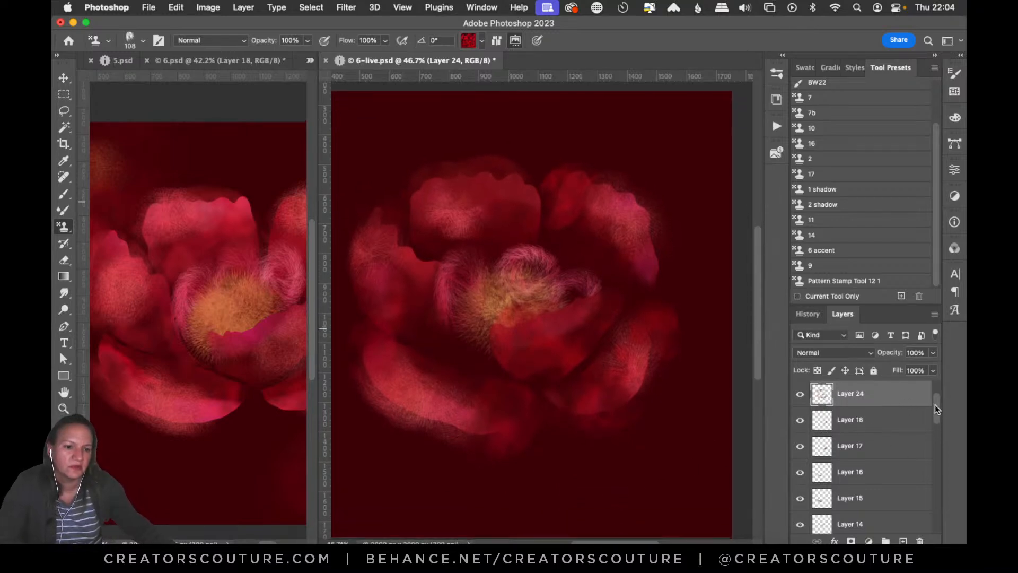
pyautogui.moveTo(936, 407); pyautogui.dragTo(934, 539)
pyautogui.click(850, 478)
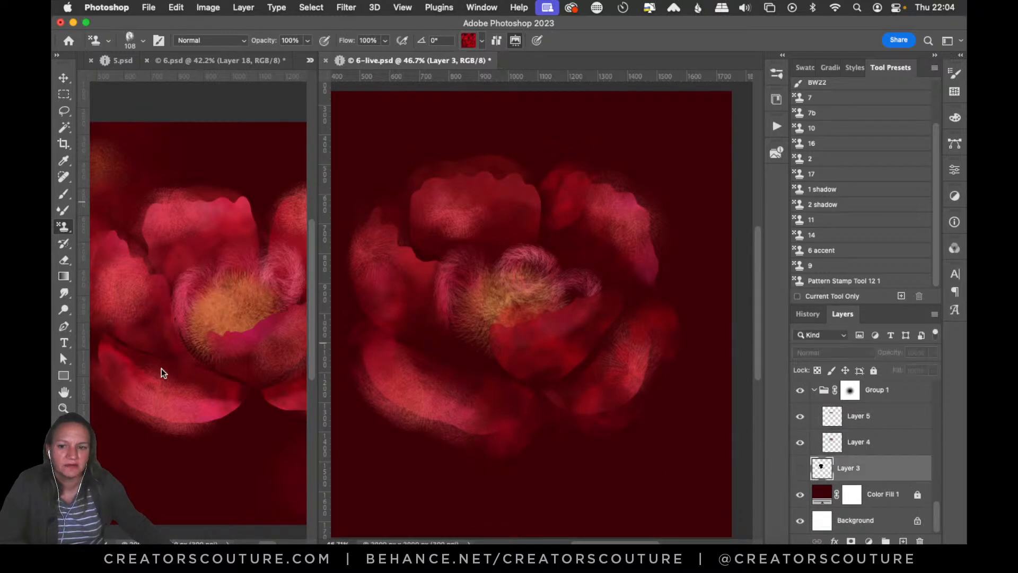
# Switch to 6.psd and examine its soft background painting by turning Layer 17 off and on.
pyautogui.click(257, 465)
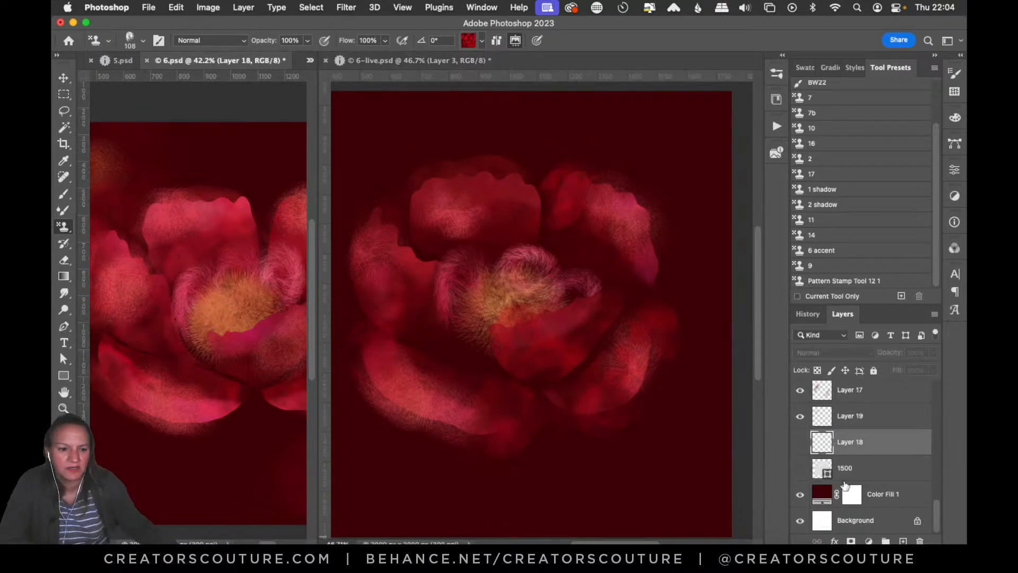
pyautogui.scroll(4, 934, 497)
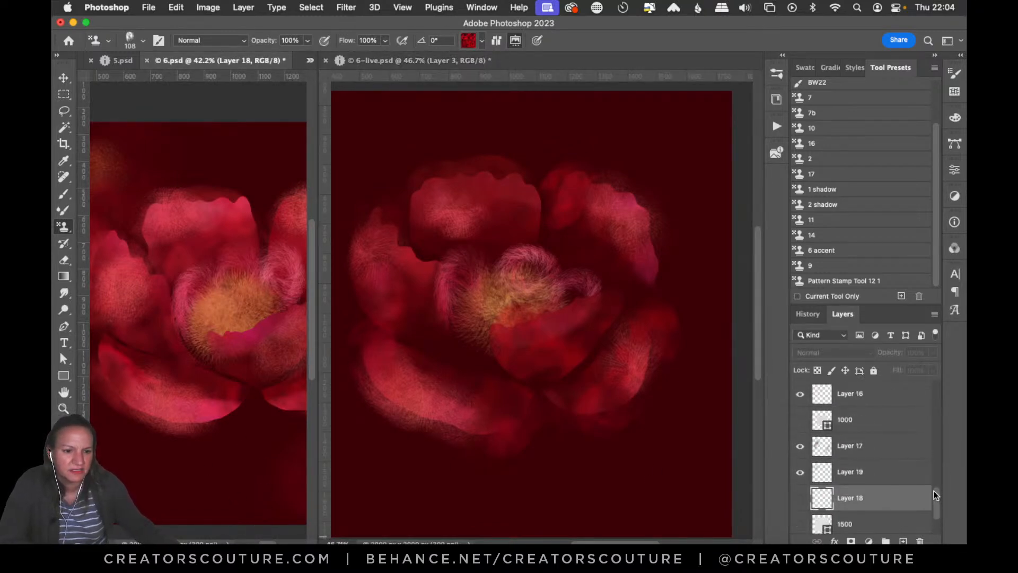
pyautogui.click(800, 446)
pyautogui.click(800, 446)
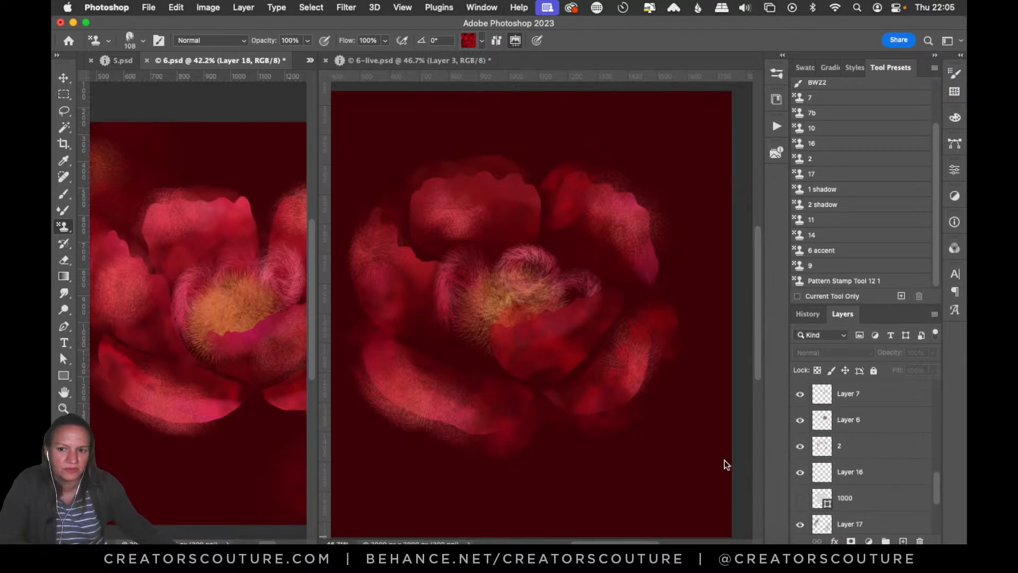
pyautogui.moveTo(269, 543); pyautogui.dragTo(263, 543)
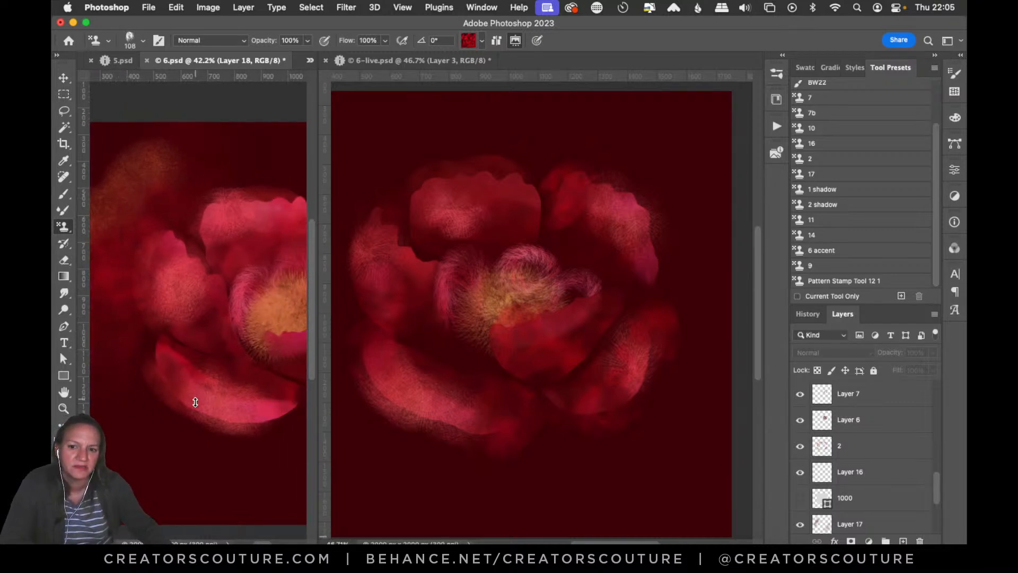
# Try copying Layer 17 from 6.psd into 6-live.psd and positioning it behind the flower, and delete the copy.
pyautogui.click(64, 78)
pyautogui.moveTo(106, 152)
pyautogui.mouseDown()
pyautogui.moveTo(126, 263)
pyautogui.moveTo(194, 254)
pyautogui.moveTo(130, 264)
pyautogui.moveTo(419, 172)
pyautogui.mouseUp()
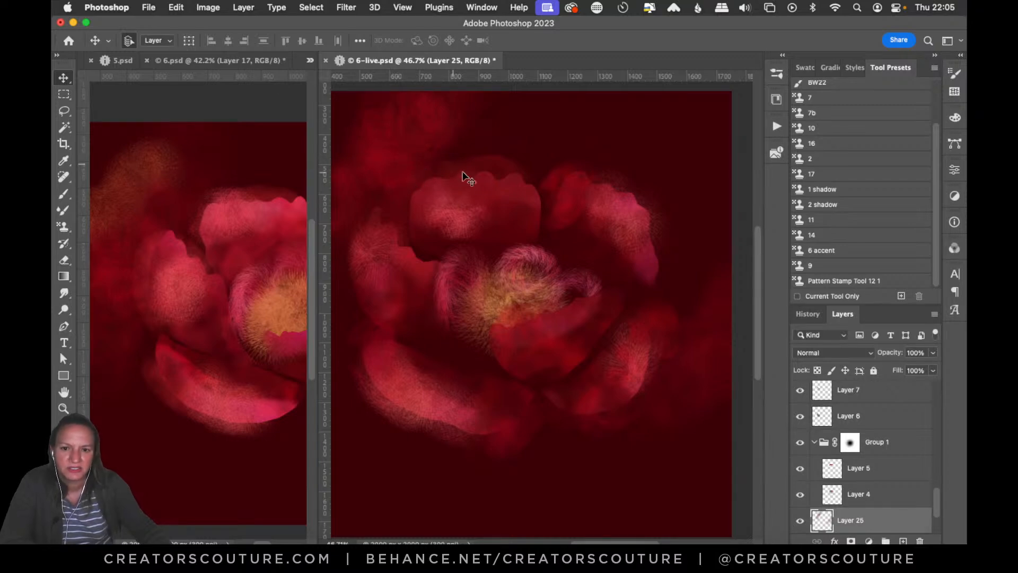
pyautogui.moveTo(418, 154); pyautogui.dragTo(398, 157)
pyautogui.press('BackSpace')
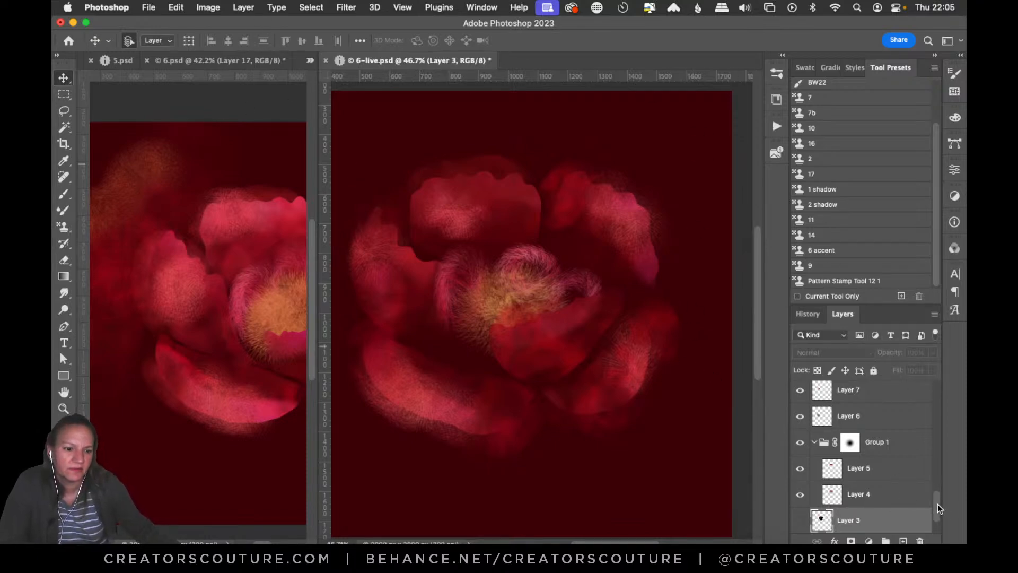
# Add a new layer directly above Layer 3 and activate the Pattern Stamp tool.
pyautogui.moveTo(938, 505); pyautogui.dragTo(932, 533)
pyautogui.click(905, 540)
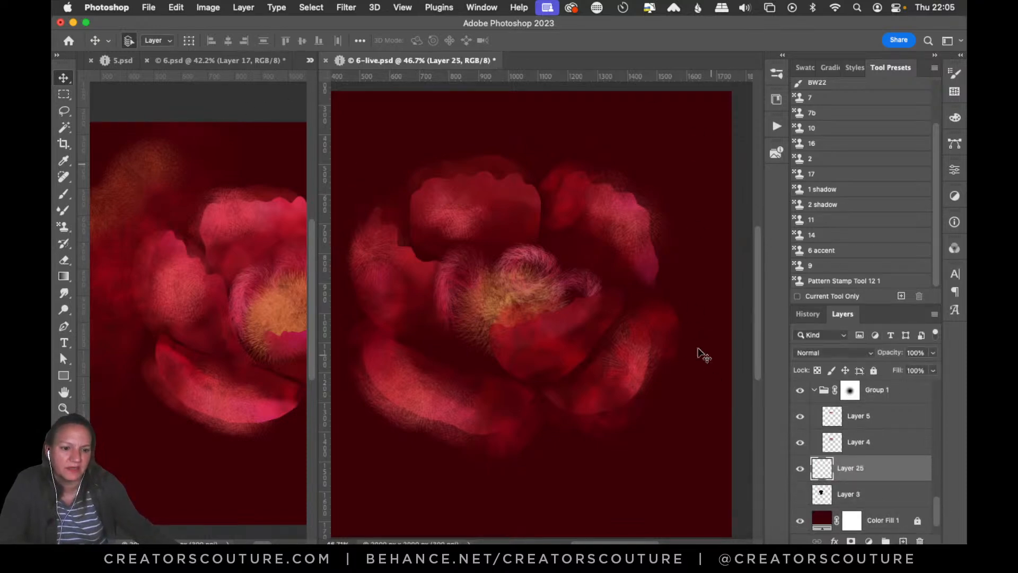
pyautogui.click(63, 227)
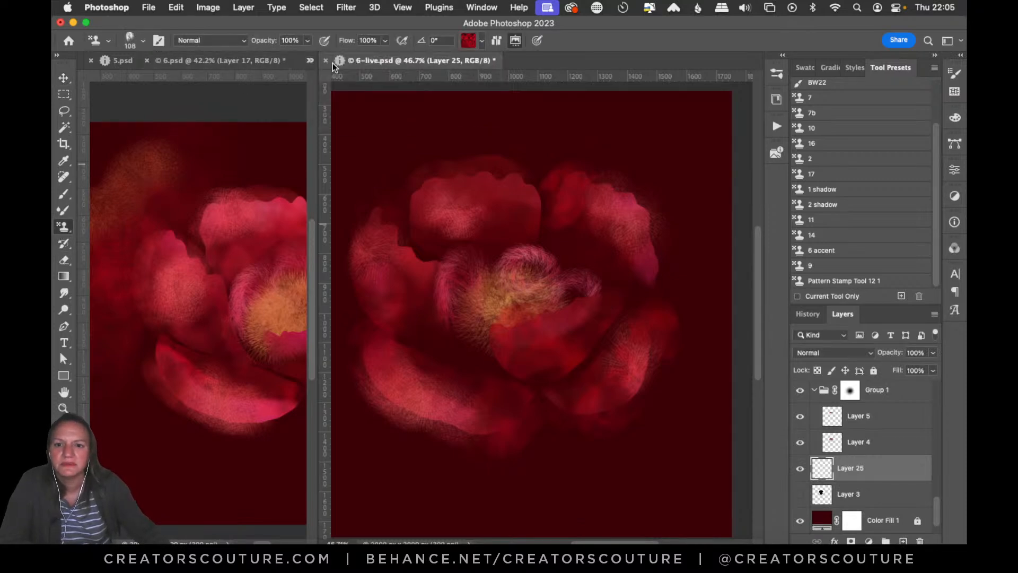
# Show whisperthin.psd beside 6-live.psd, examine its numbered brush samples, and return to 6-live.psd.
pyautogui.click(310, 62)
pyautogui.click(345, 63)
pyautogui.moveTo(229, 60)
pyautogui.mouseDown()
pyautogui.moveTo(397, 78)
pyautogui.moveTo(485, 55)
pyautogui.moveTo(520, 59)
pyautogui.mouseUp()
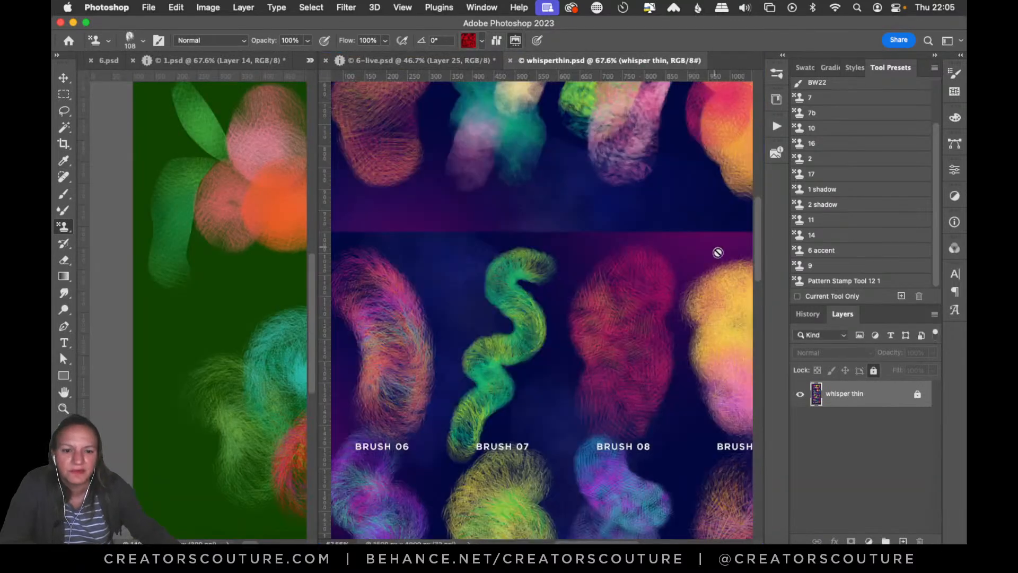
pyautogui.moveTo(760, 262)
pyautogui.mouseDown()
pyautogui.moveTo(762, 199)
pyautogui.moveTo(732, 260)
pyautogui.mouseUp()
pyautogui.moveTo(582, 542); pyautogui.dragTo(618, 542)
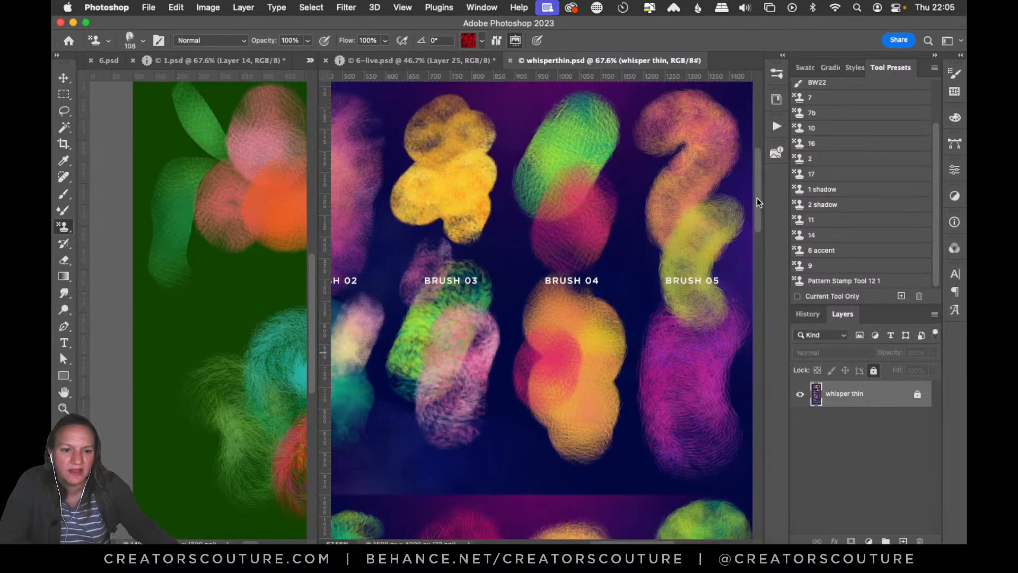
pyautogui.moveTo(756, 202); pyautogui.dragTo(755, 262)
pyautogui.click(429, 63)
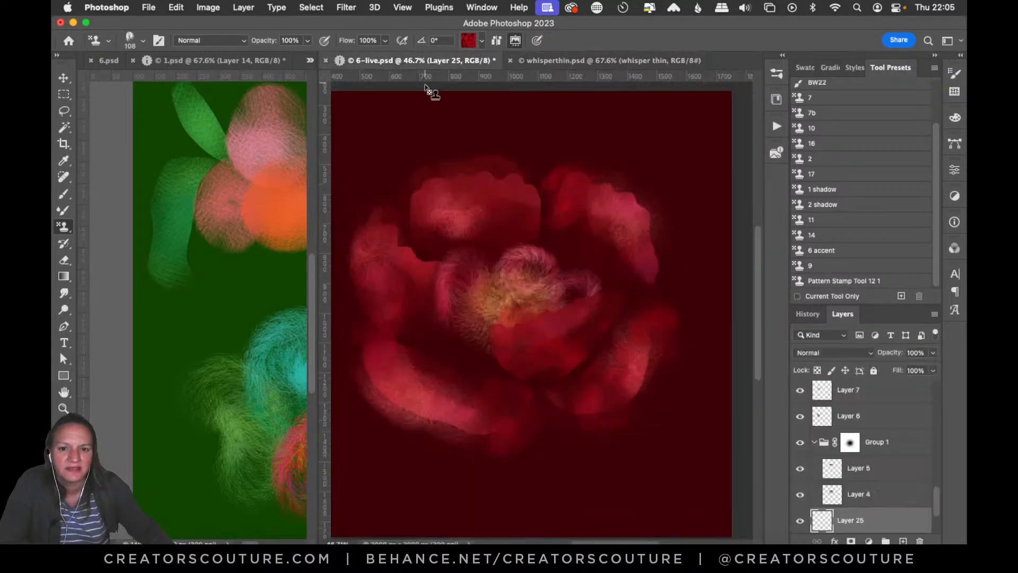
# Choose a dark red pattern from the first row of the Impressionist group and test it beside the upper-right petal.
pyautogui.click(469, 41)
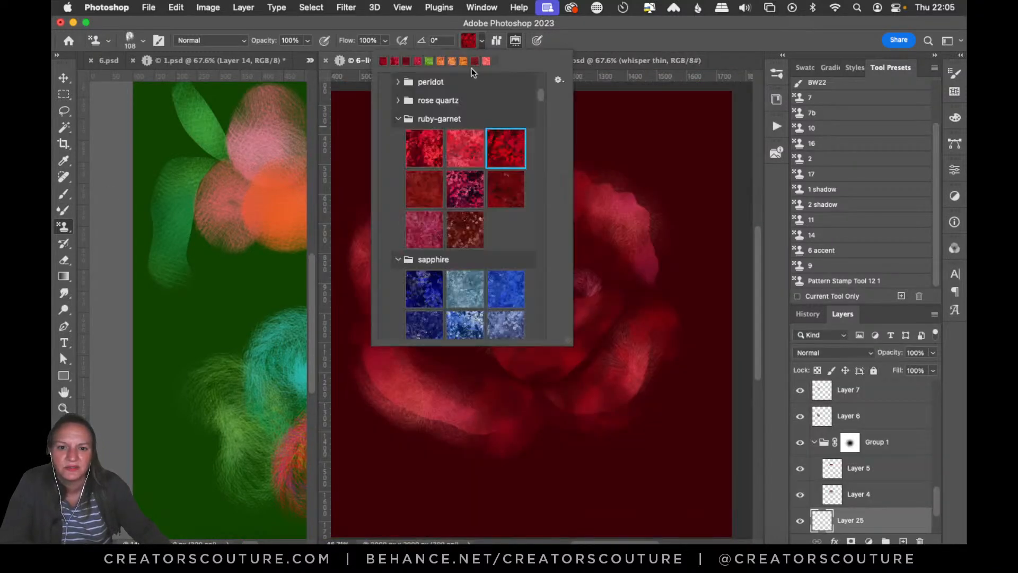
pyautogui.moveTo(541, 103); pyautogui.dragTo(538, 121)
pyautogui.click(455, 148)
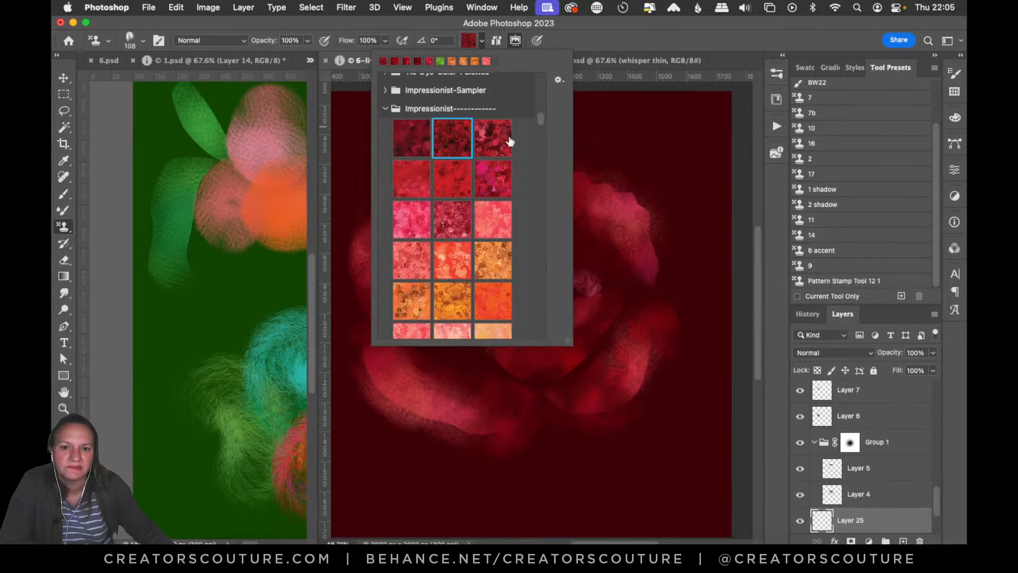
pyautogui.click(667, 181)
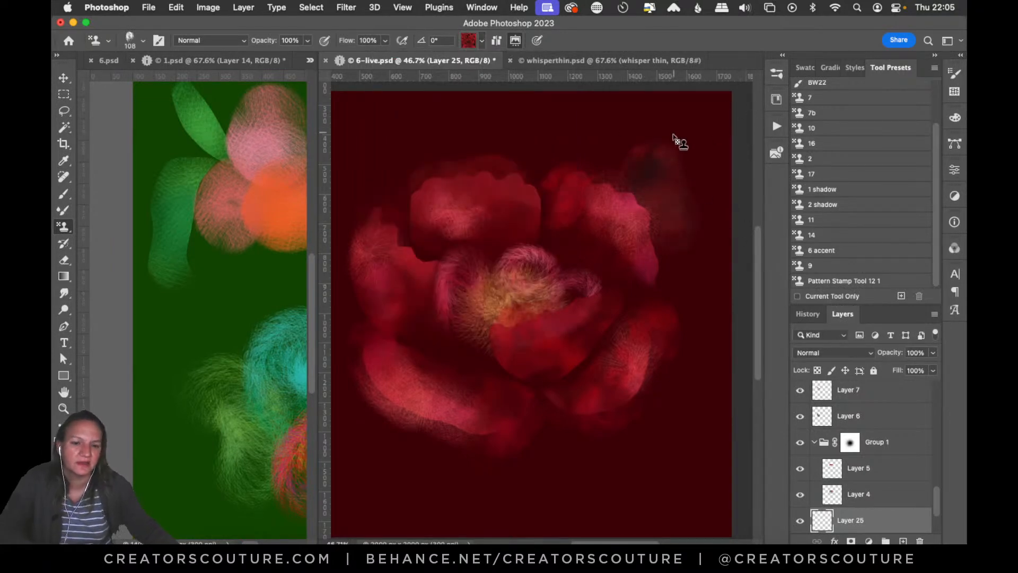
# Choose soft-dreamy-glitch brush 2 at 180 px and paint soft dark red texture behind the upper-left petals on Layer 25.
pyautogui.click(776, 73)
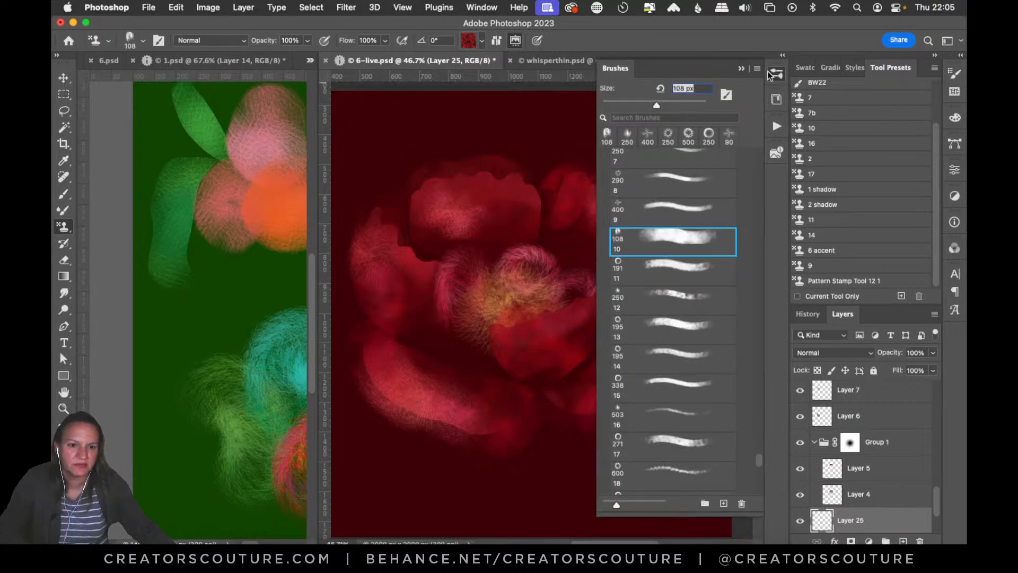
pyautogui.scroll(-5, 764, 461)
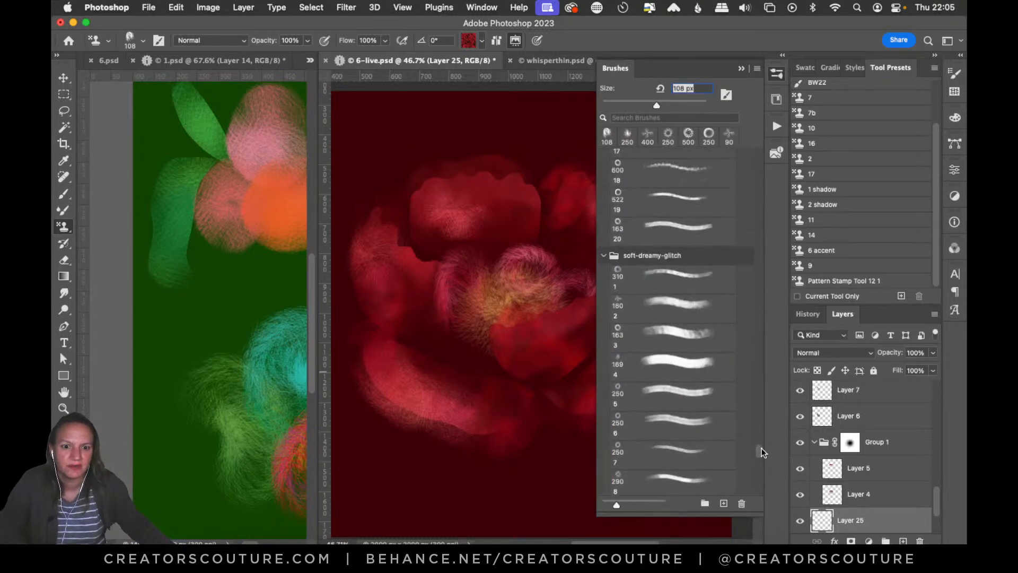
pyautogui.click(659, 317)
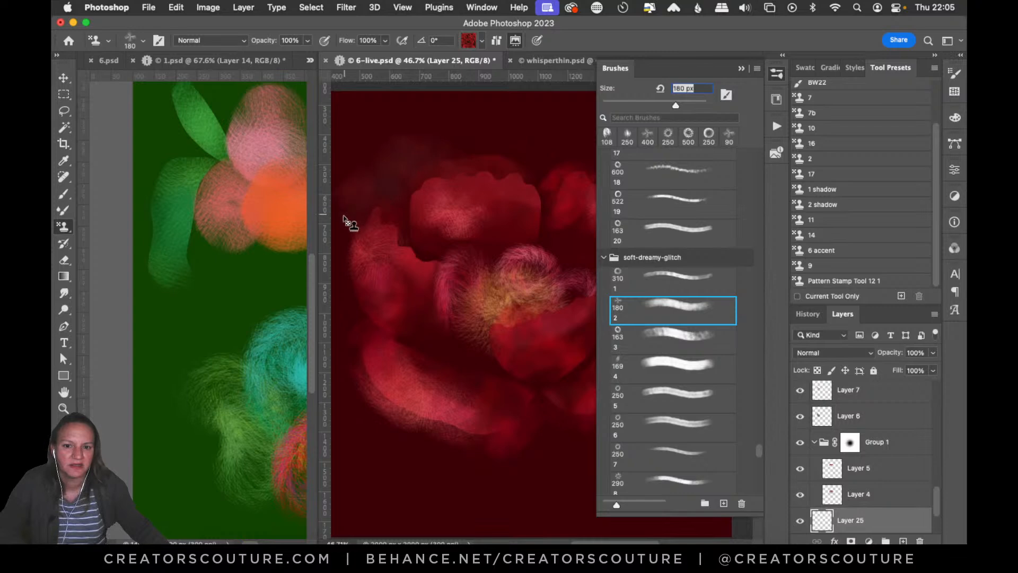
pyautogui.click(775, 73)
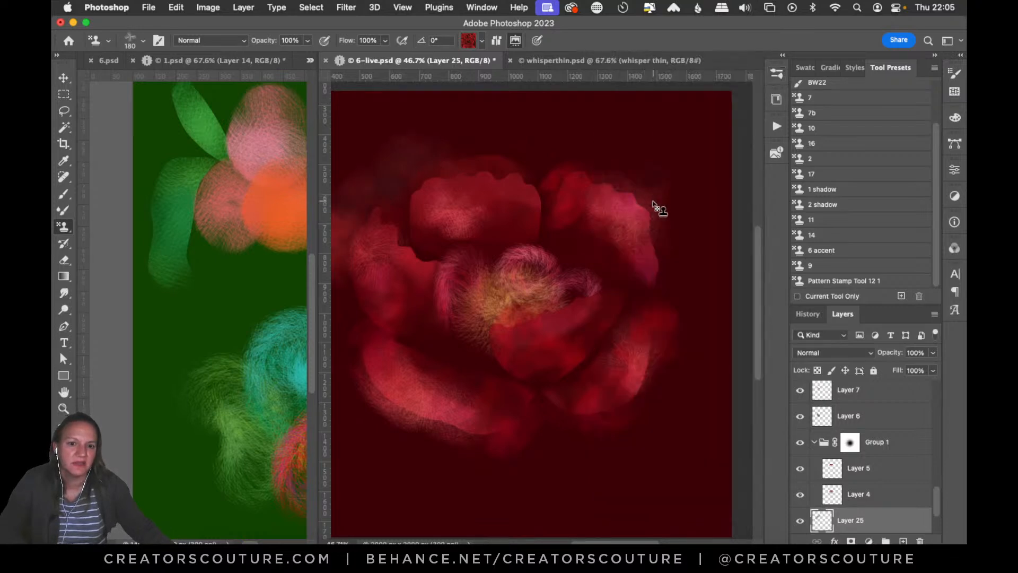
pyautogui.press('super+z')
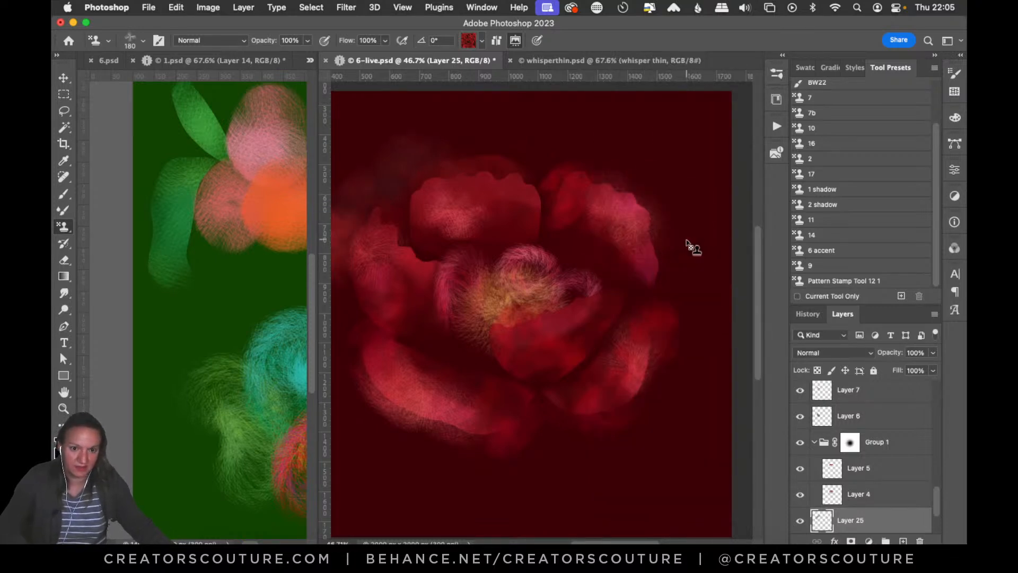
# Enlarge the brush to 250 px and paint soft red background texture right of and below the lower-right petal, undoing strokes that sit wrong.
pyautogui.press(']')
pyautogui.press(']')
pyautogui.press(']')
pyautogui.moveTo(697, 230); pyautogui.dragTo(714, 321)
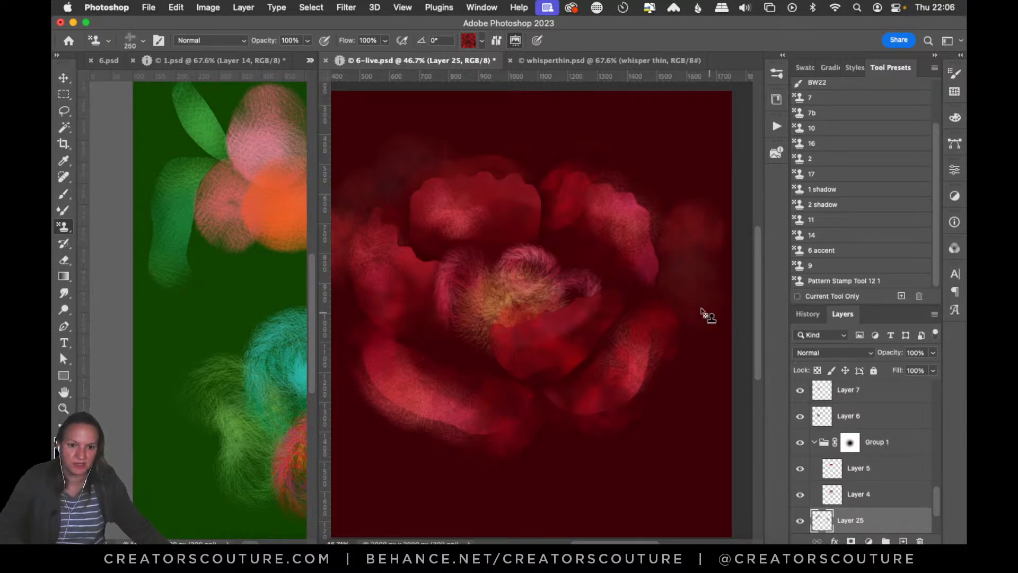
pyautogui.press('super+z')
pyautogui.moveTo(693, 250)
pyautogui.mouseDown()
pyautogui.moveTo(699, 336)
pyautogui.moveTo(688, 384)
pyautogui.moveTo(636, 443)
pyautogui.mouseUp()
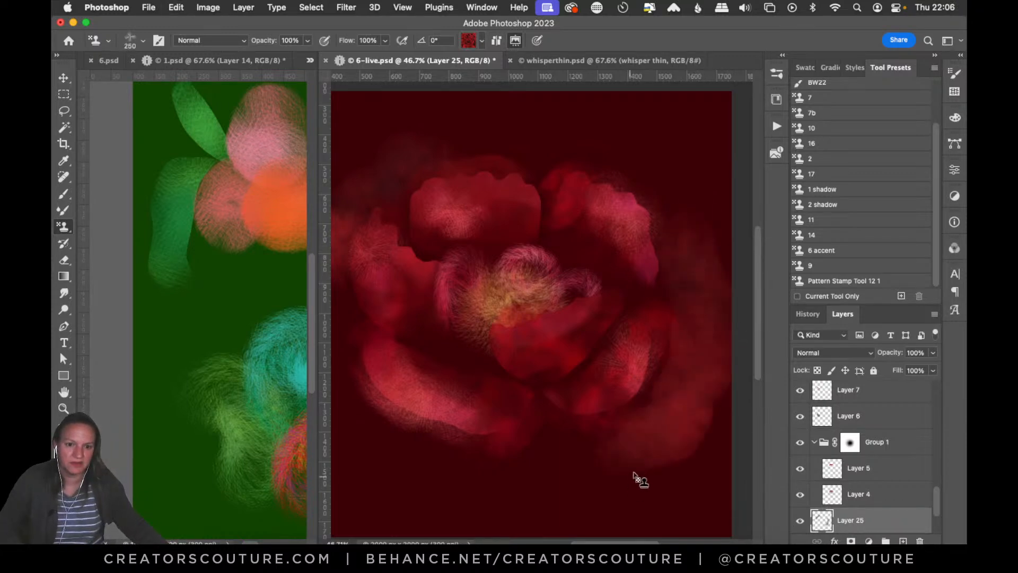
pyautogui.press('super+z')
pyautogui.moveTo(699, 354)
pyautogui.mouseDown()
pyautogui.moveTo(677, 401)
pyautogui.moveTo(637, 440)
pyautogui.mouseUp()
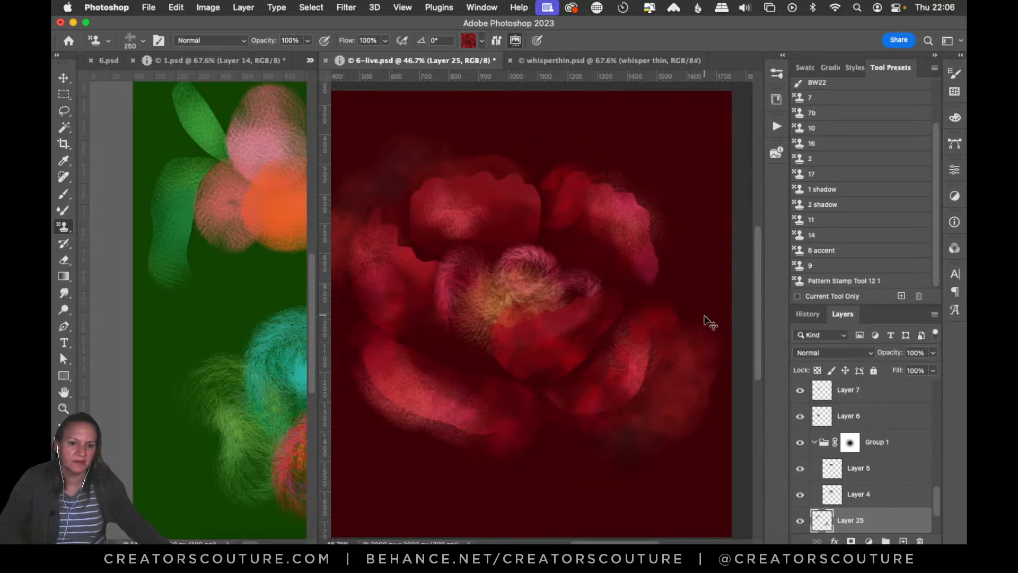
pyautogui.press('super+z')
pyautogui.moveTo(705, 320)
pyautogui.mouseDown()
pyautogui.moveTo(680, 424)
pyautogui.moveTo(681, 402)
pyautogui.moveTo(653, 450)
pyautogui.moveTo(610, 488)
pyautogui.mouseUp()
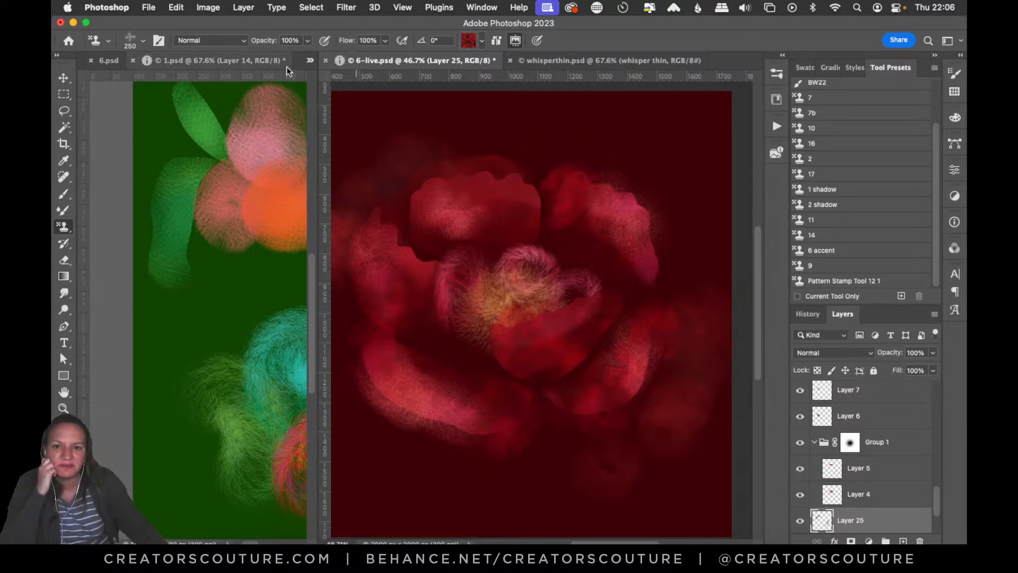
# Close 1.psd without saving its changes.
pyautogui.click(212, 62)
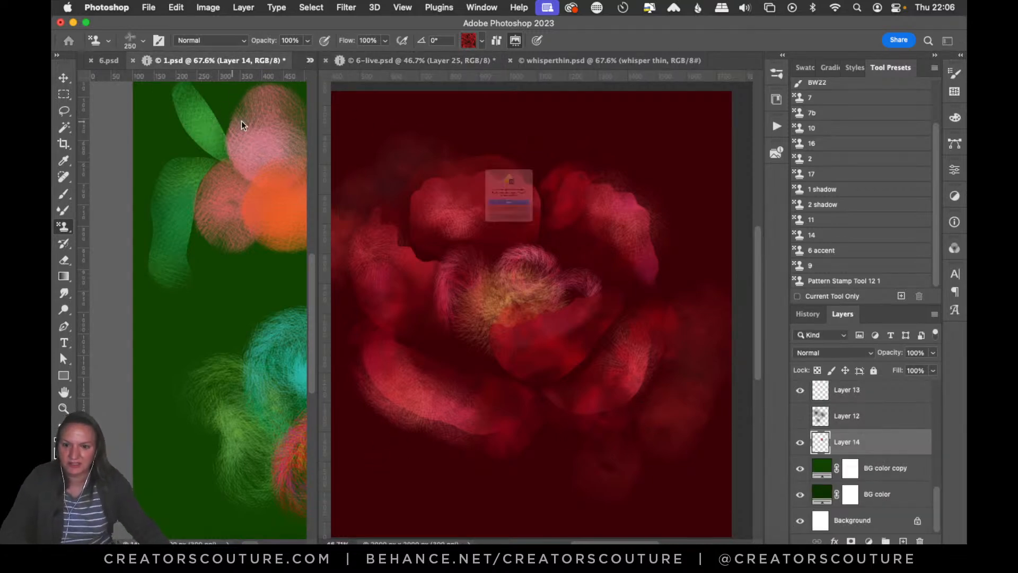
pyautogui.press('super+w')
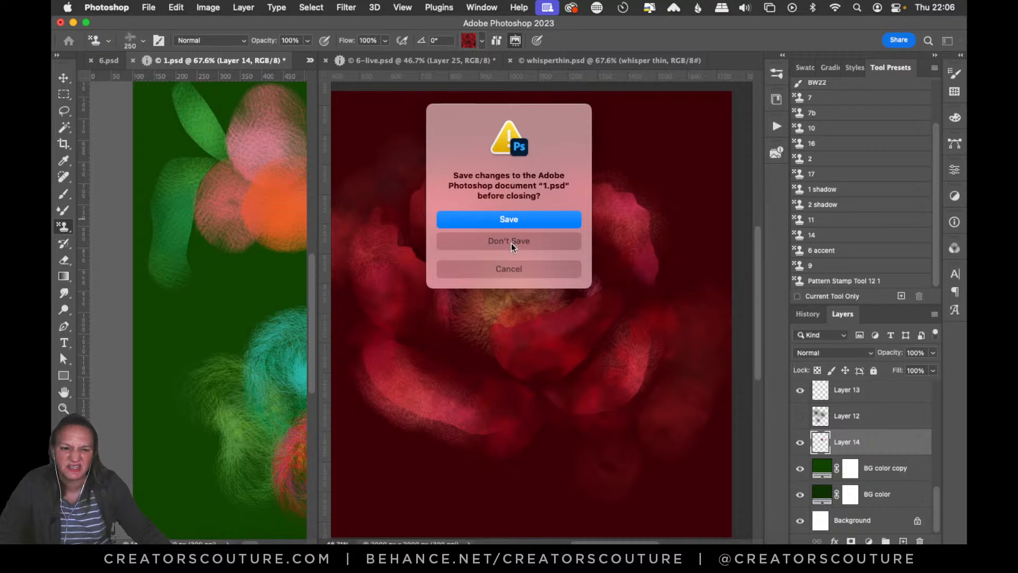
pyautogui.click(510, 240)
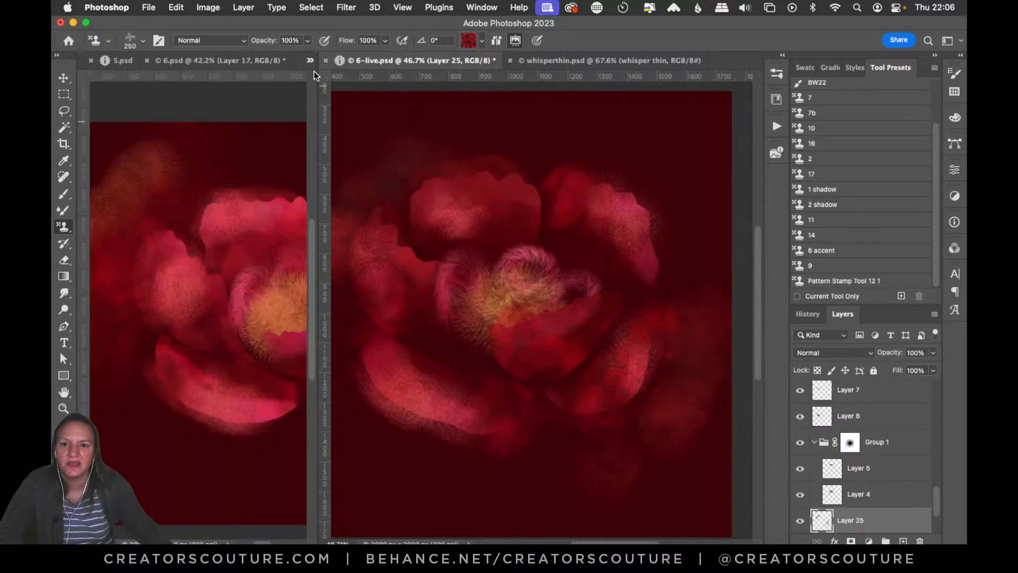
# Hide Layer 25 in 6-live.psd, widen the reference view to show the whole flower, and switch to 6.psd.
pyautogui.moveTo(318, 74); pyautogui.dragTo(330, 109)
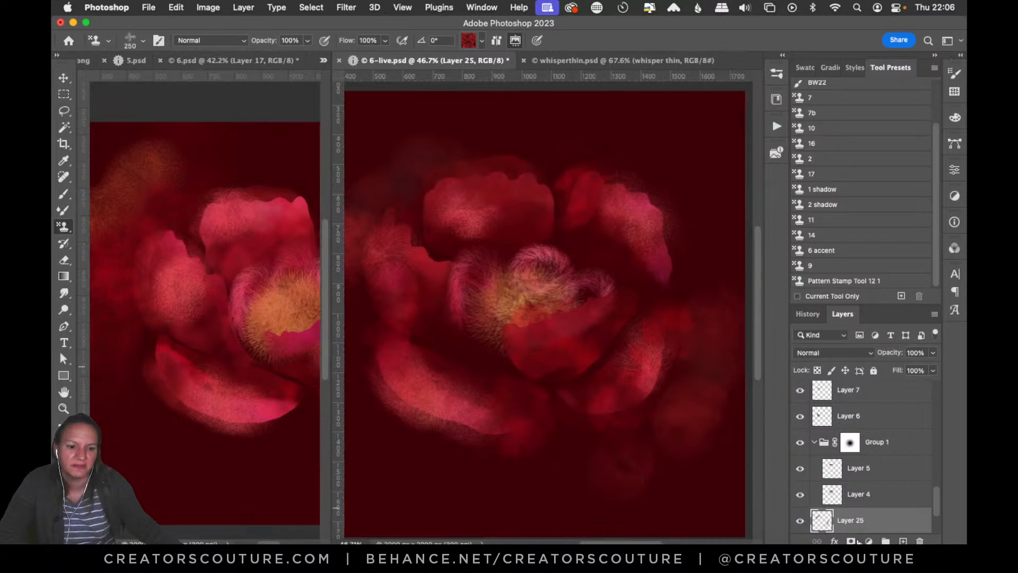
pyautogui.click(799, 520)
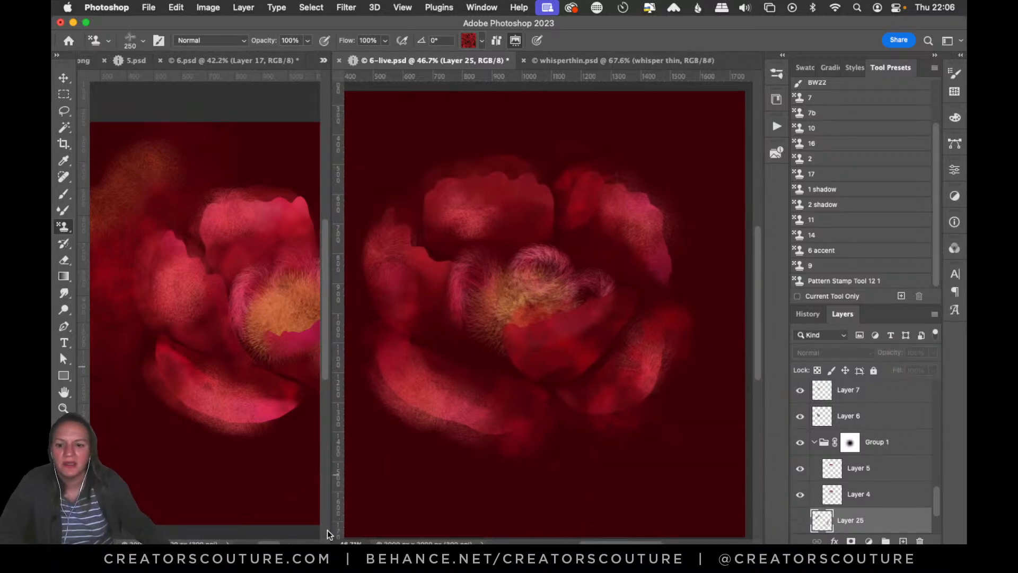
pyautogui.moveTo(331, 511); pyautogui.dragTo(529, 509)
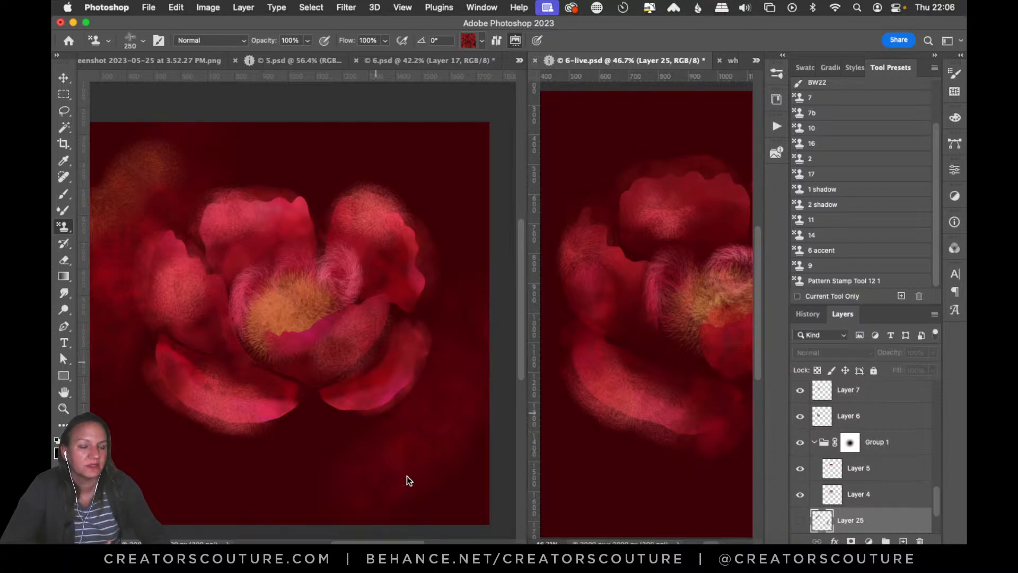
pyautogui.click(302, 126)
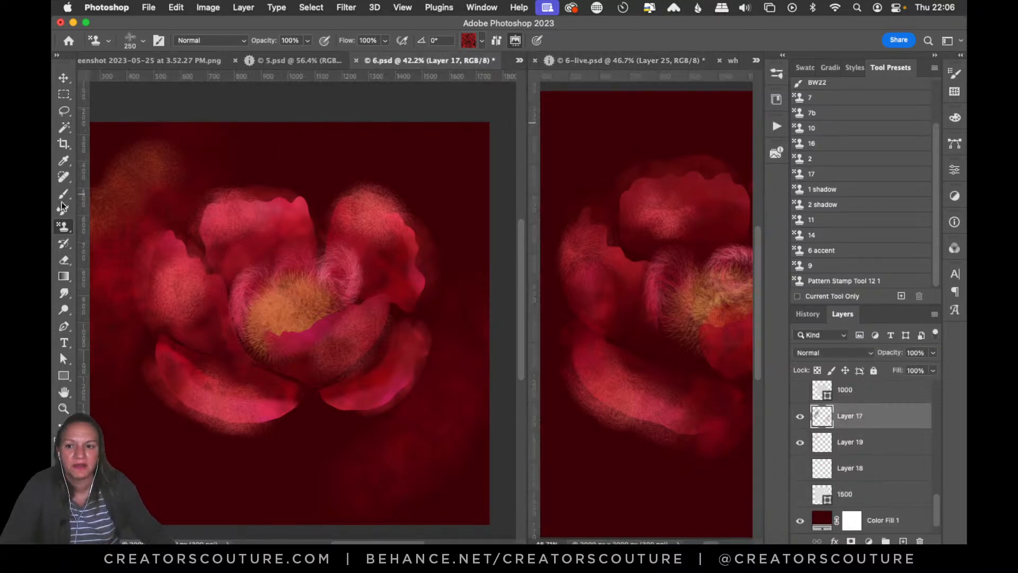
# Paint soft red texture at 250 px in the upper-right background of 6.psd on Layer 17, undoing strokes that sit wrong.
pyautogui.moveTo(311, 118)
pyautogui.mouseDown()
pyautogui.moveTo(357, 166)
pyautogui.moveTo(388, 167)
pyautogui.moveTo(241, 162)
pyautogui.moveTo(316, 194)
pyautogui.mouseUp()
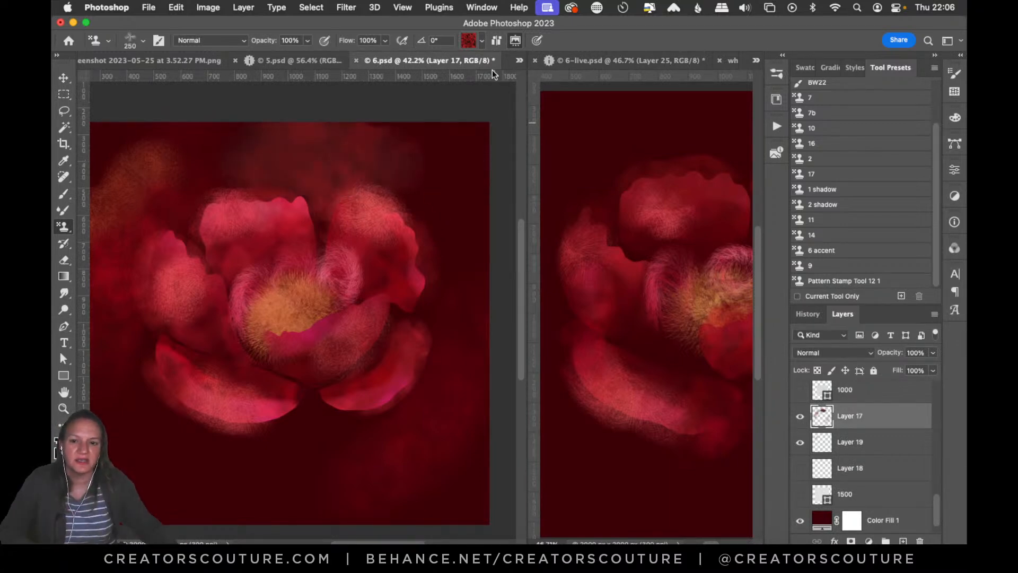
pyautogui.press('super+z')
pyautogui.moveTo(408, 140)
pyautogui.mouseDown()
pyautogui.moveTo(438, 145)
pyautogui.moveTo(458, 181)
pyautogui.moveTo(461, 161)
pyautogui.moveTo(418, 151)
pyautogui.moveTo(366, 164)
pyautogui.mouseUp()
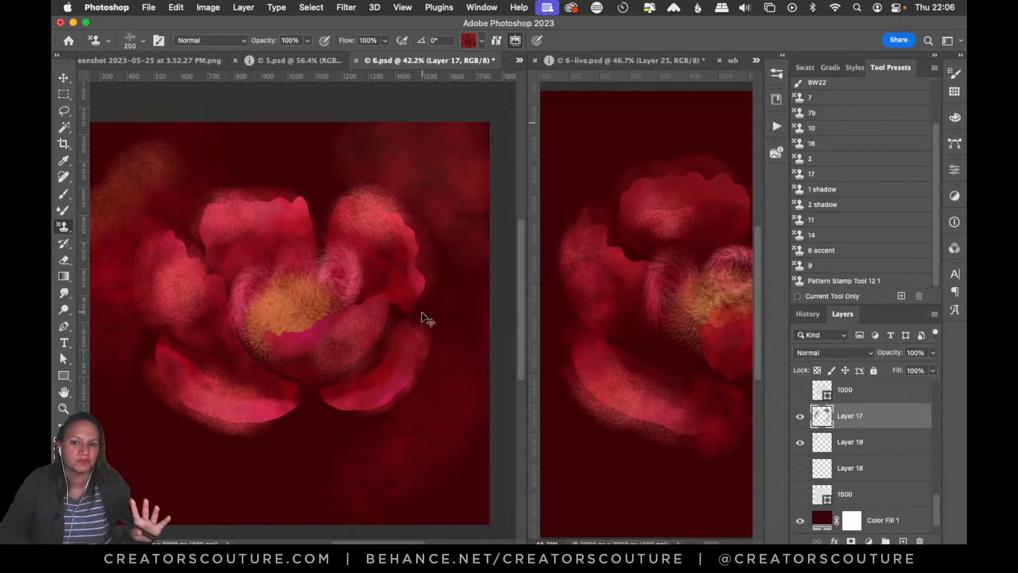
pyautogui.press('super+z')
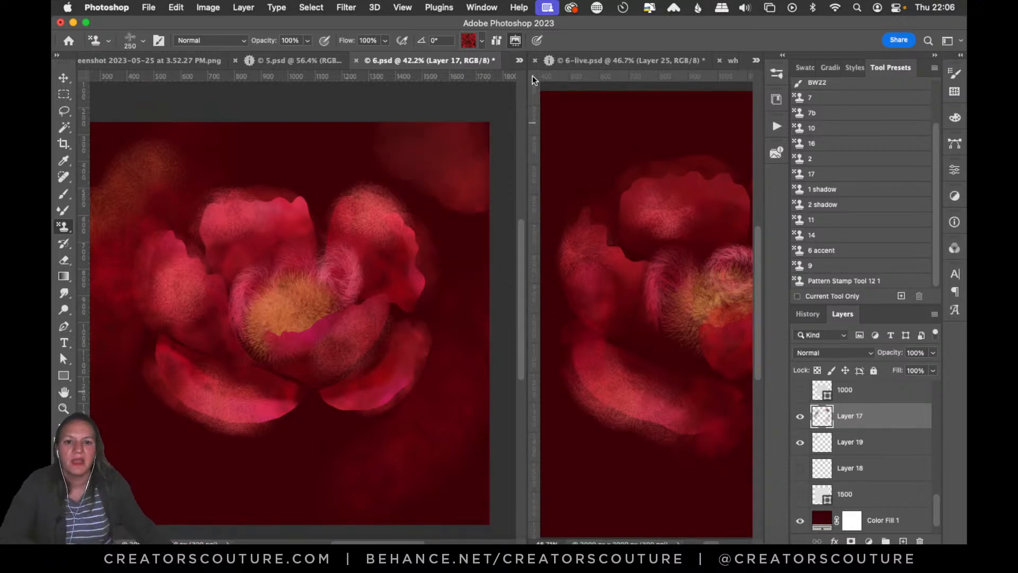
# Merge 6-live.psd and whisperthin.psd into the same document group as 6.psd and view the whisperthin brush samples 01 to 10.
pyautogui.moveTo(581, 60); pyautogui.dragTo(452, 66)
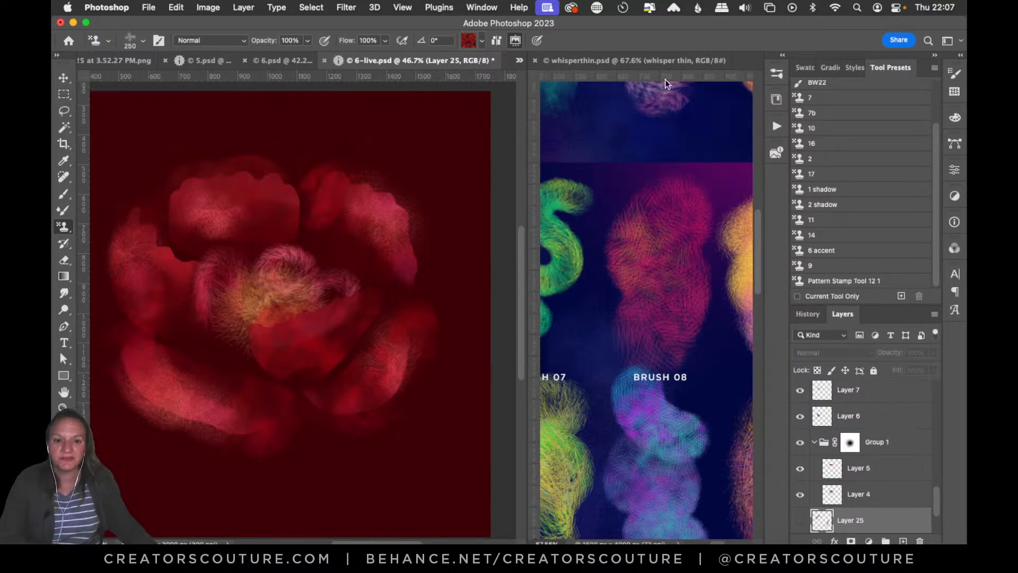
pyautogui.click(625, 56)
pyautogui.moveTo(580, 53); pyautogui.dragTo(463, 55)
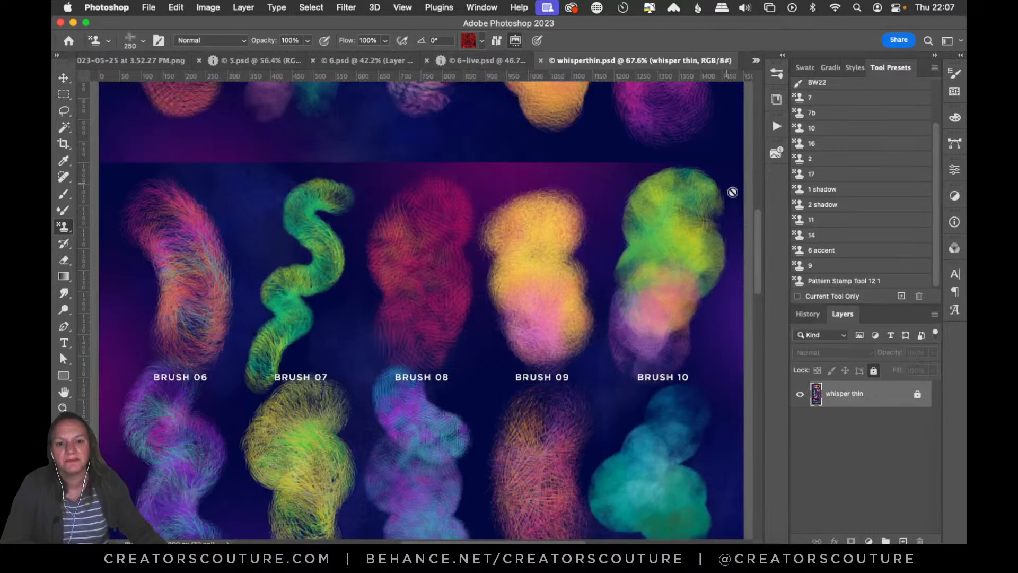
pyautogui.moveTo(759, 237); pyautogui.dragTo(772, 158)
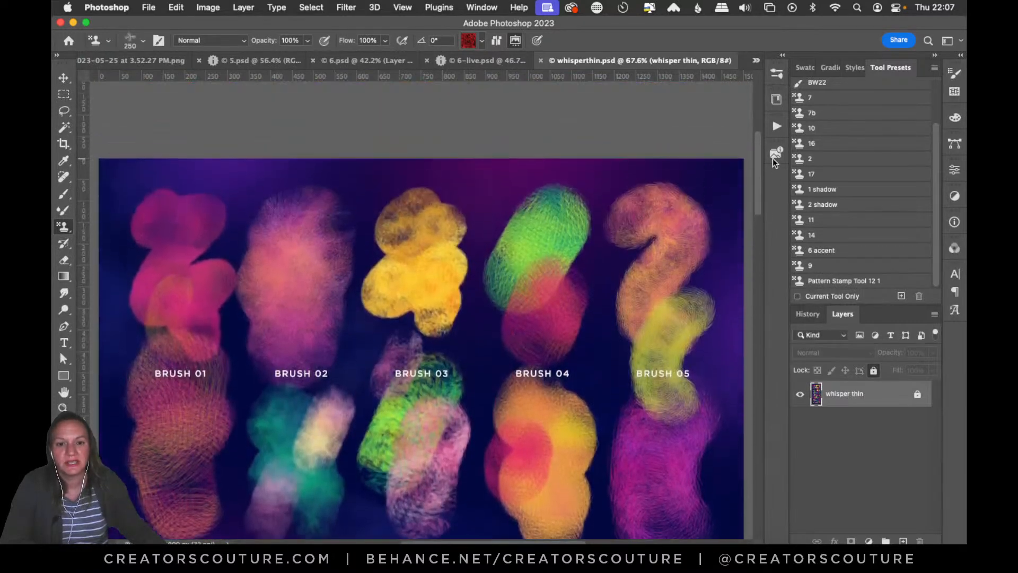
pyautogui.scroll(-3, 422, 318)
# Compare the live-painted flower in 6-live.psd with the finished flower in 6.psd by alternating between the two documents.
pyautogui.click(486, 61)
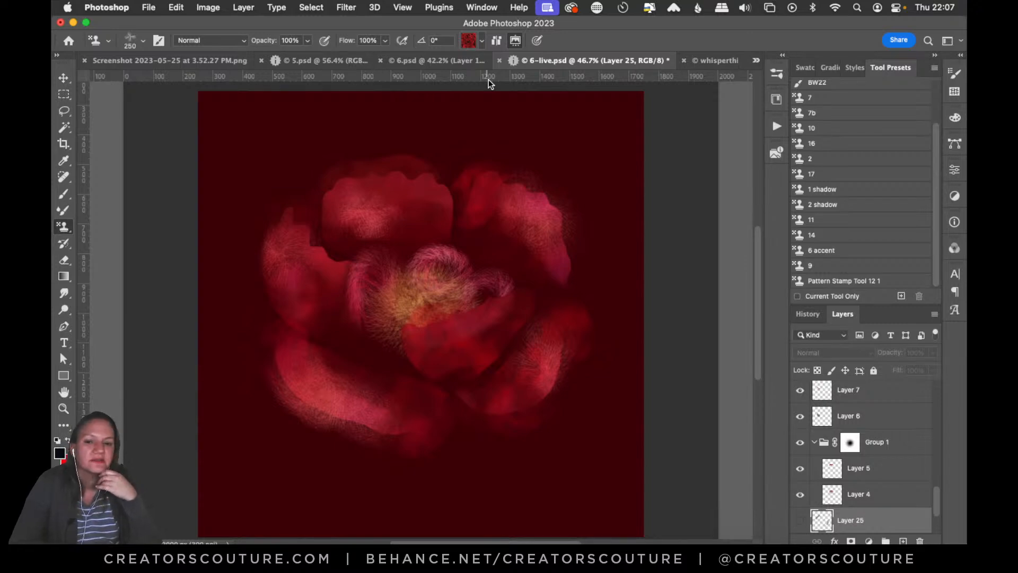
pyautogui.click(434, 61)
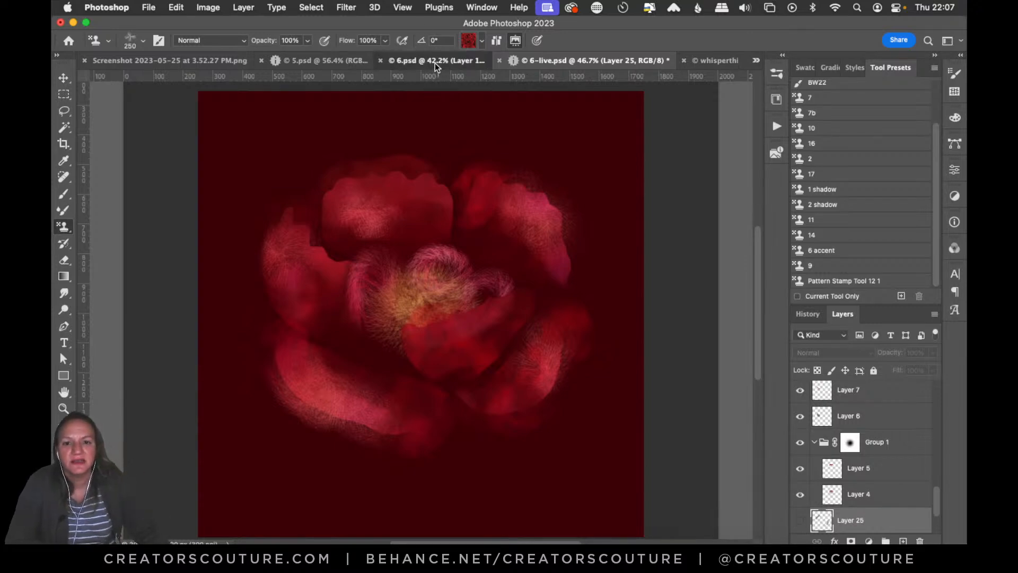
pyautogui.click(602, 60)
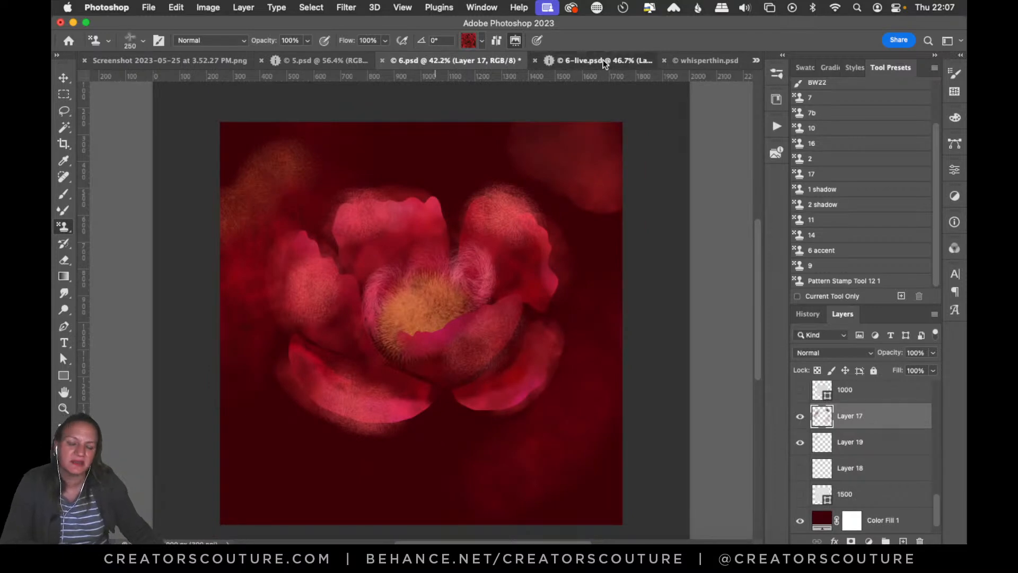
pyautogui.click(471, 63)
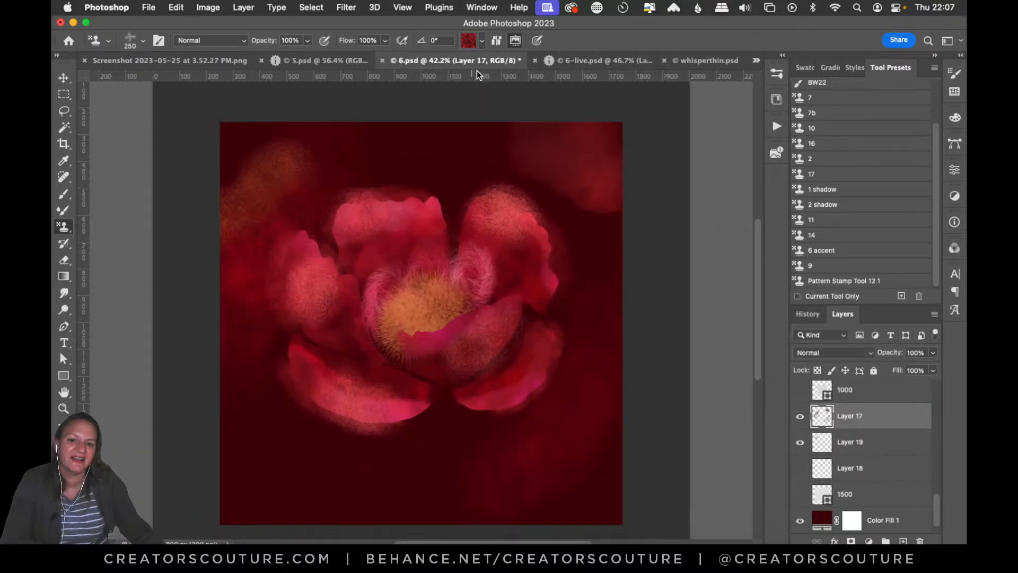
pyautogui.click(592, 60)
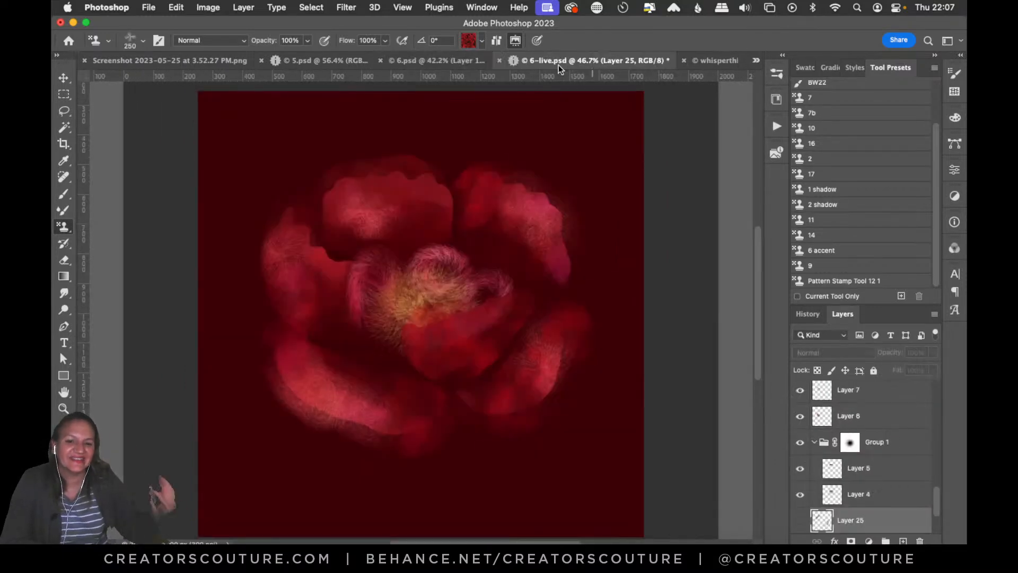
pyautogui.click(468, 63)
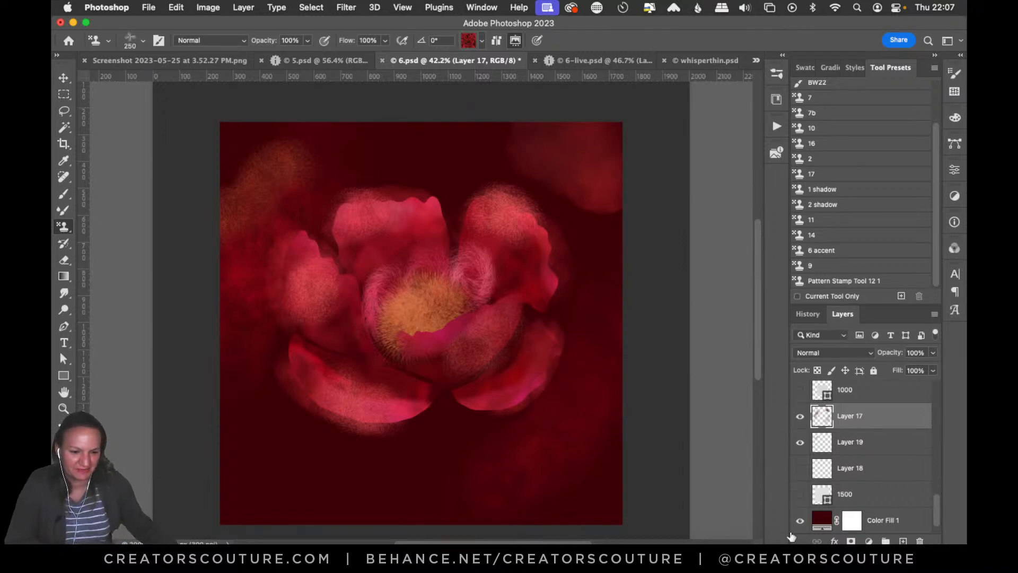
# Switch to Restream Chat, widen its window to read the latest viewer comment, minimise it and return to 6-live.psd.
pyautogui.click(804, 555)
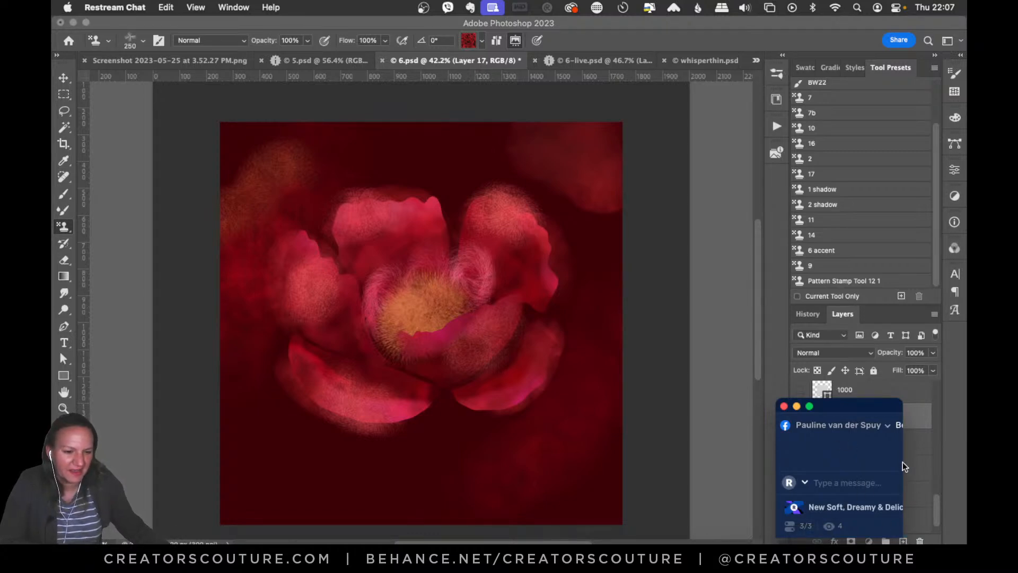
pyautogui.moveTo(902, 537); pyautogui.dragTo(928, 531)
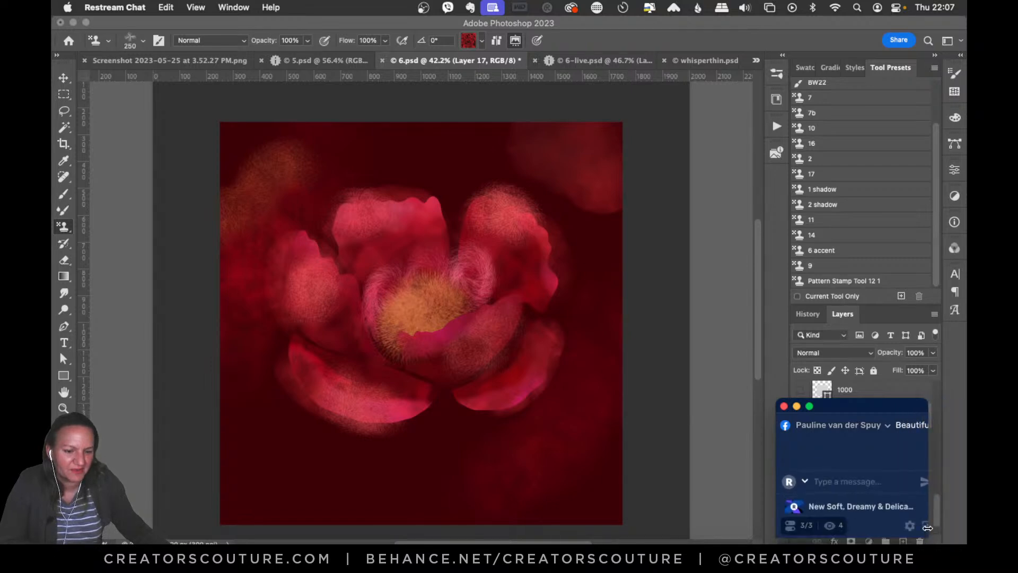
pyautogui.click(797, 407)
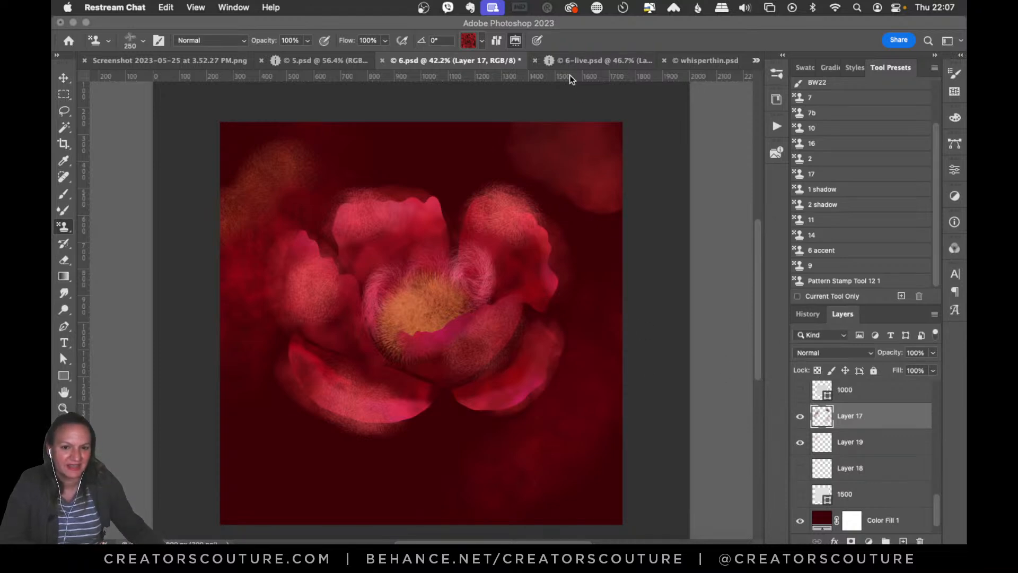
pyautogui.click(607, 62)
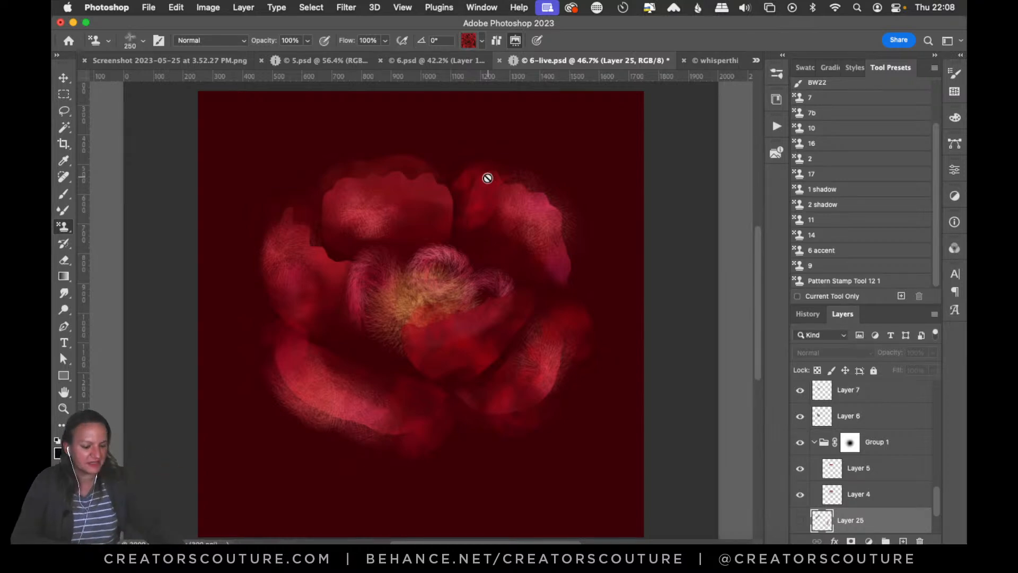
pyautogui.hscroll(-3, 488, 178)
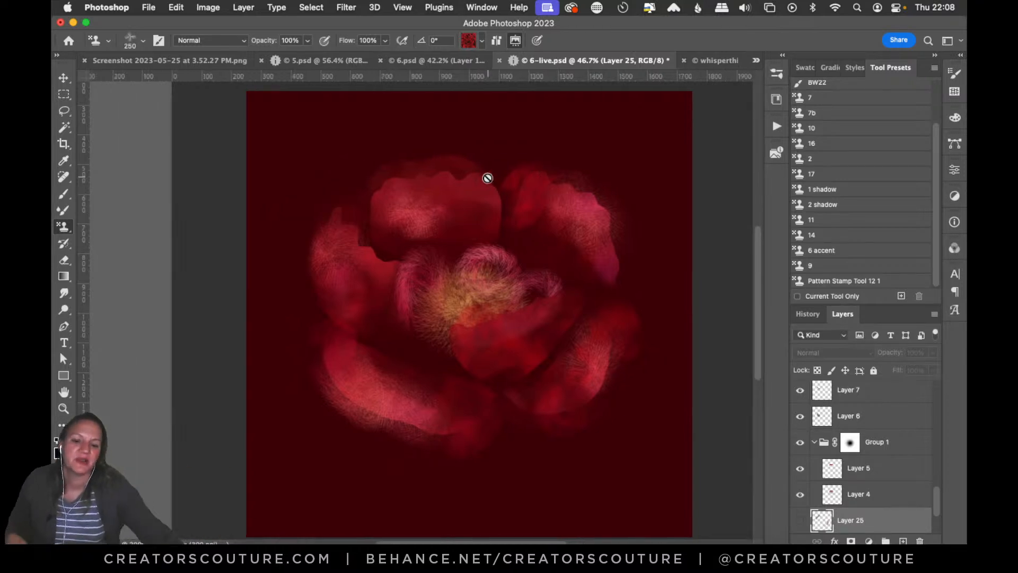